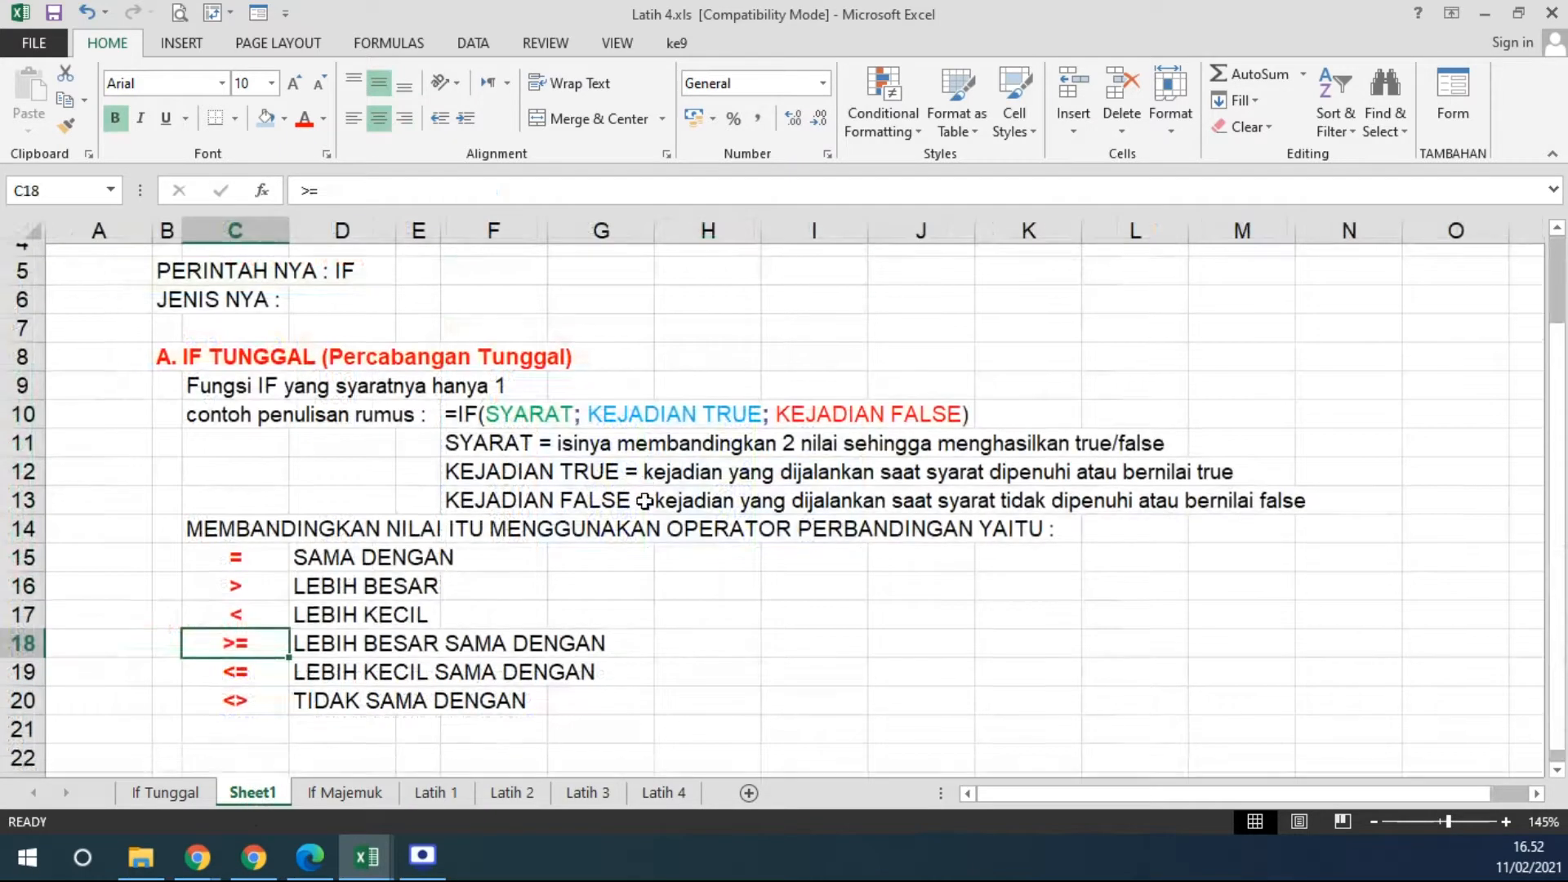
Enter the section heading "B. IF MAJEMUK (Percabangan Banyak)" in cell B22.
{"action": "scroll", "coordinate": [645, 502], "scroll_direction": "down", "scroll_amount": 2}
{"action": "scroll", "coordinate": [645, 502], "scroll_direction": "up", "scroll_amount": 1}
{"action": "left_click", "coordinate": [155, 690]}
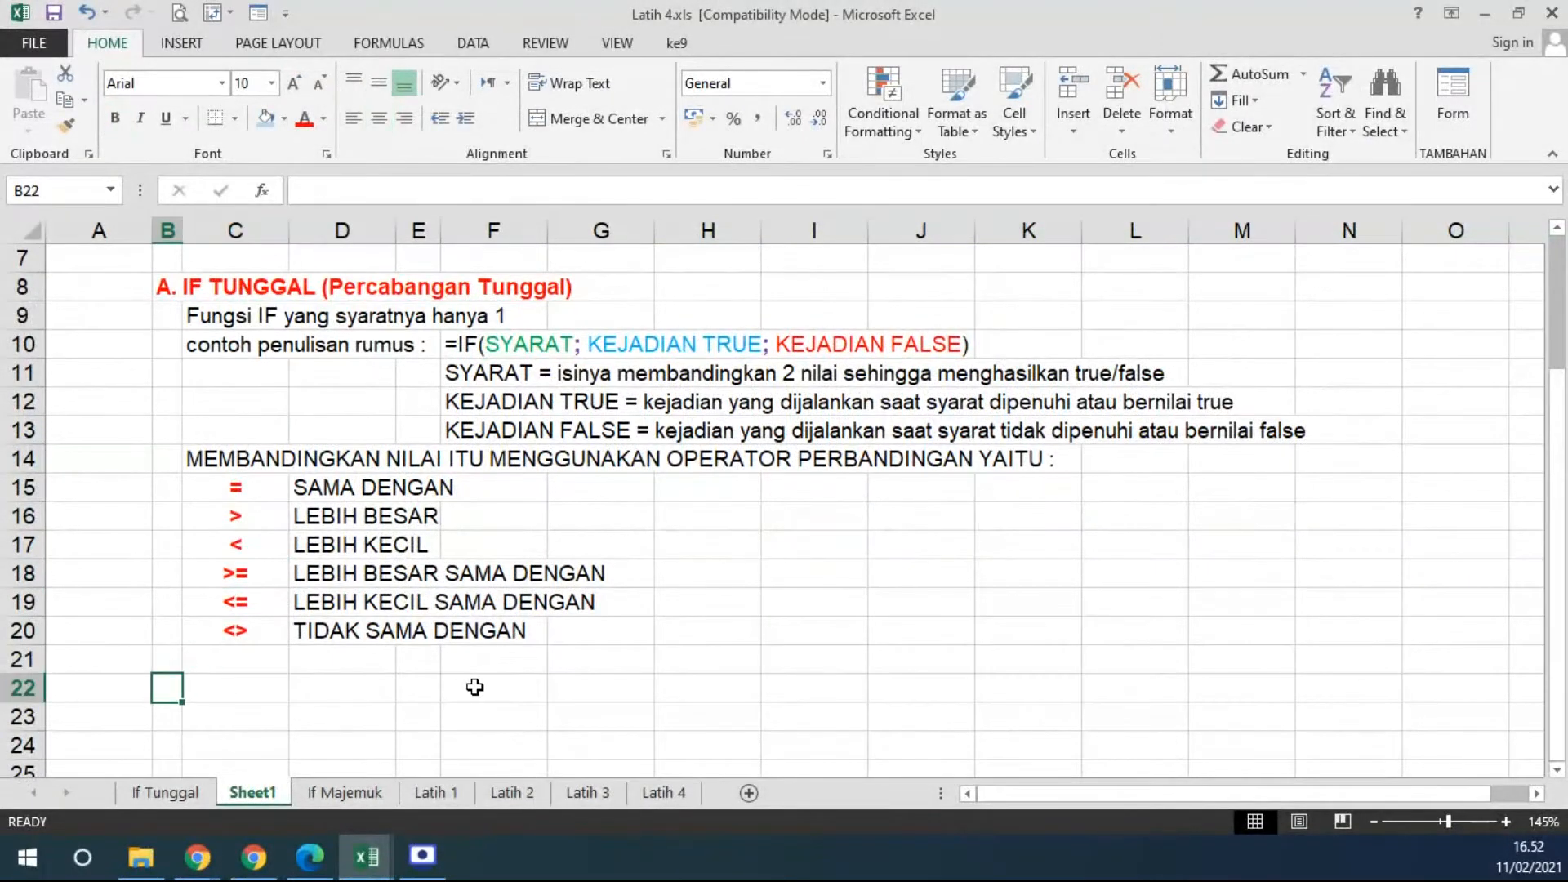
{"action": "type", "text": "B."}
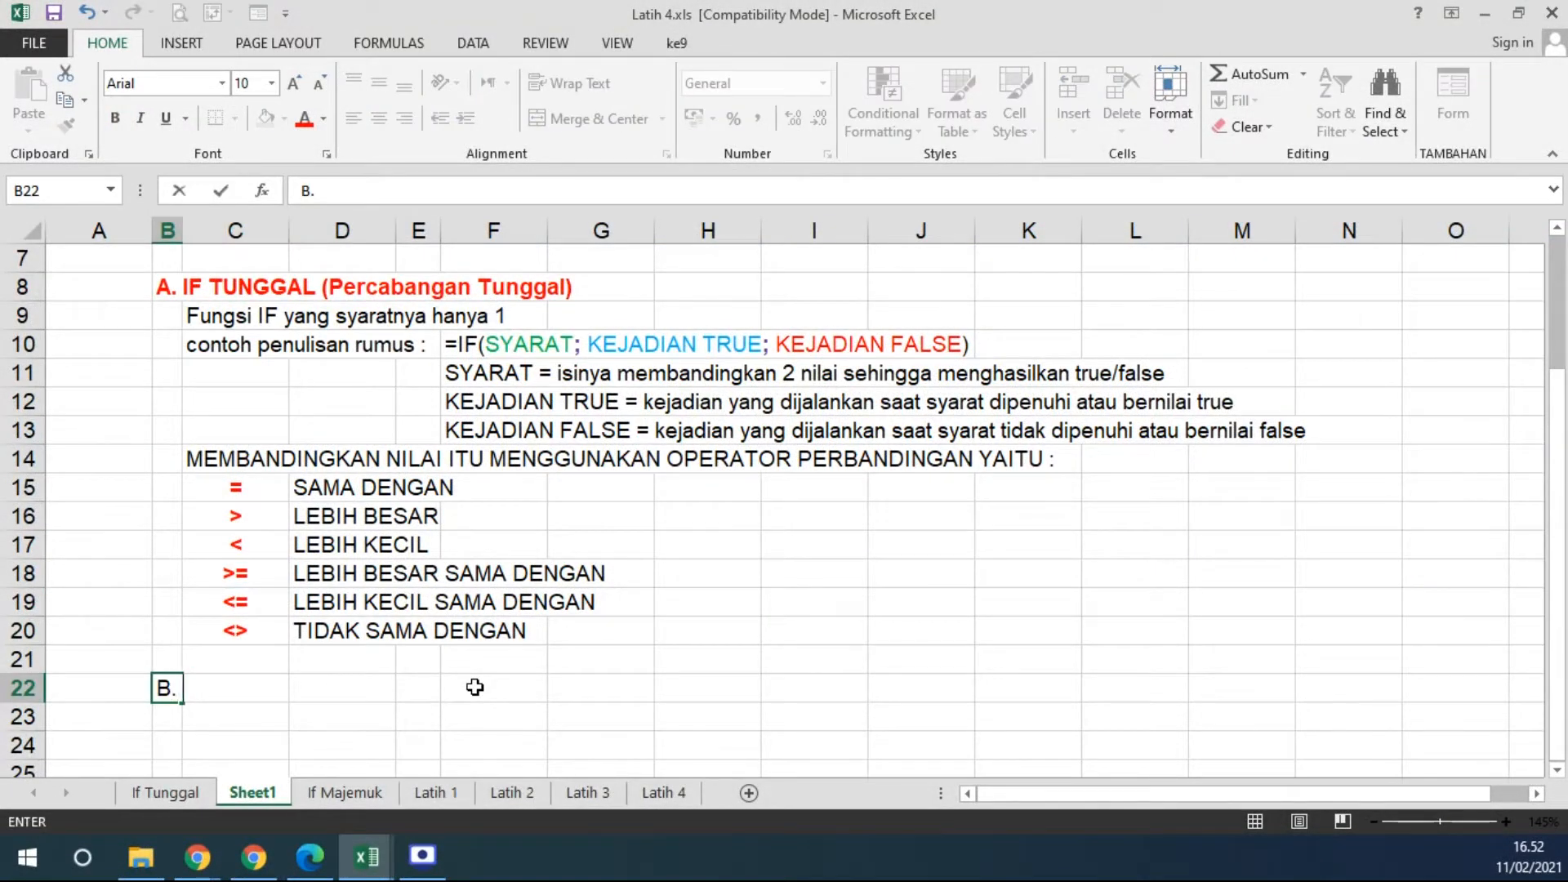
{"action": "type", "text": " IF MAJEMUK"}
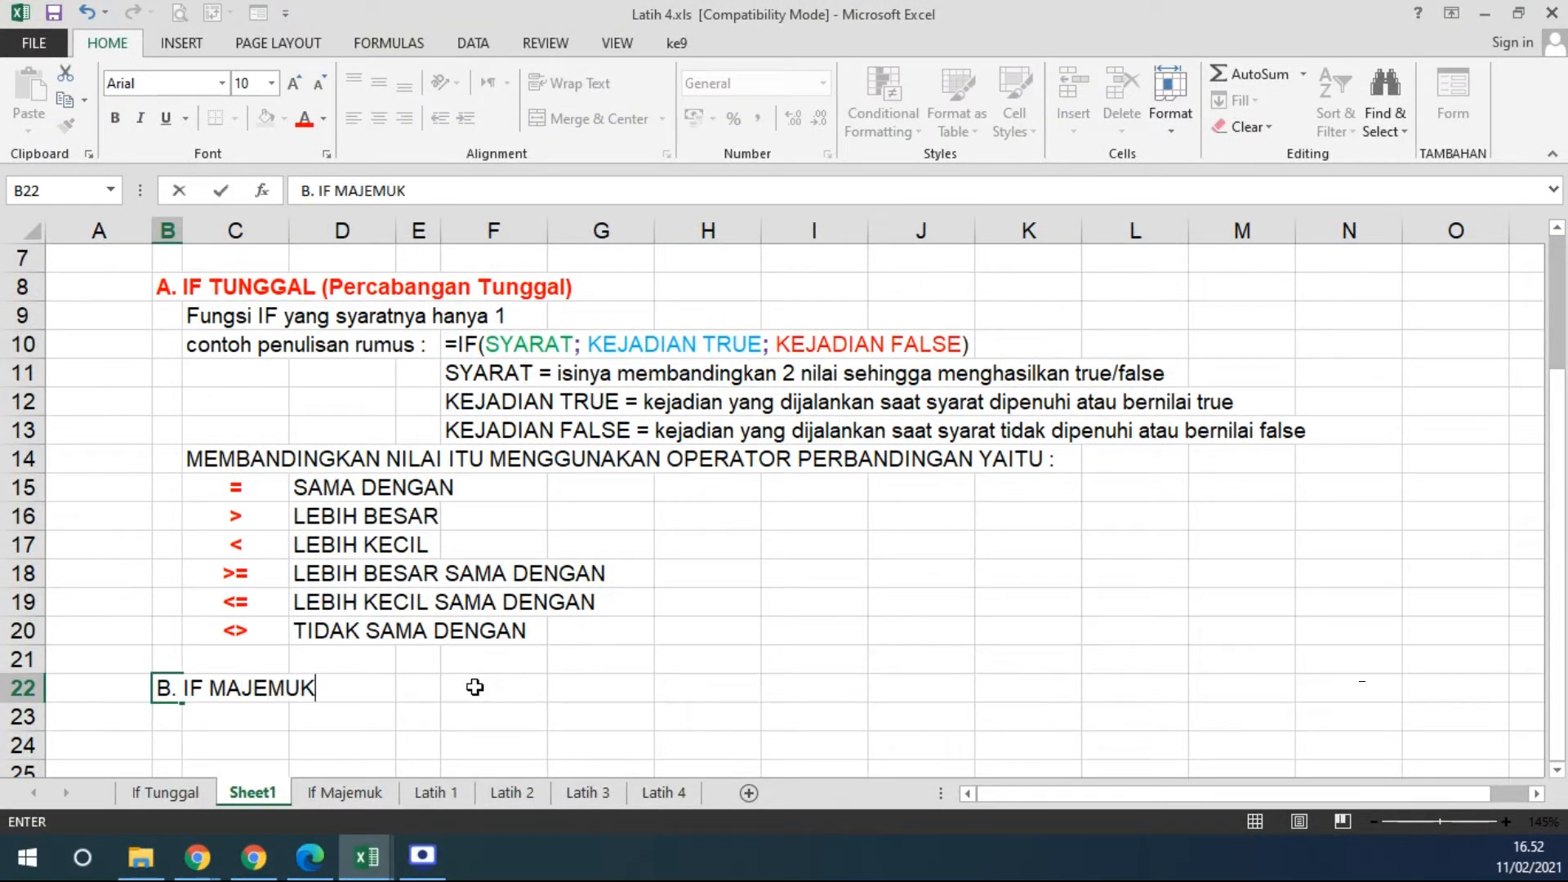
{"action": "type", "text": " (Percaban"}
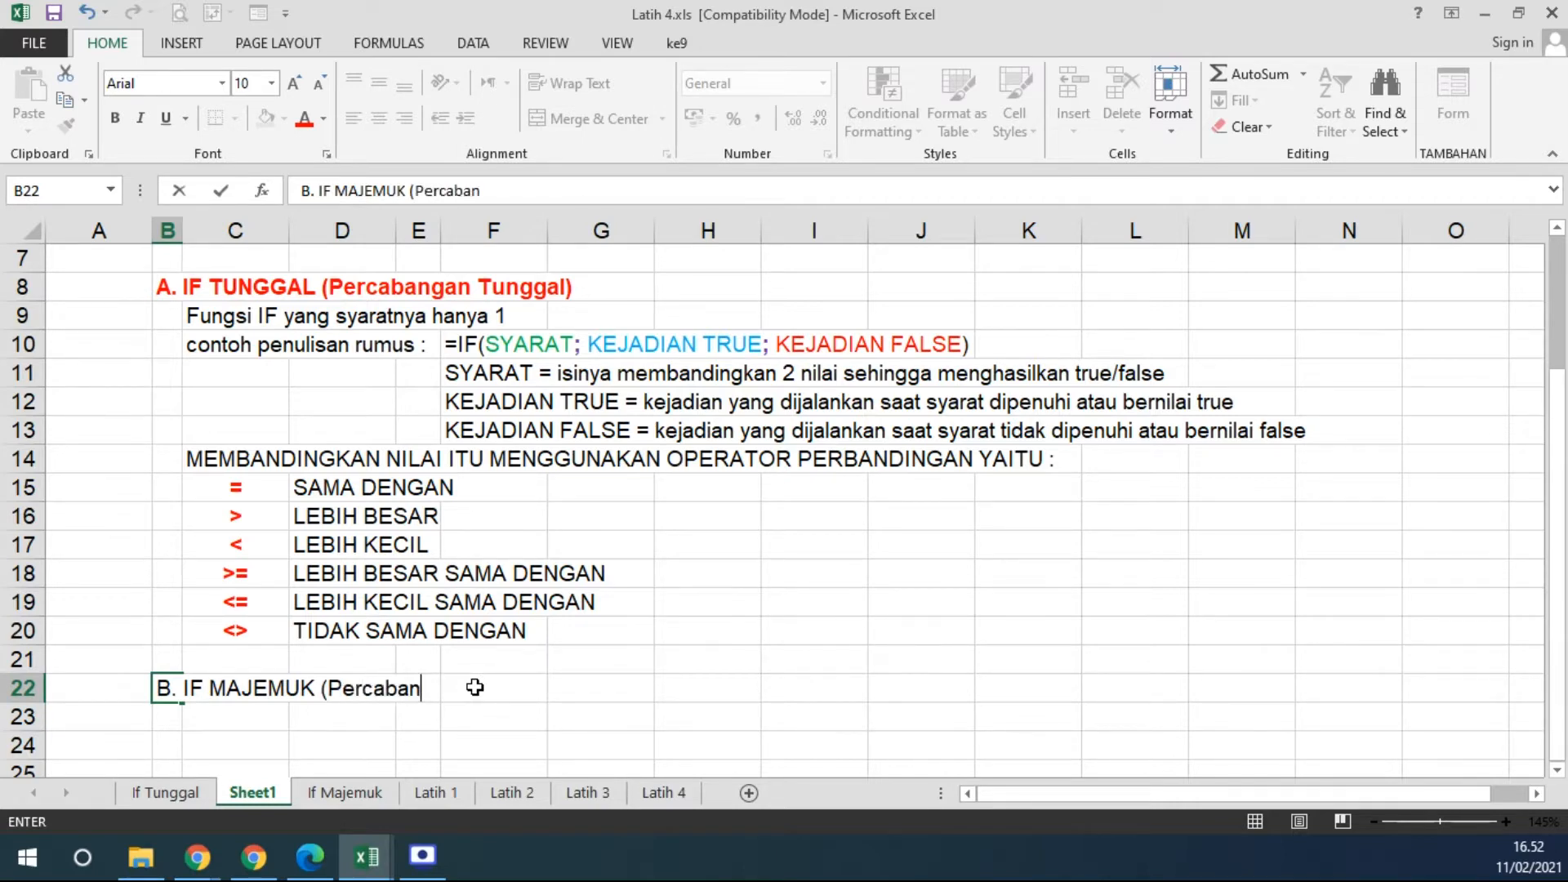
{"action": "type", "text": "gan Banyak)"}
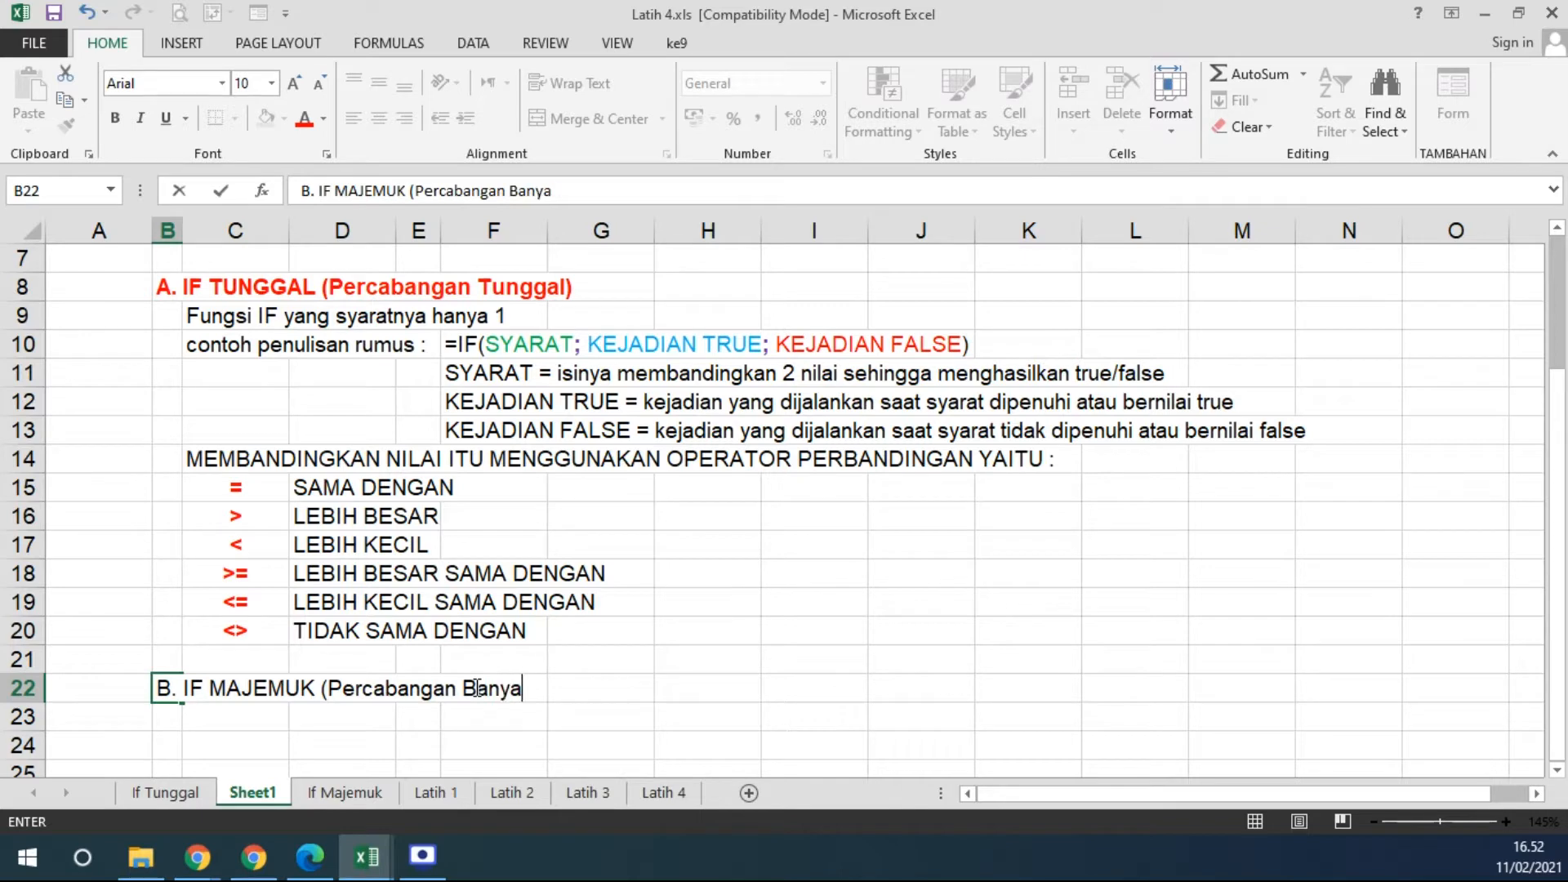
{"action": "key", "text": "Return"}
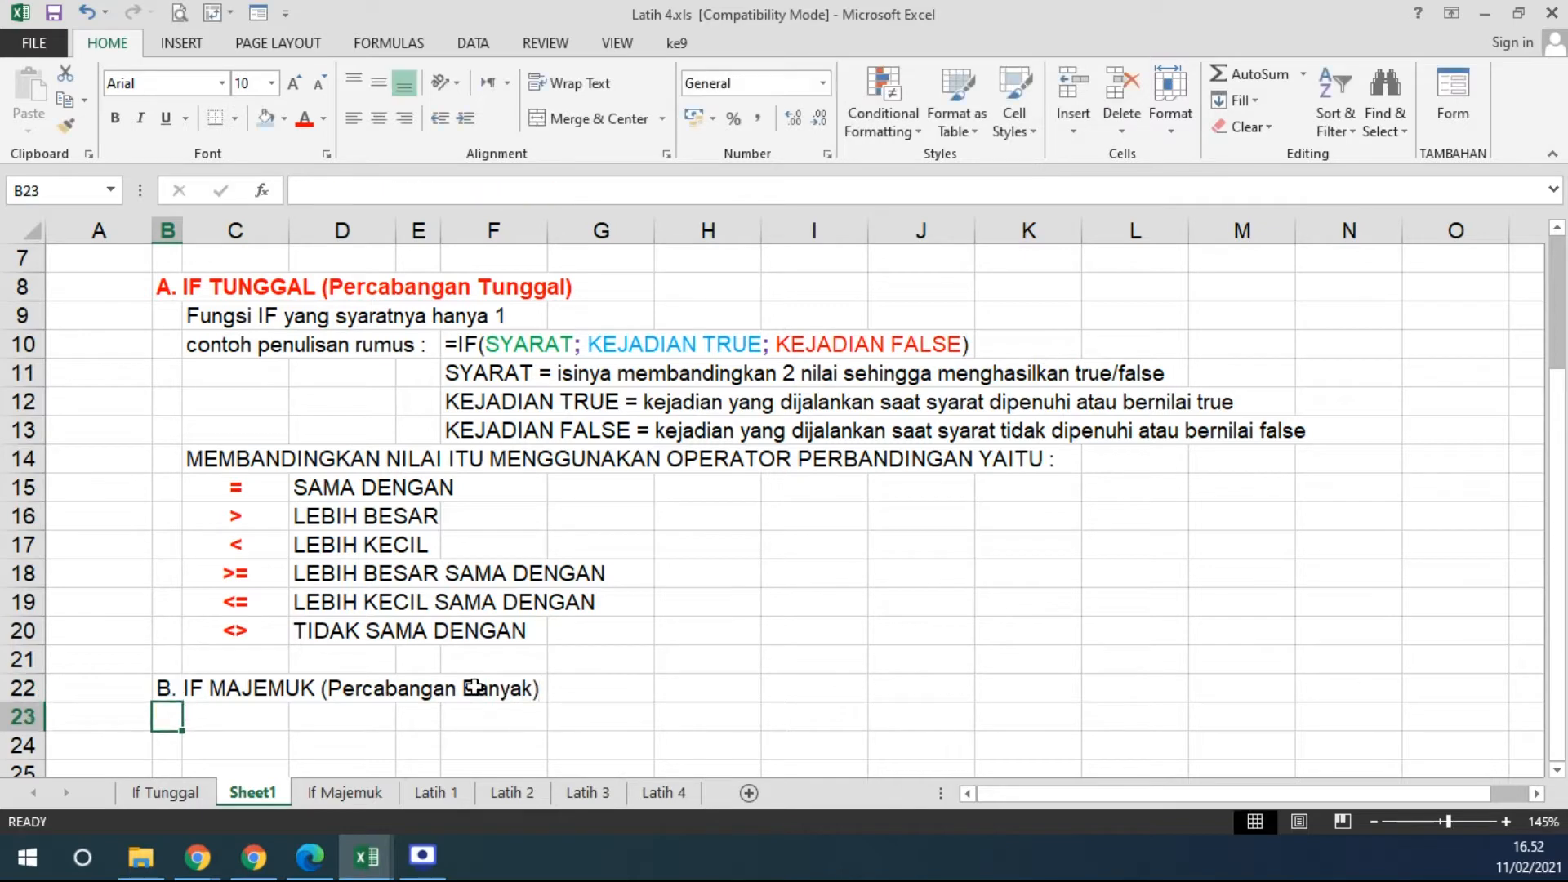
Enter the description "Fungsi IF yang syaratnya tidak hanya 1" in cell C23 below the new heading.
{"action": "key", "text": "Right"}
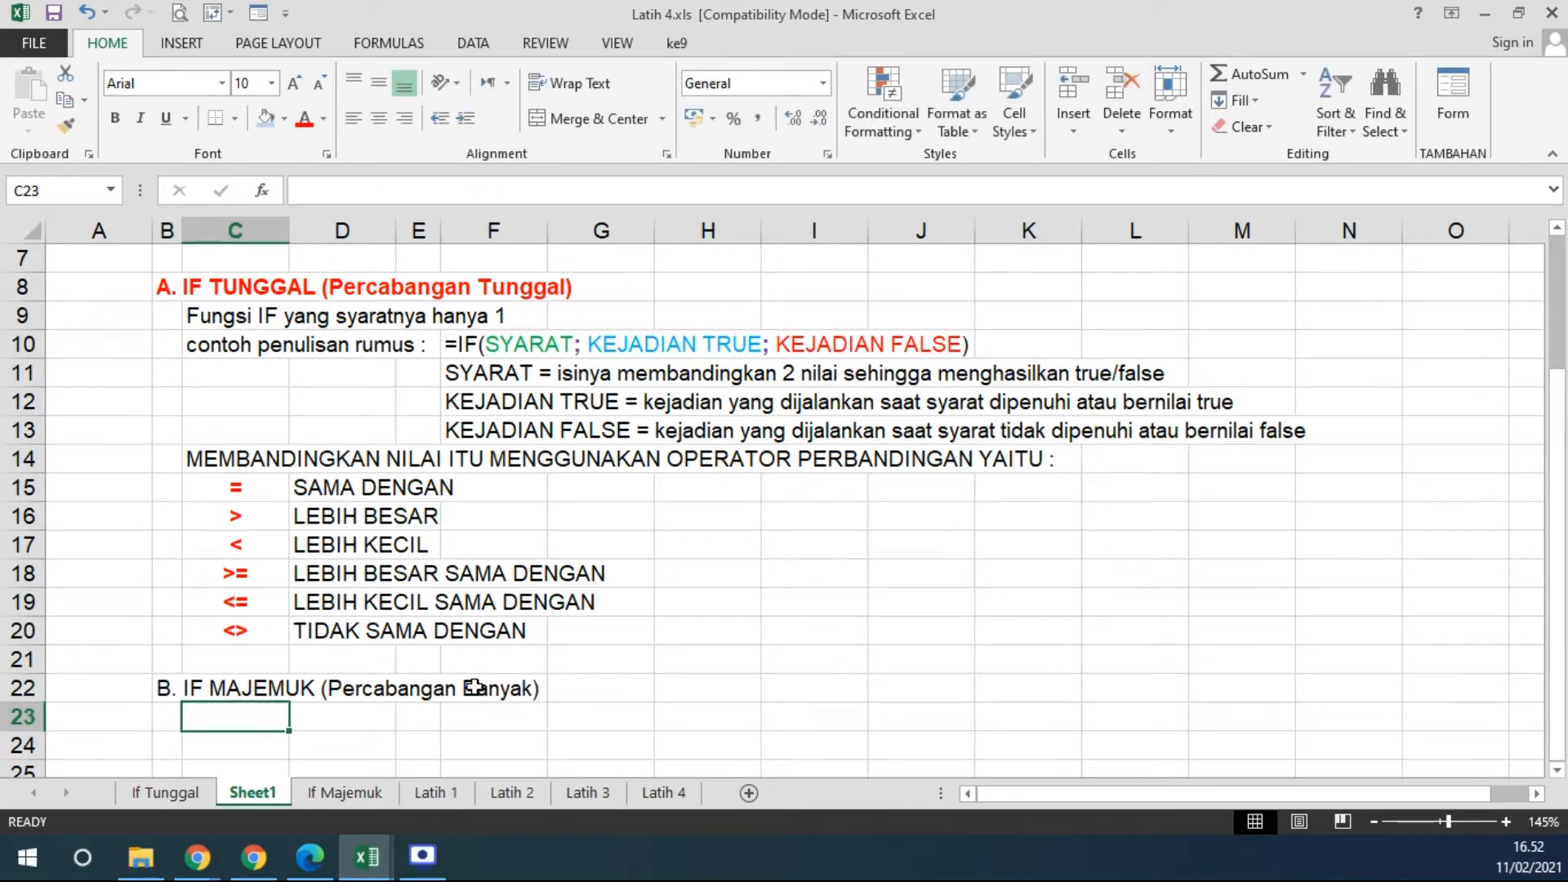
{"action": "type", "text": "F"}
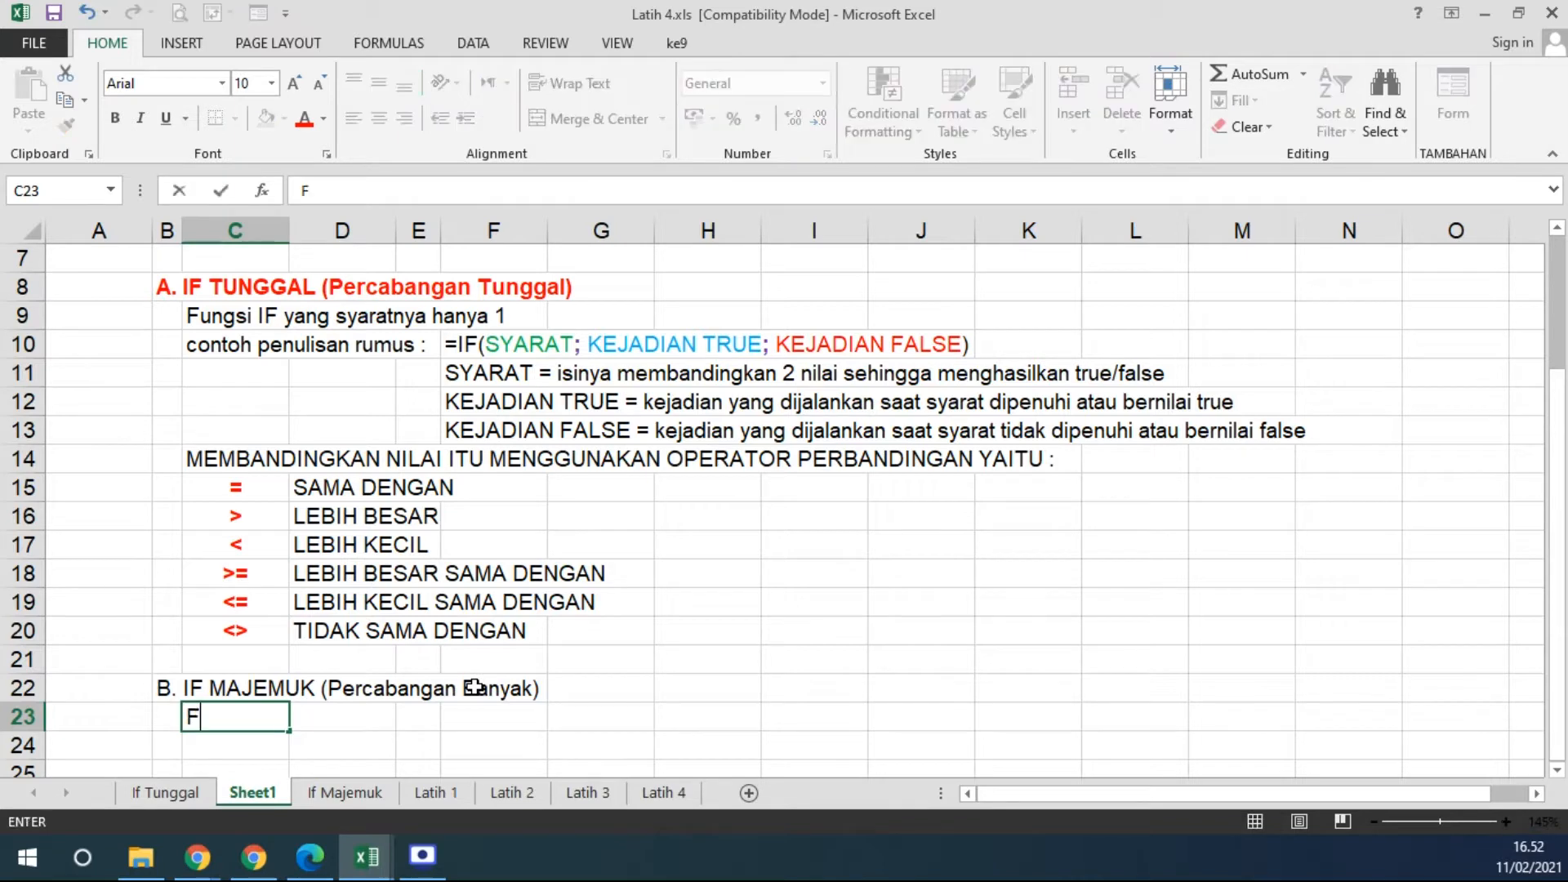
{"action": "type", "text": "ungsi IF y"}
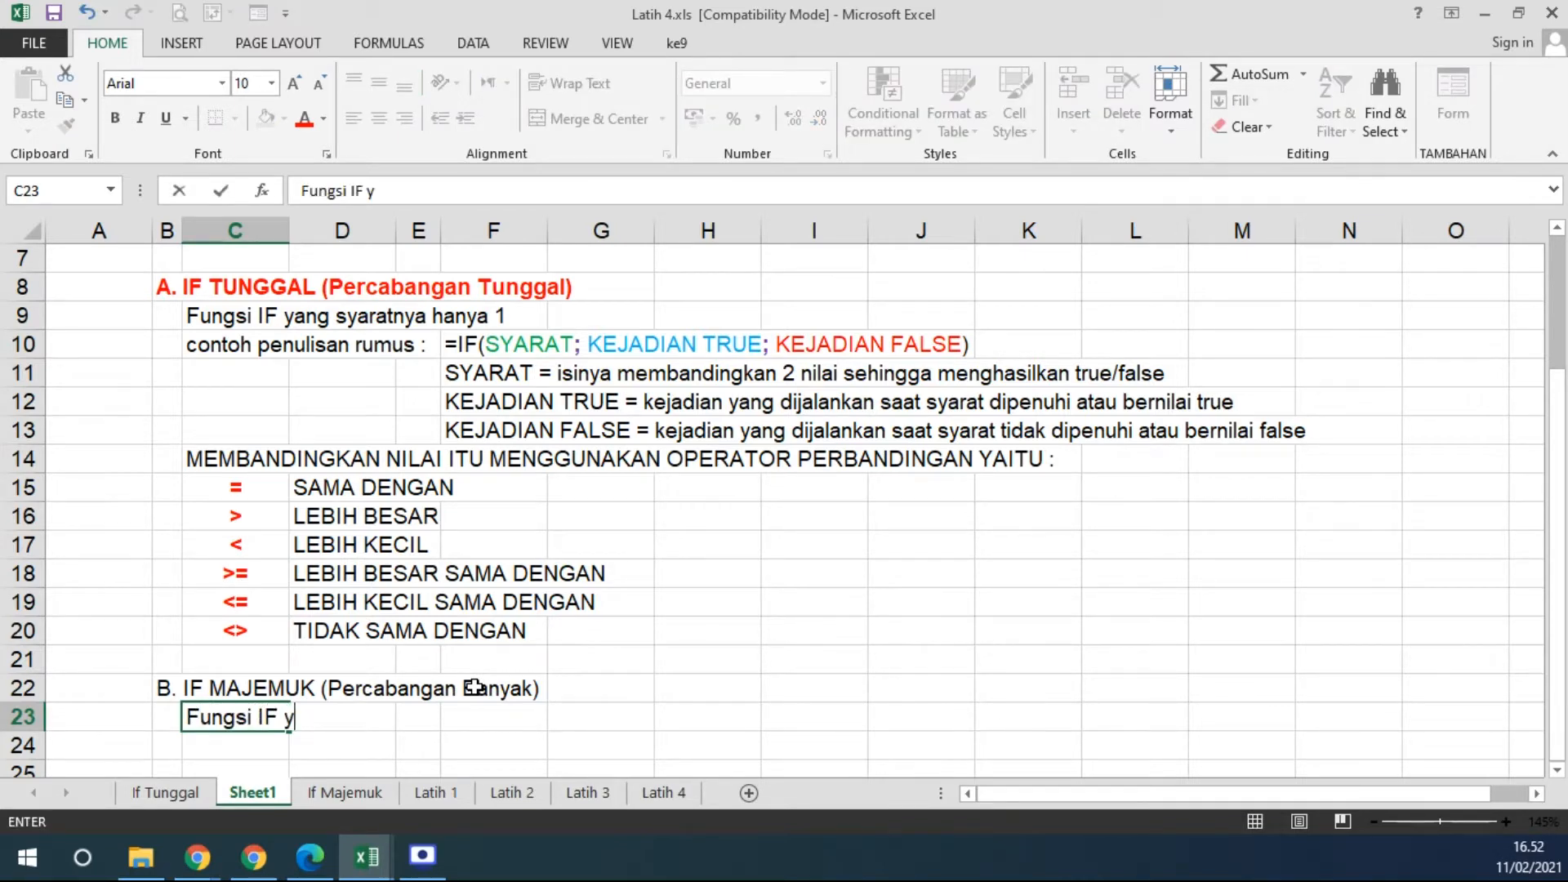
{"action": "type", "text": "ang syaratny"}
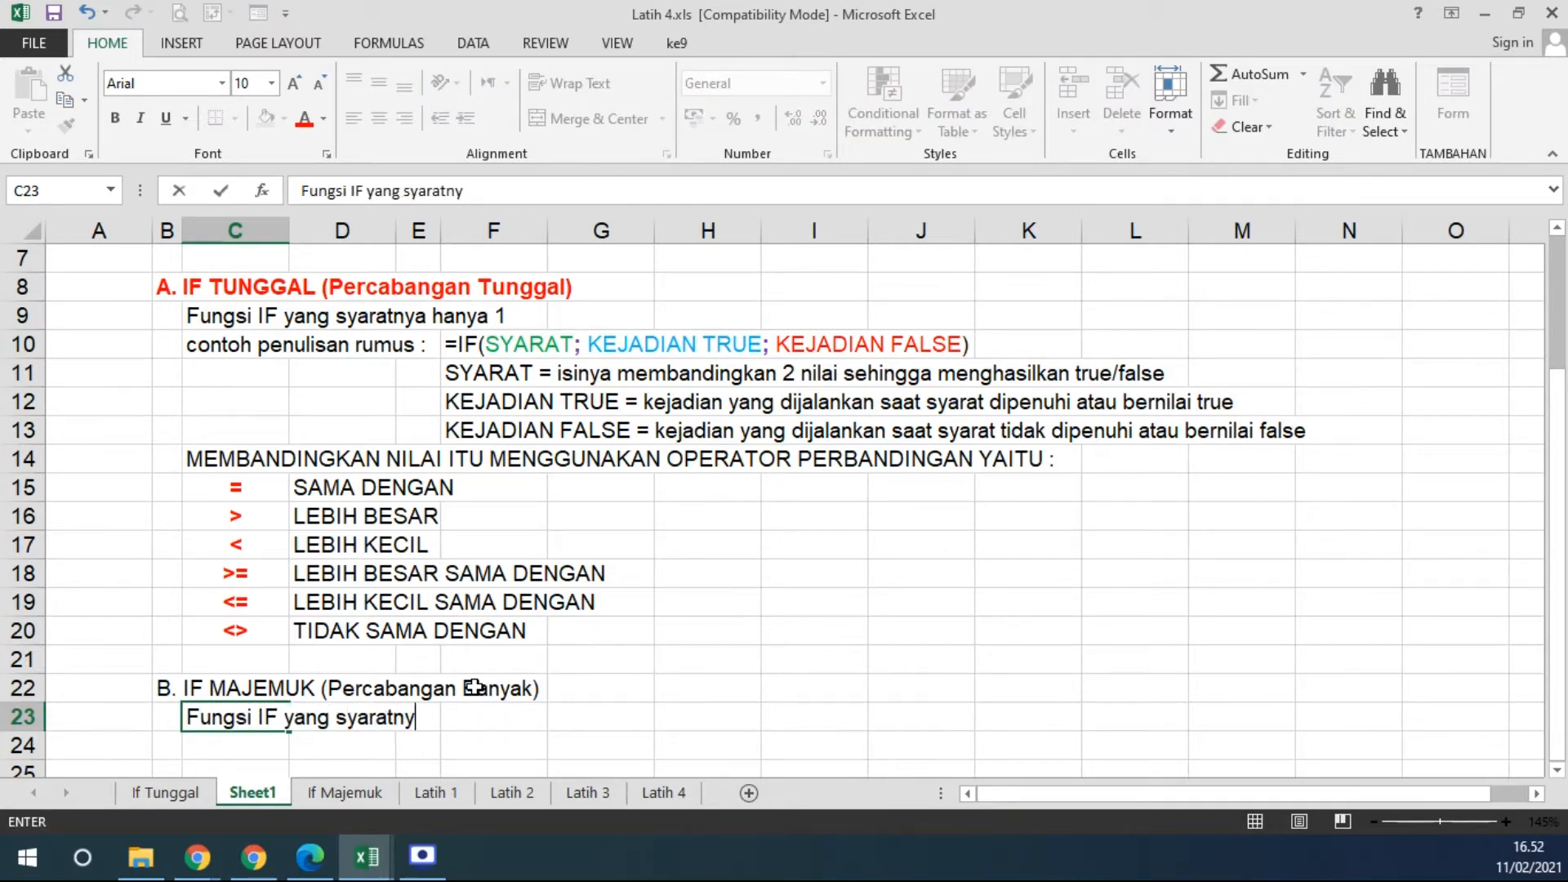
{"action": "type", "text": "a tidak han"}
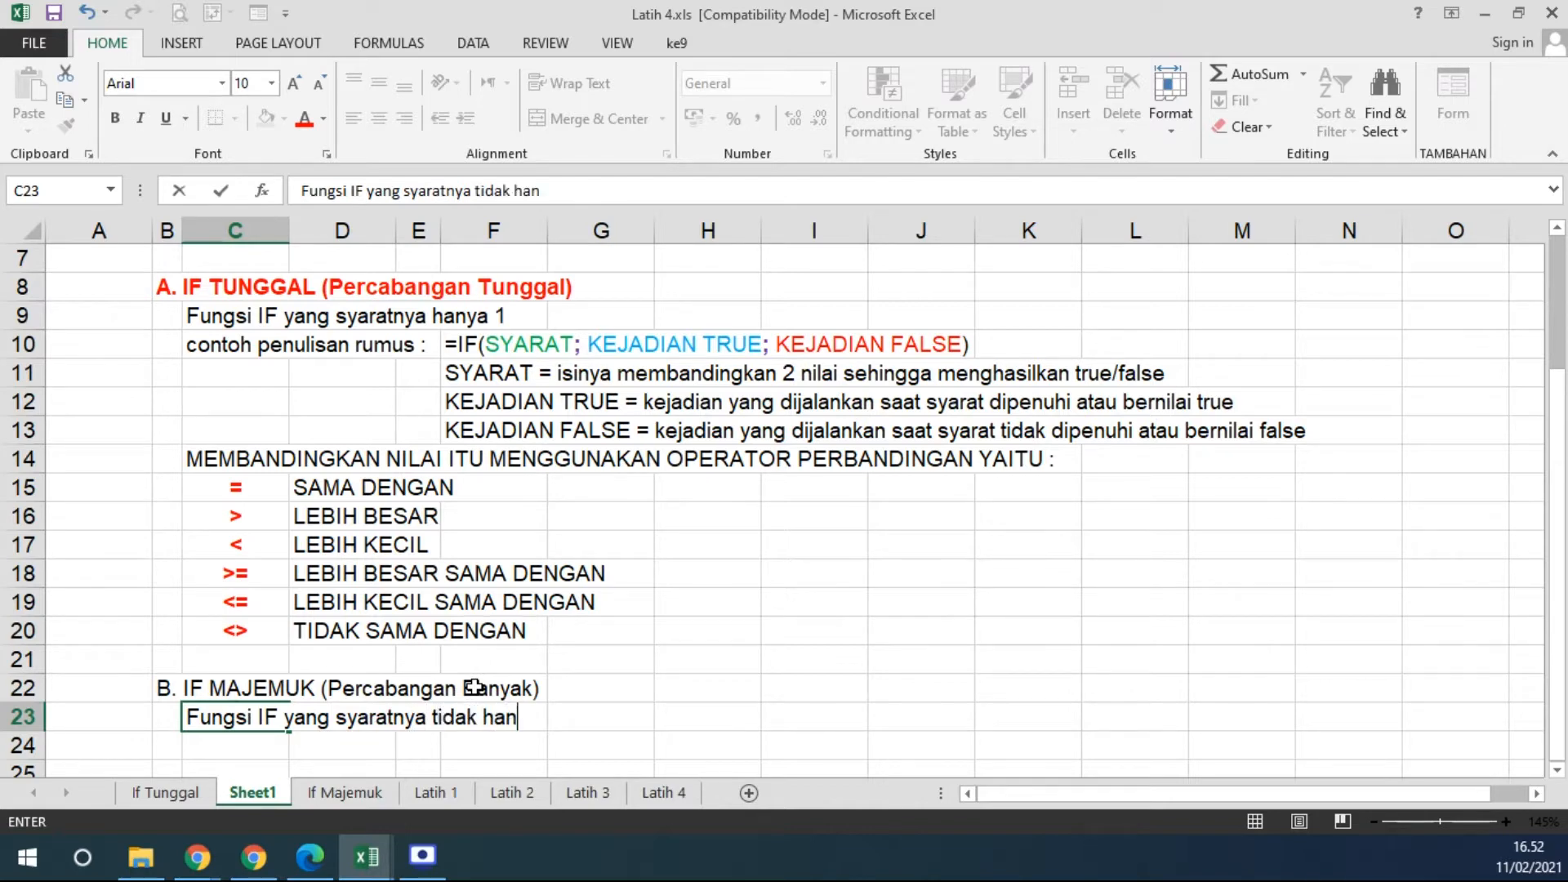
{"action": "type", "text": "ya 1"}
{"action": "key", "text": "Return"}
Format the description in C23 as left-aligned, non-bold text in the automatic font colour.
{"action": "left_click", "coordinate": [238, 725]}
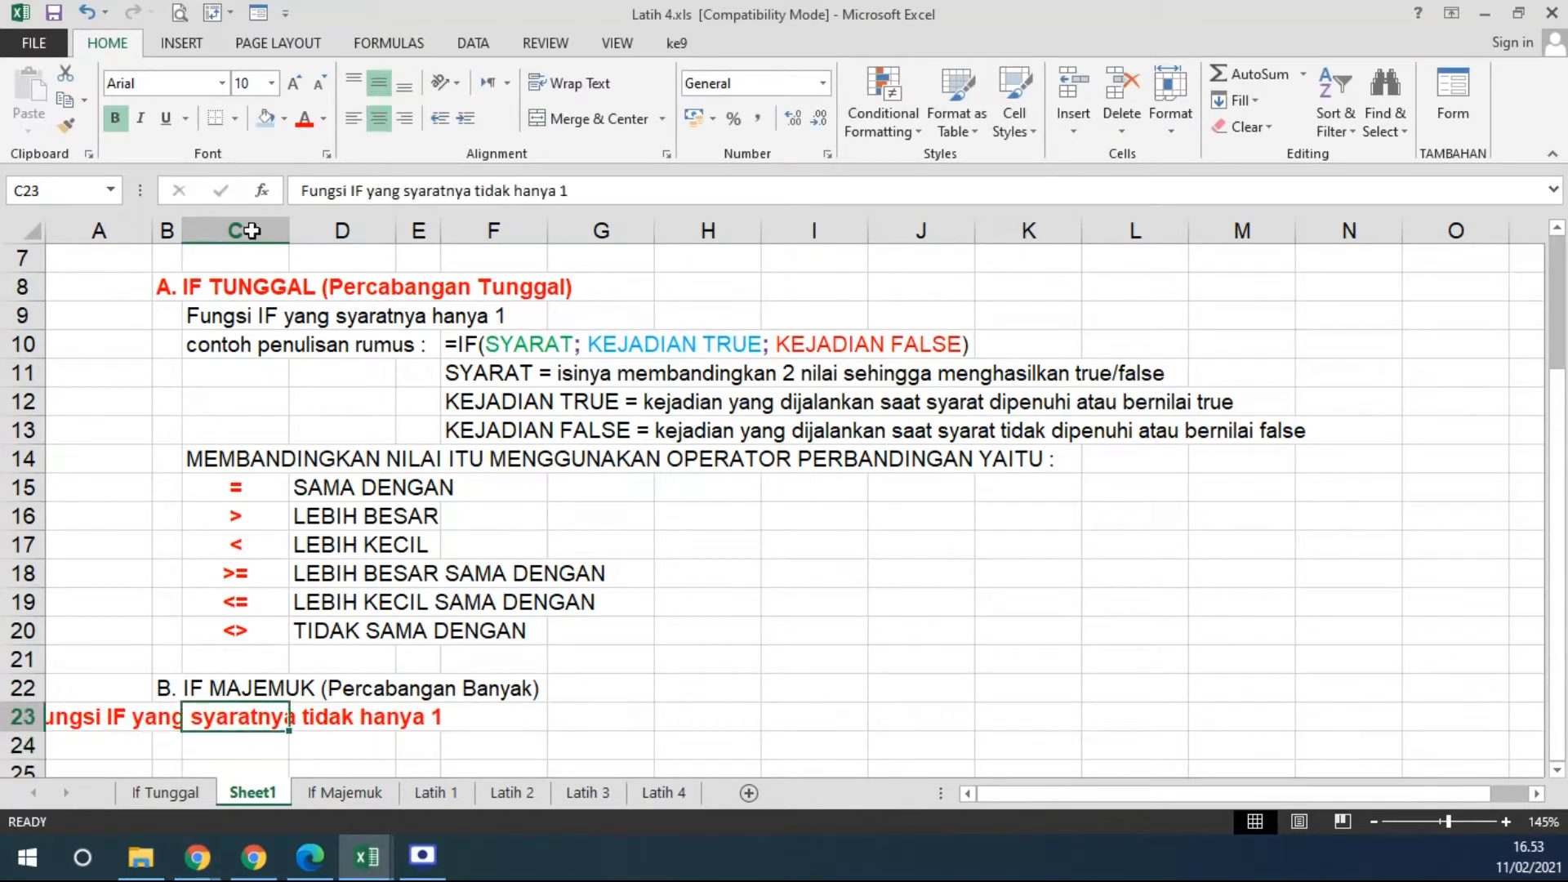
{"action": "left_click", "coordinate": [354, 119]}
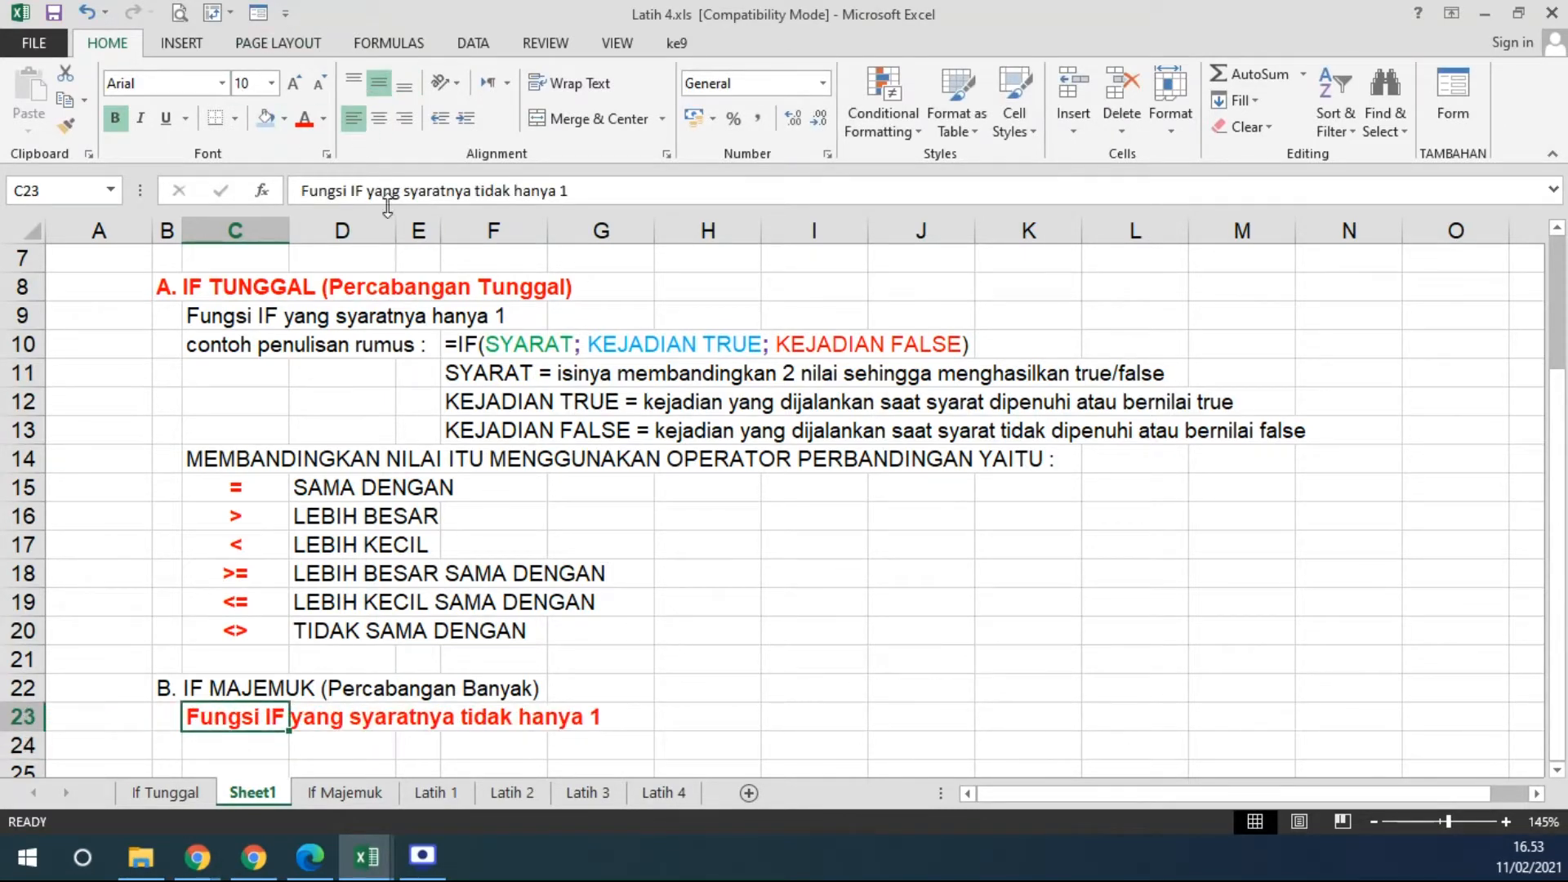
{"action": "left_click", "coordinate": [115, 119]}
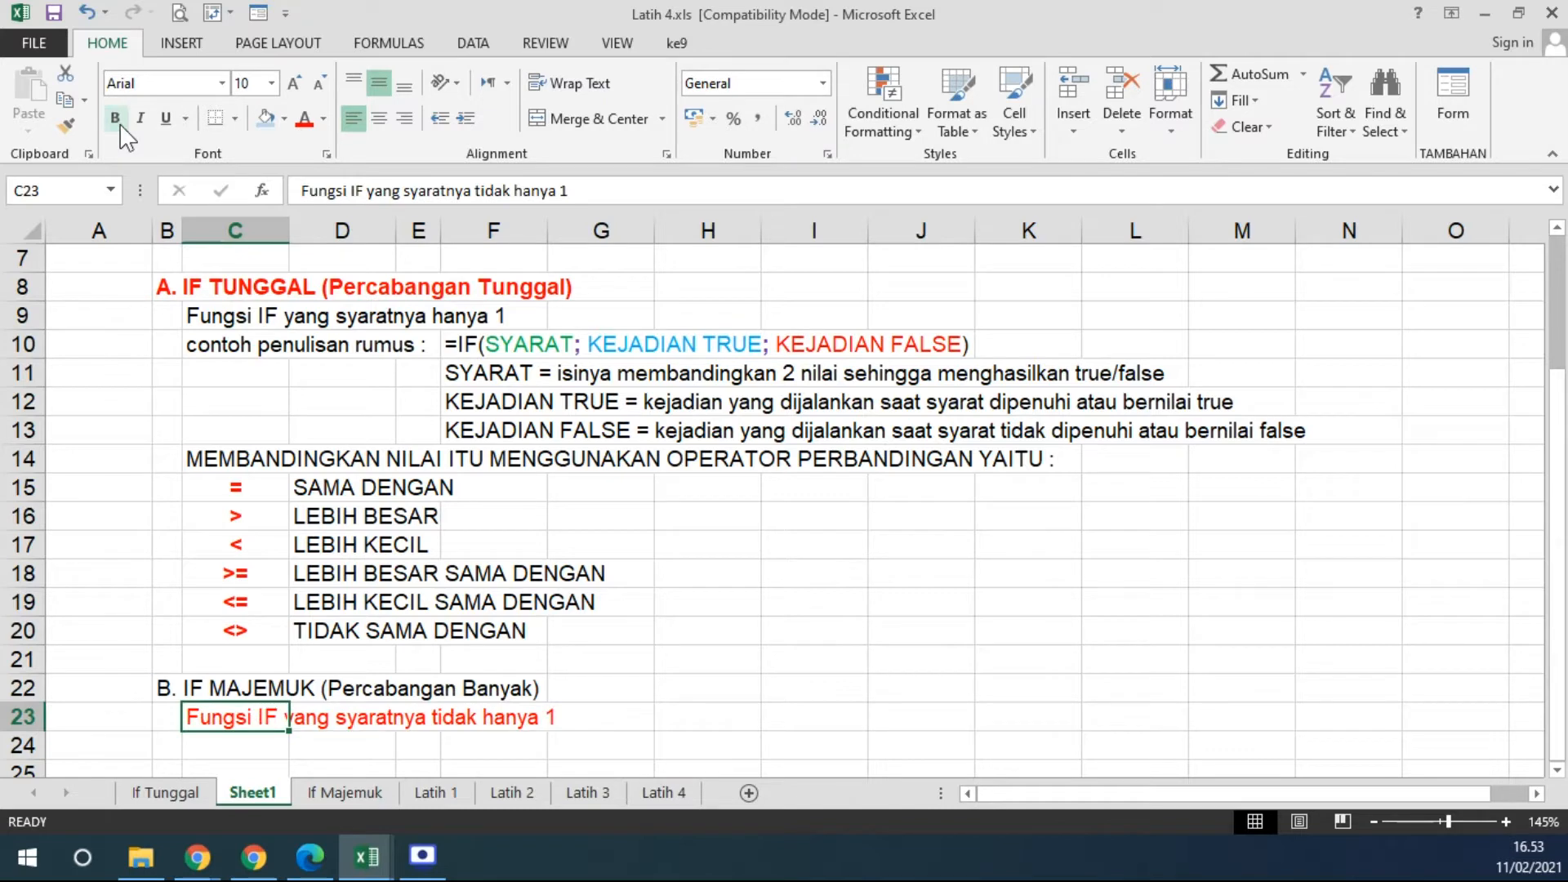
{"action": "left_click", "coordinate": [324, 121]}
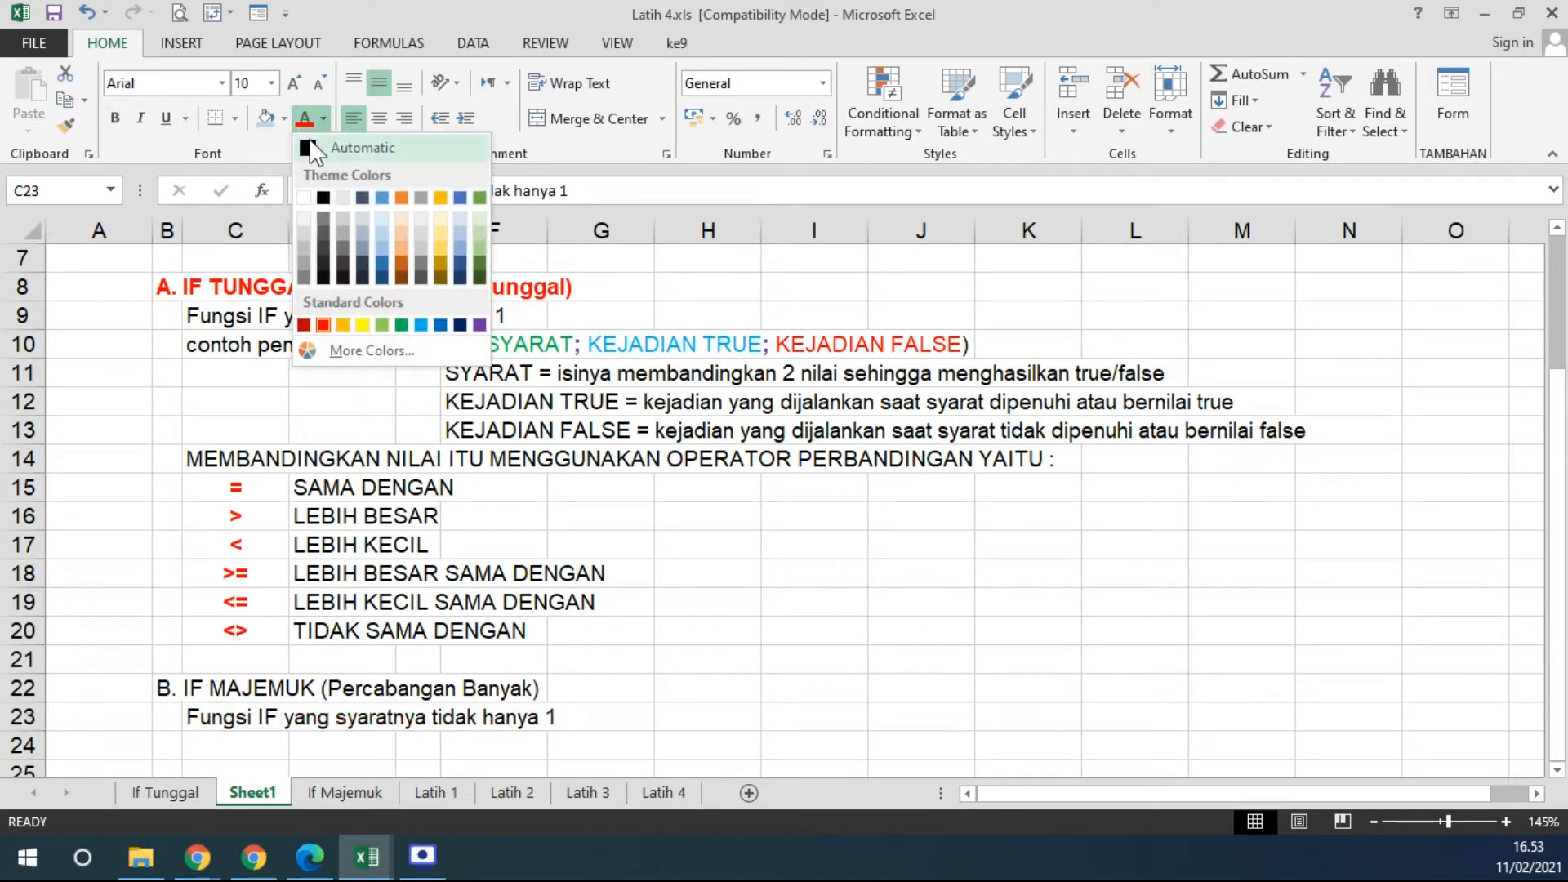
{"action": "left_click", "coordinate": [313, 149]}
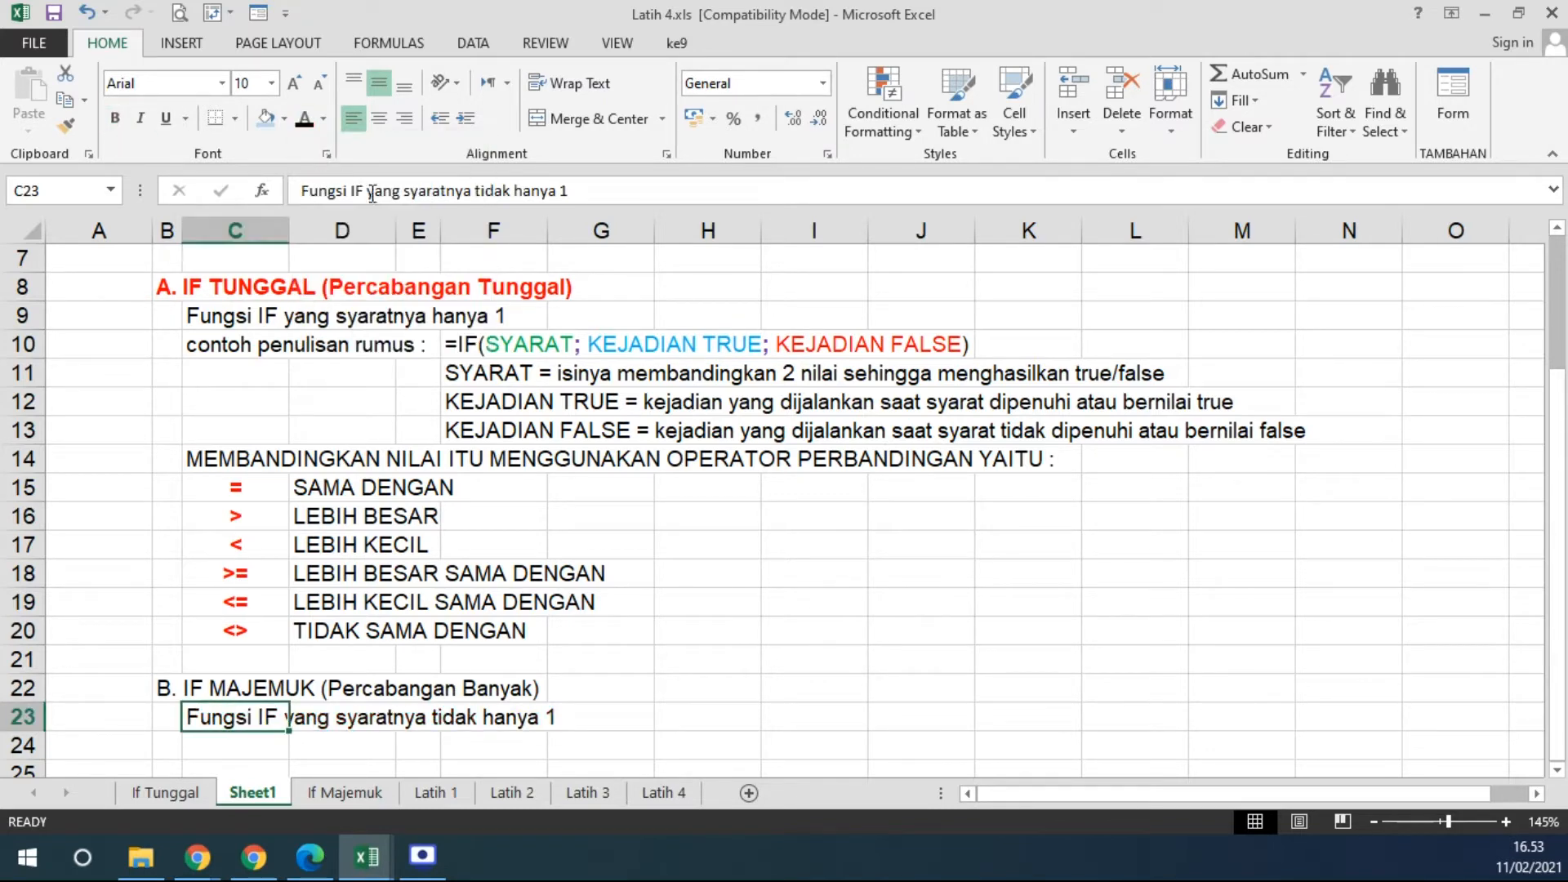
Make the "B. IF MAJEMUK" heading in B22 red and bold.
{"action": "left_click", "coordinate": [169, 686]}
{"action": "left_click", "coordinate": [325, 121]}
{"action": "left_click", "coordinate": [340, 321]}
{"action": "left_click", "coordinate": [115, 118]}
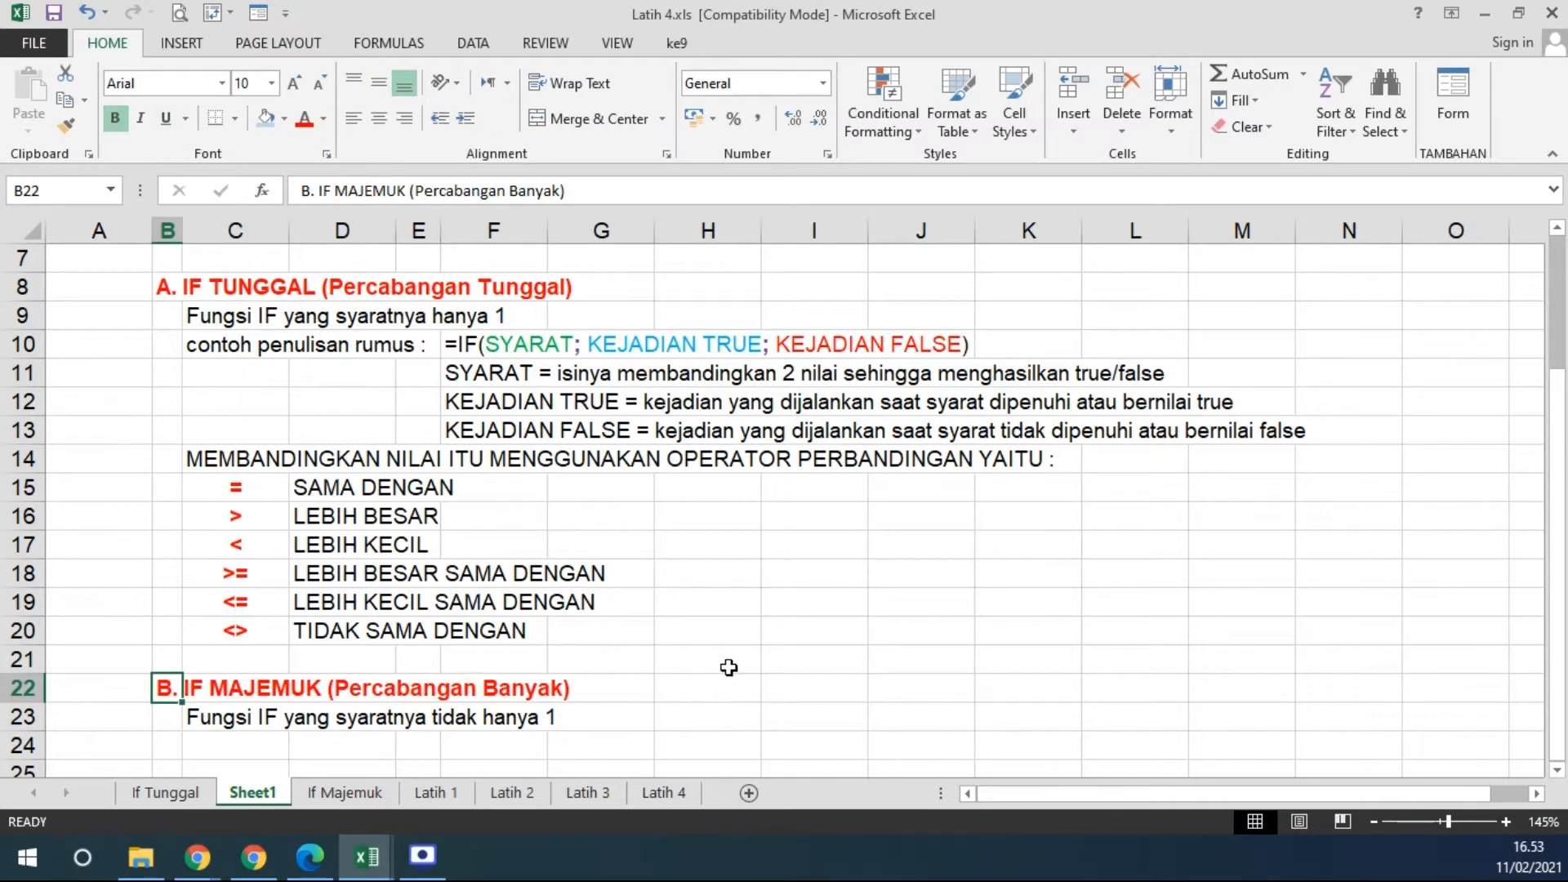
Open the If Majemuk sheet and examine the SOAL 1 grading rules in B18:C21.
{"action": "scroll", "coordinate": [728, 666], "scroll_direction": "down", "scroll_amount": 2}
{"action": "scroll", "coordinate": [725, 645], "scroll_direction": "up", "scroll_amount": 1}
{"action": "scroll", "coordinate": [724, 639], "scroll_direction": "up", "scroll_amount": 1}
{"action": "left_click", "coordinate": [344, 793]}
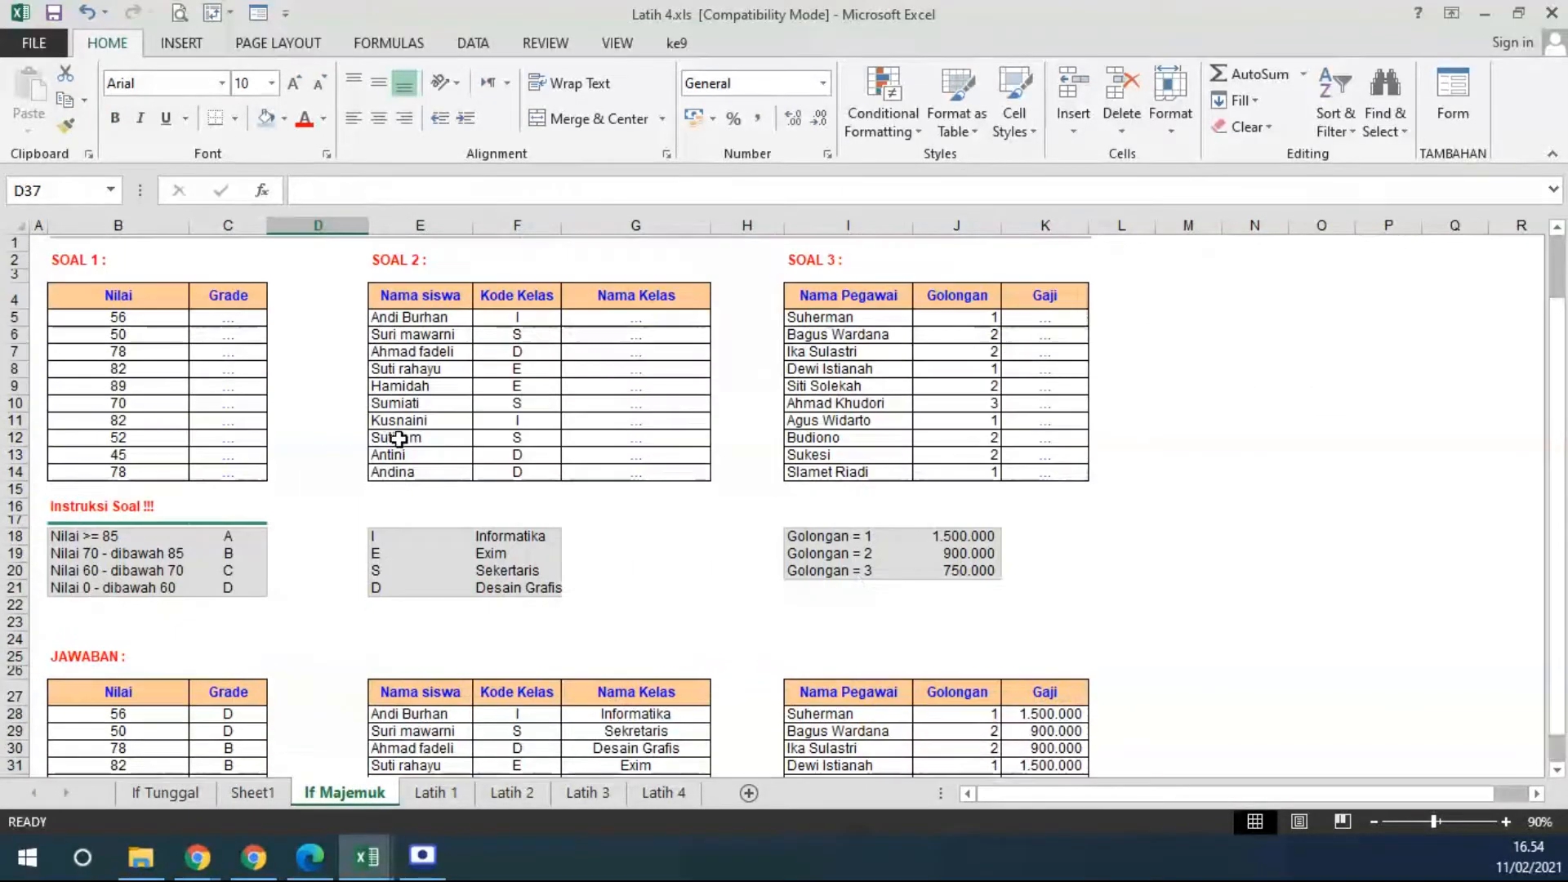
{"action": "scroll", "coordinate": [88, 600], "scroll_direction": "up", "scroll_amount": 1}
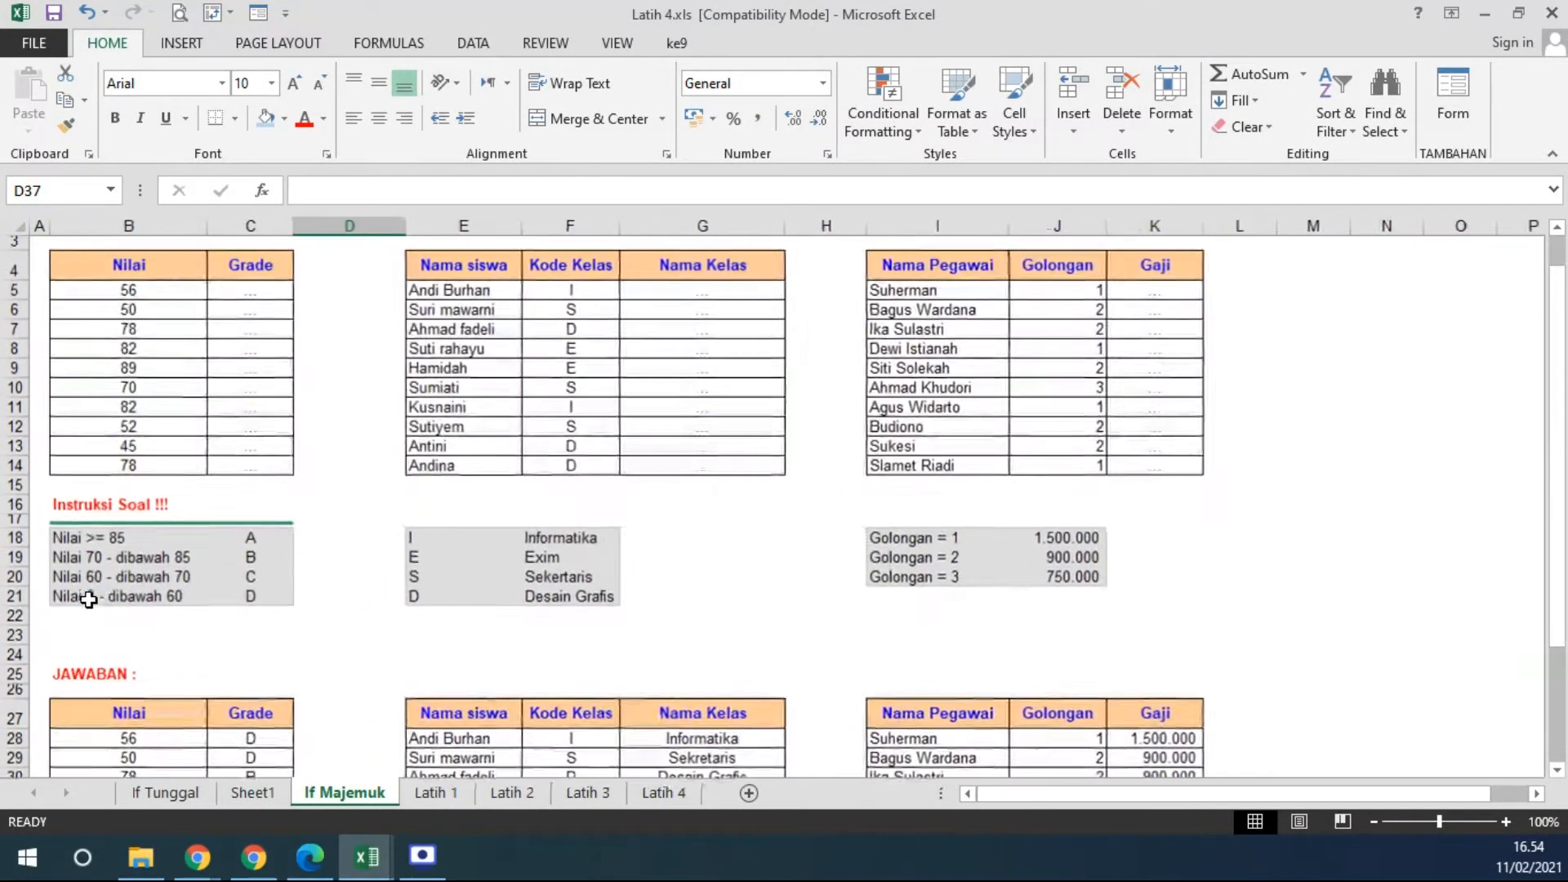
{"action": "scroll", "coordinate": [88, 600], "scroll_direction": "up", "scroll_amount": 1}
{"action": "scroll", "coordinate": [393, 609], "scroll_direction": "up", "scroll_amount": 1}
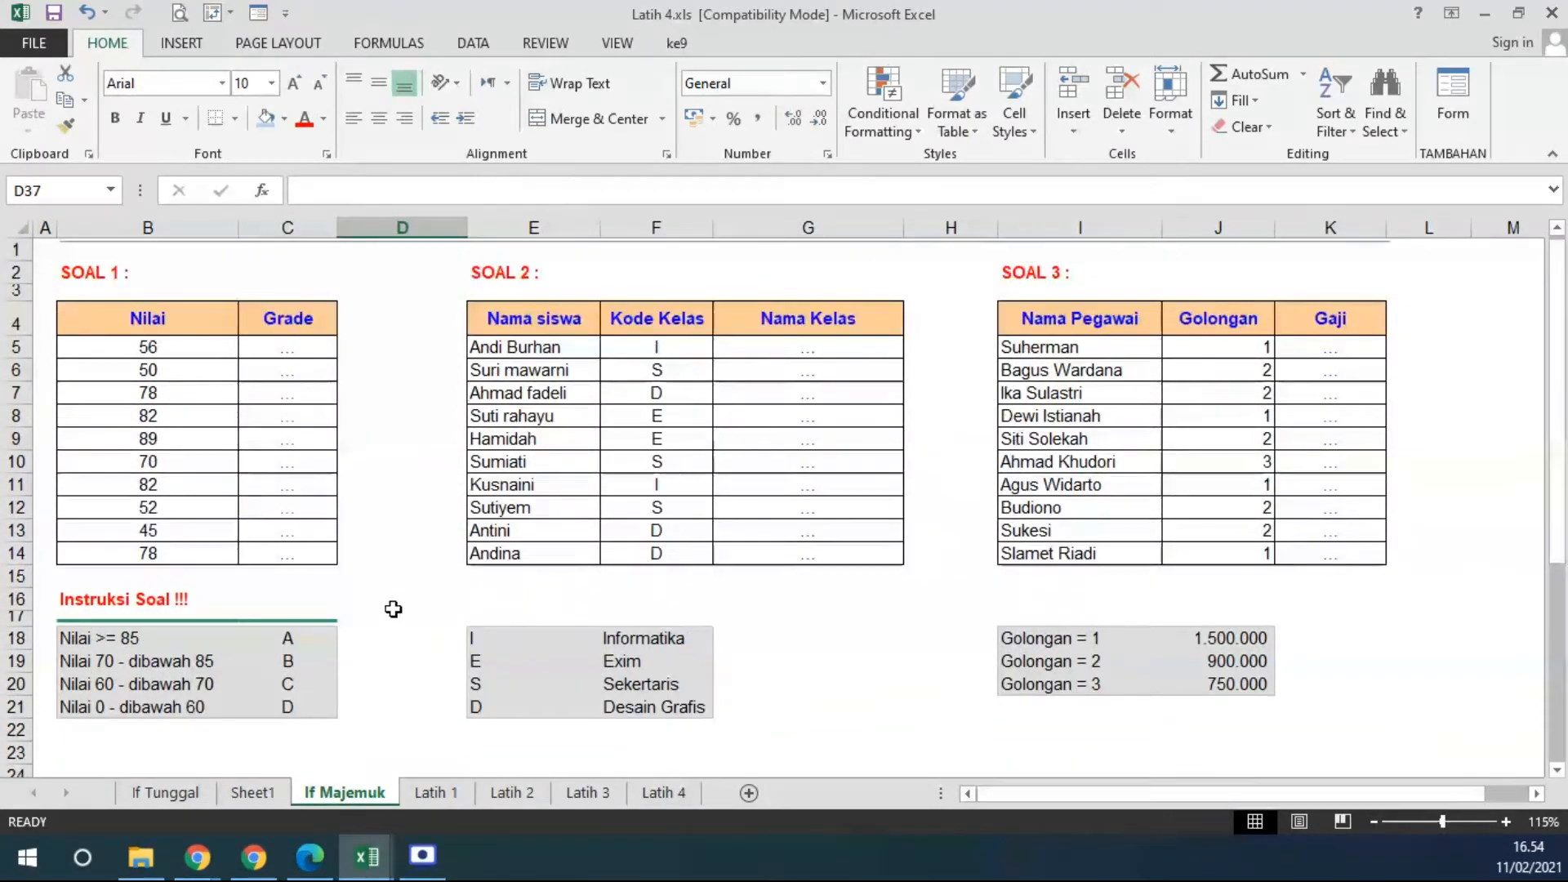
{"action": "left_click_drag", "start_coordinate": [75, 640], "coordinate": [296, 638]}
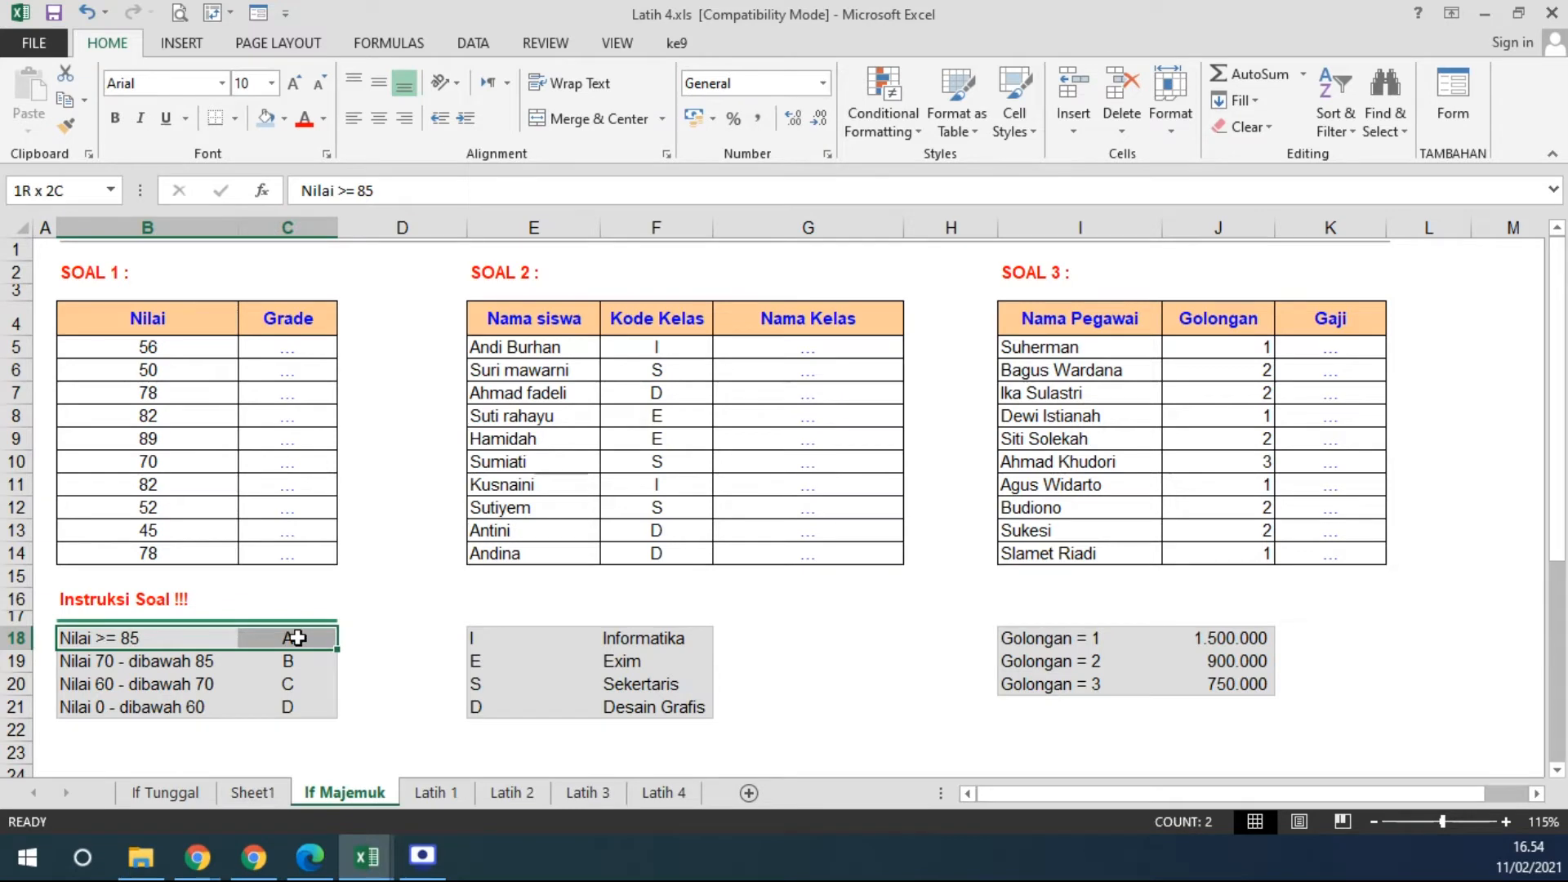
{"action": "left_click_drag", "start_coordinate": [62, 661], "coordinate": [278, 684]}
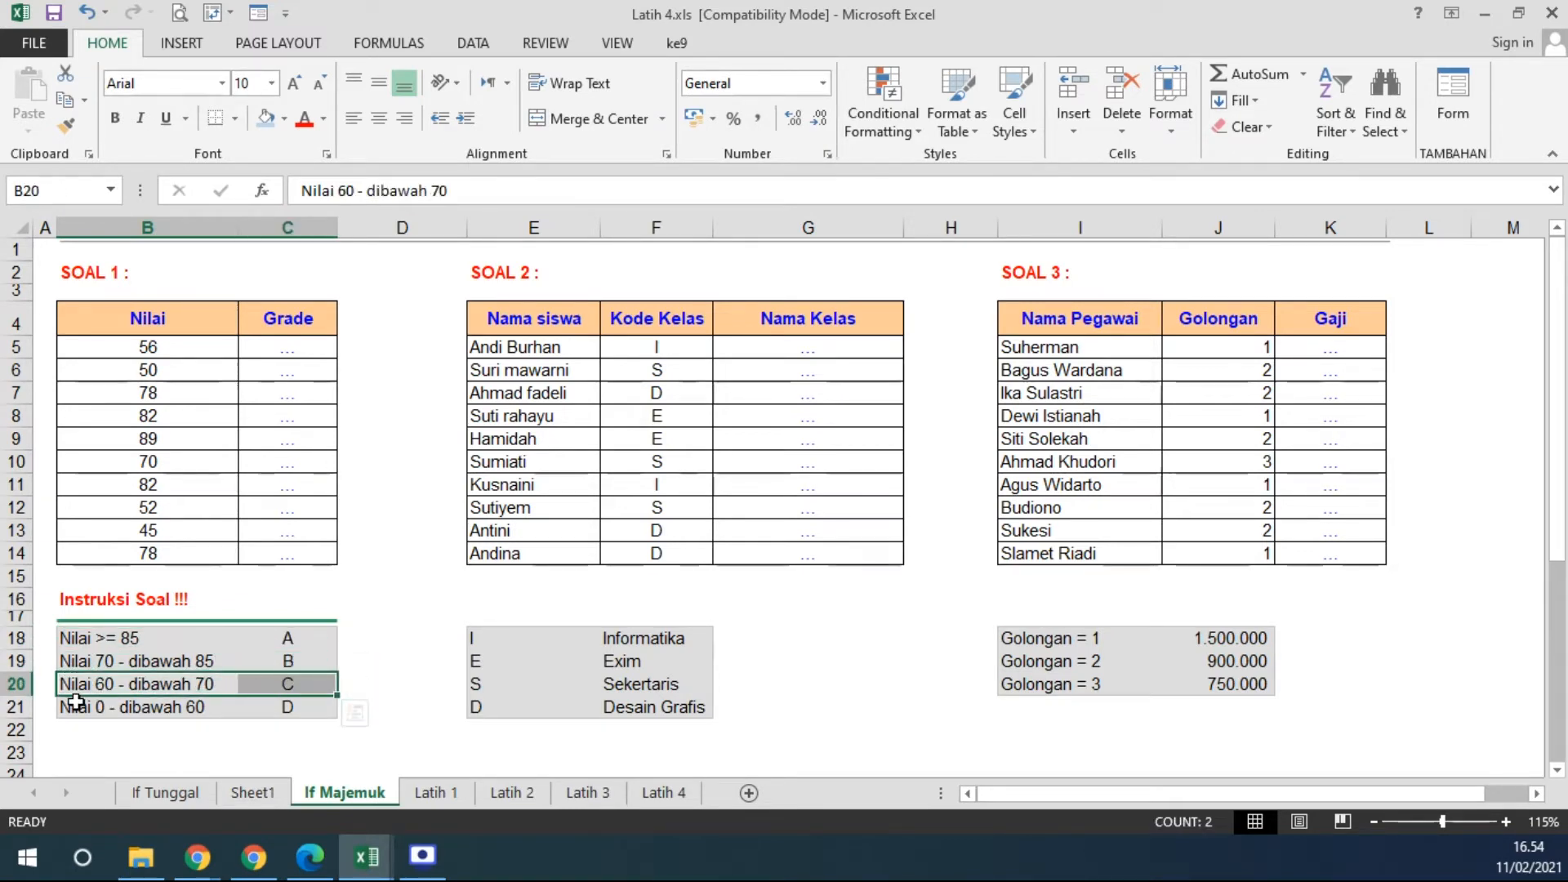
{"action": "left_click_drag", "start_coordinate": [110, 707], "coordinate": [296, 708]}
{"action": "left_click_drag", "start_coordinate": [78, 638], "coordinate": [299, 707]}
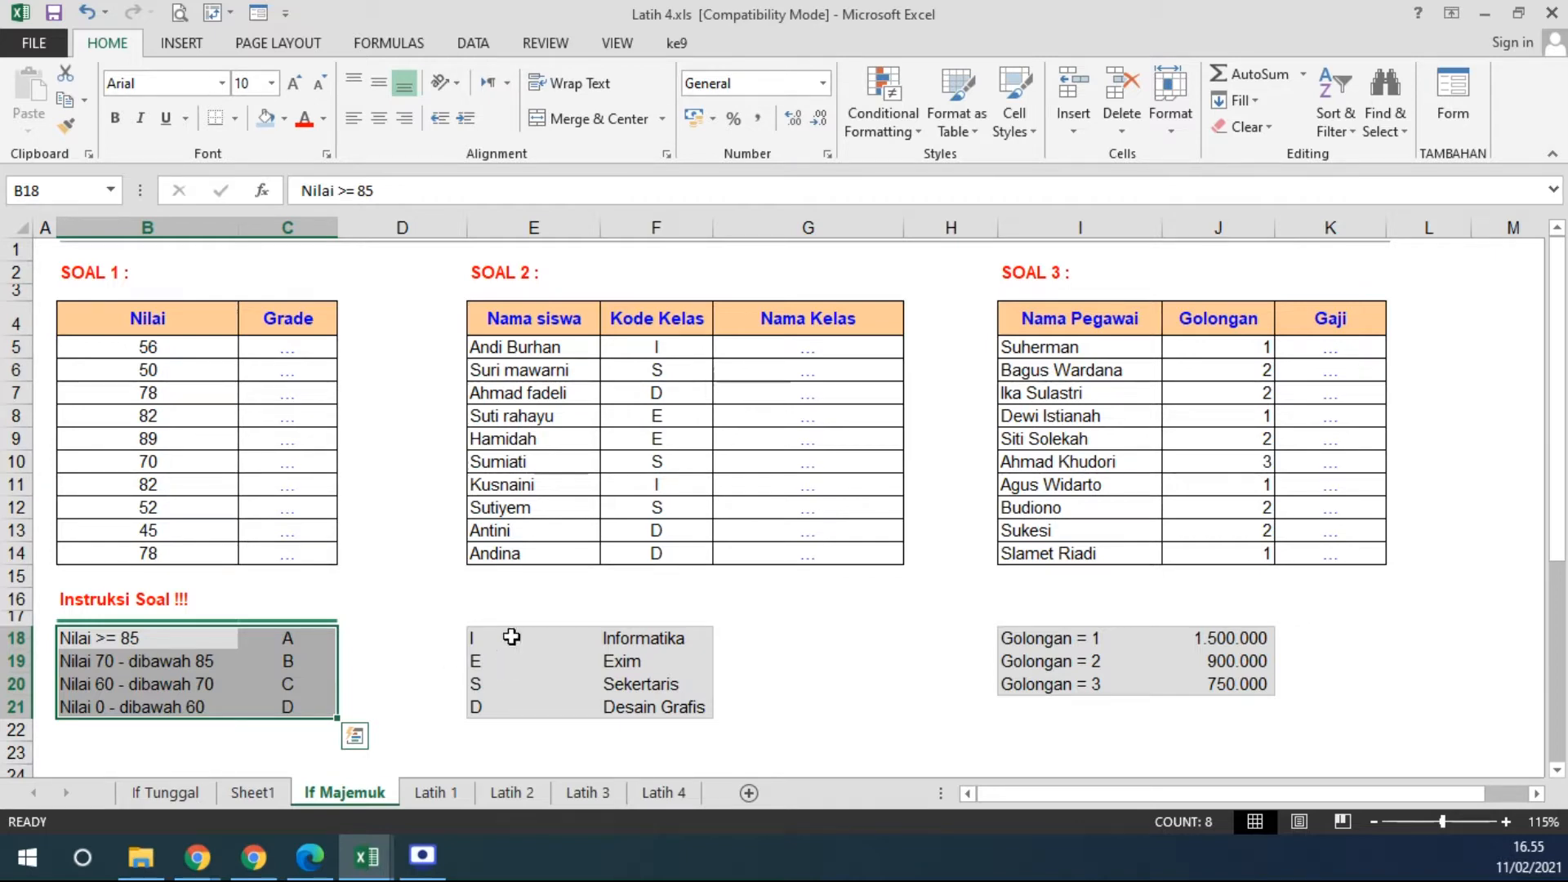
{"action": "left_click", "coordinate": [282, 352]}
{"action": "type", "text": "="}
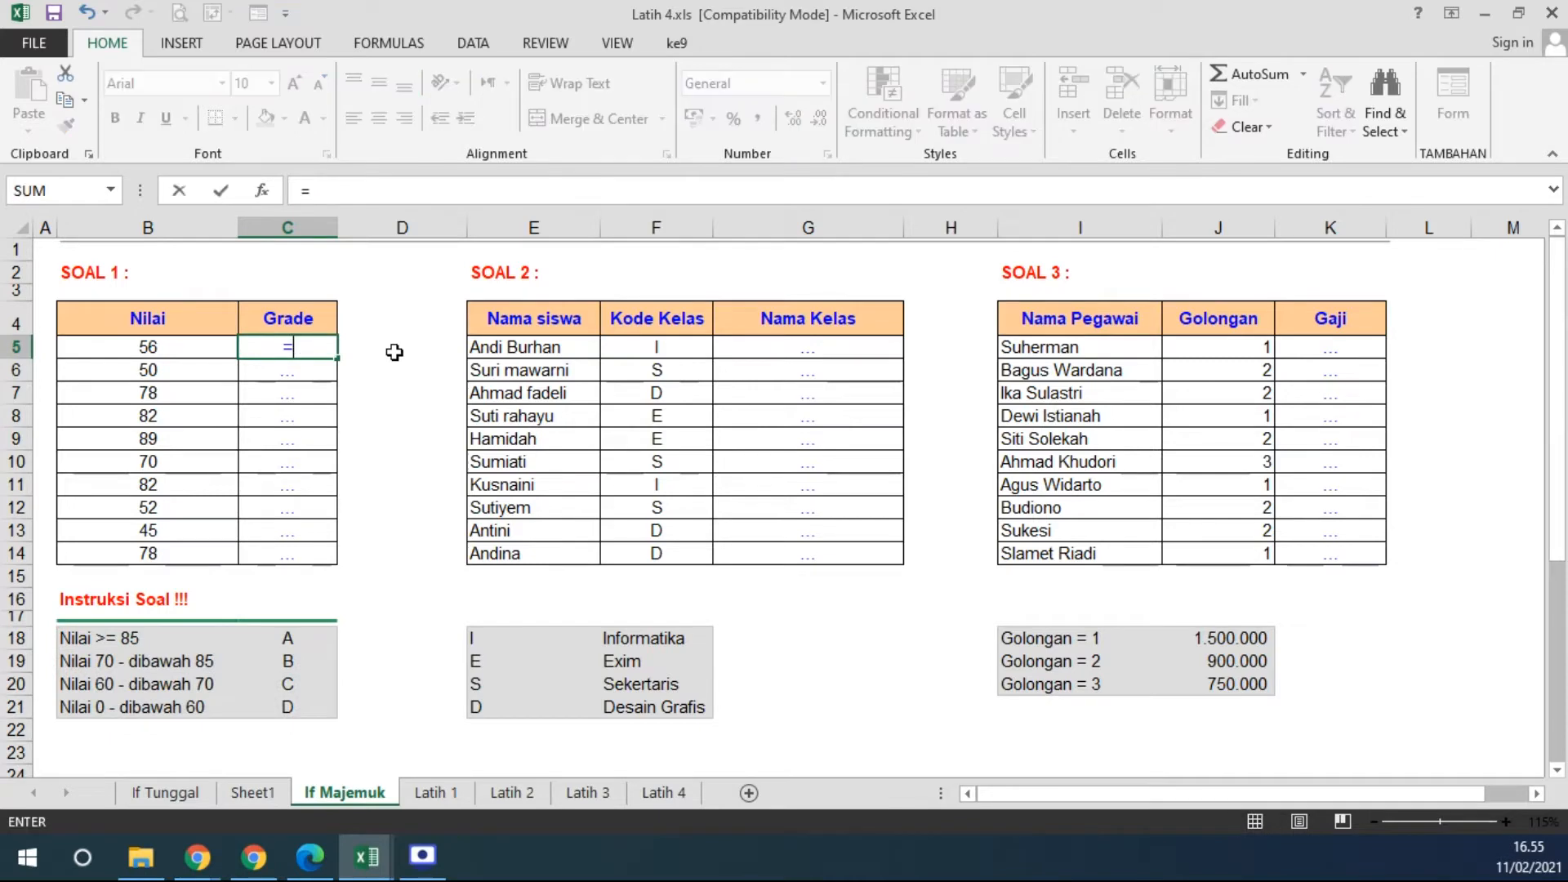
{"action": "type", "text": "IF("}
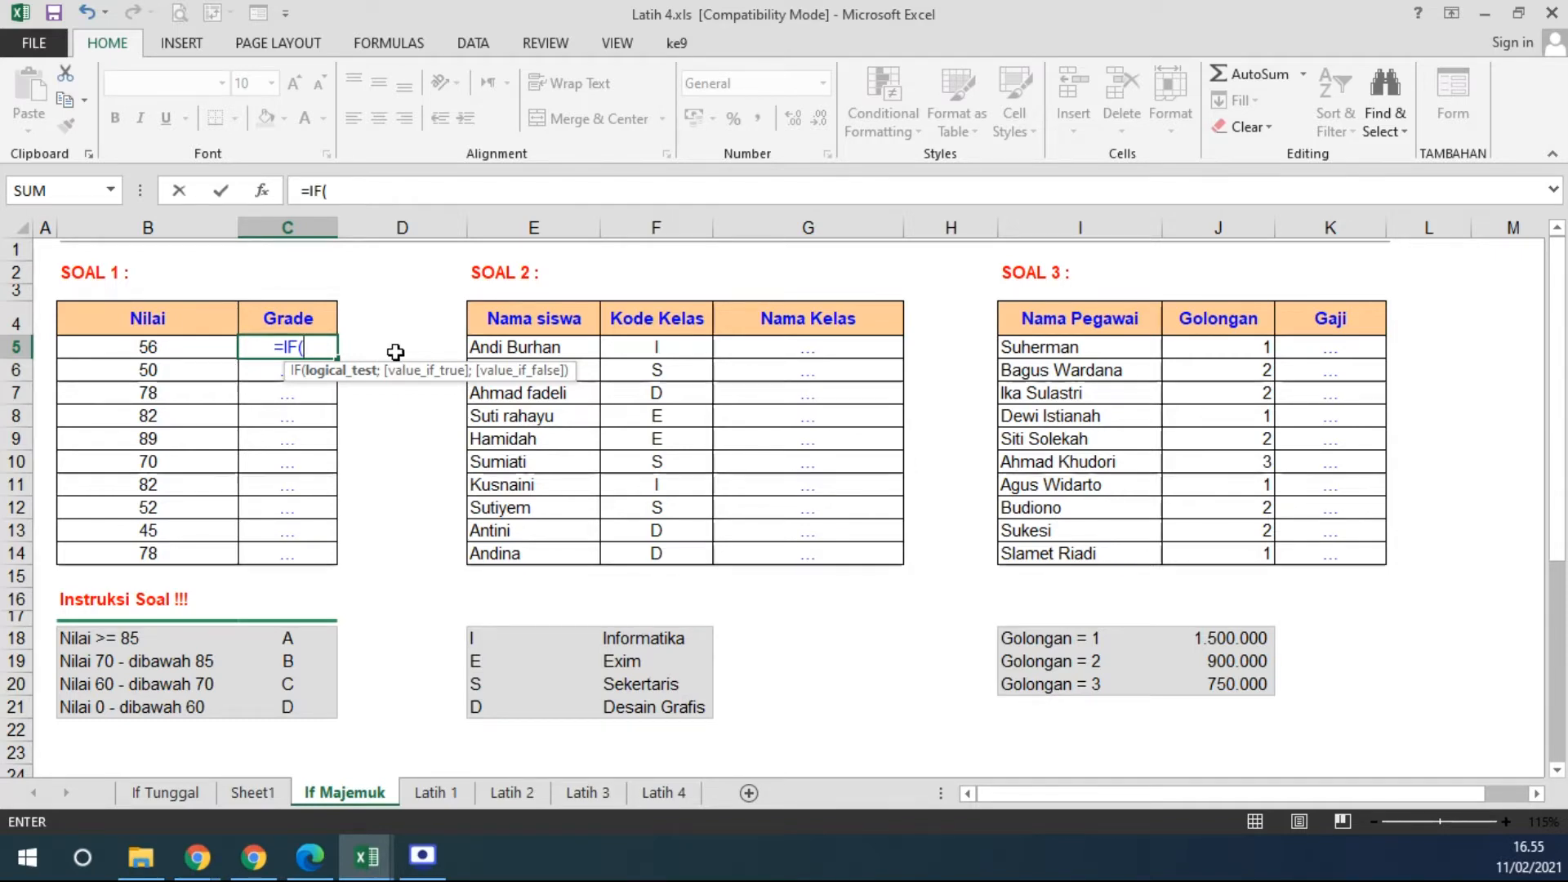
{"action": "key", "text": "Escape"}
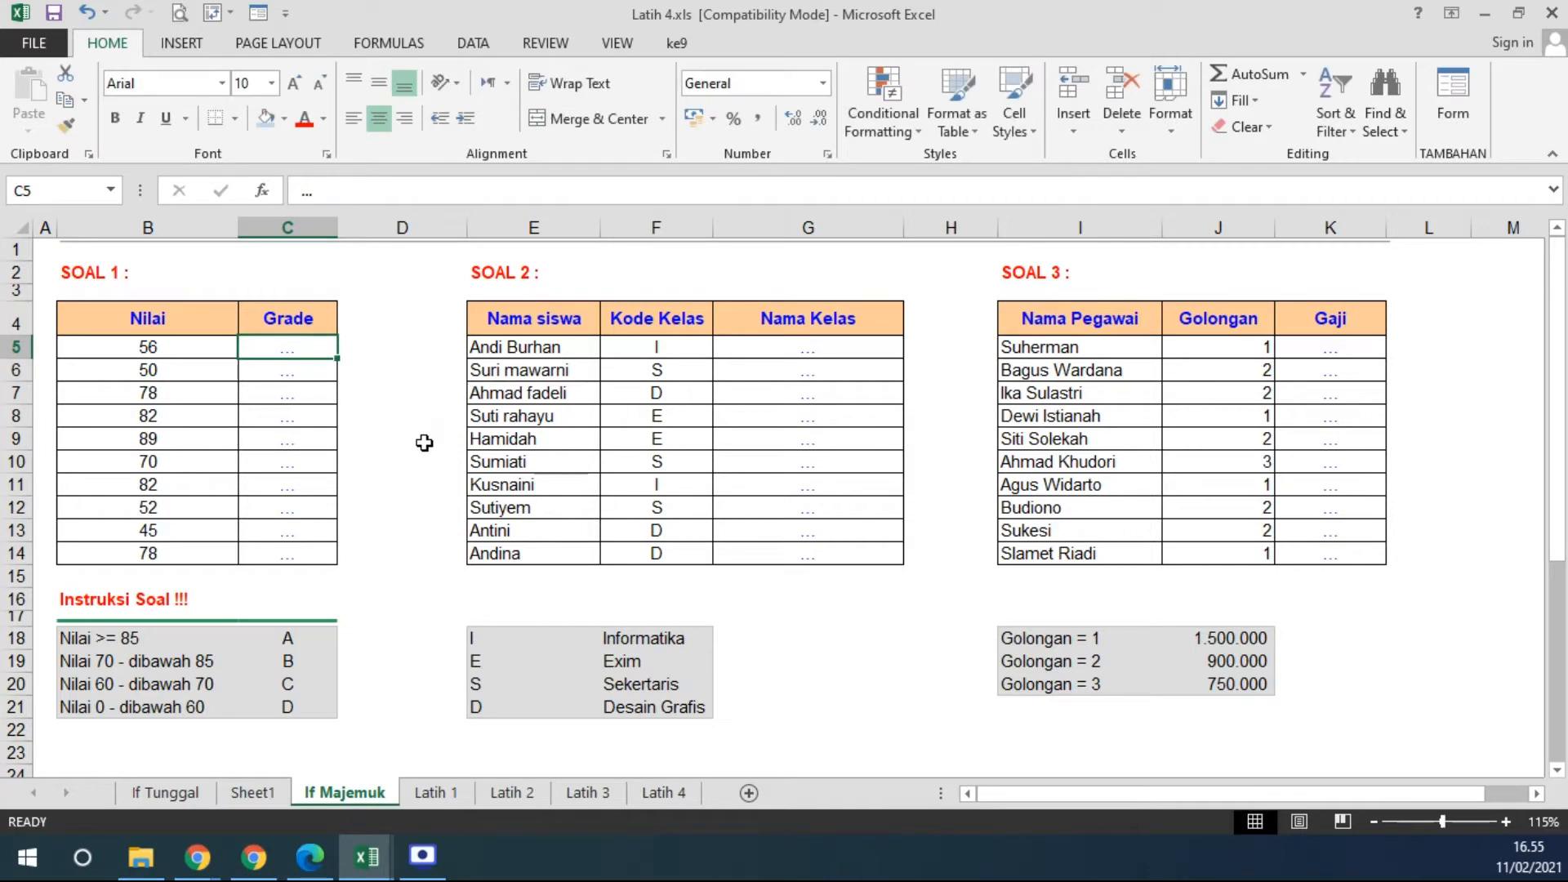
Begin the grade formula in C5 with an IF that tests B5>=85 and returns "A" when true.
{"action": "scroll", "coordinate": [392, 431], "scroll_direction": "up", "scroll_amount": 1, "text": "ctrl"}
{"action": "scroll", "coordinate": [392, 431], "scroll_direction": "up", "scroll_amount": 1, "text": "ctrl"}
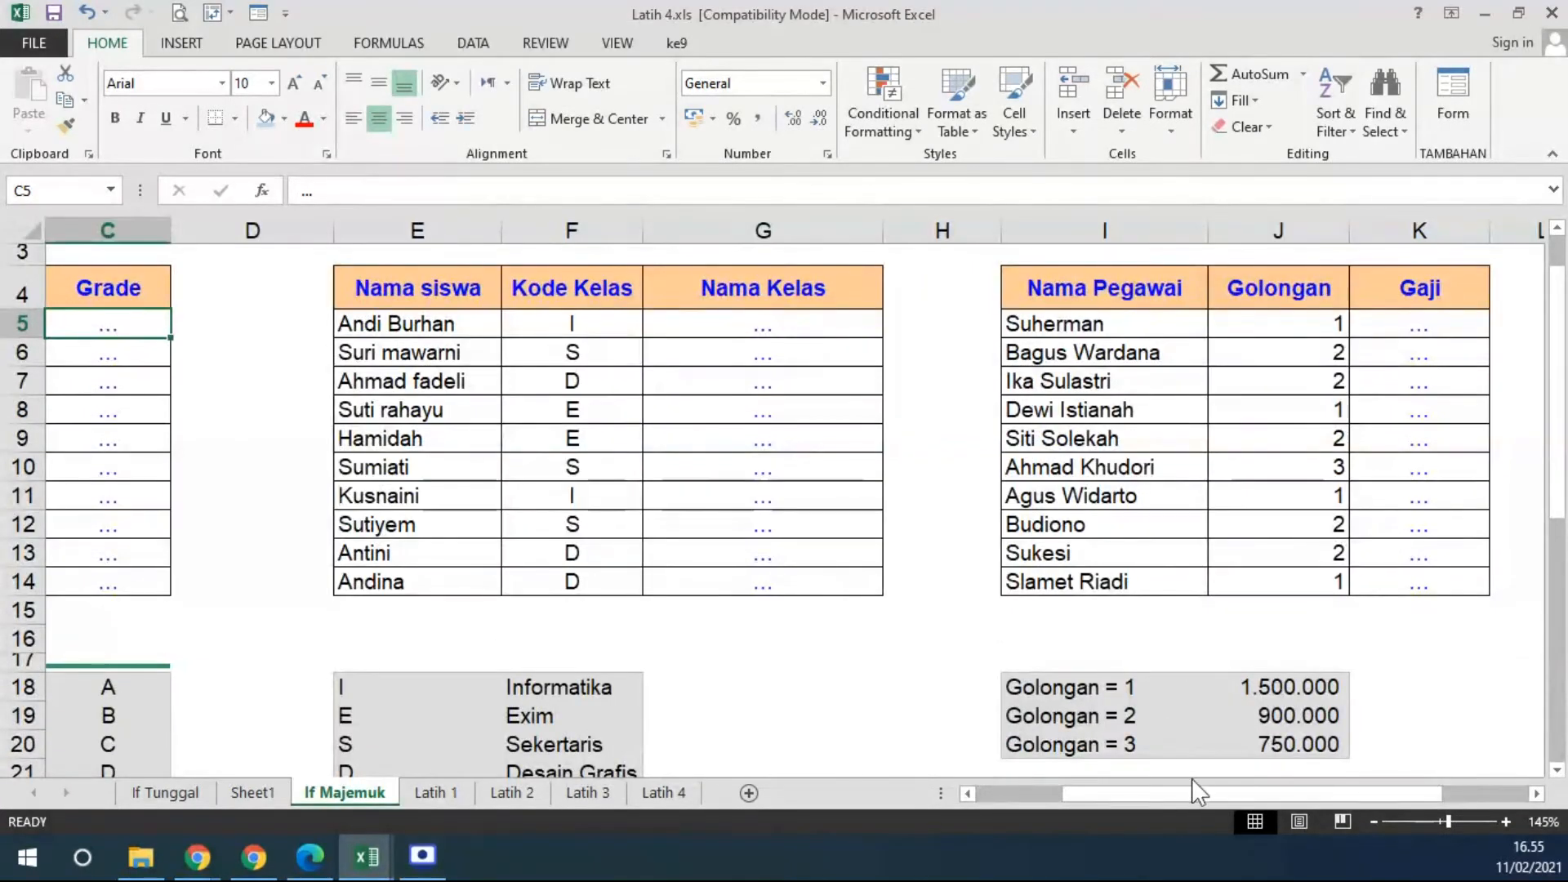
{"action": "left_click_drag", "start_coordinate": [1194, 793], "coordinate": [1050, 801]}
{"action": "scroll", "coordinate": [560, 571], "scroll_direction": "down", "scroll_amount": 1}
{"action": "scroll", "coordinate": [560, 571], "scroll_direction": "up", "scroll_amount": 1}
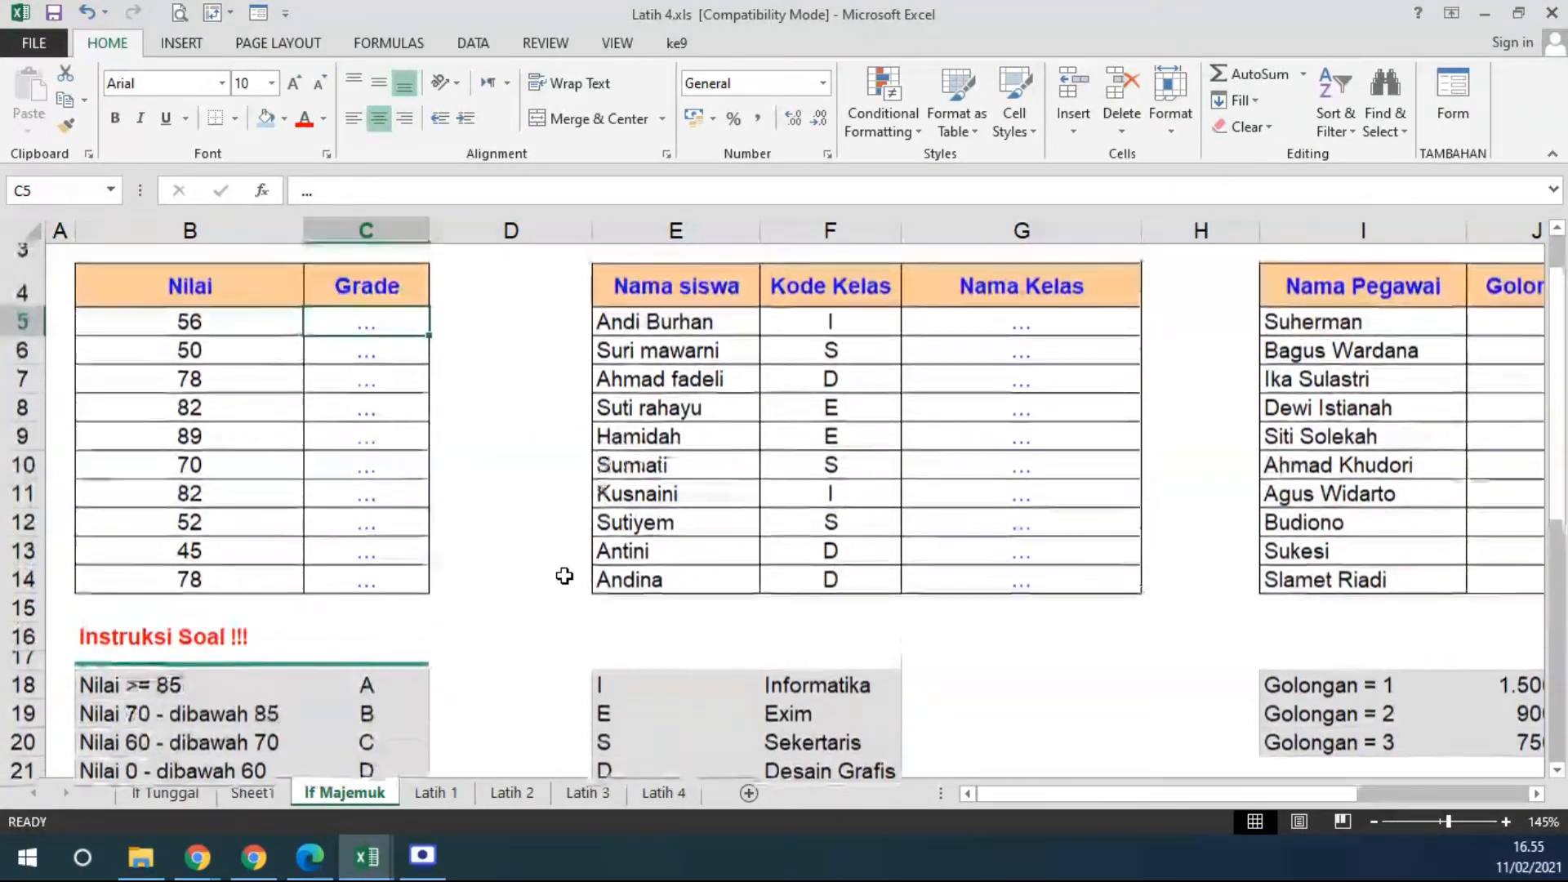
{"action": "left_click_drag", "start_coordinate": [1562, 478], "coordinate": [1562, 495]}
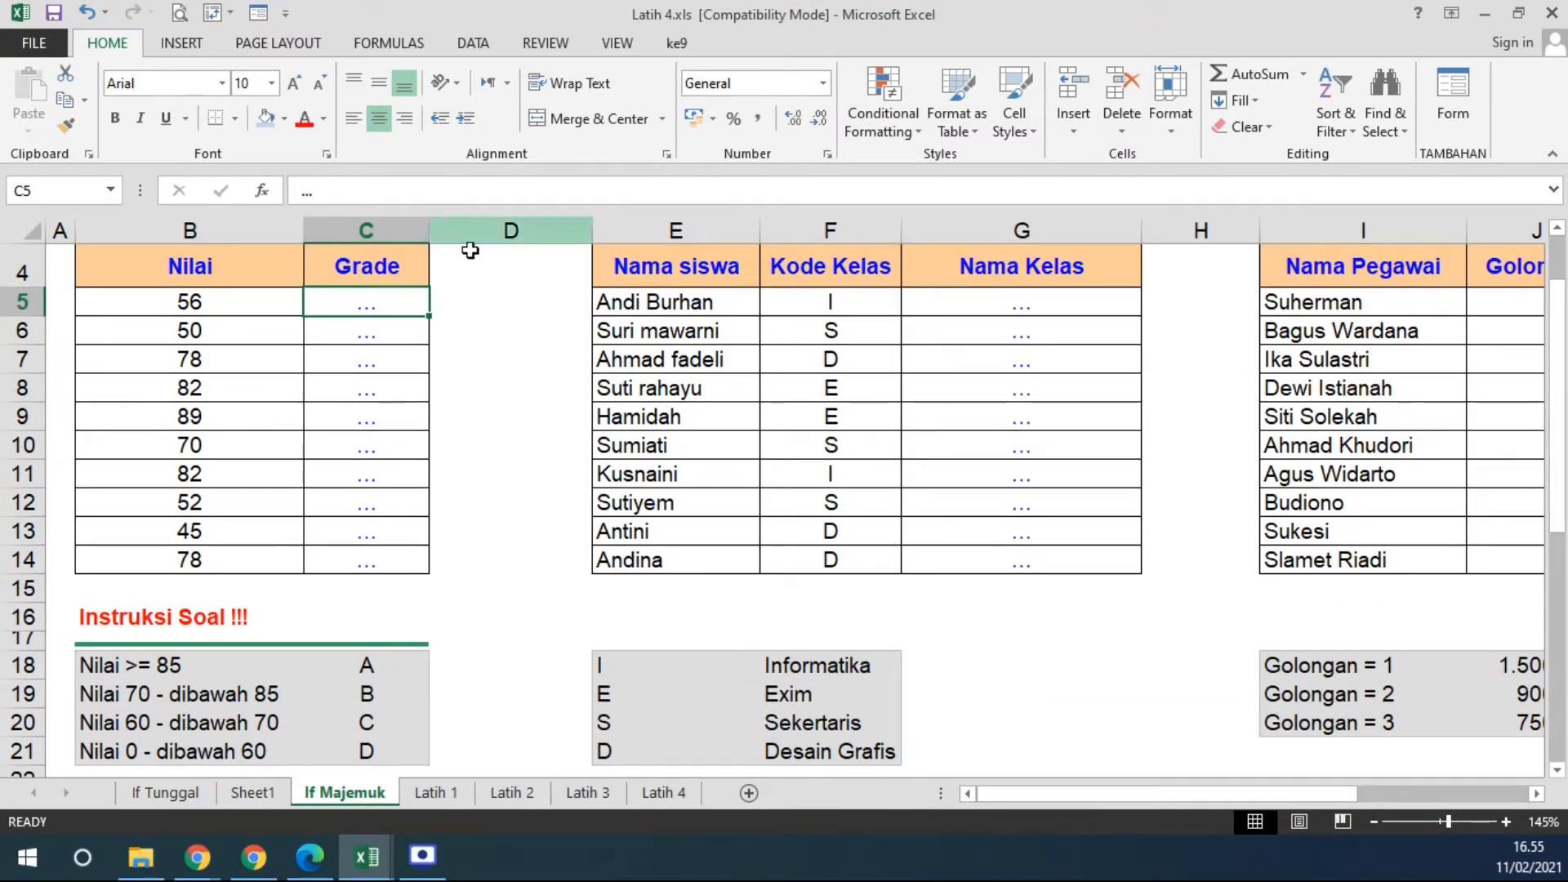
{"action": "type", "text": "=IF("}
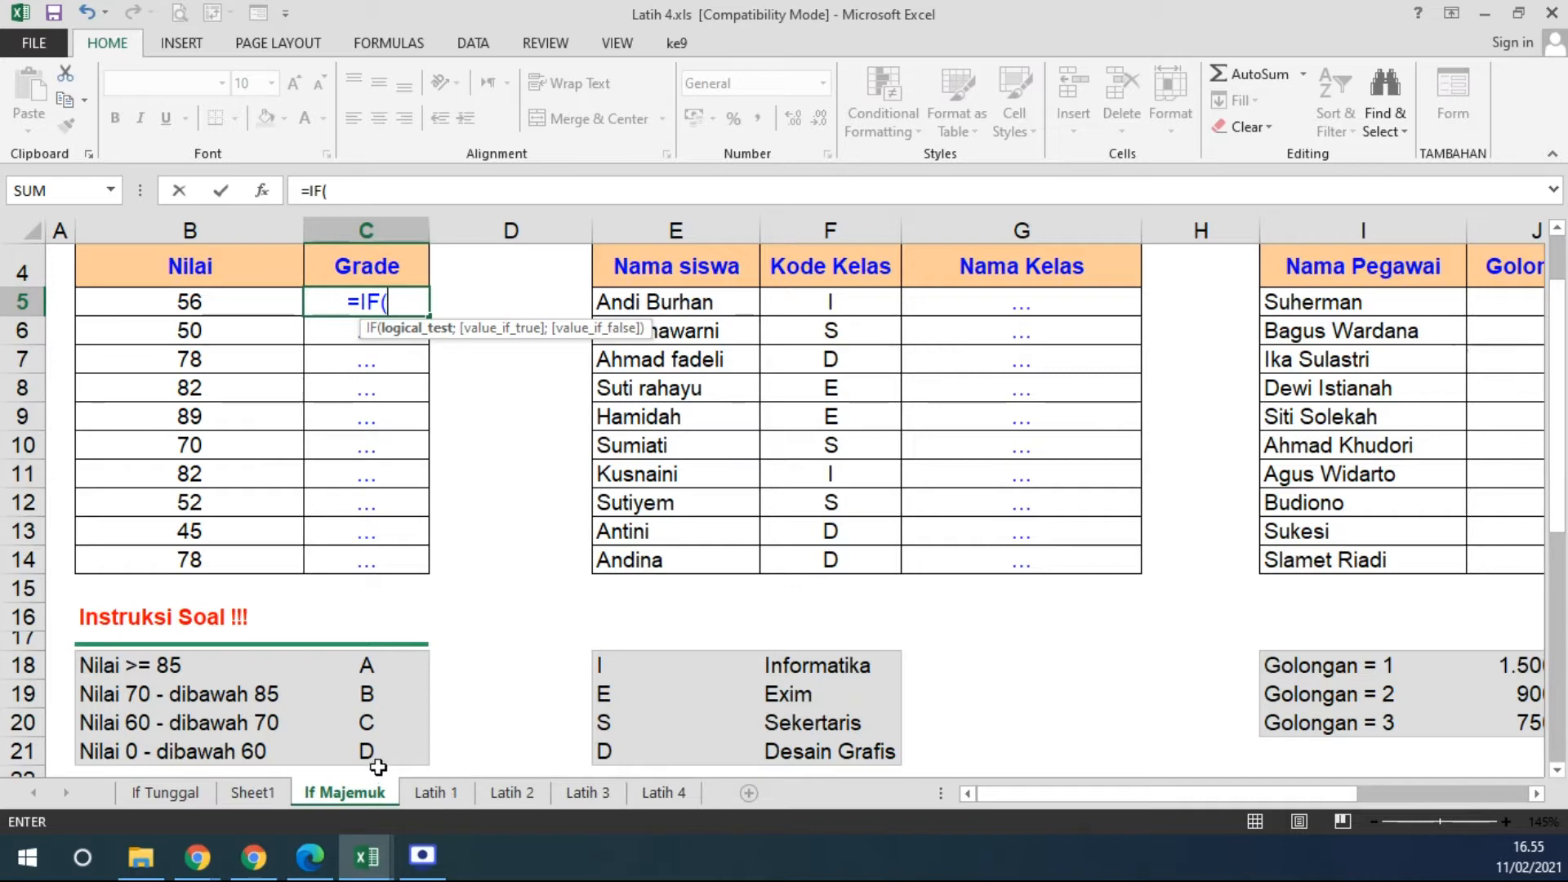
{"action": "left_click", "coordinate": [218, 307]}
{"action": "type", "text": ">="}
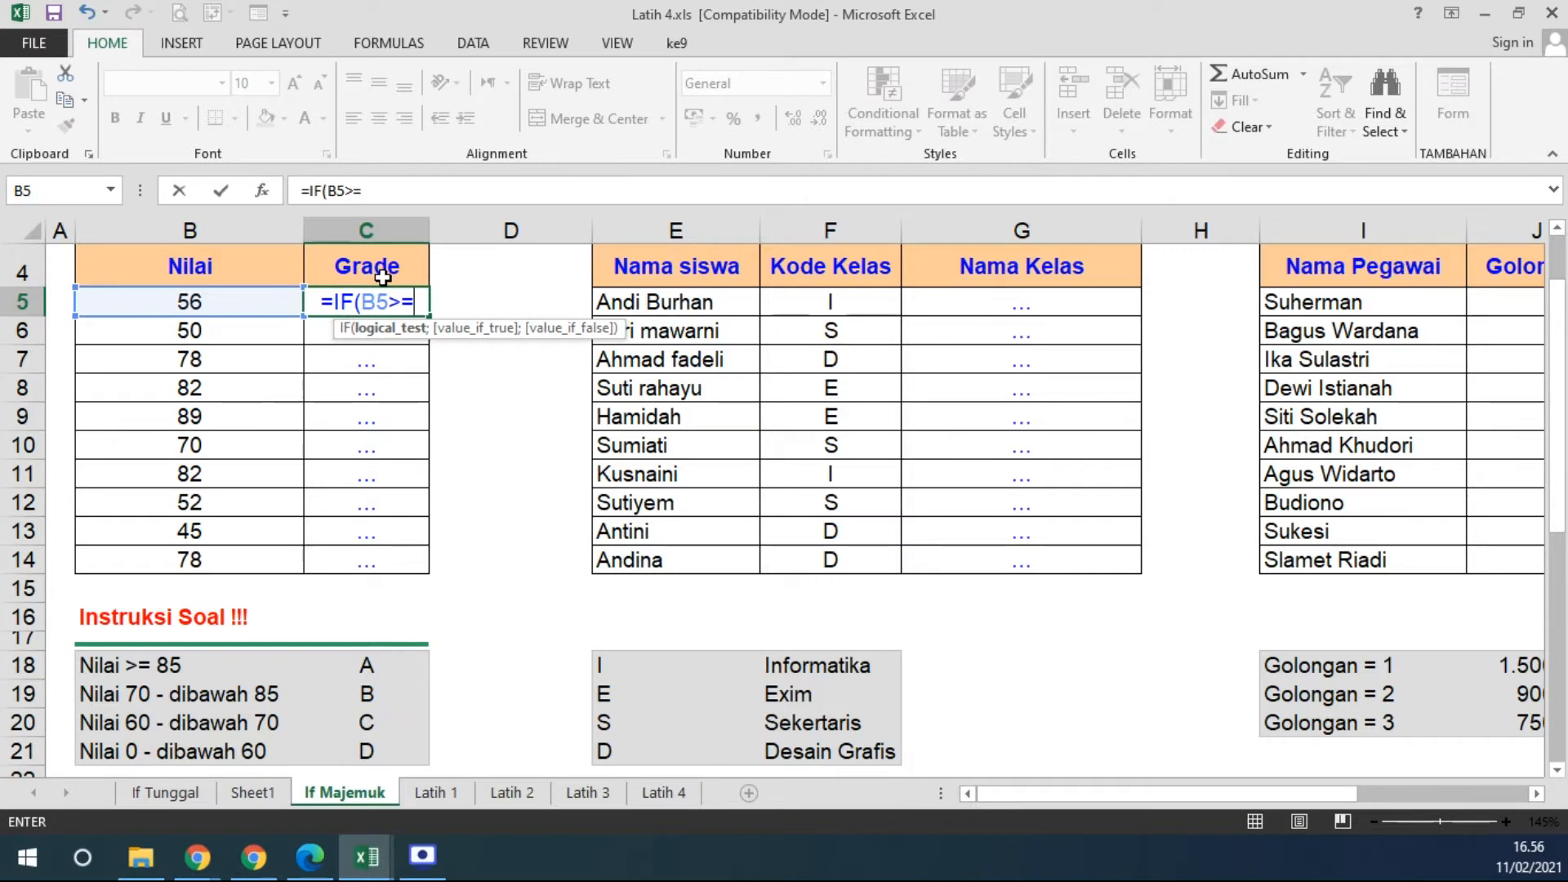
{"action": "type", "text": "85"}
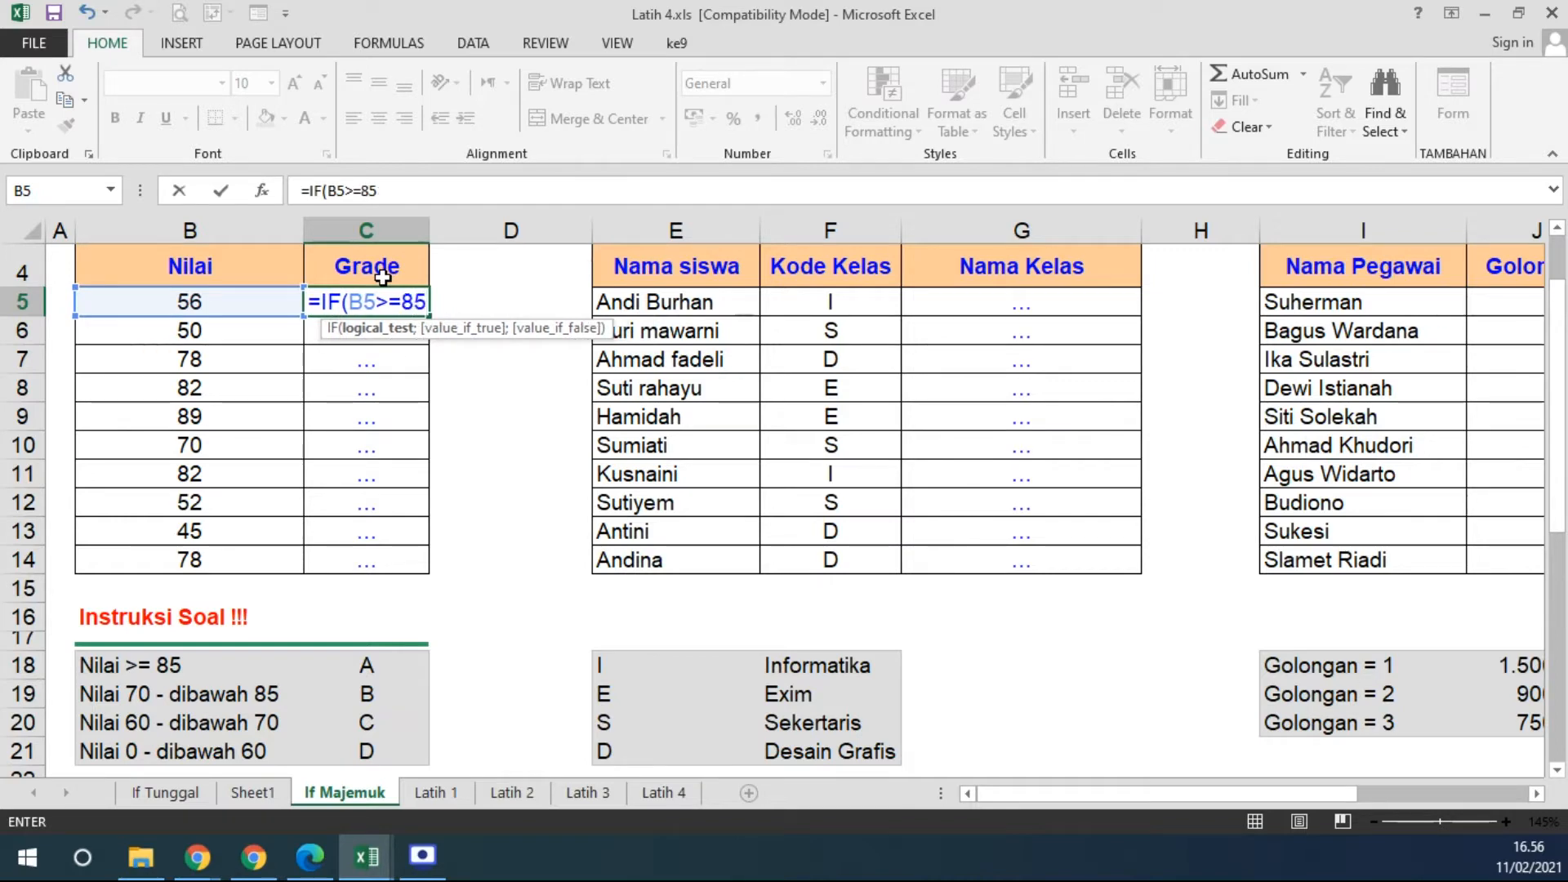
{"action": "type", "text": ";"}
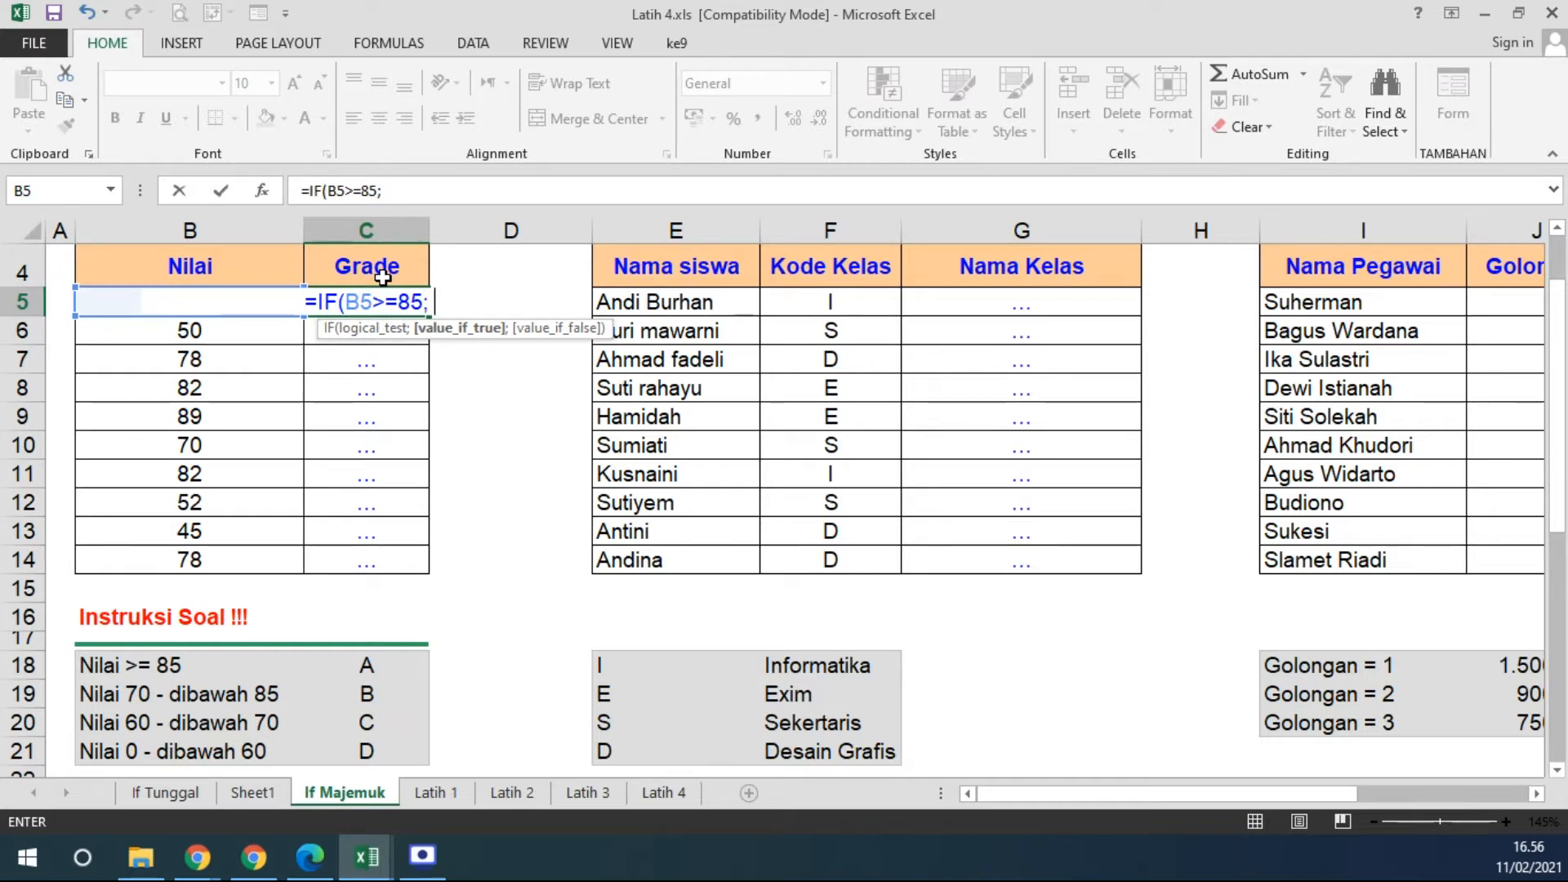
{"action": "type", "text": "\""}
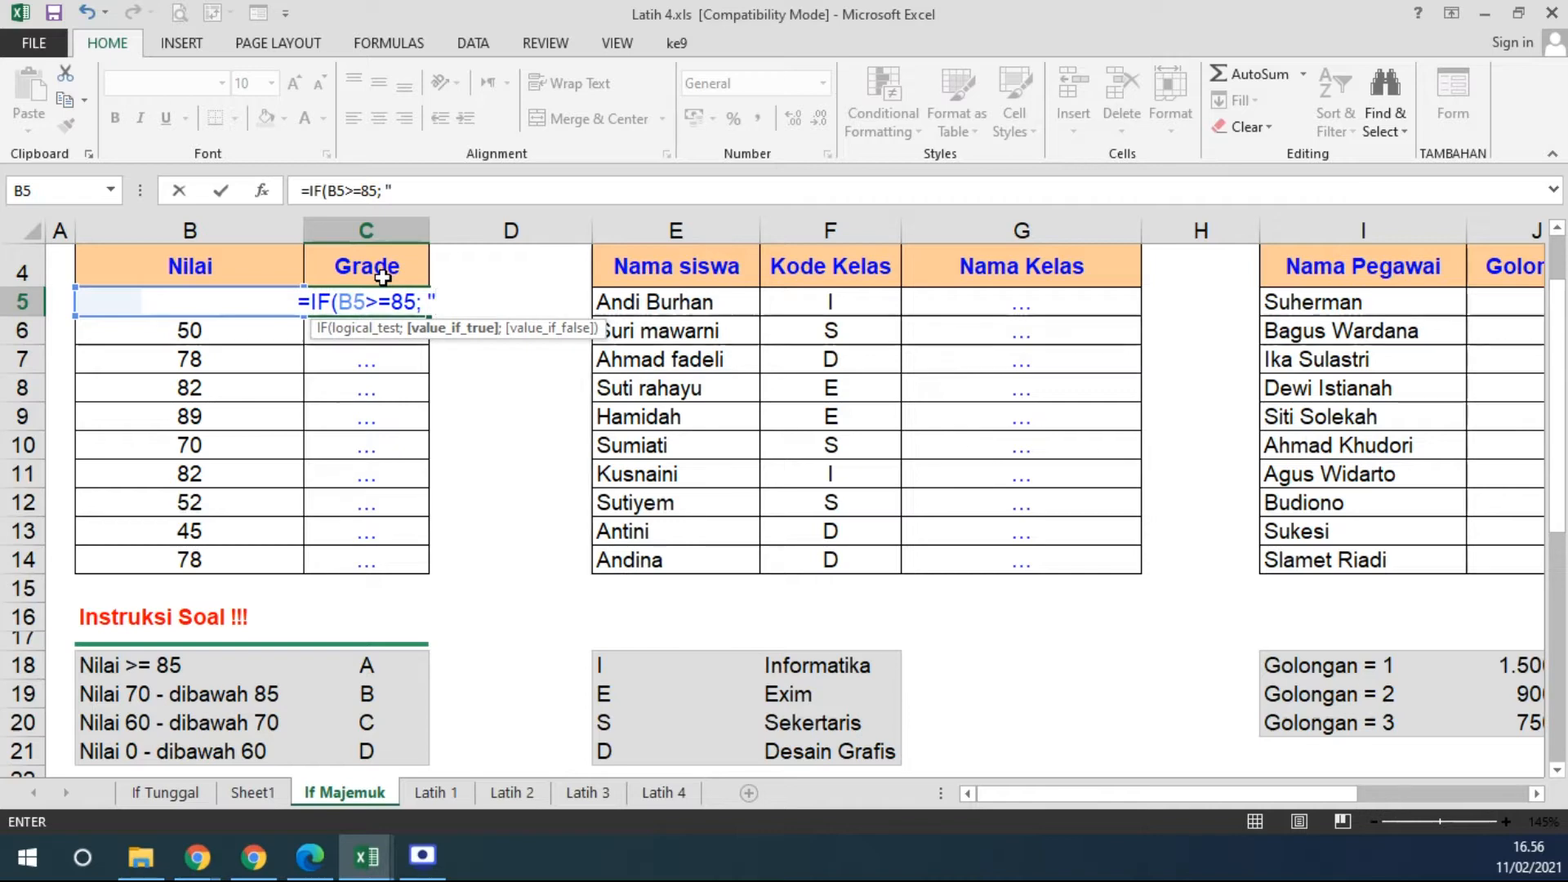
{"action": "type", "text": "A\""}
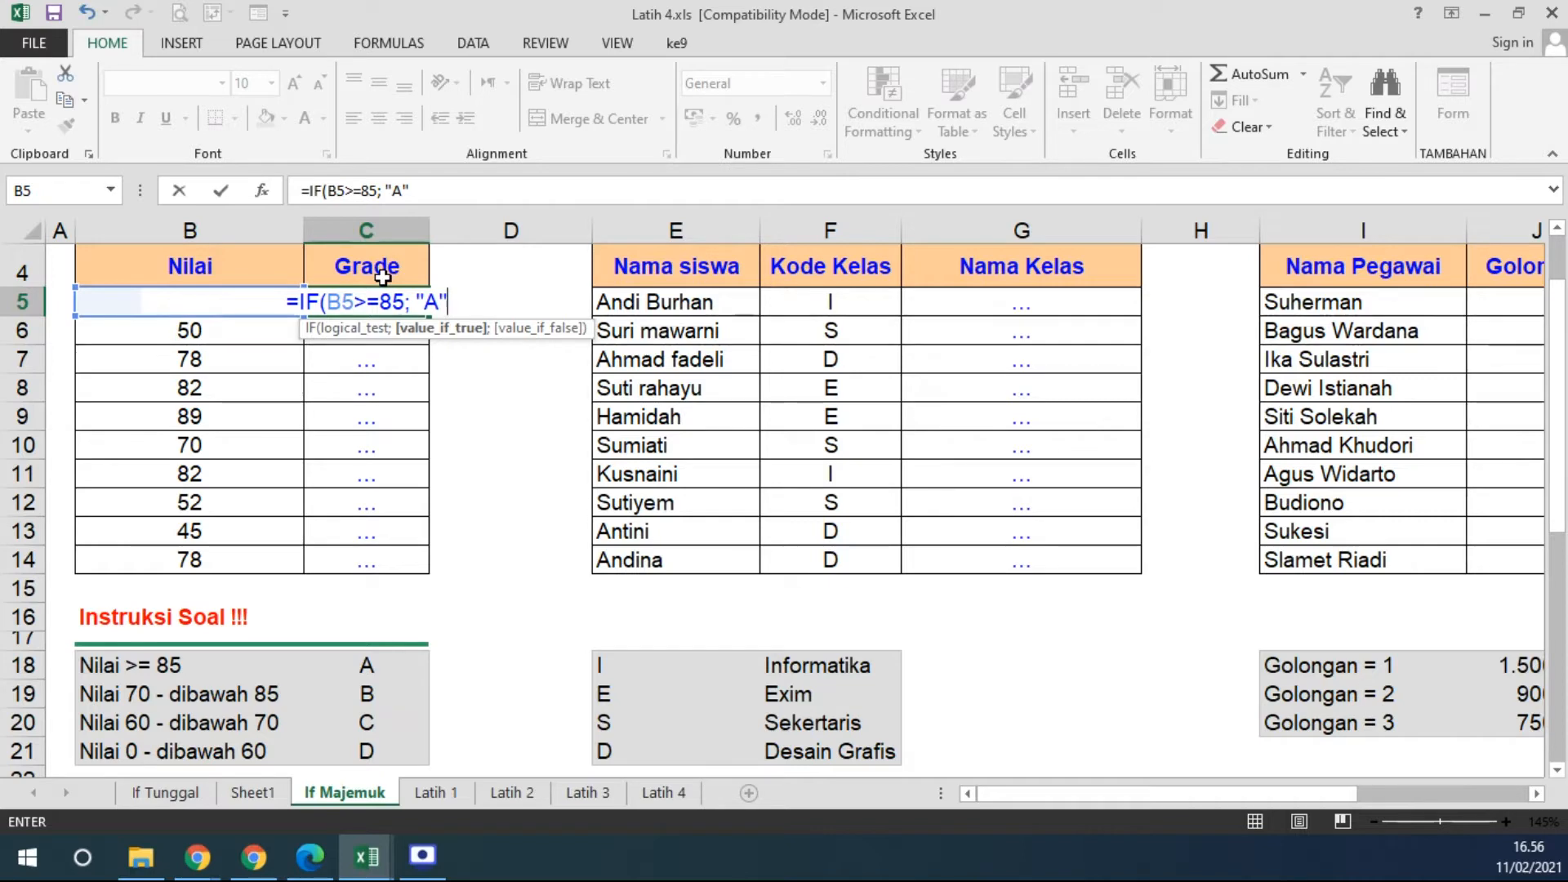
{"action": "type", "text": ";"}
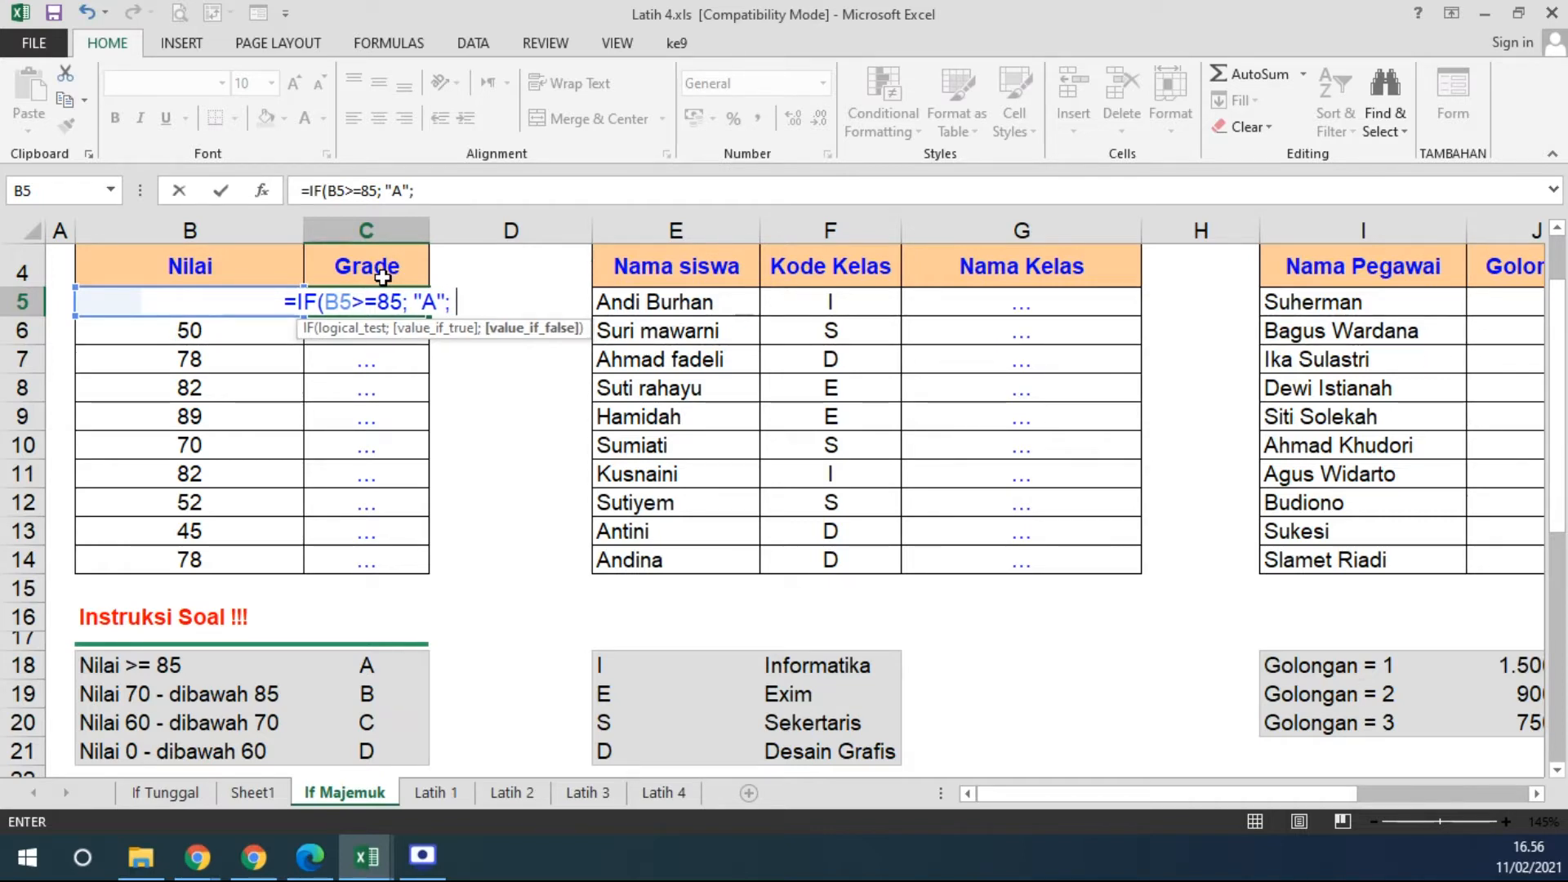
Nest a second IF as the false value, testing B5>=70 and returning "B" when true.
{"action": "type", "text": " IF("}
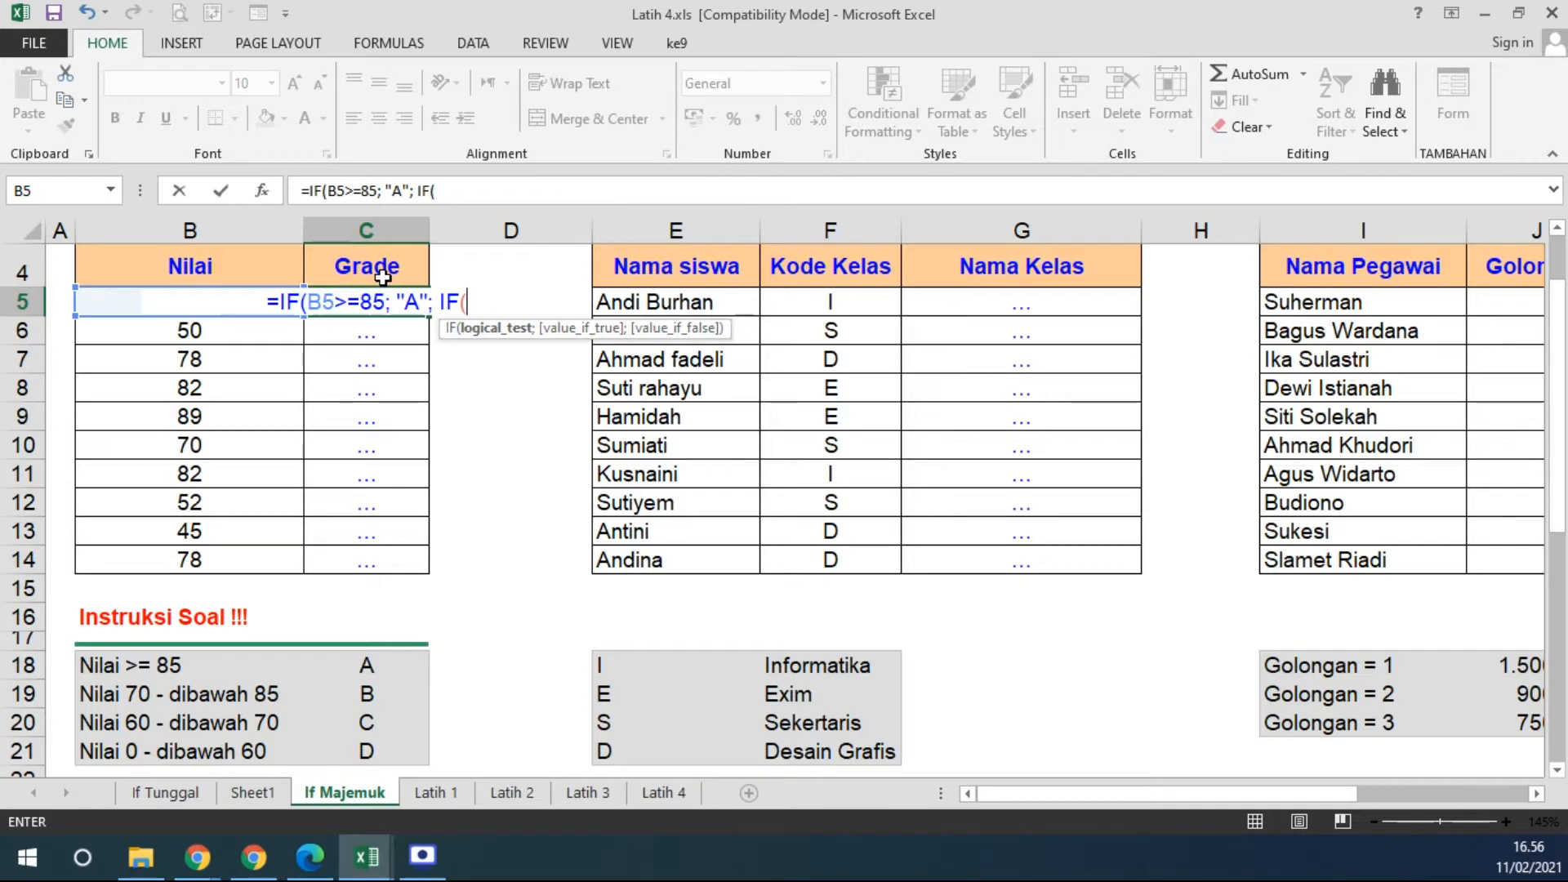
{"action": "type", "text": "B5"}
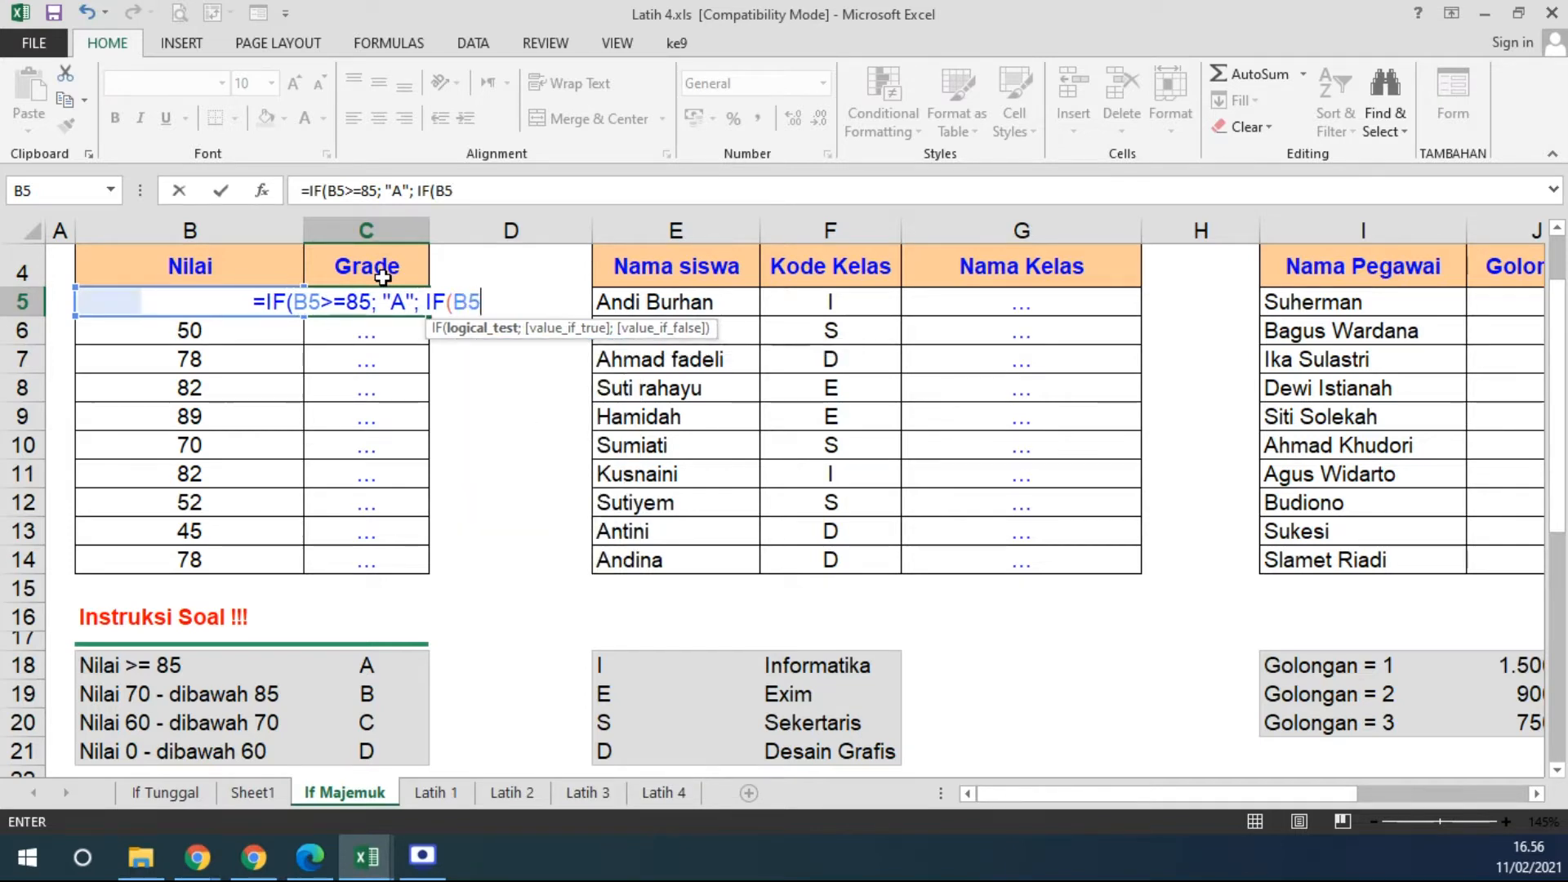
{"action": "type", "text": ">="}
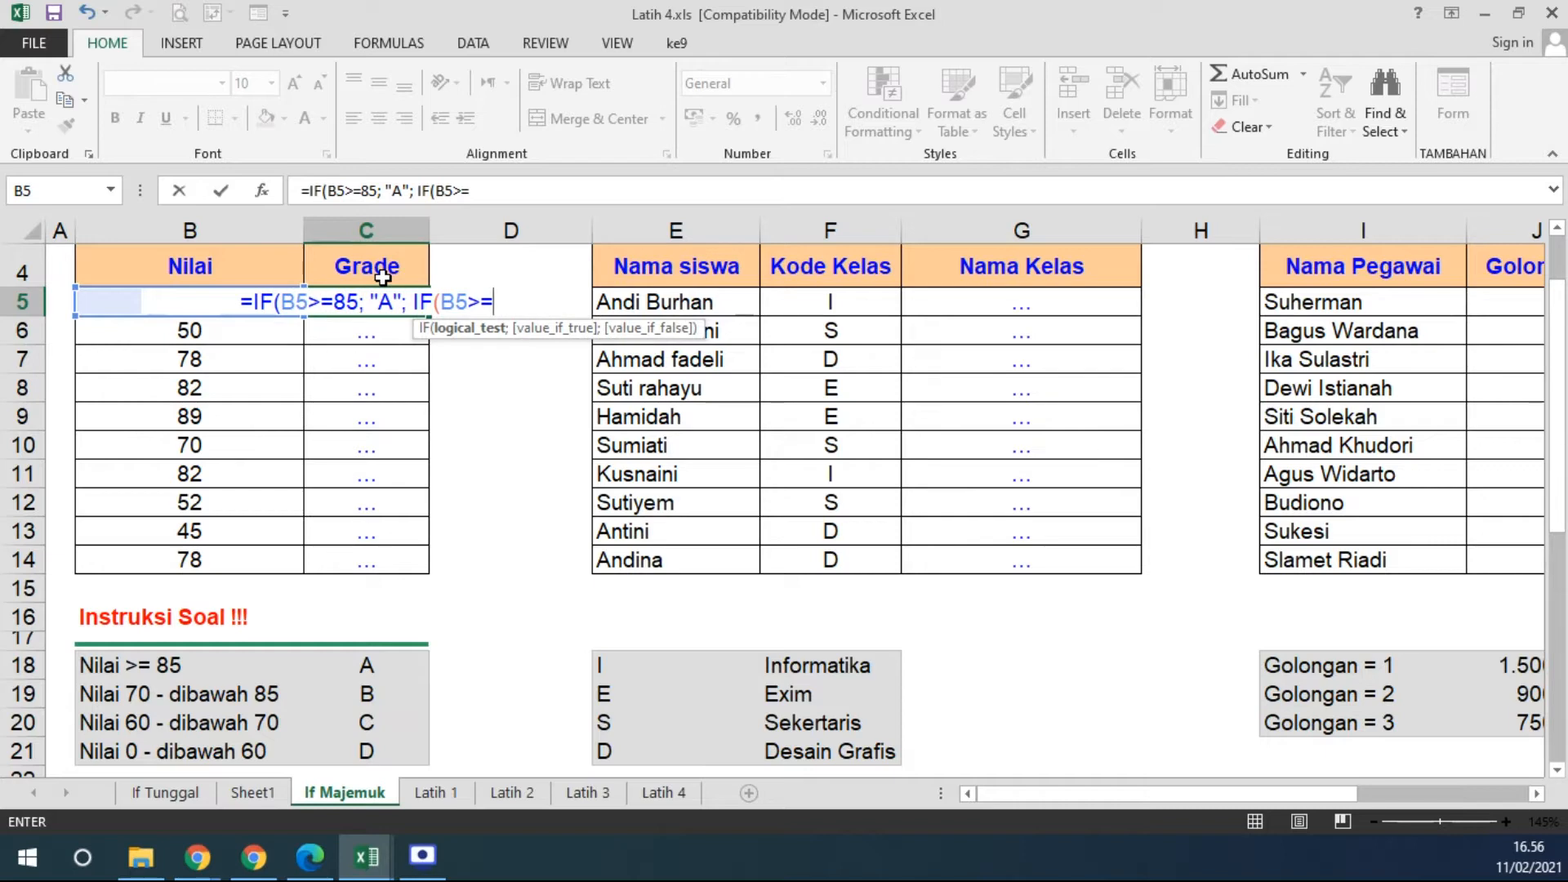
{"action": "type", "text": "7"}
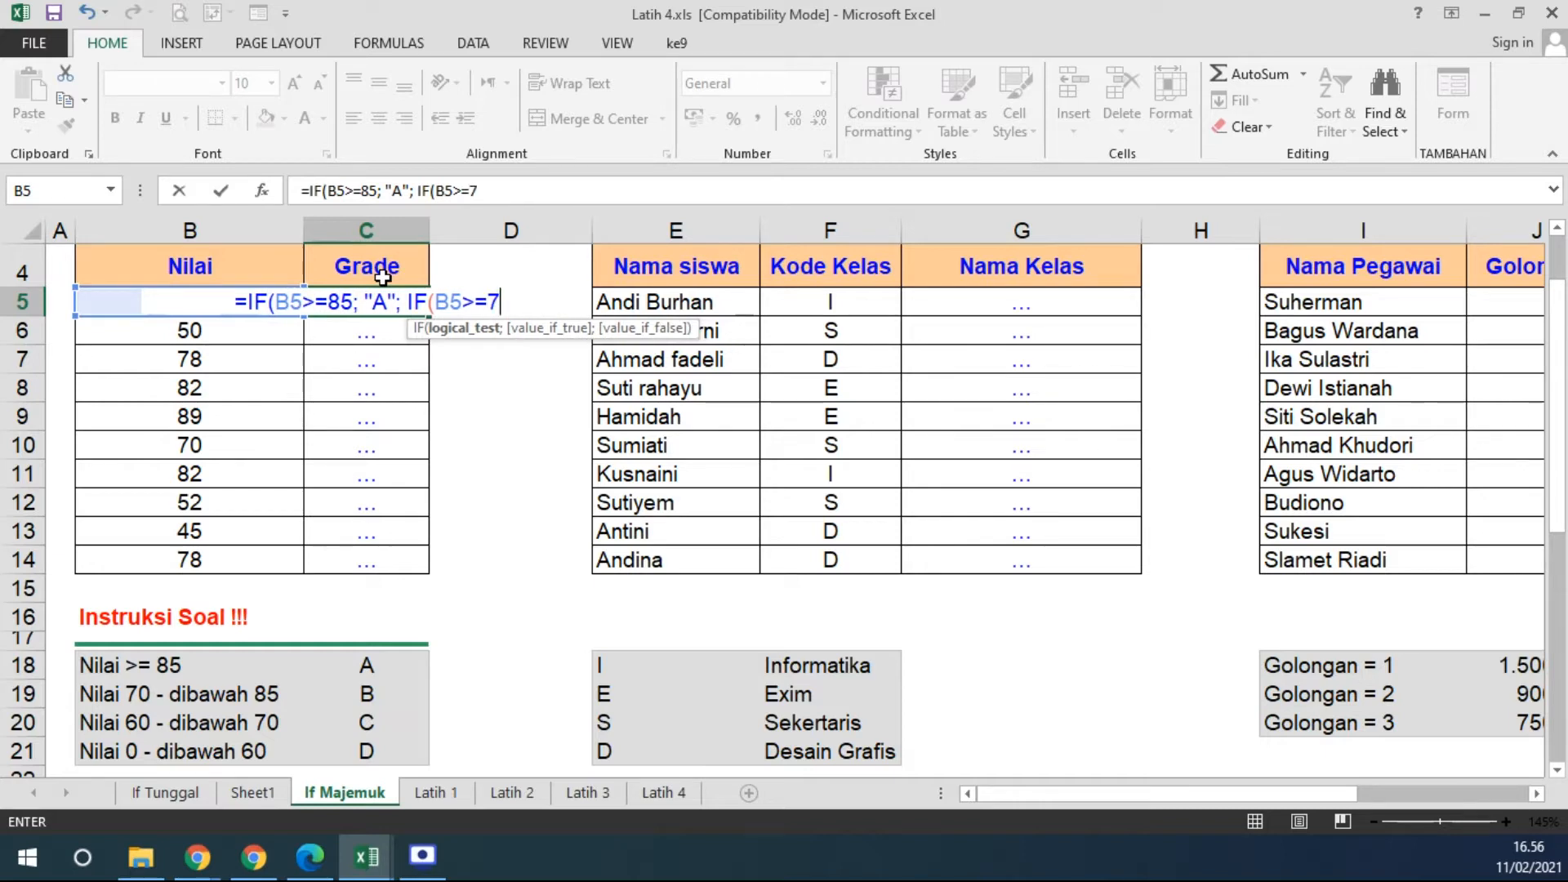
{"action": "type", "text": "0; \""}
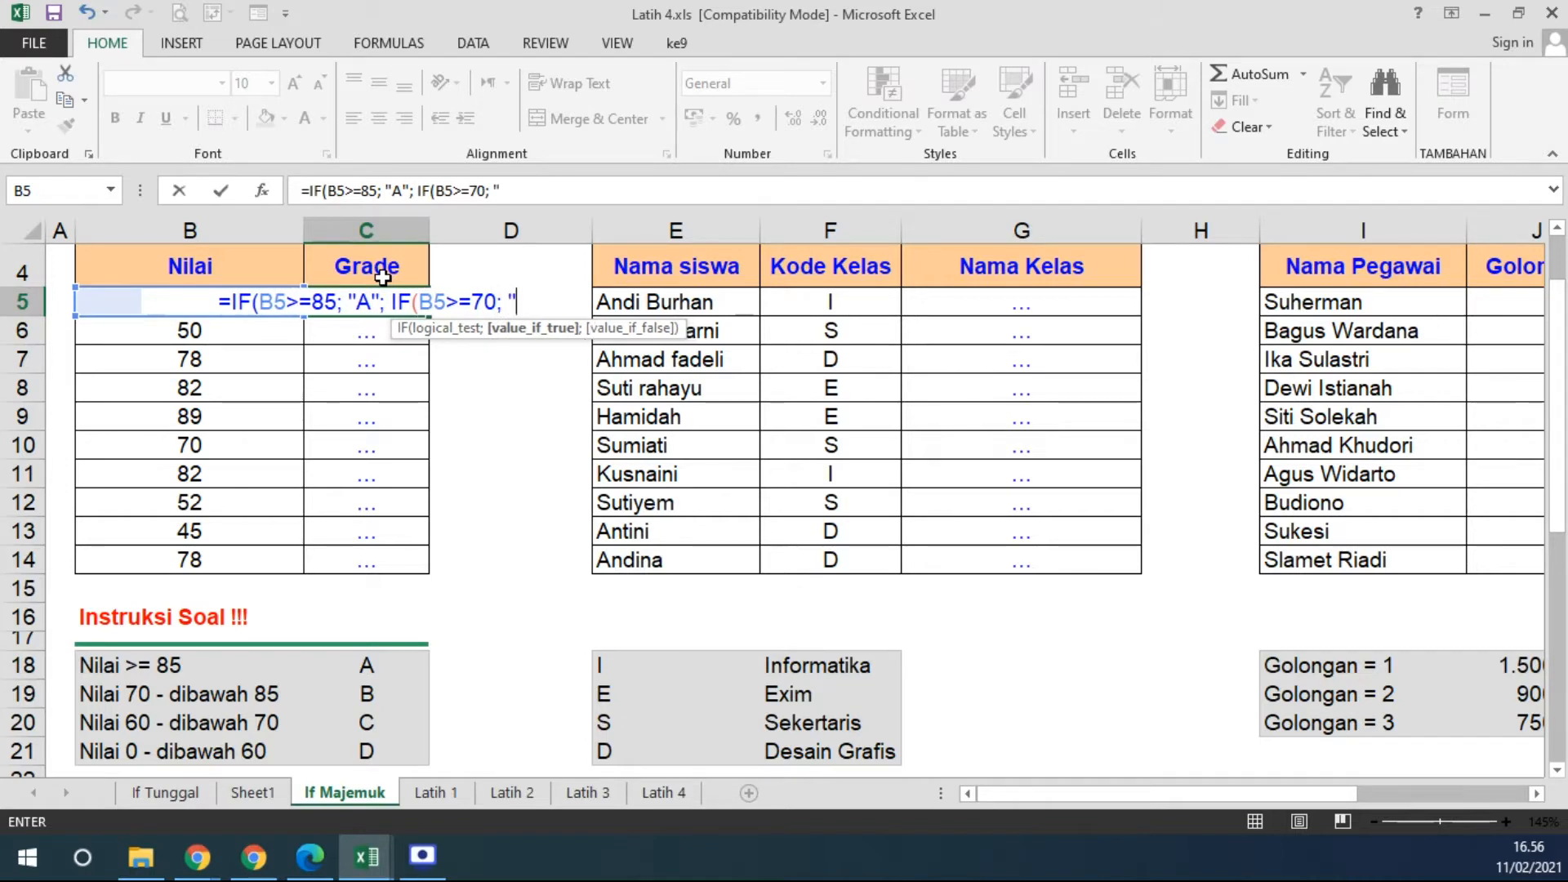
{"action": "type", "text": "B"}
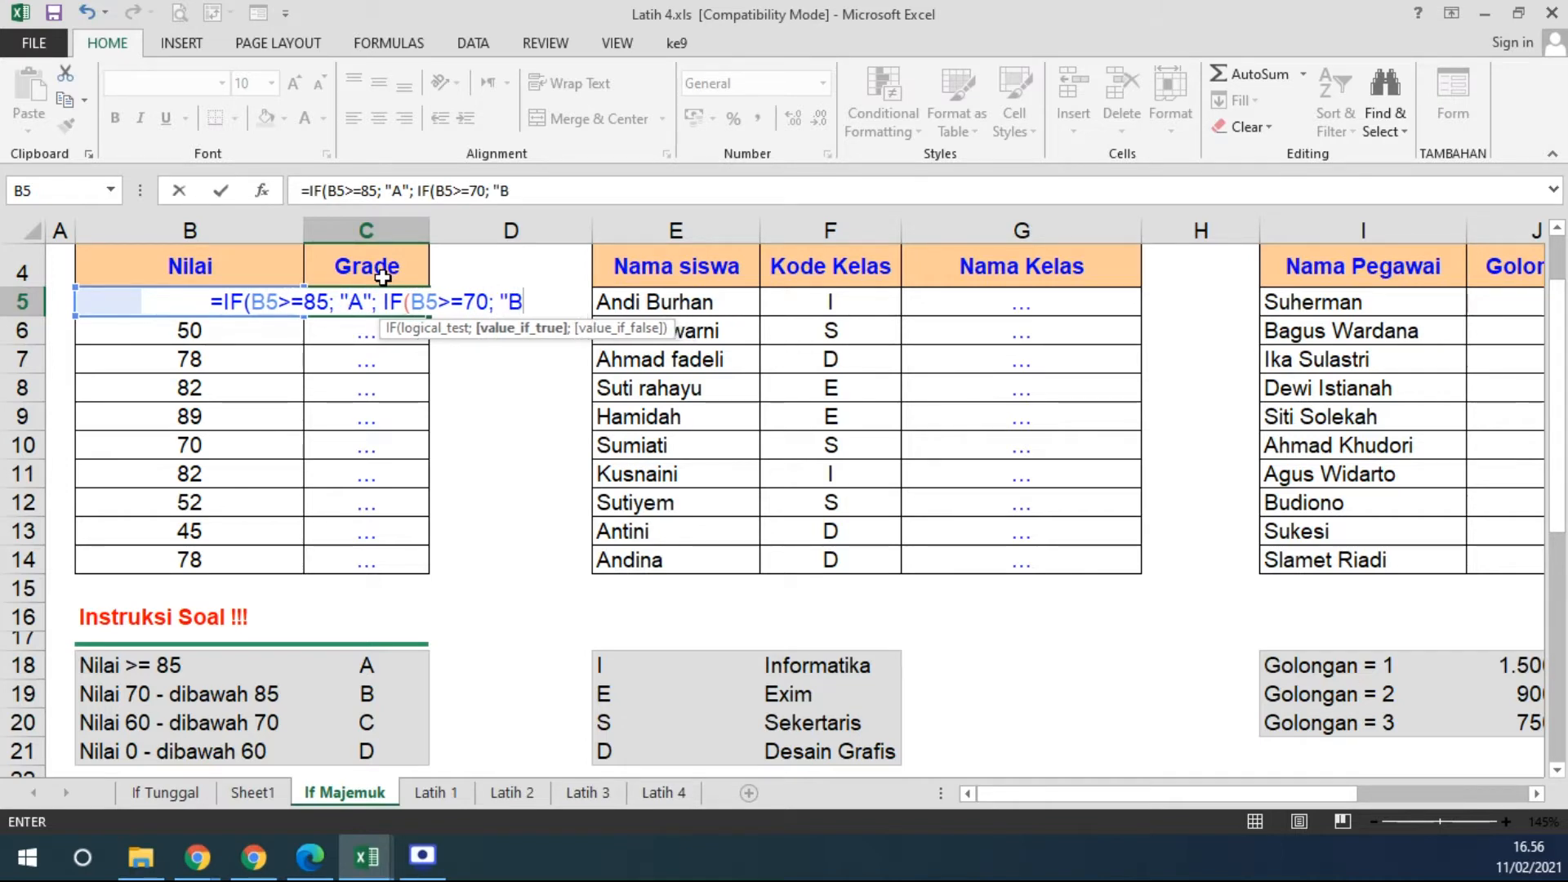
{"action": "type", "text": "\"; "}
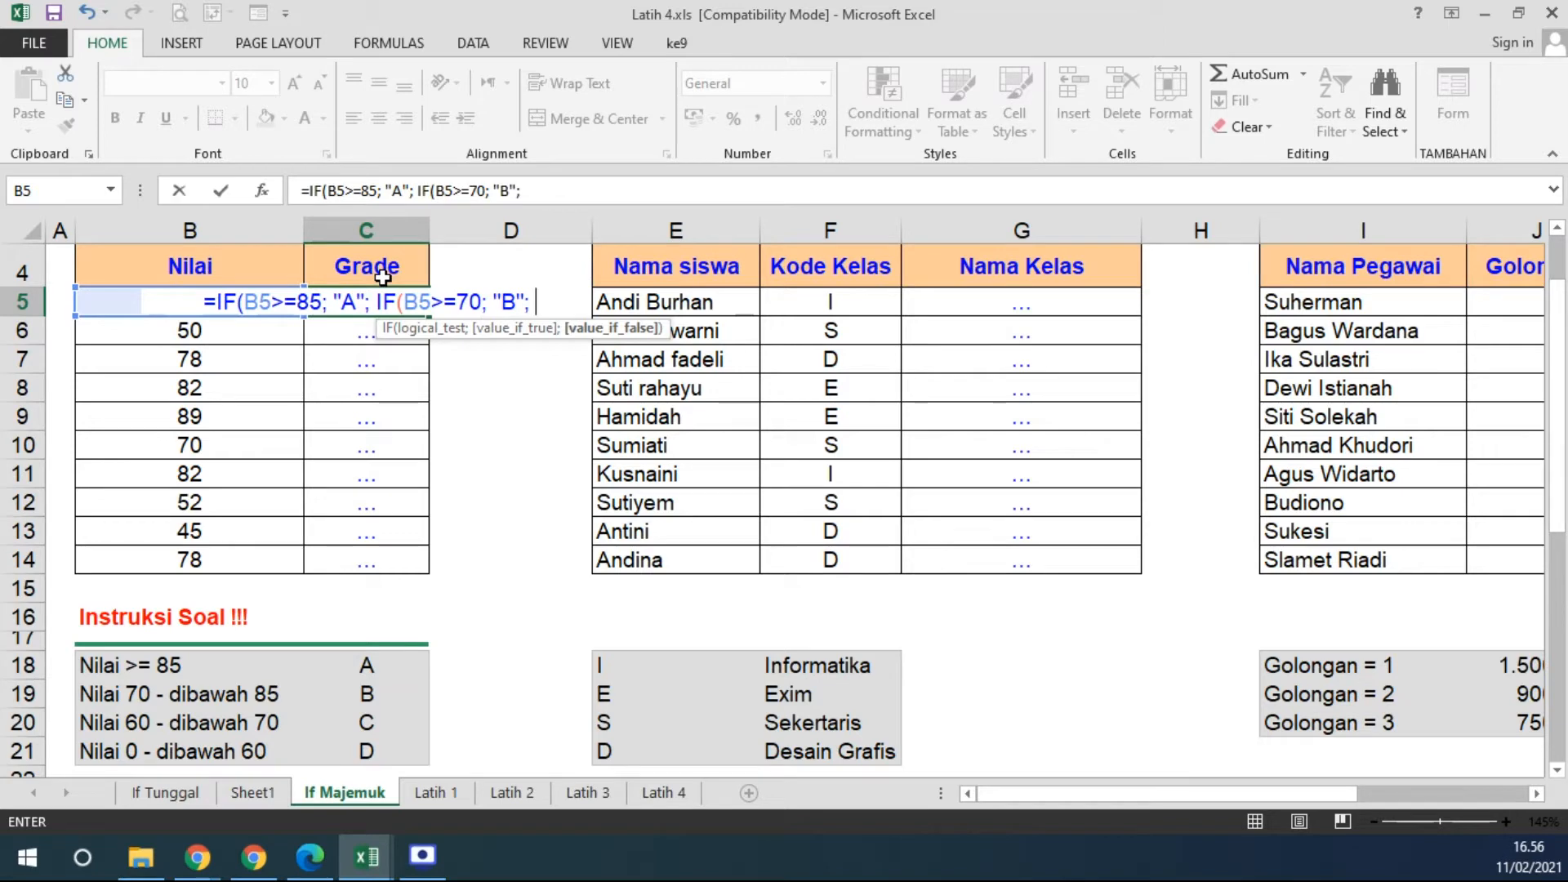
Nest a third IF in the C5 formula, testing B5 >= 60 and returning "C" when true.
{"action": "type", "text": "IF("}
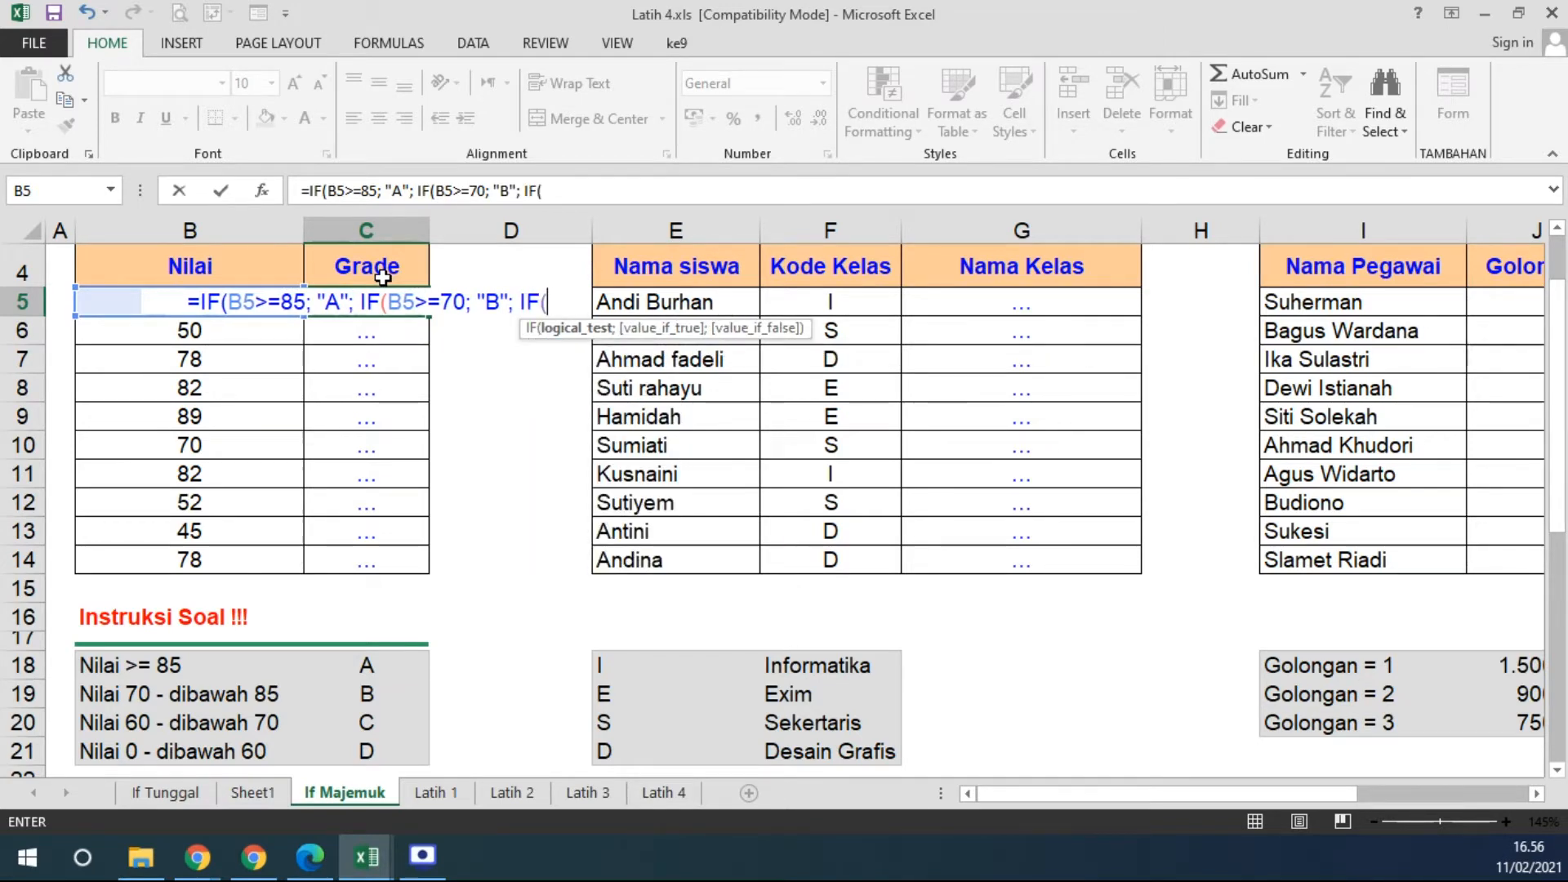
{"action": "type", "text": "B5"}
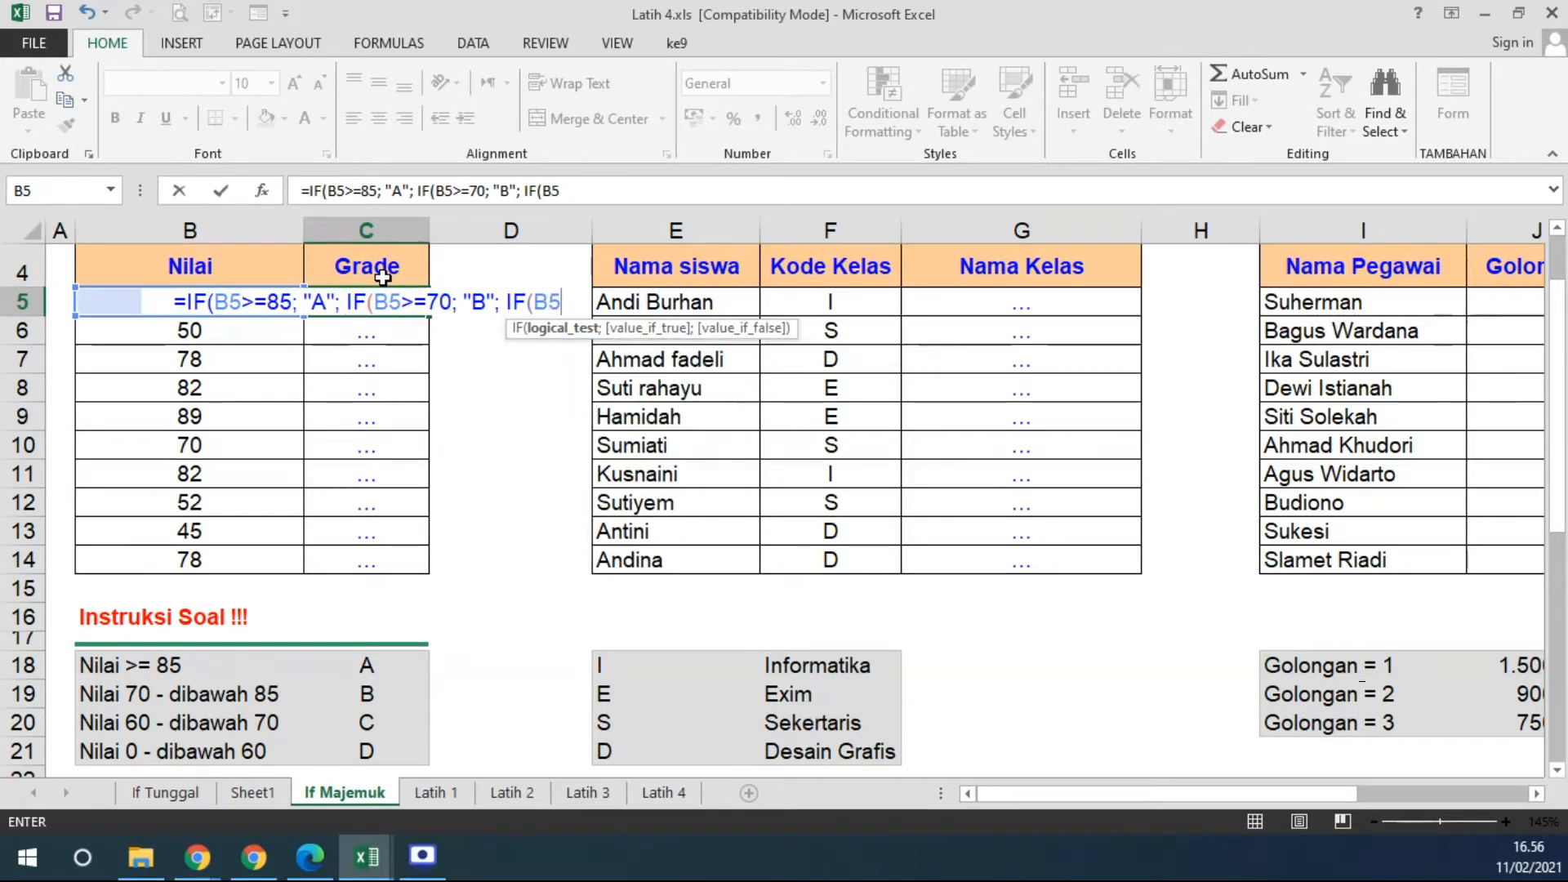
{"action": "type", "text": " >"}
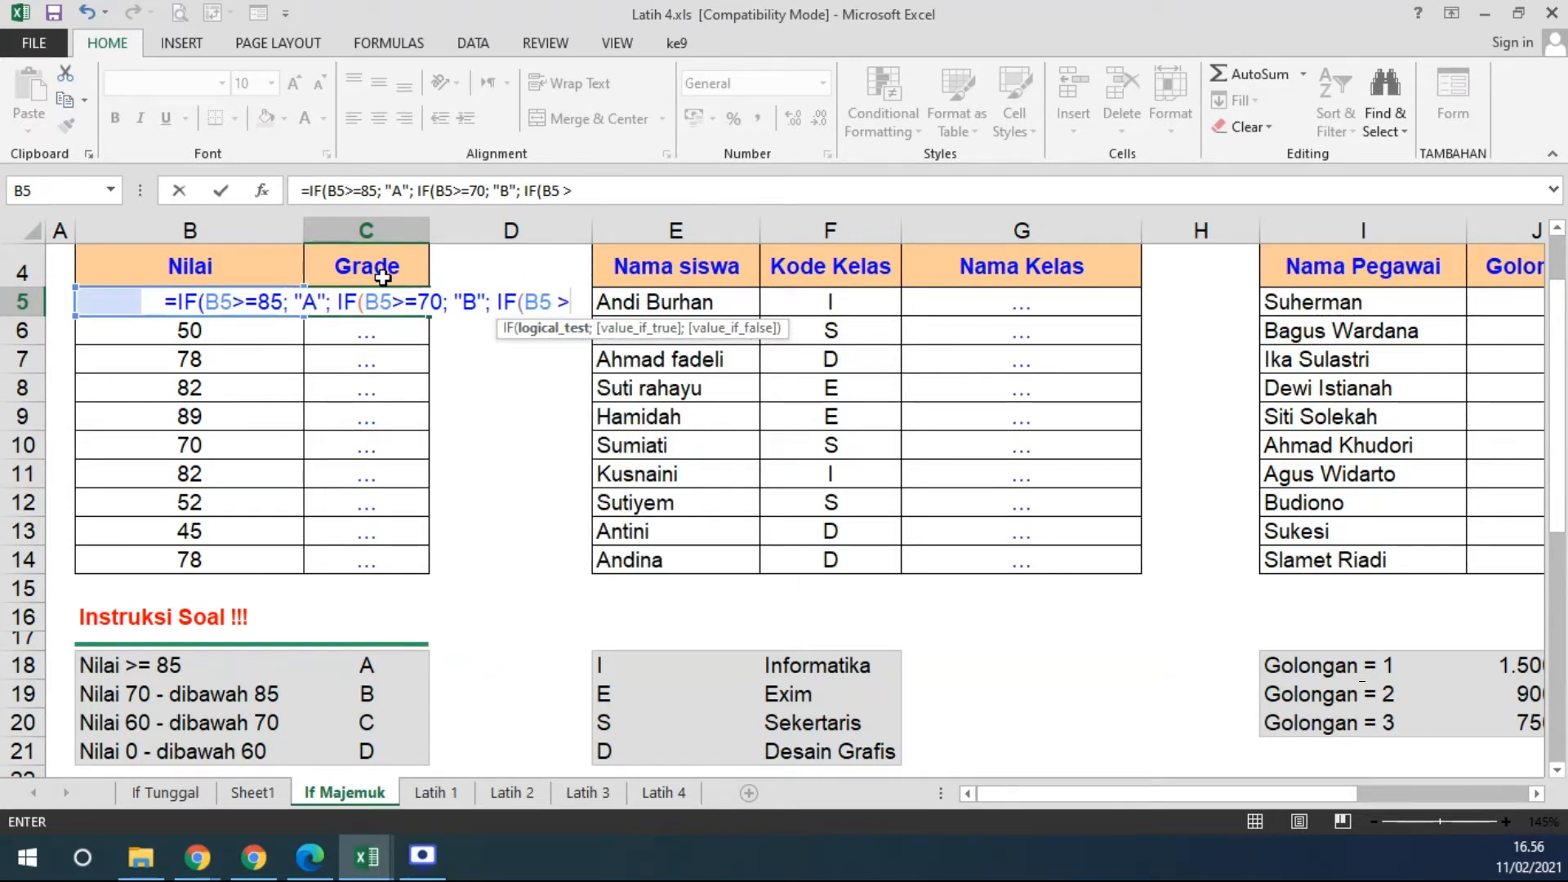
{"action": "type", "text": "="}
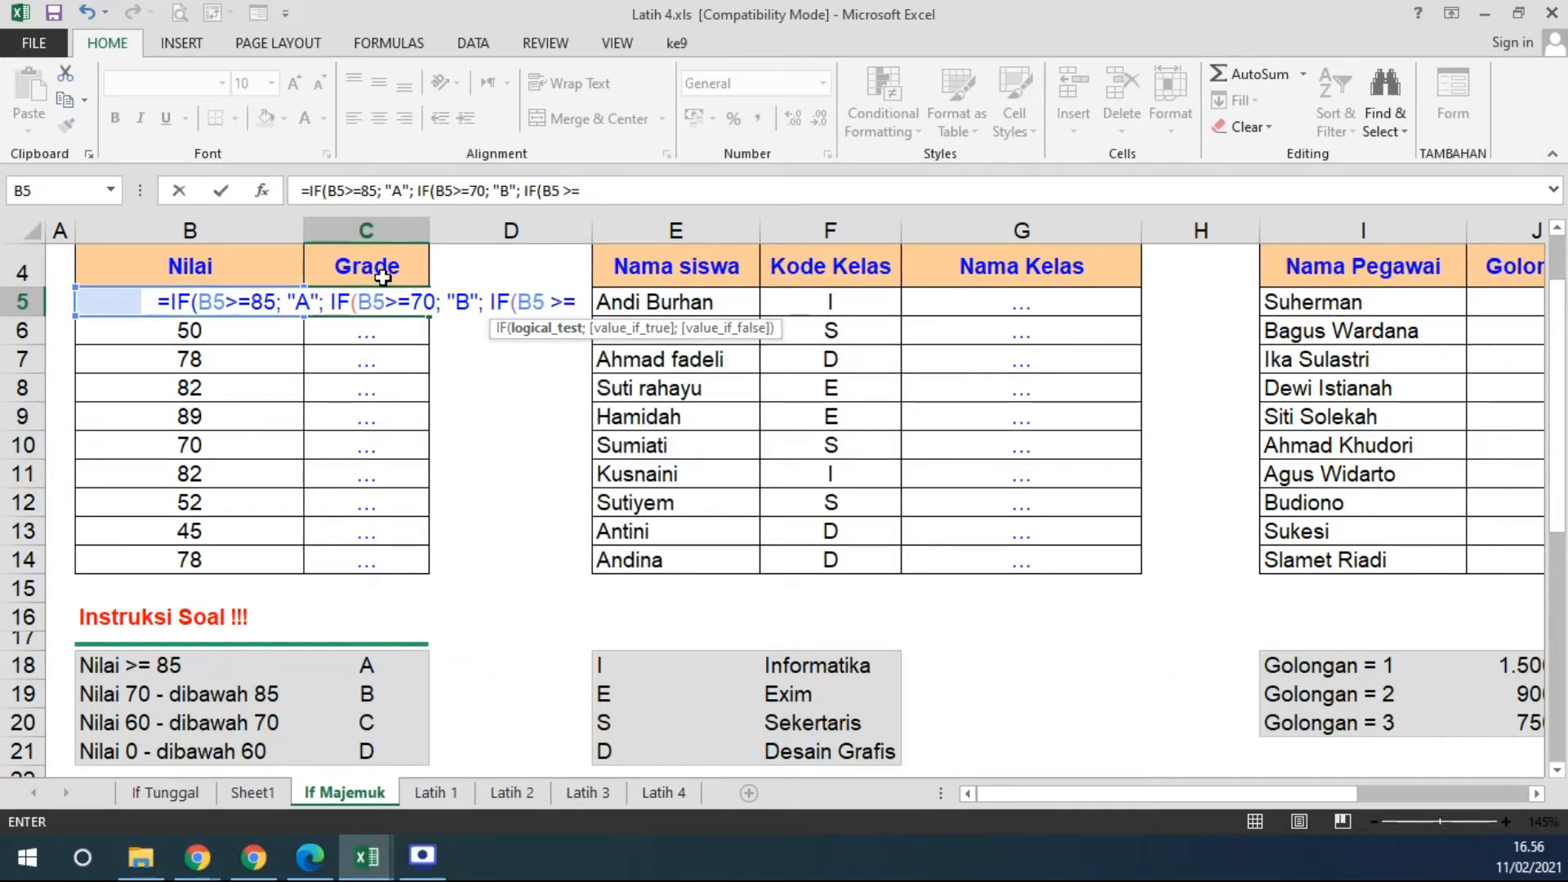
{"action": "type", "text": " 60"}
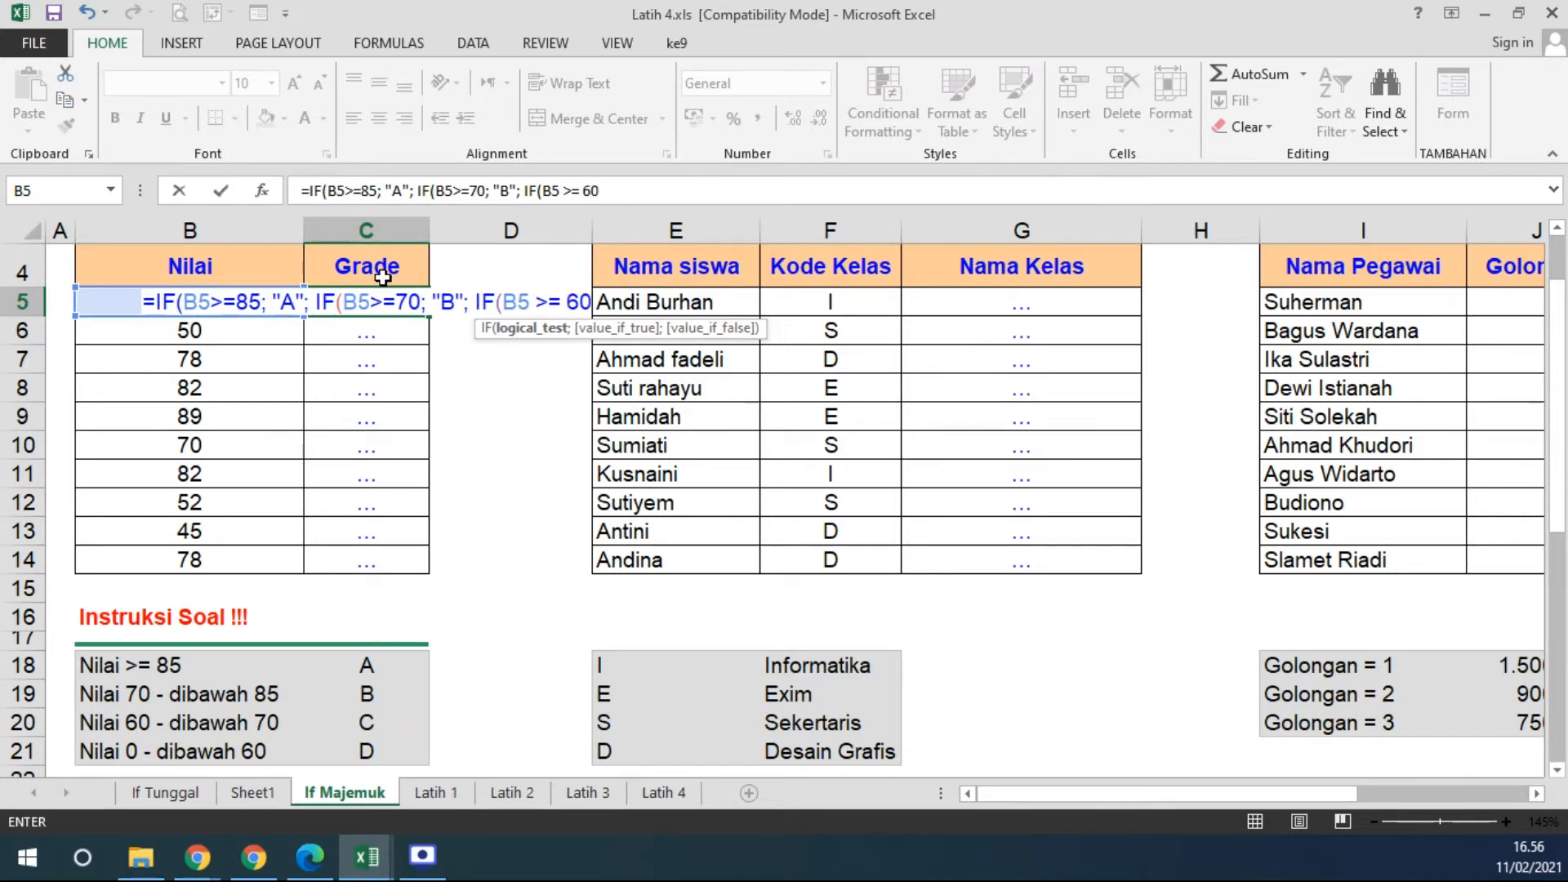
{"action": "type", "text": ";"}
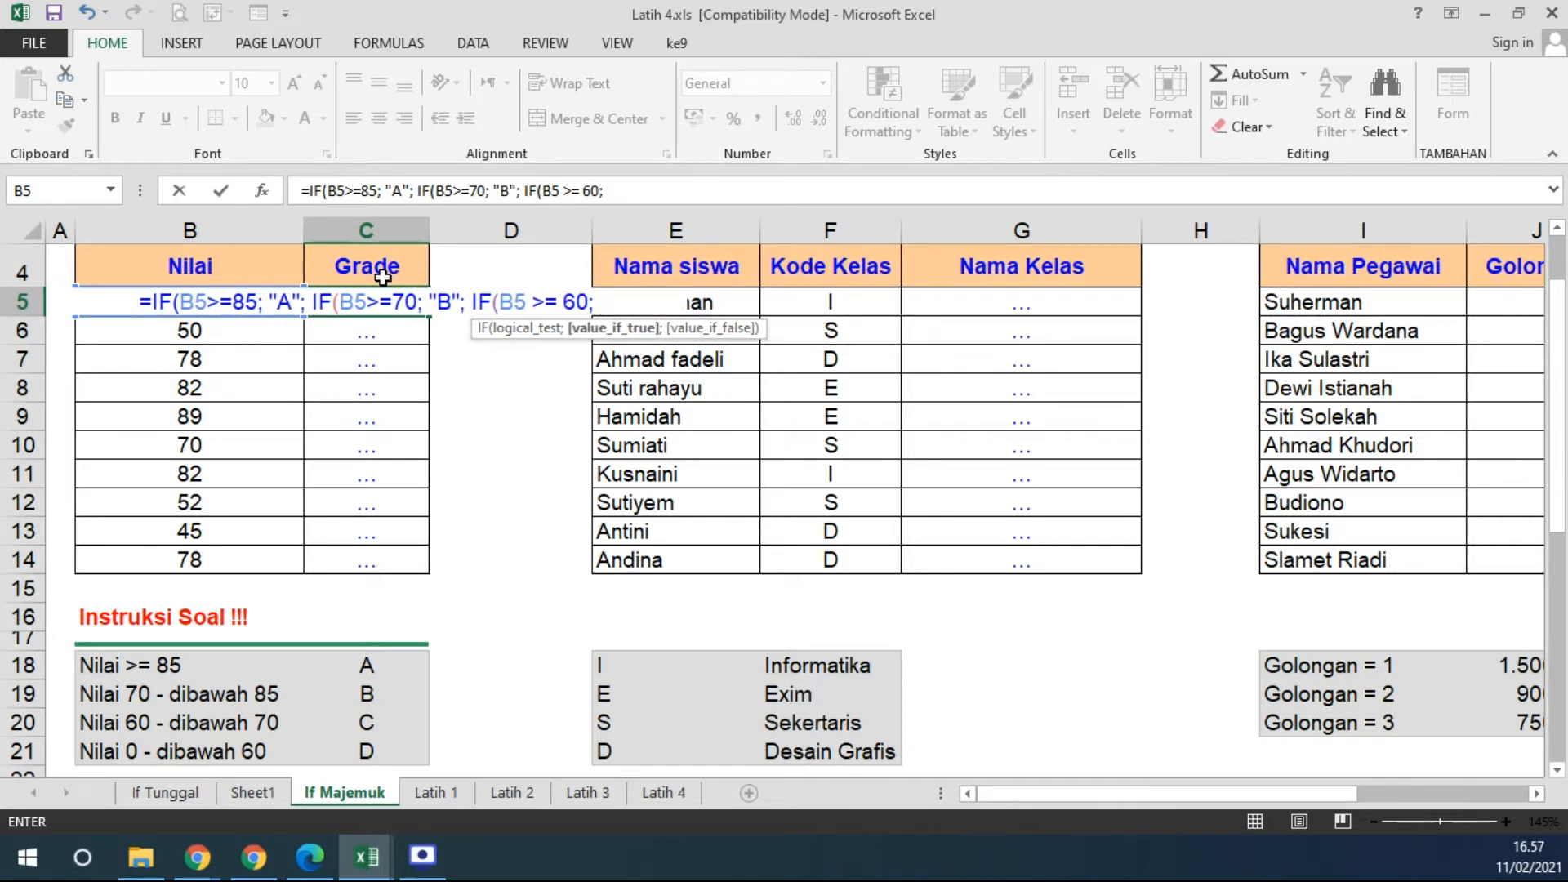
{"action": "type", "text": " \"C"}
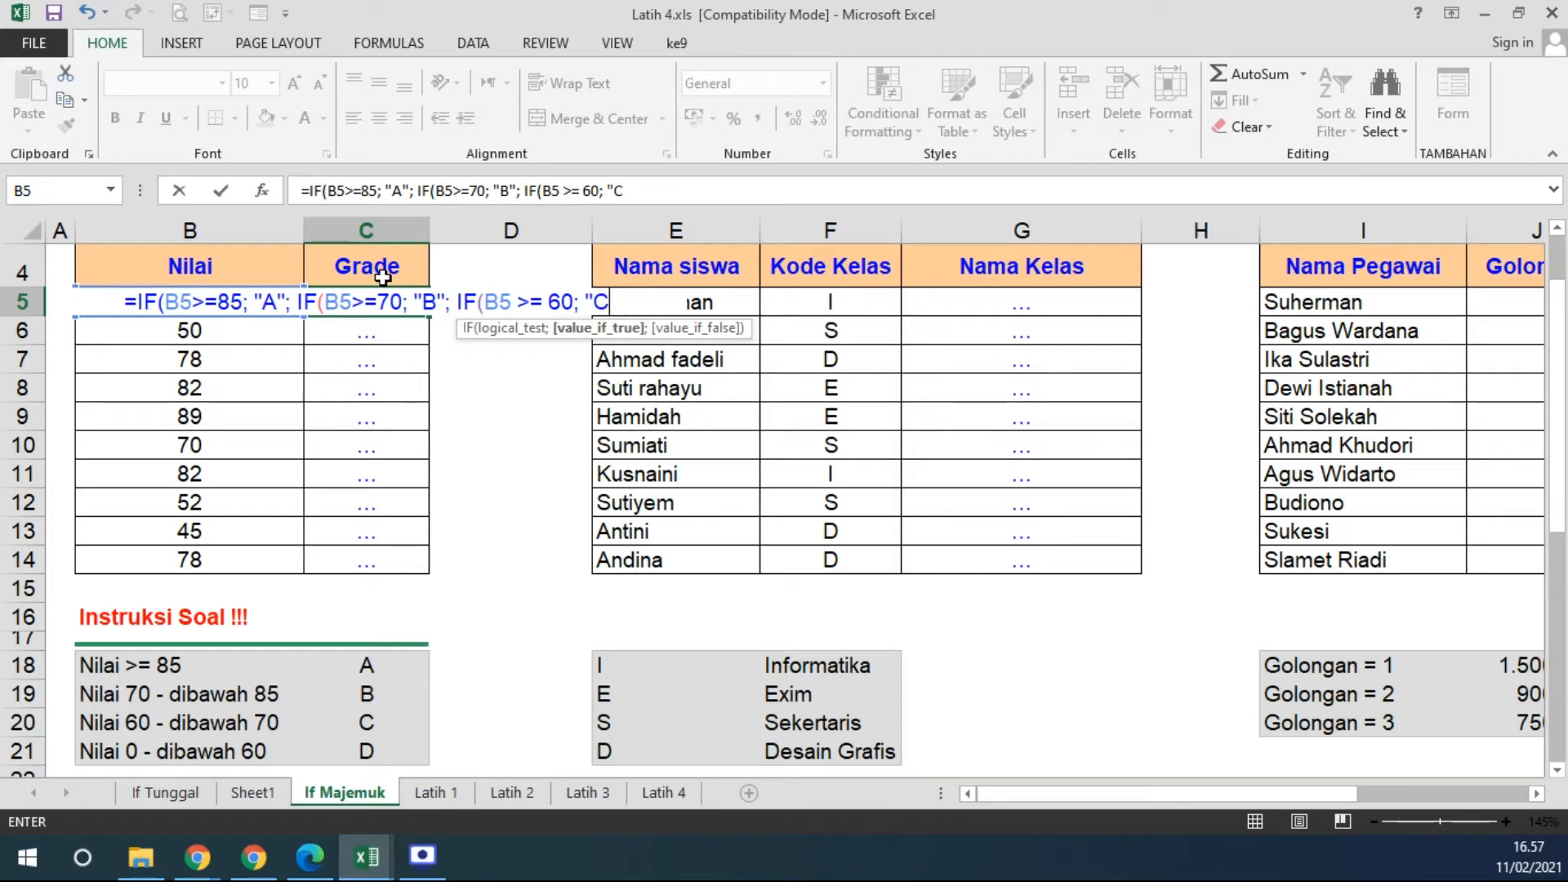
{"action": "type", "text": "\";"}
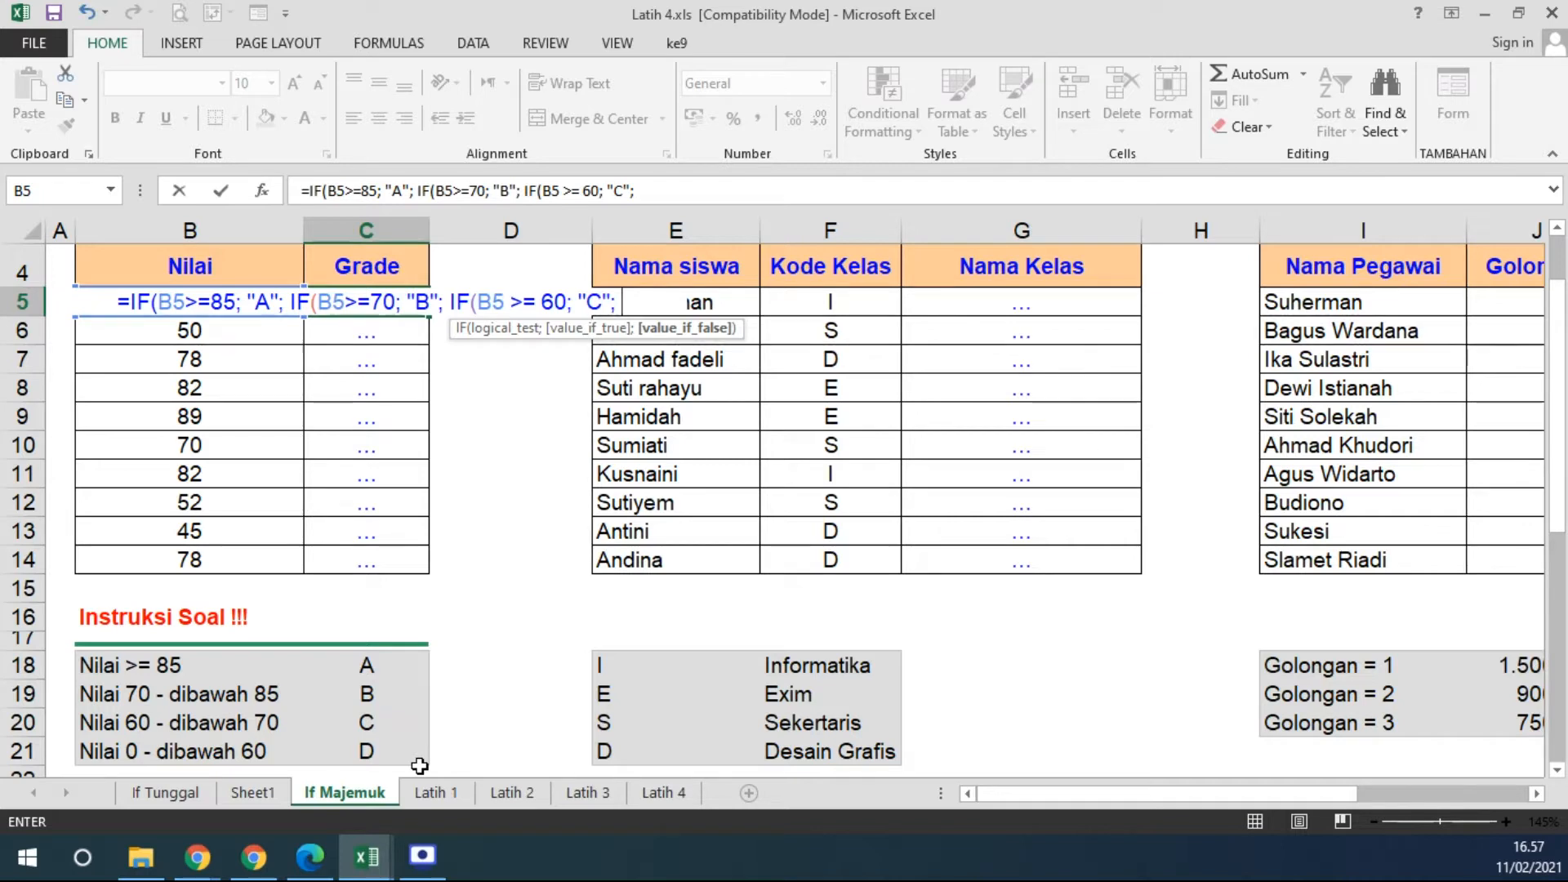
Finish the C5 formula with "D" as the last false value, close all three IFs and commit it.
{"action": "type", "text": "\"D\""}
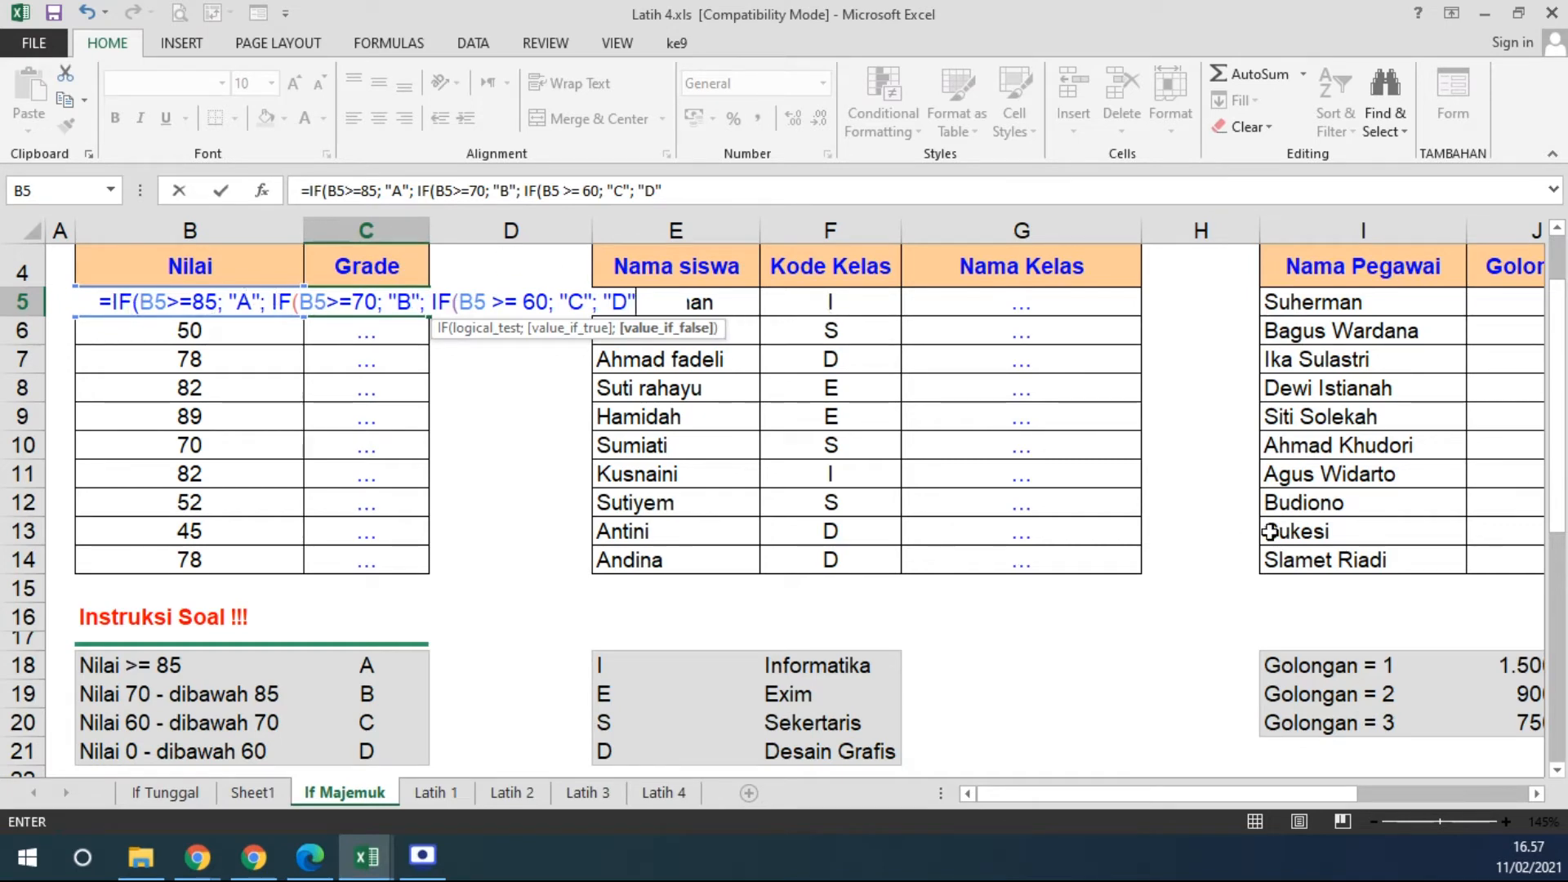
{"action": "type", "text": ")))"}
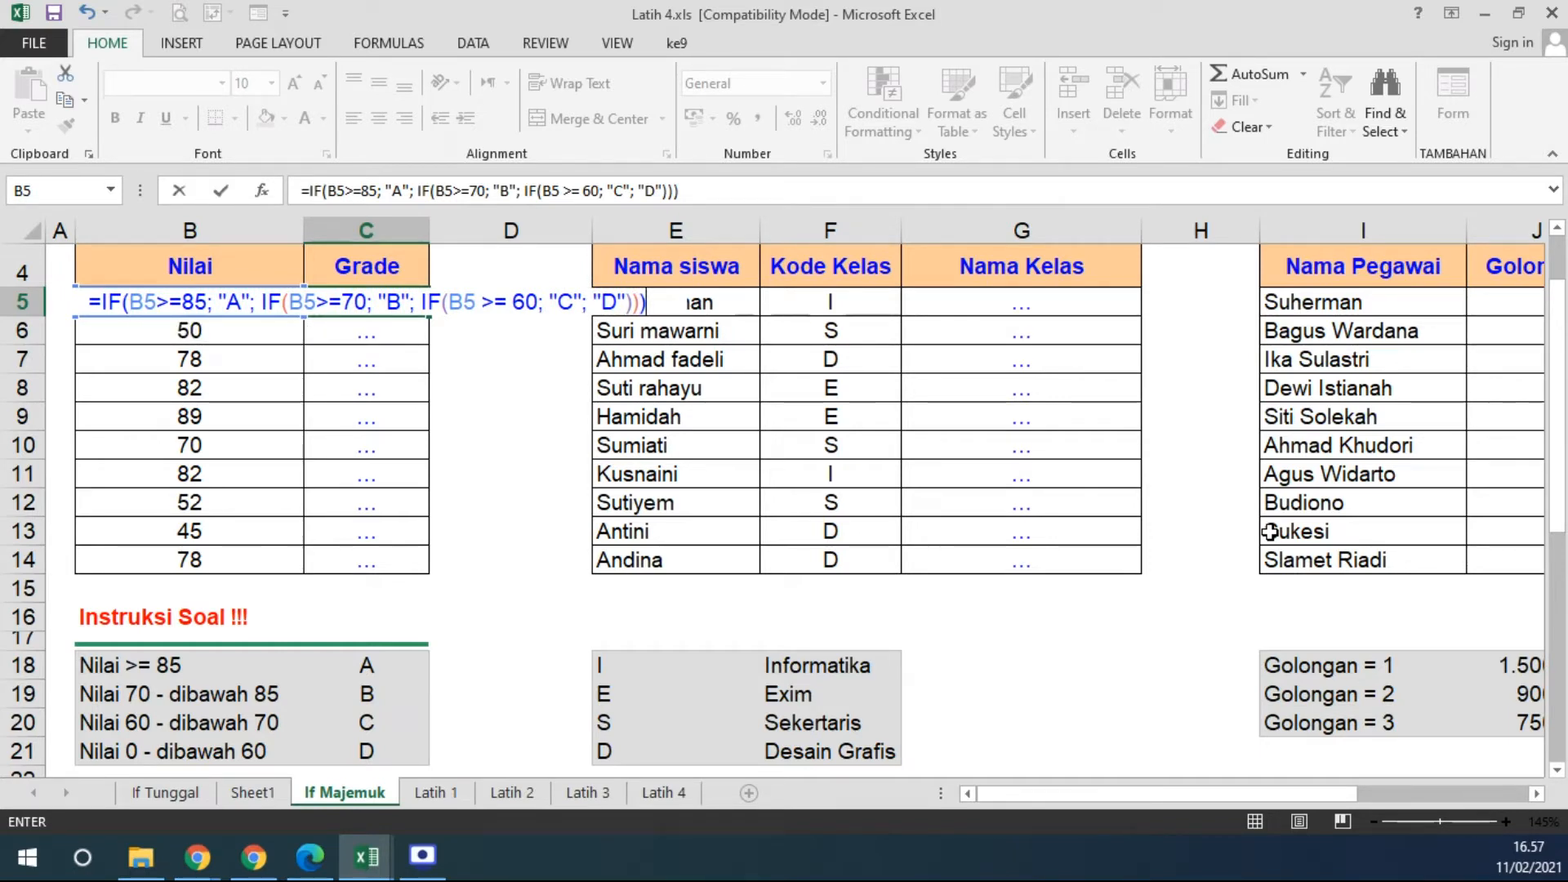
{"action": "key", "text": "Return"}
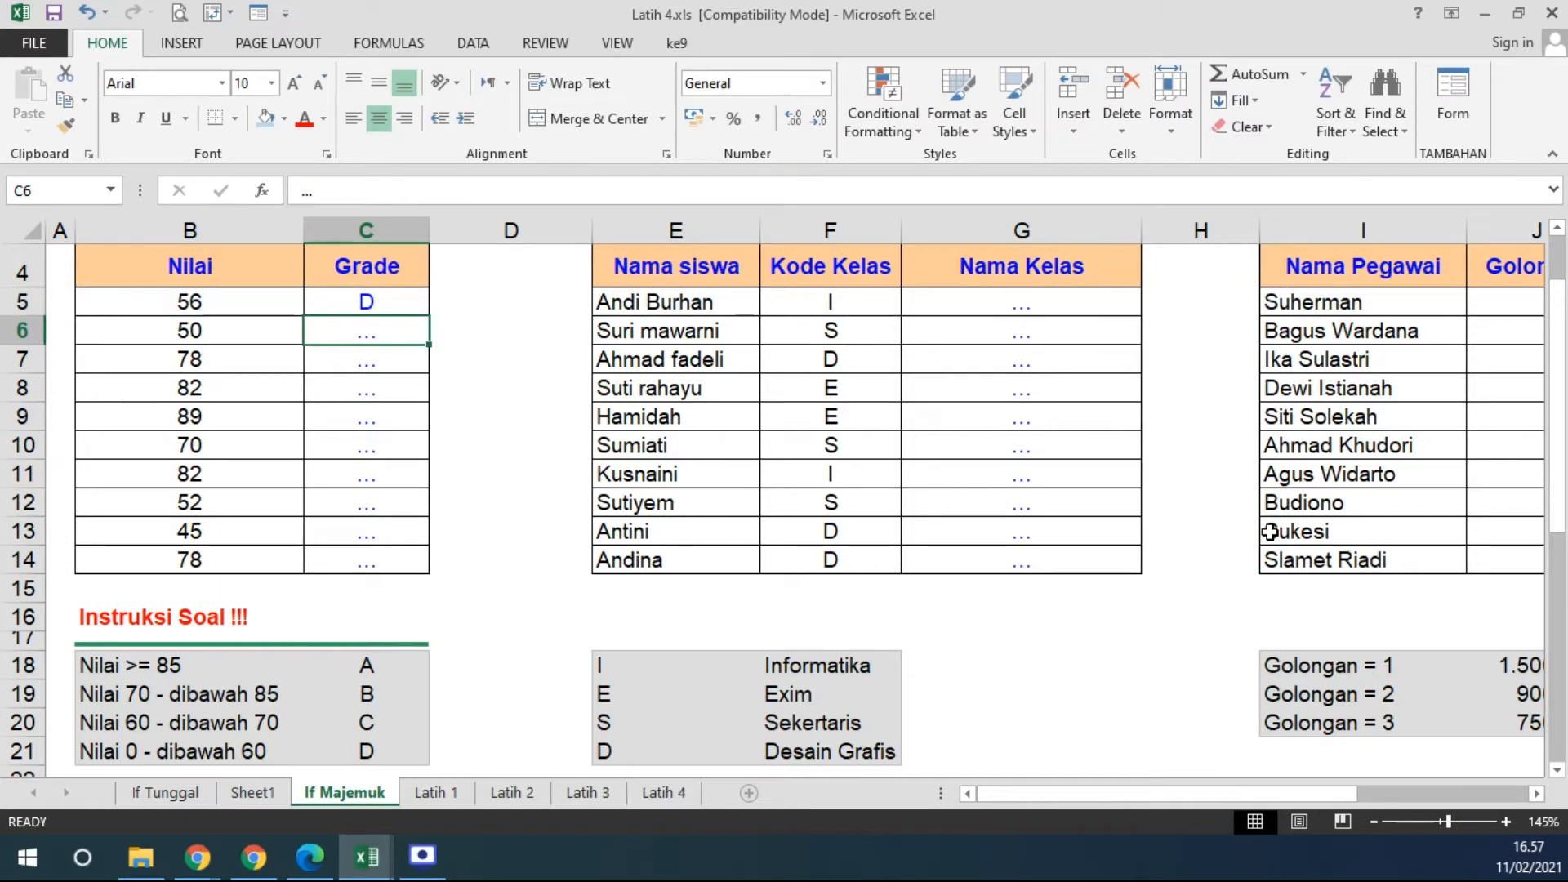
Review the C5 grade formula's three logical tests, B5>=85, B5>=70 and B5 >= 60, and the final false value "D".
{"action": "left_click", "coordinate": [378, 304]}
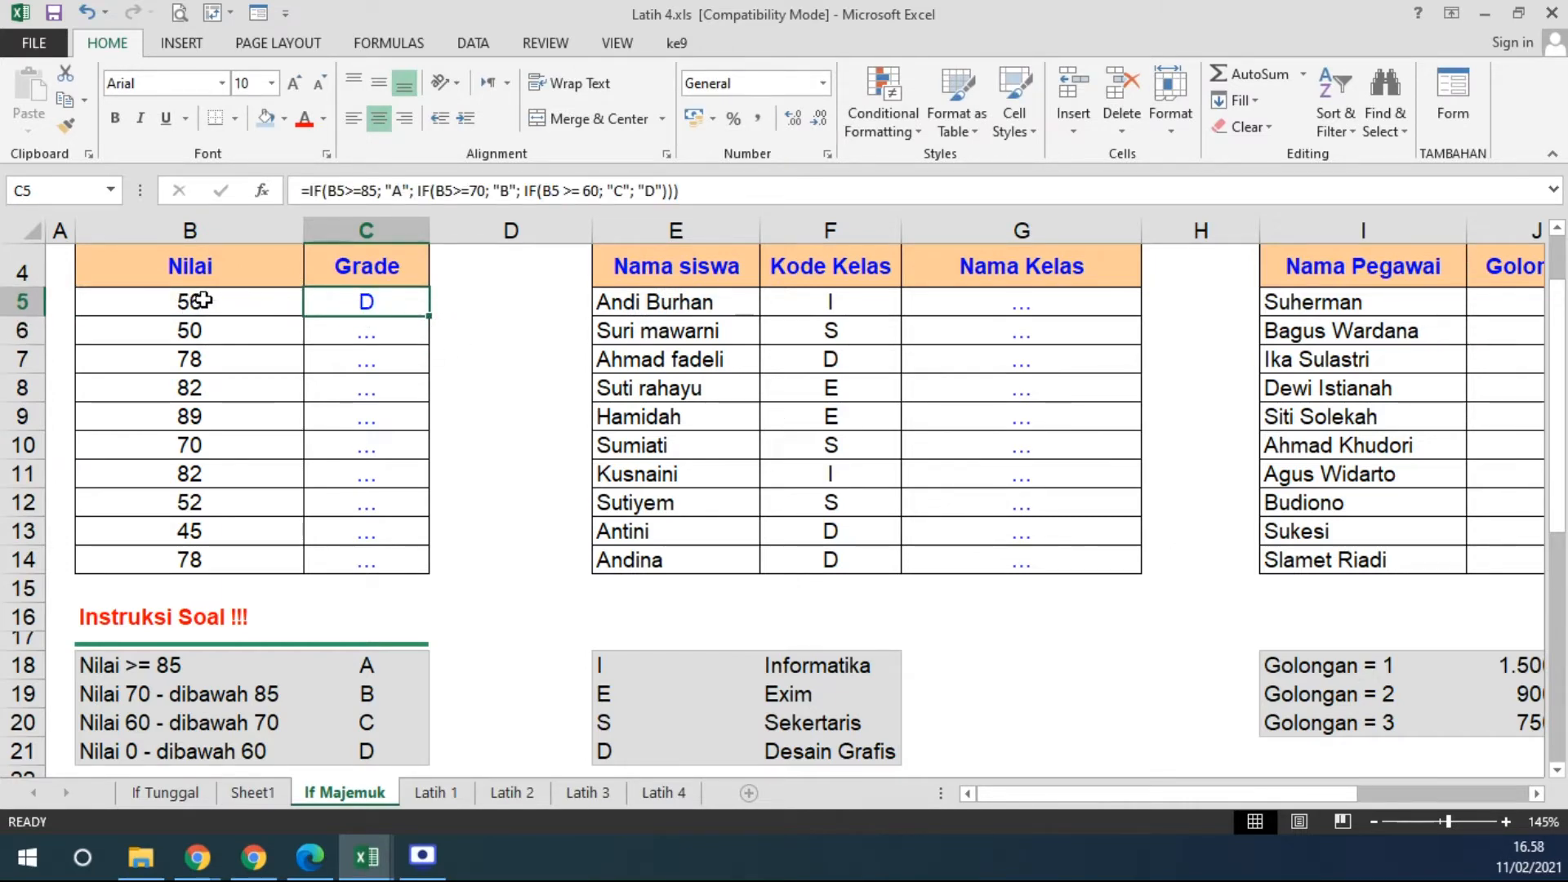
{"action": "double_click", "coordinate": [400, 301]}
{"action": "left_click_drag", "start_coordinate": [129, 302], "coordinate": [206, 302]}
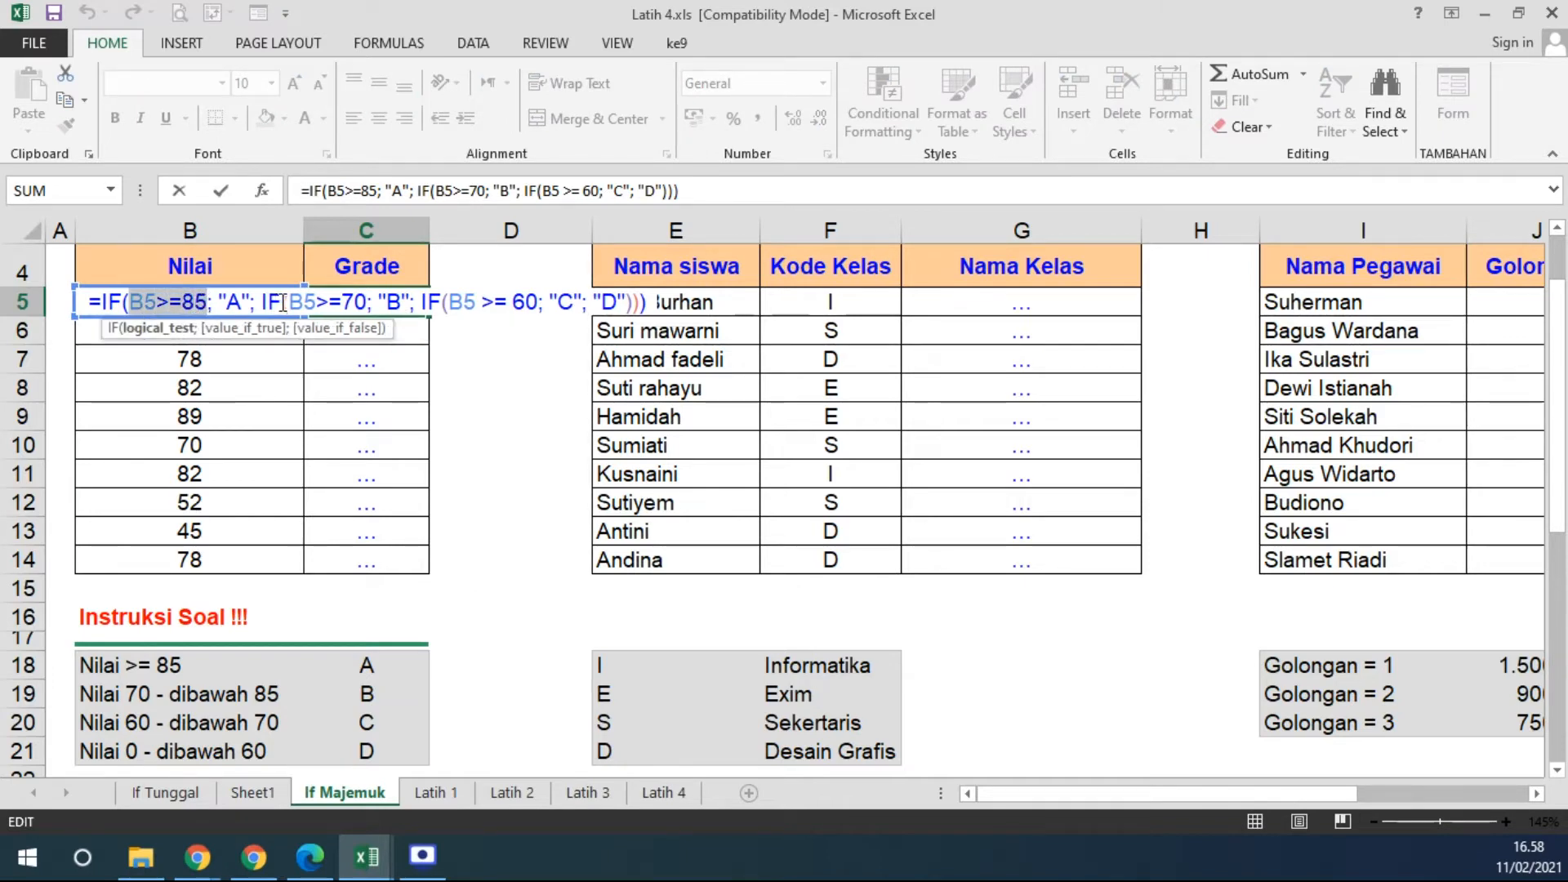
{"action": "left_click_drag", "start_coordinate": [291, 304], "coordinate": [368, 304]}
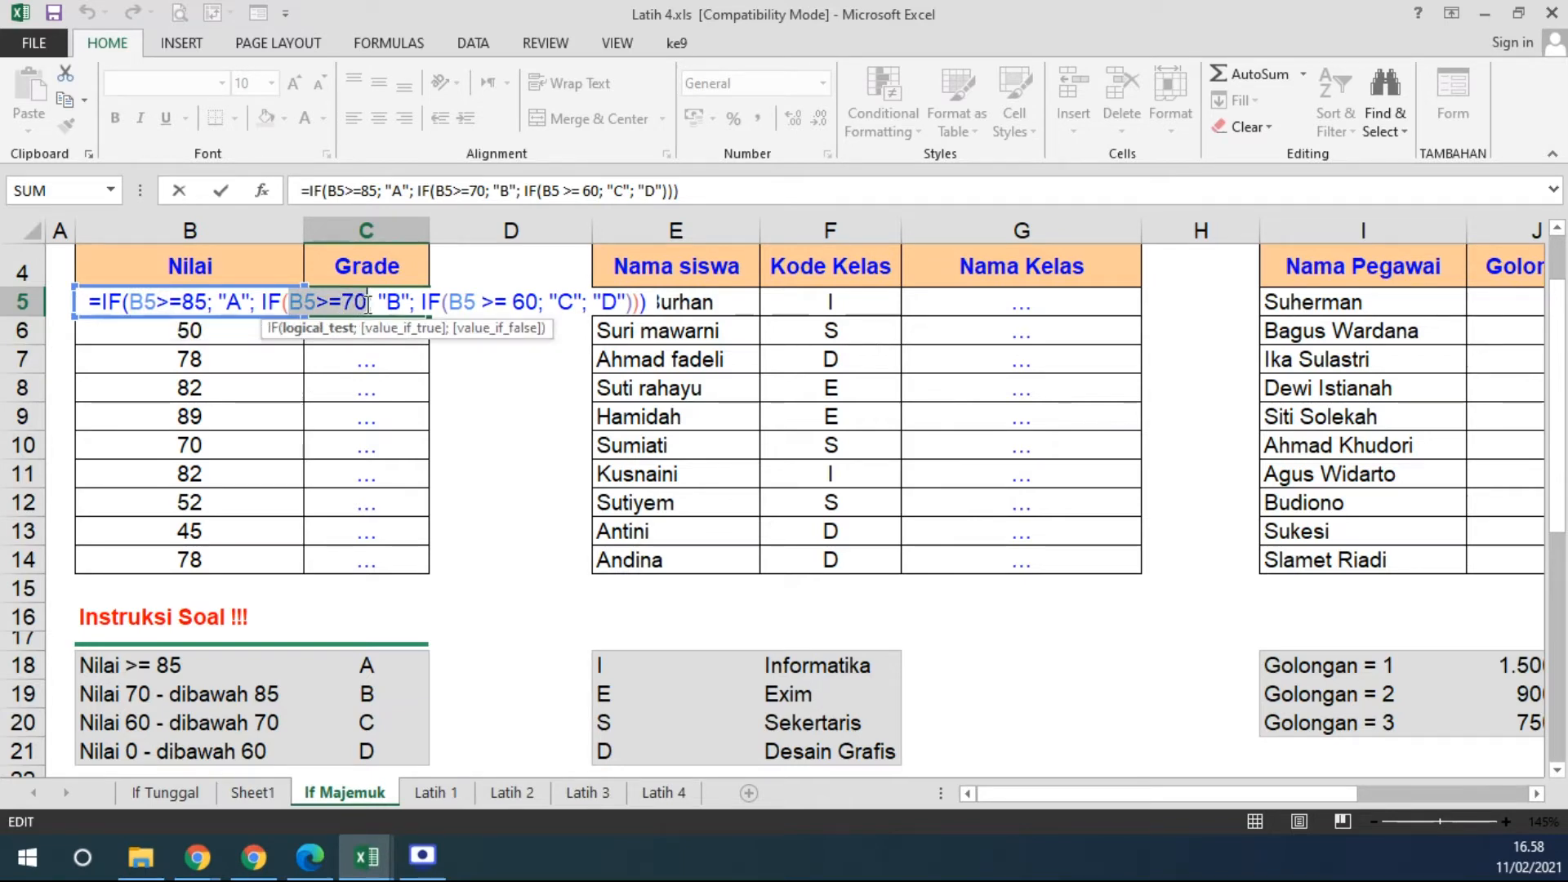
{"action": "left_click_drag", "start_coordinate": [449, 304], "coordinate": [538, 309]}
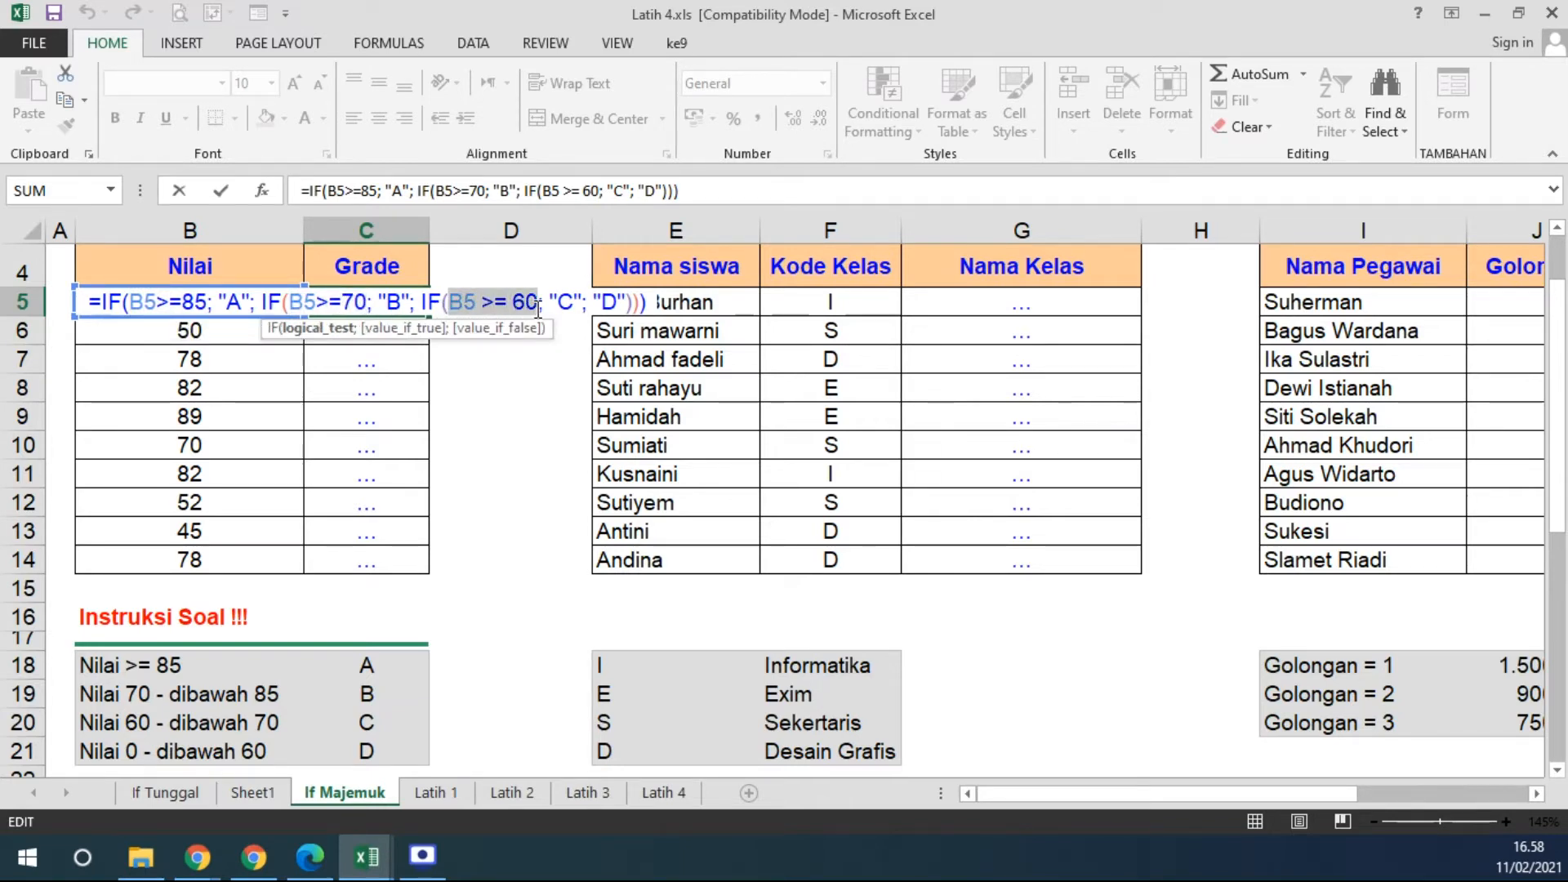
{"action": "left_click_drag", "start_coordinate": [594, 300], "coordinate": [626, 301]}
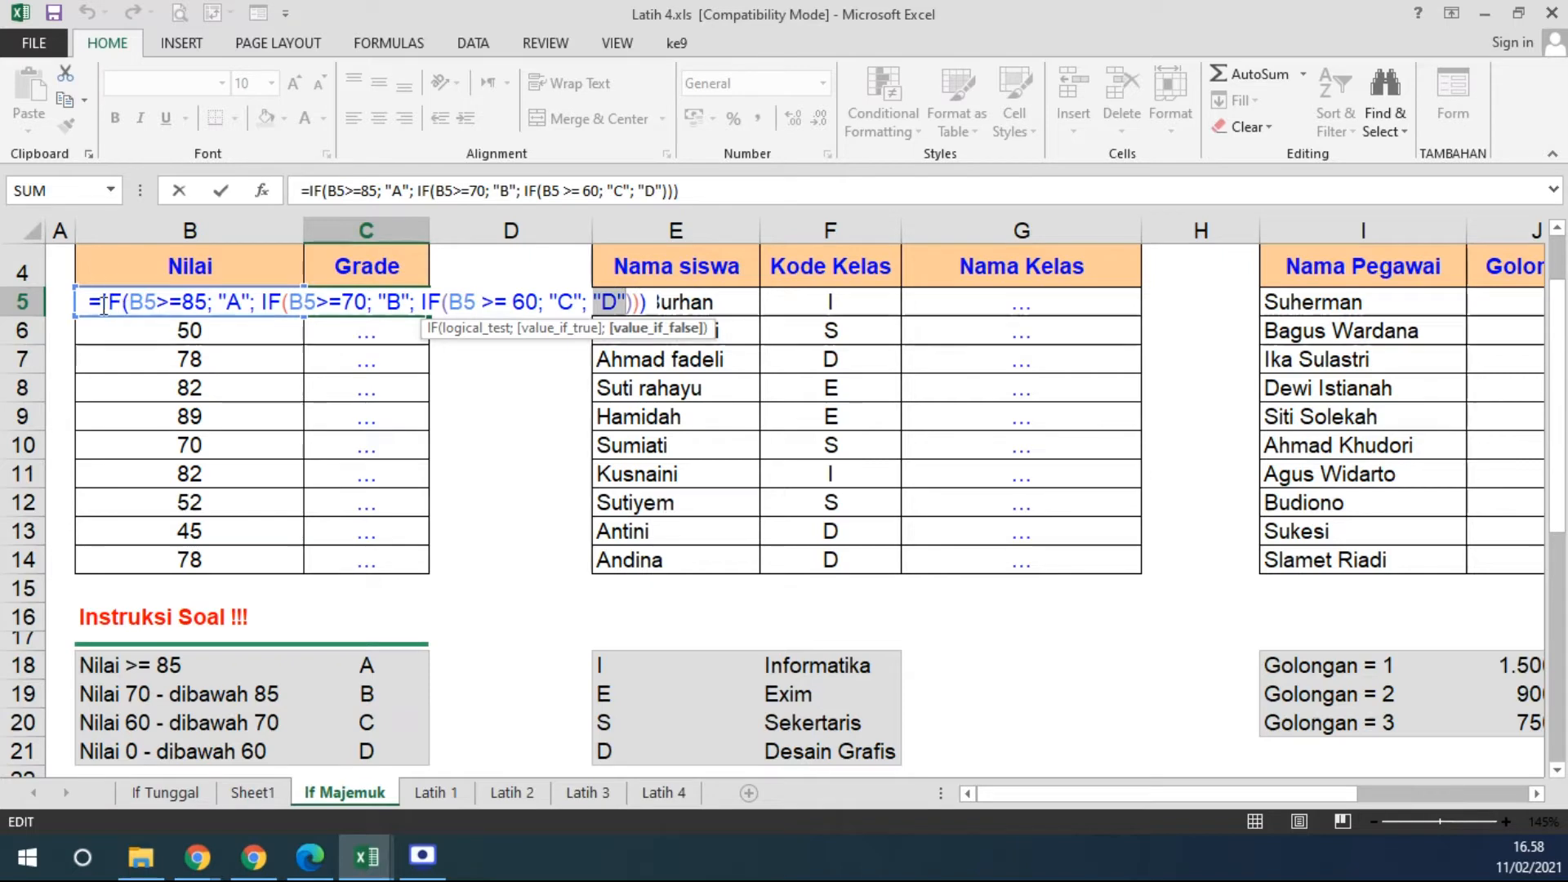
Examine the logical test, true value and false value of each nested IF in C5, from the outermost to the innermost.
{"action": "left_click_drag", "start_coordinate": [101, 305], "coordinate": [209, 304]}
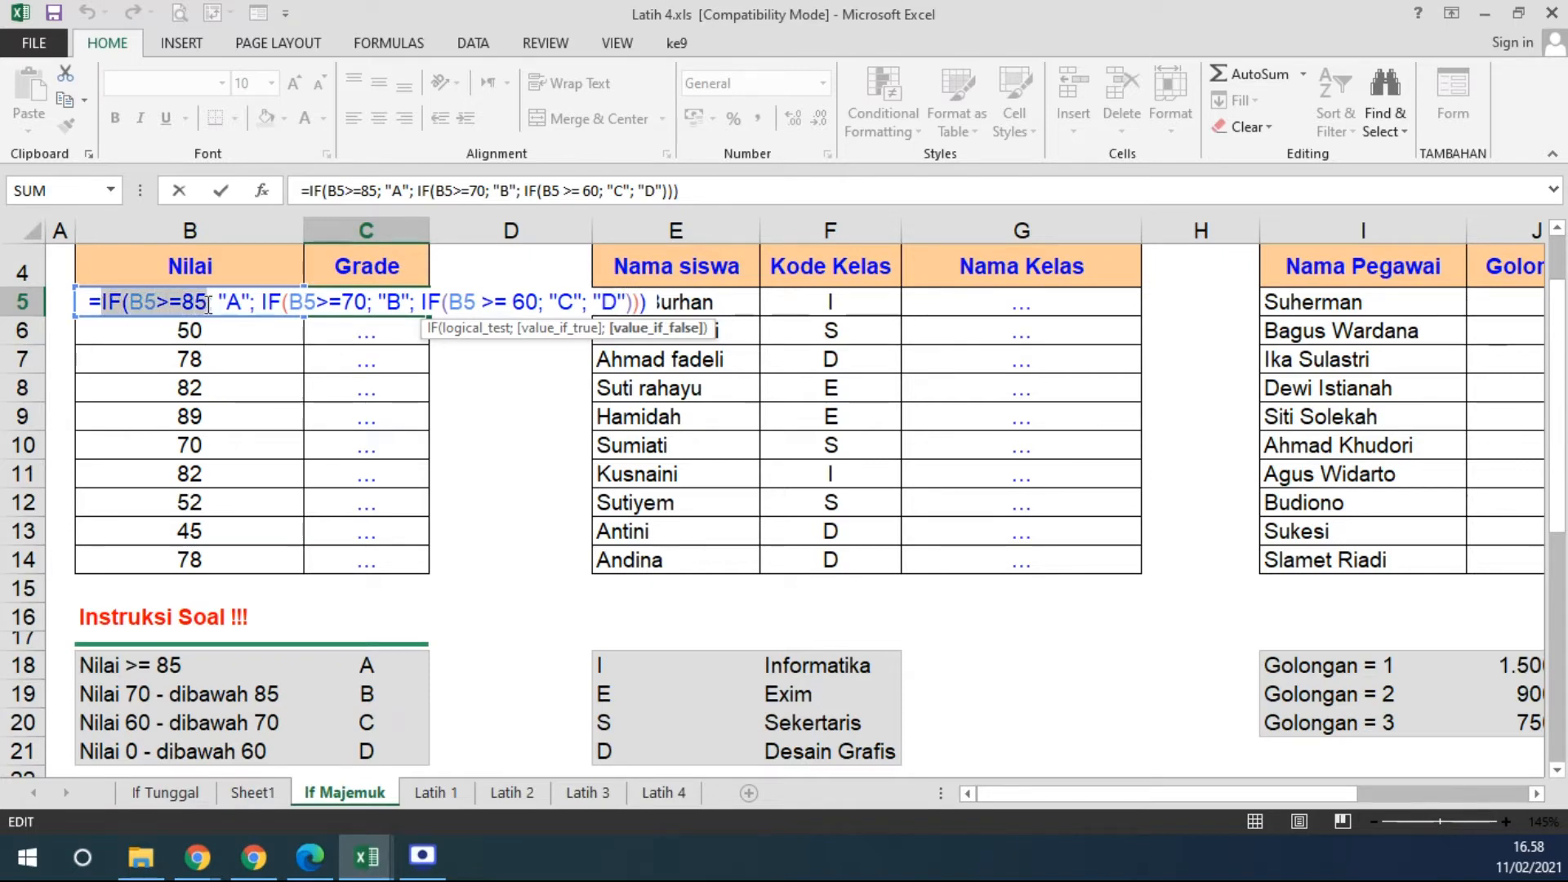
{"action": "left_click", "coordinate": [166, 330]}
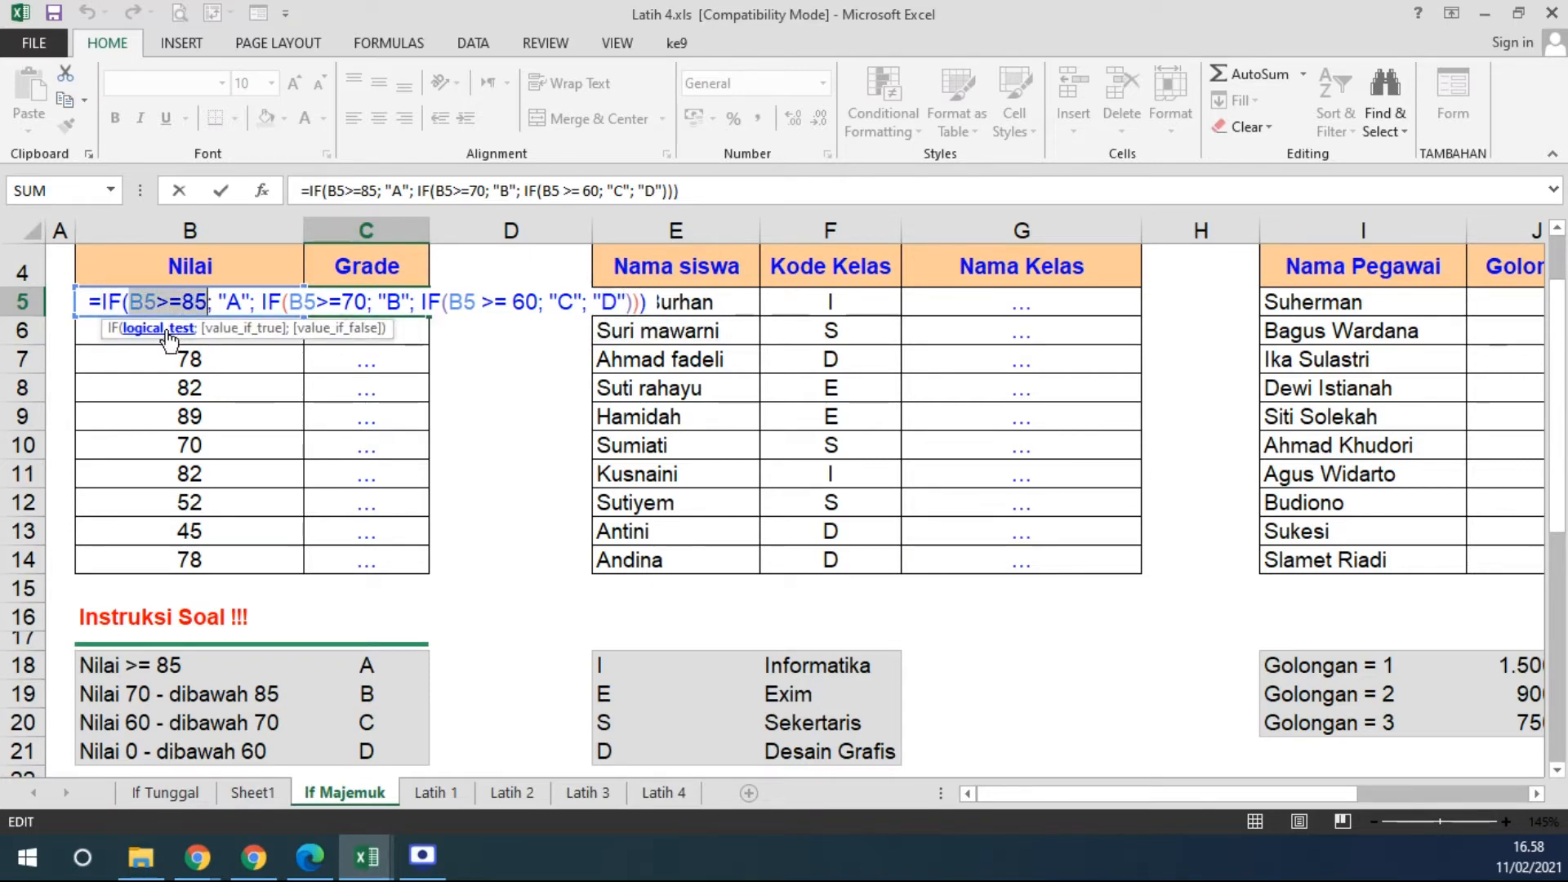
{"action": "left_click", "coordinate": [240, 330]}
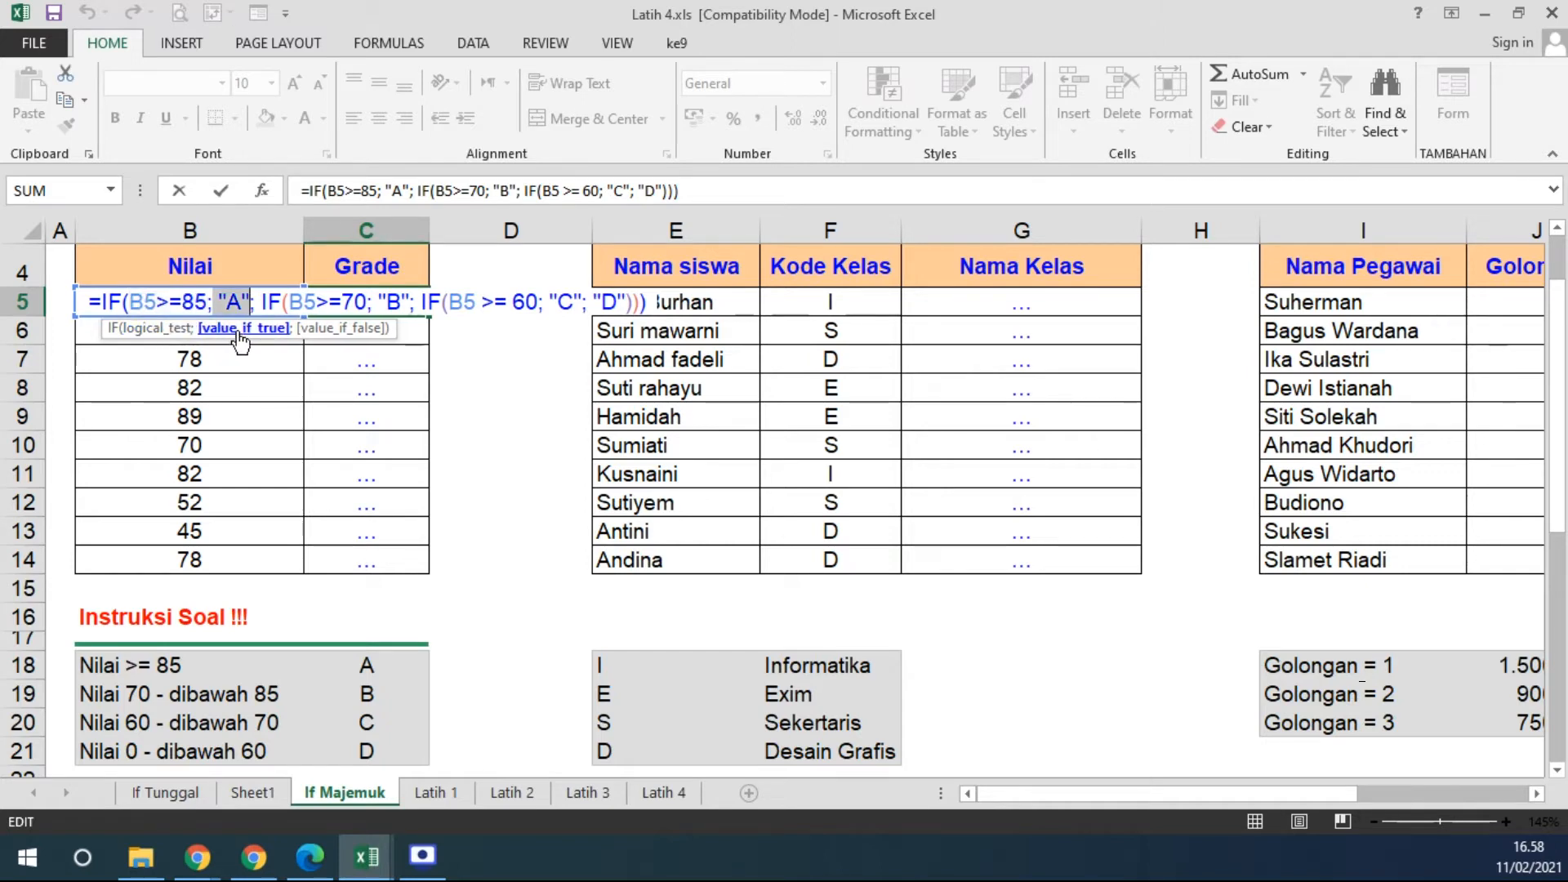
{"action": "left_click", "coordinate": [337, 330]}
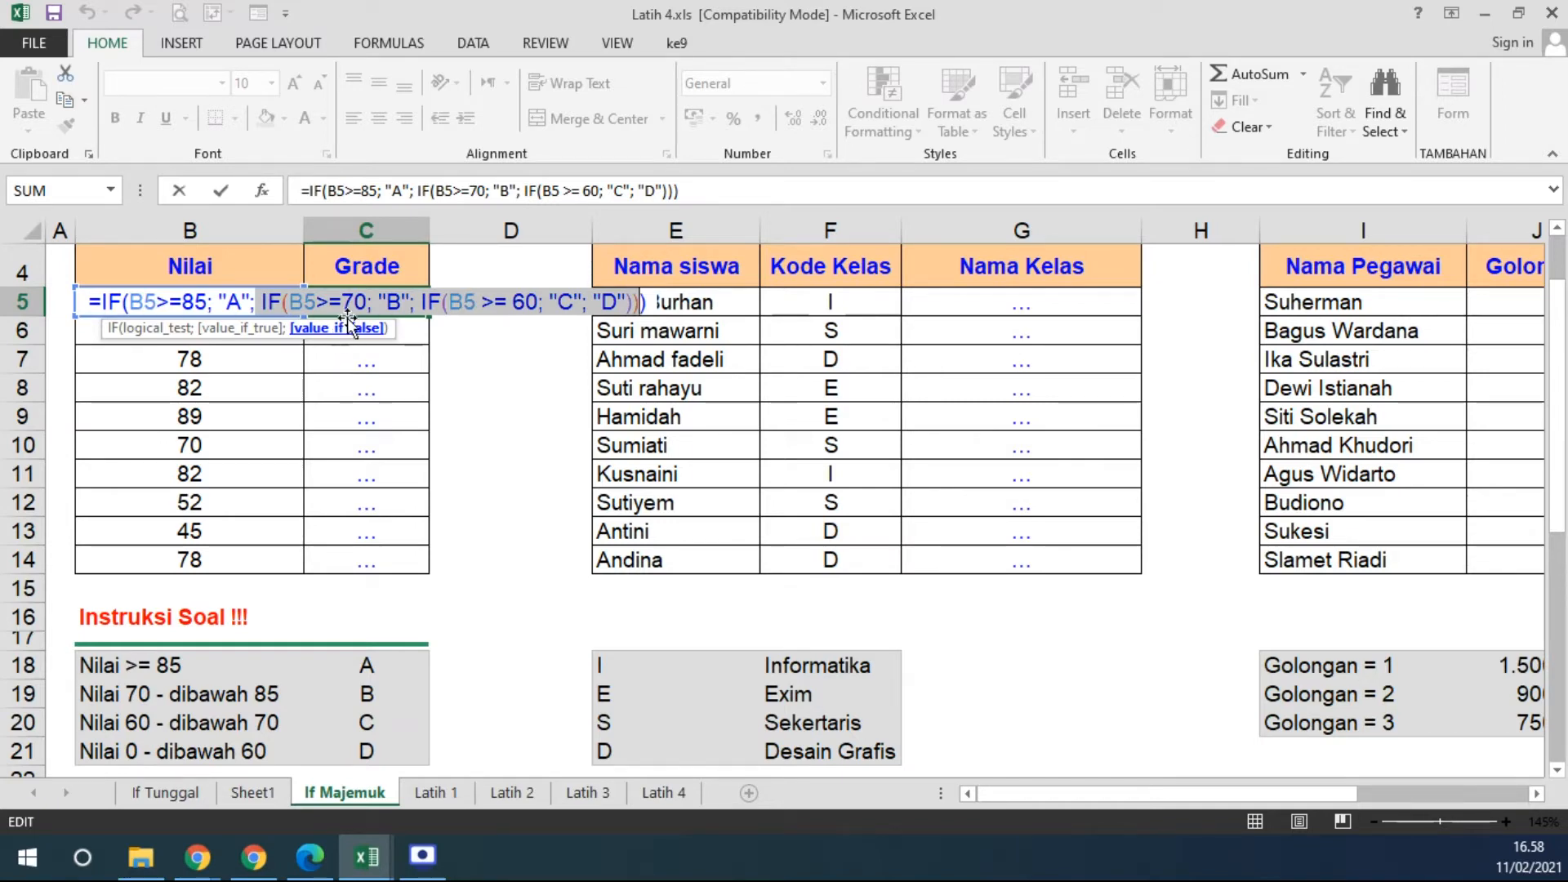
{"action": "left_click", "coordinate": [301, 302]}
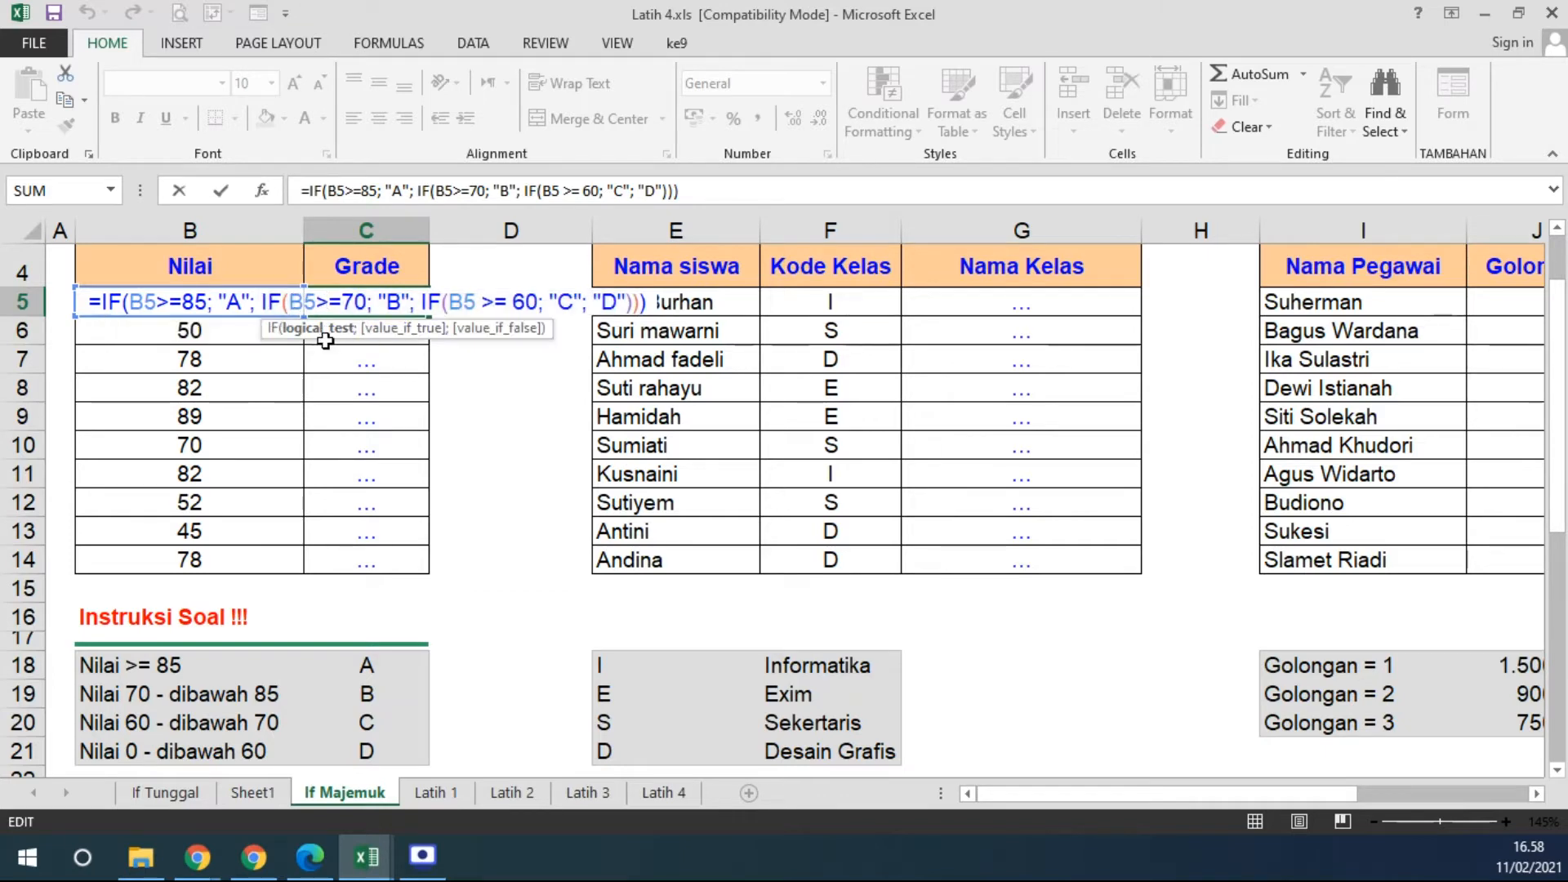
{"action": "left_click", "coordinate": [332, 330]}
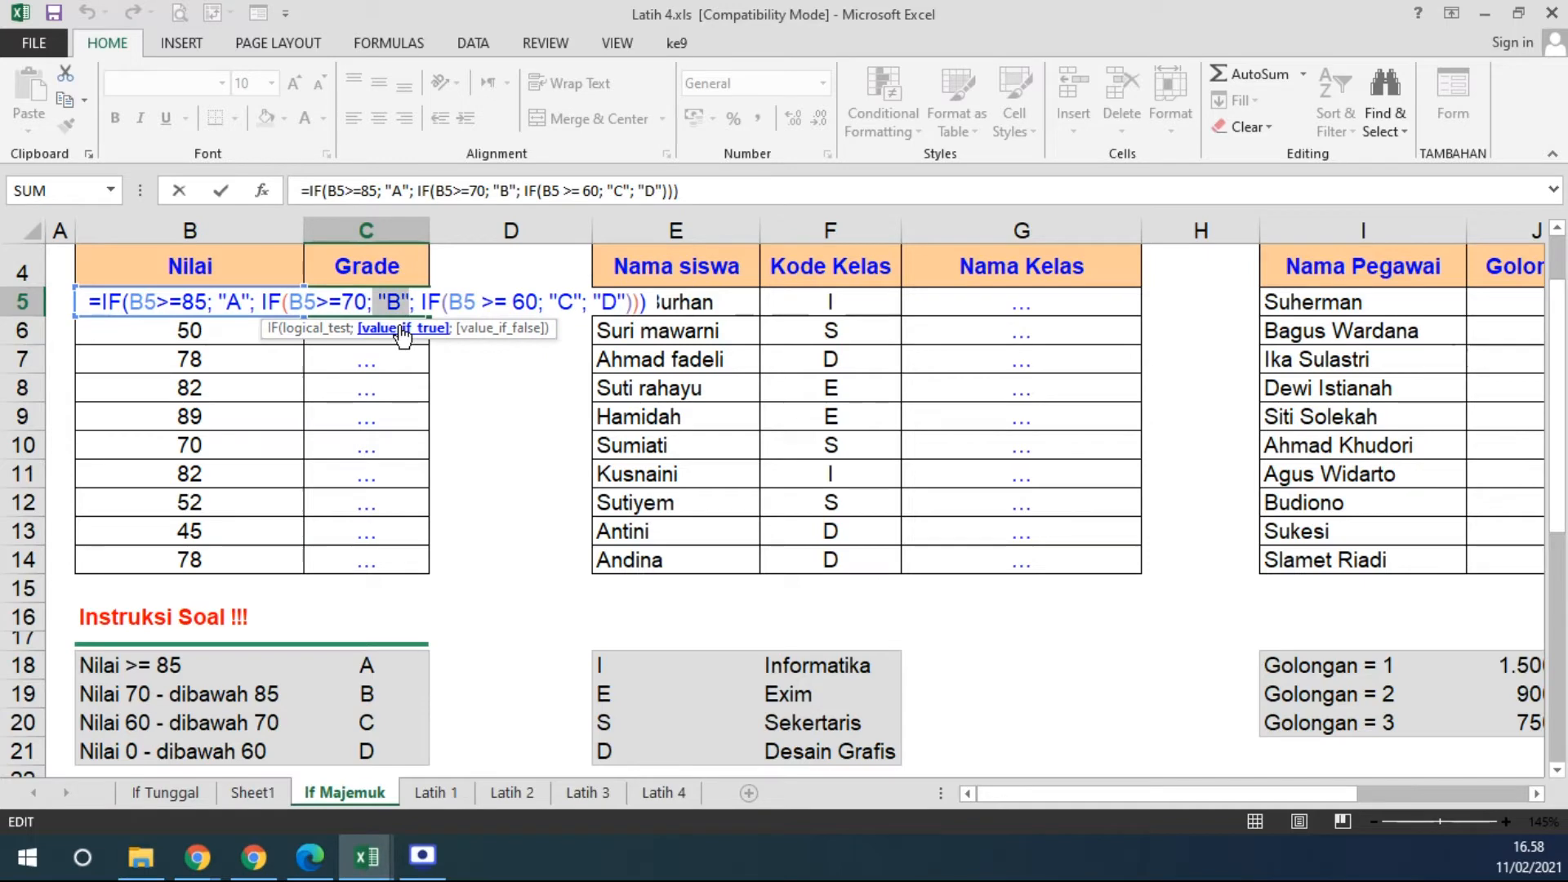
{"action": "left_click", "coordinate": [489, 331]}
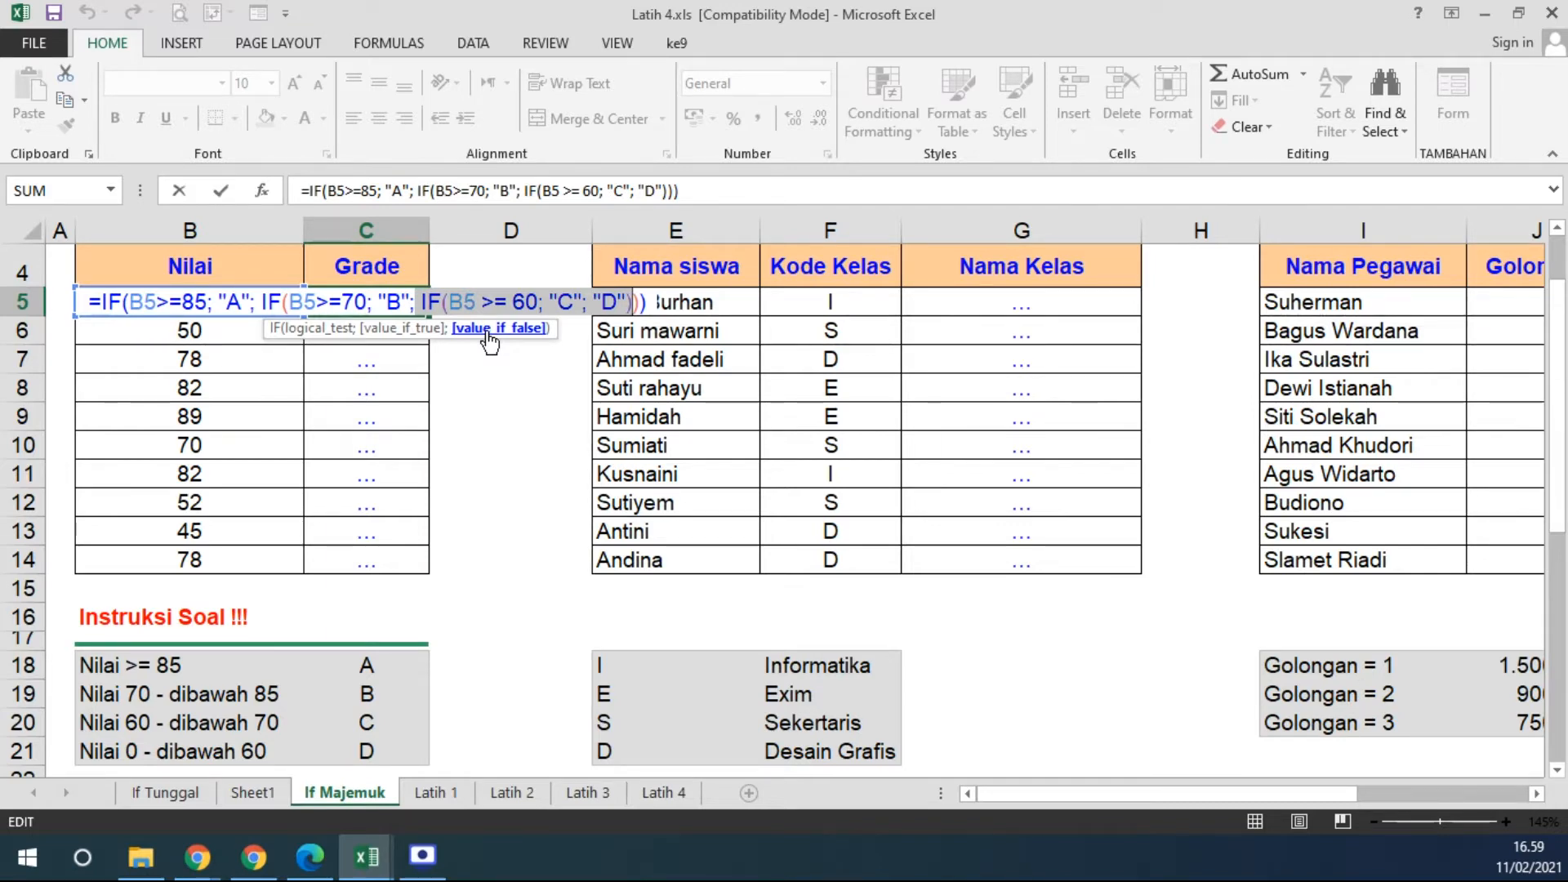
{"action": "left_click", "coordinate": [485, 300]}
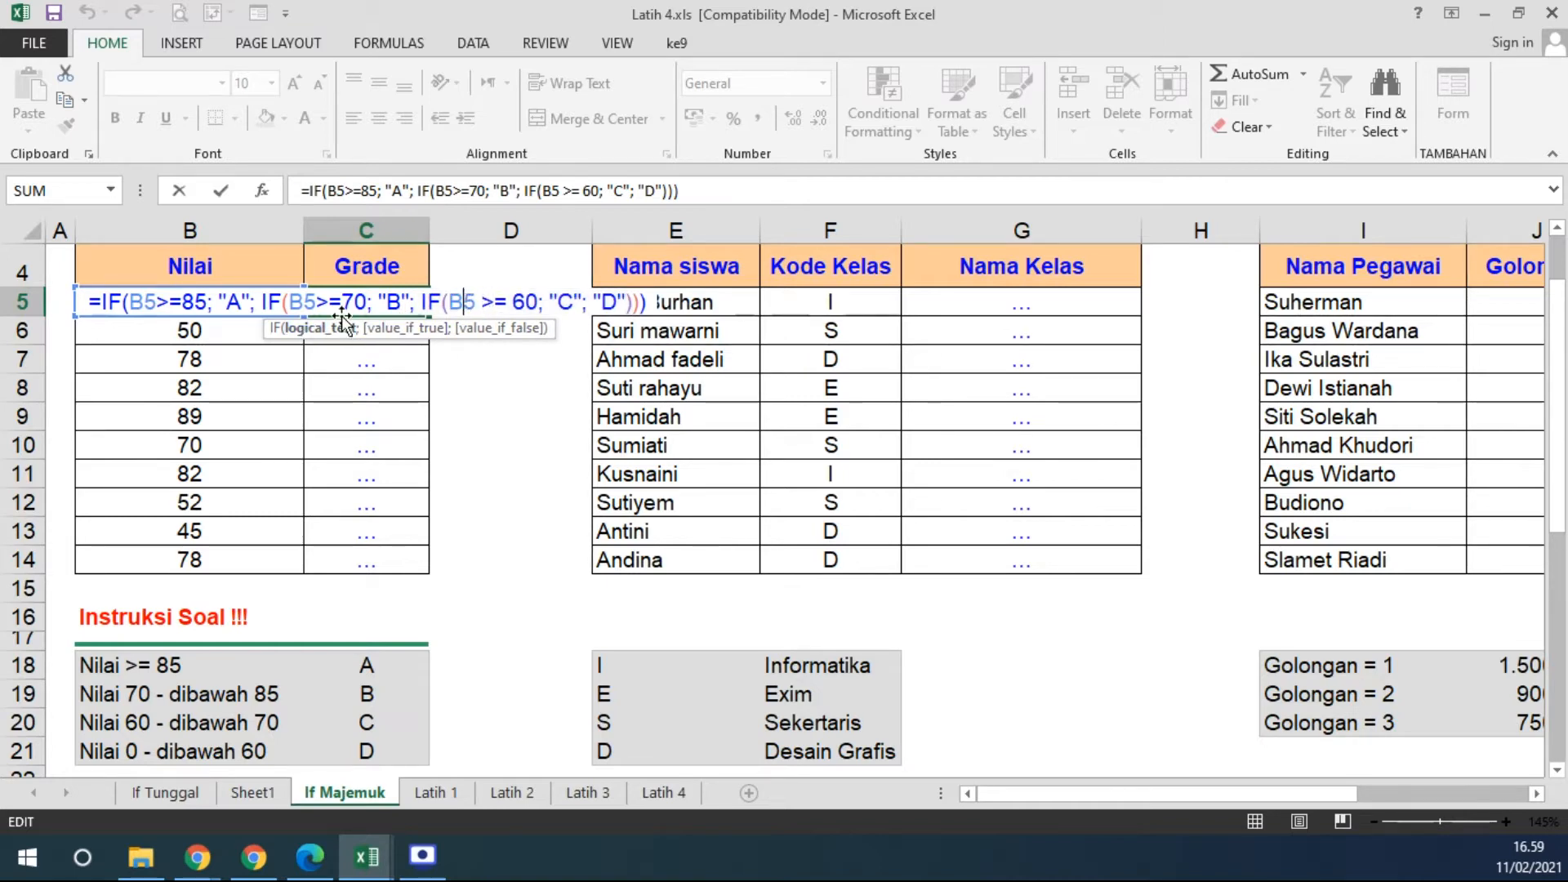
{"action": "left_click", "coordinate": [319, 331]}
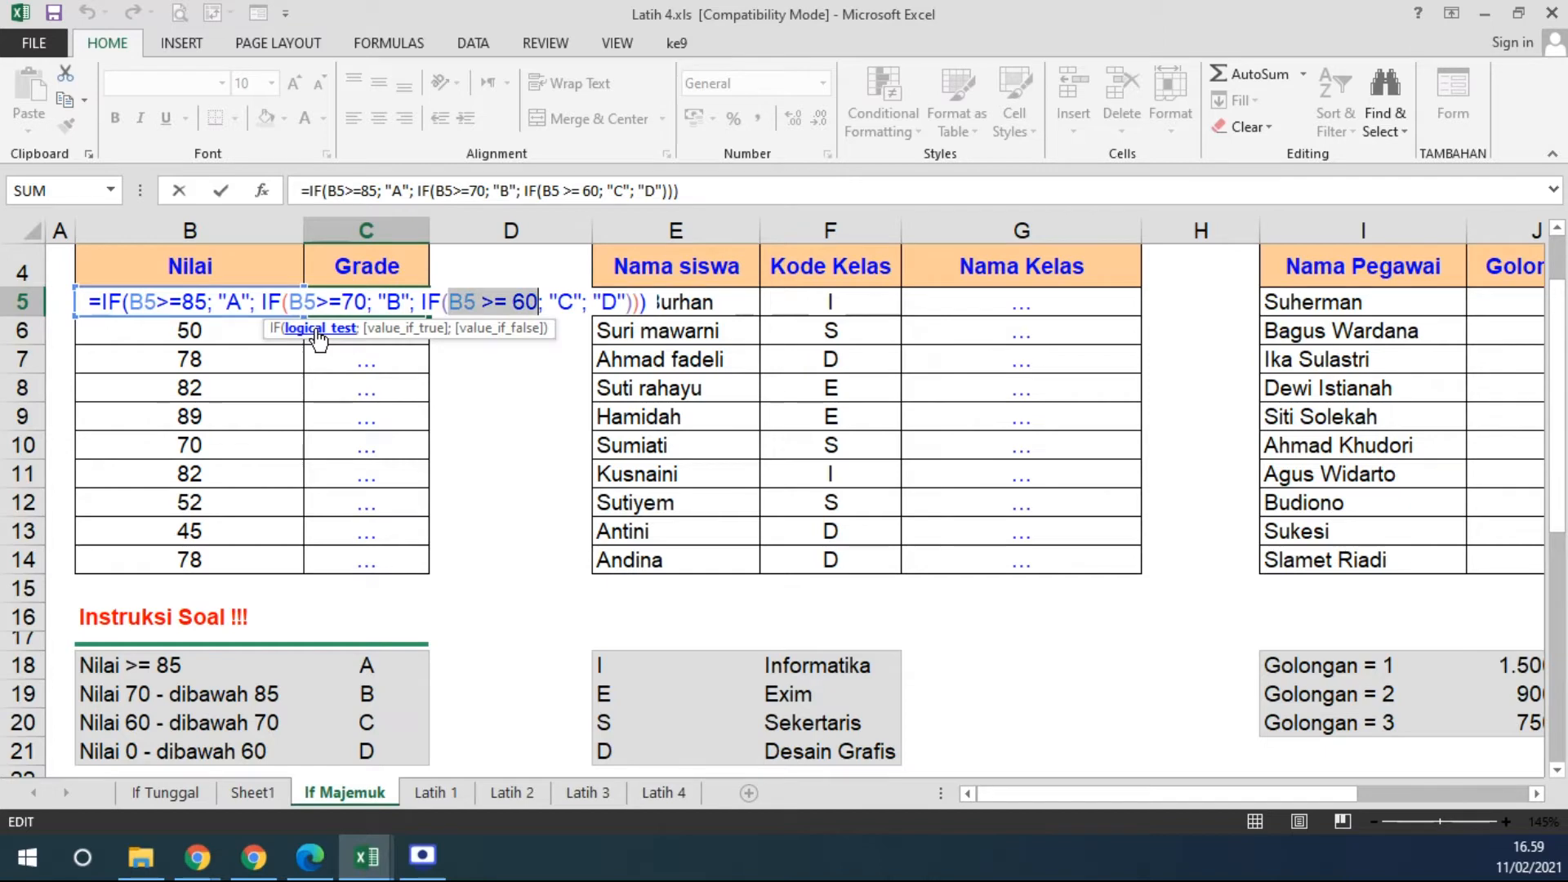
{"action": "left_click", "coordinate": [411, 330]}
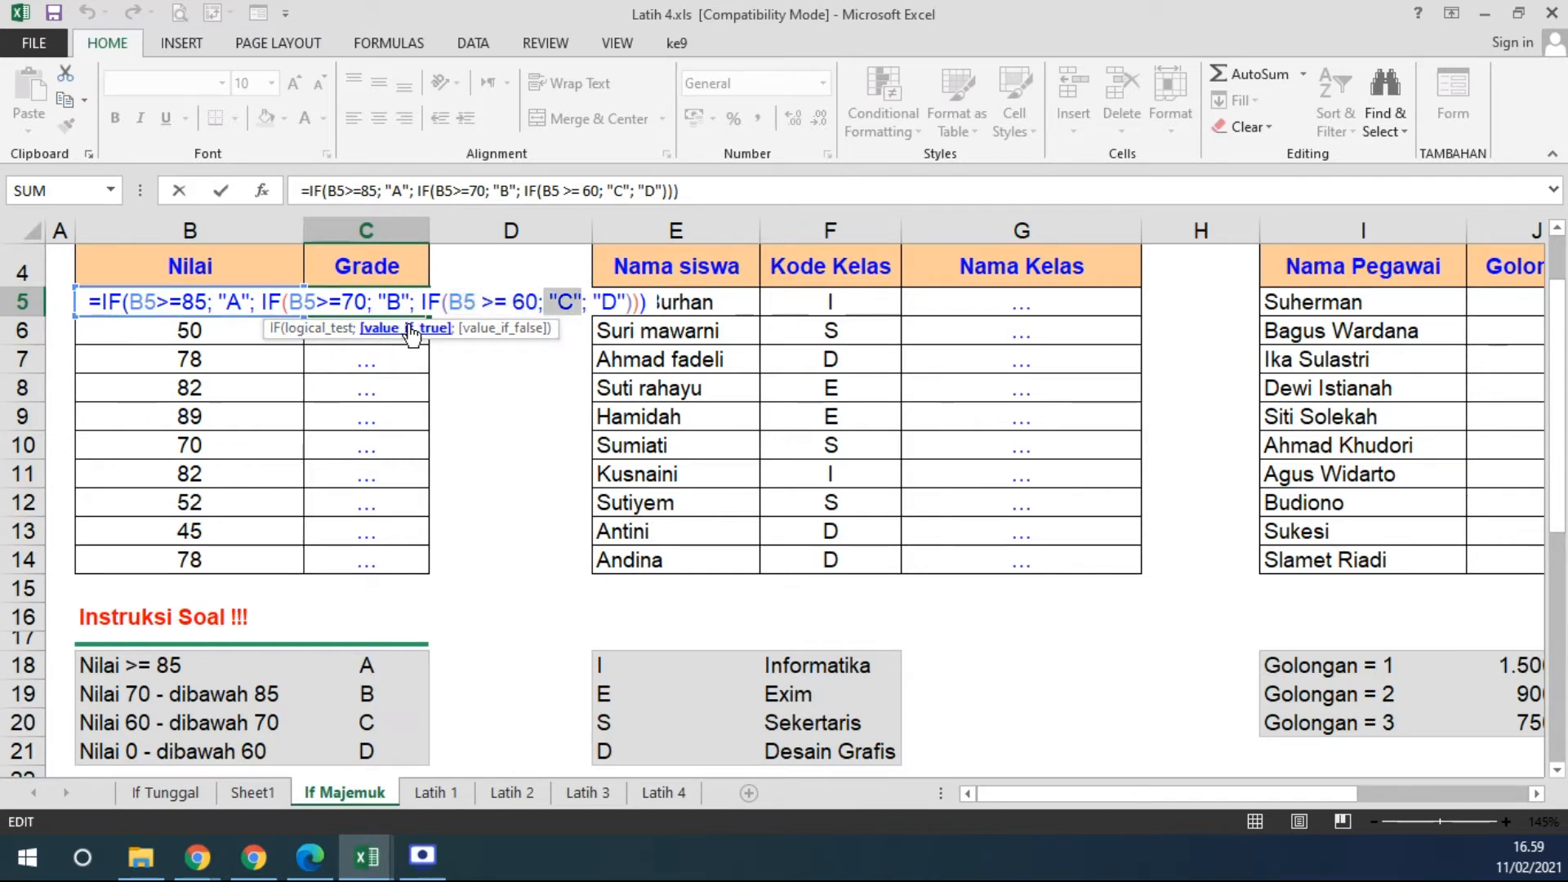
{"action": "left_click", "coordinate": [488, 330]}
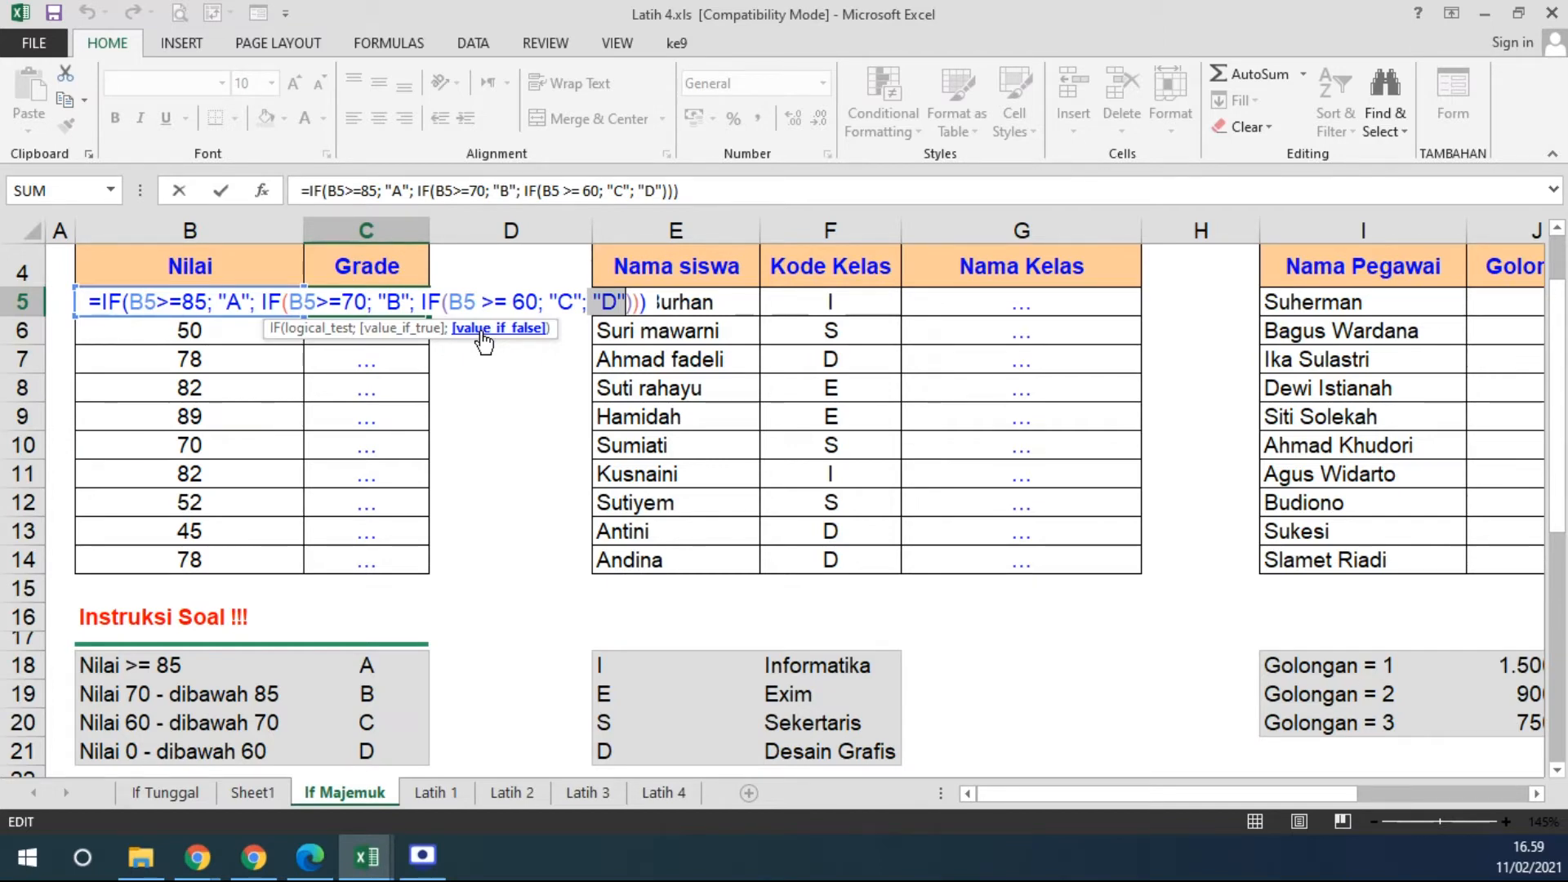
Trace the C5 formula's IF arguments once more in order, from the B5>=85 test to the "D" value, and close the formula unchanged.
{"action": "left_click", "coordinate": [145, 302]}
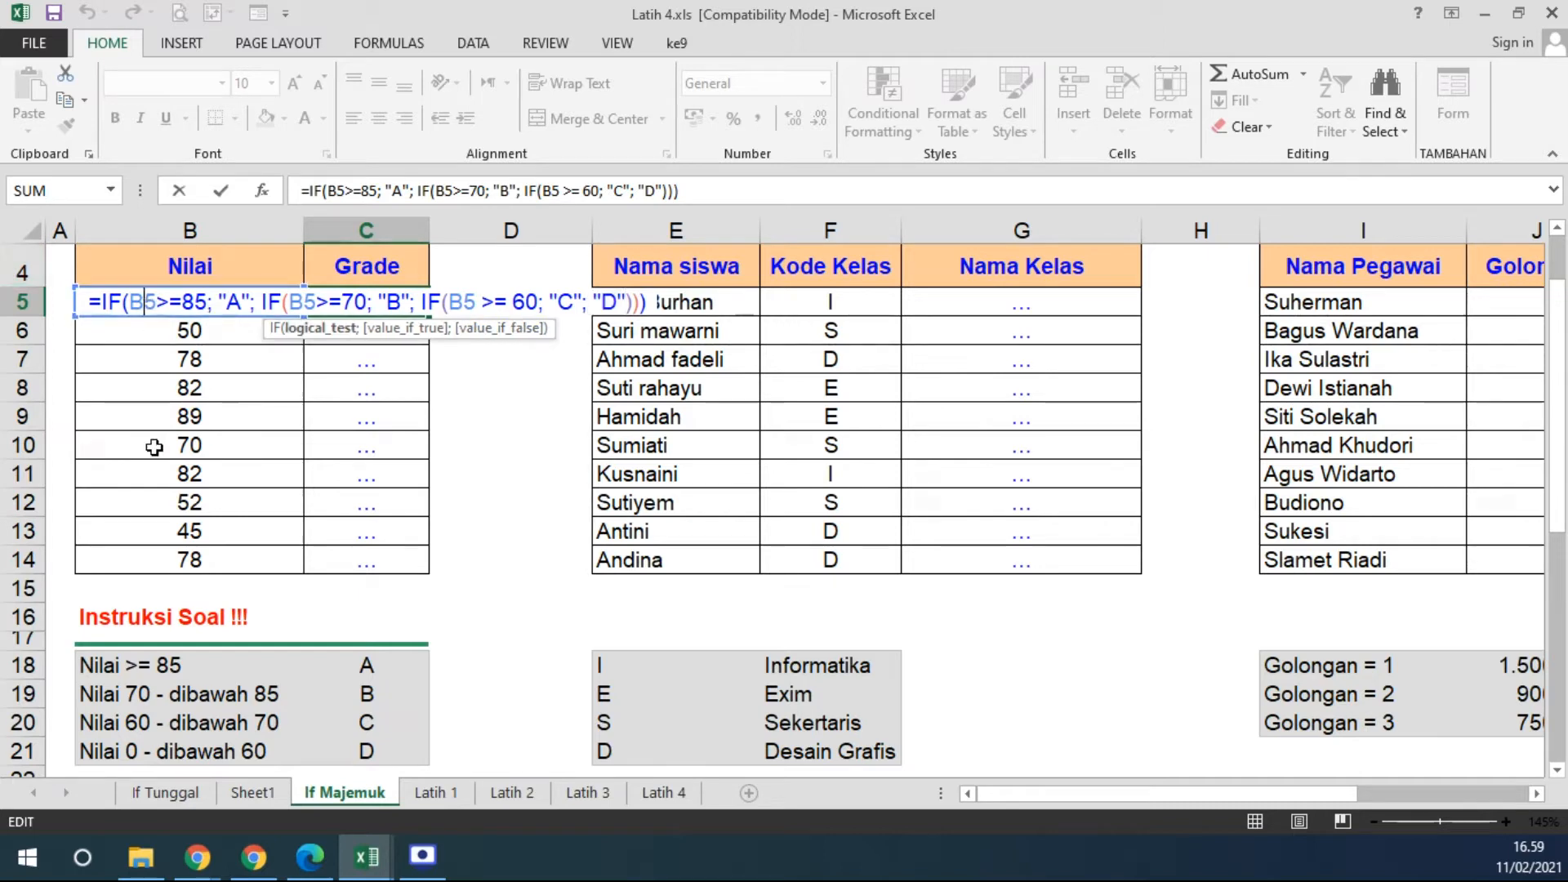
{"action": "left_click", "coordinate": [102, 302]}
{"action": "left_click", "coordinate": [128, 304]}
{"action": "left_click", "coordinate": [299, 330]}
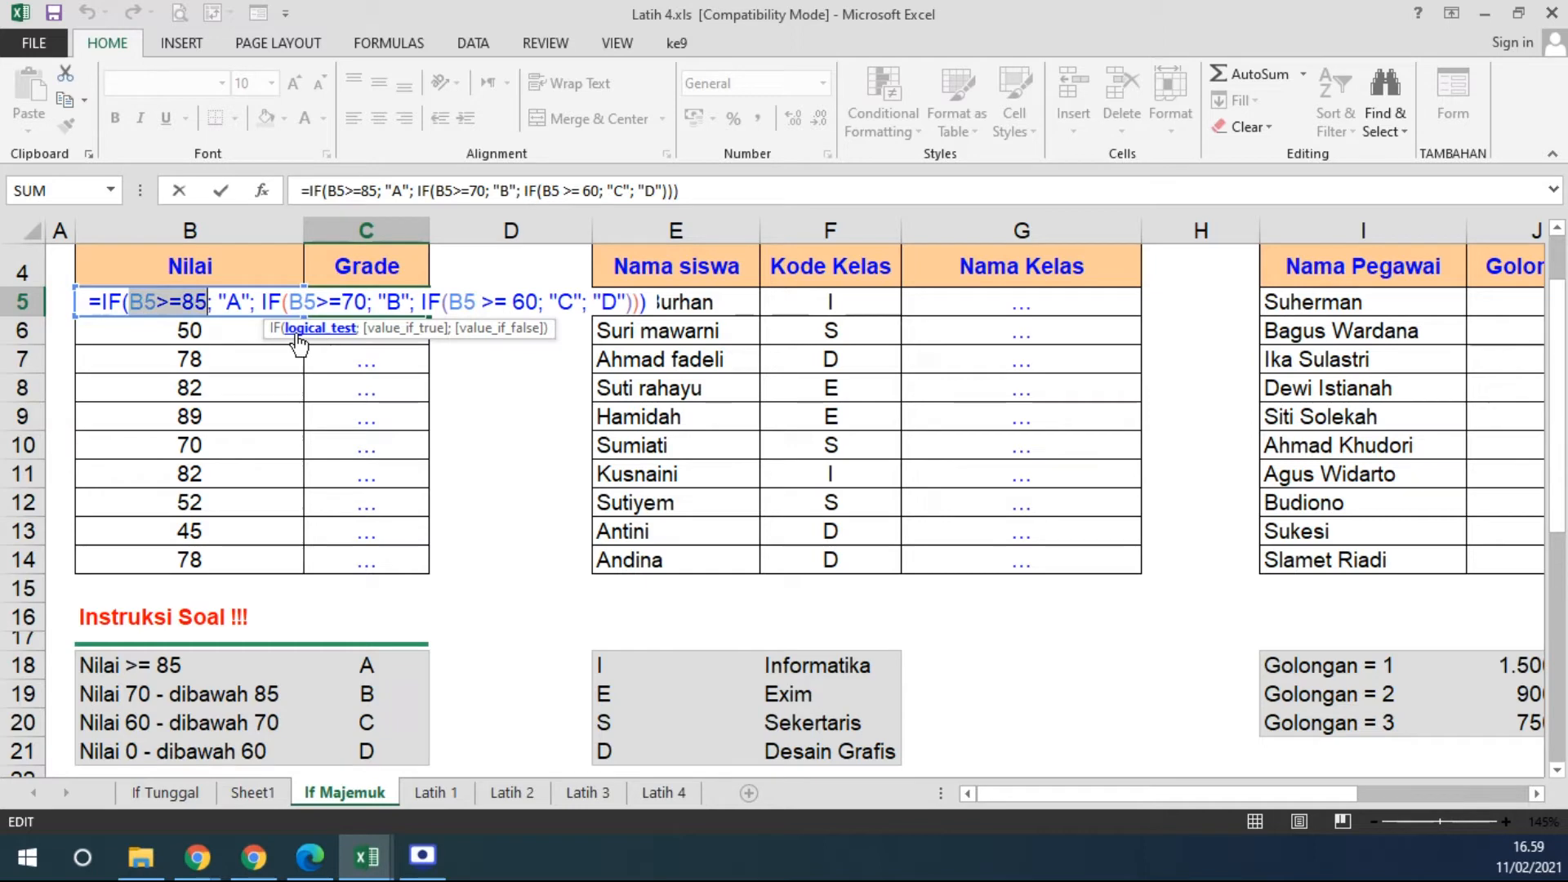
{"action": "left_click", "coordinate": [392, 328]}
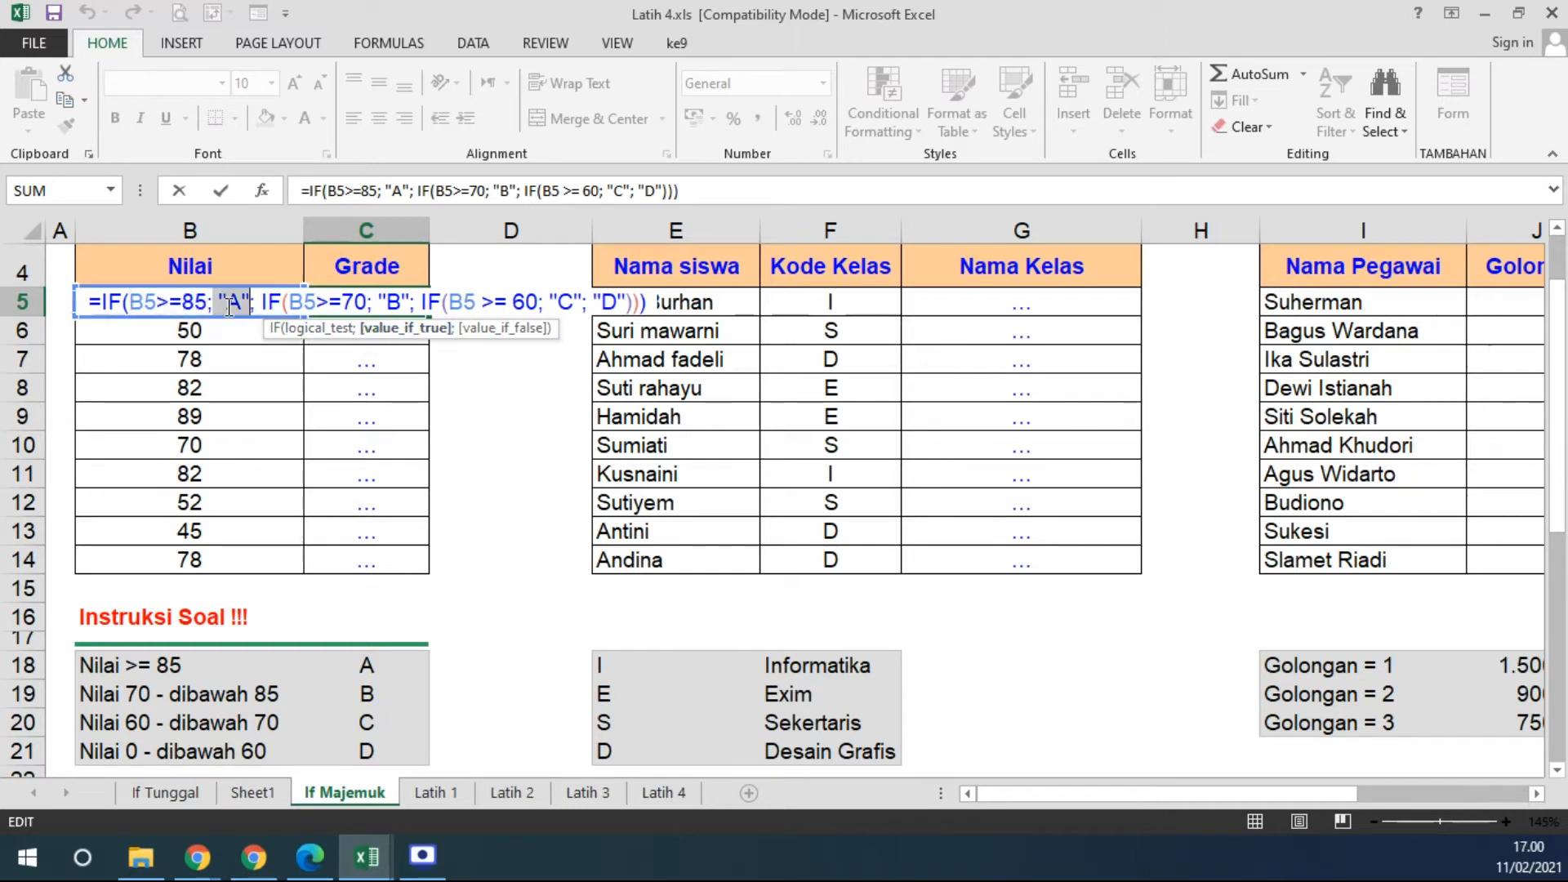
{"action": "left_click", "coordinate": [541, 331]}
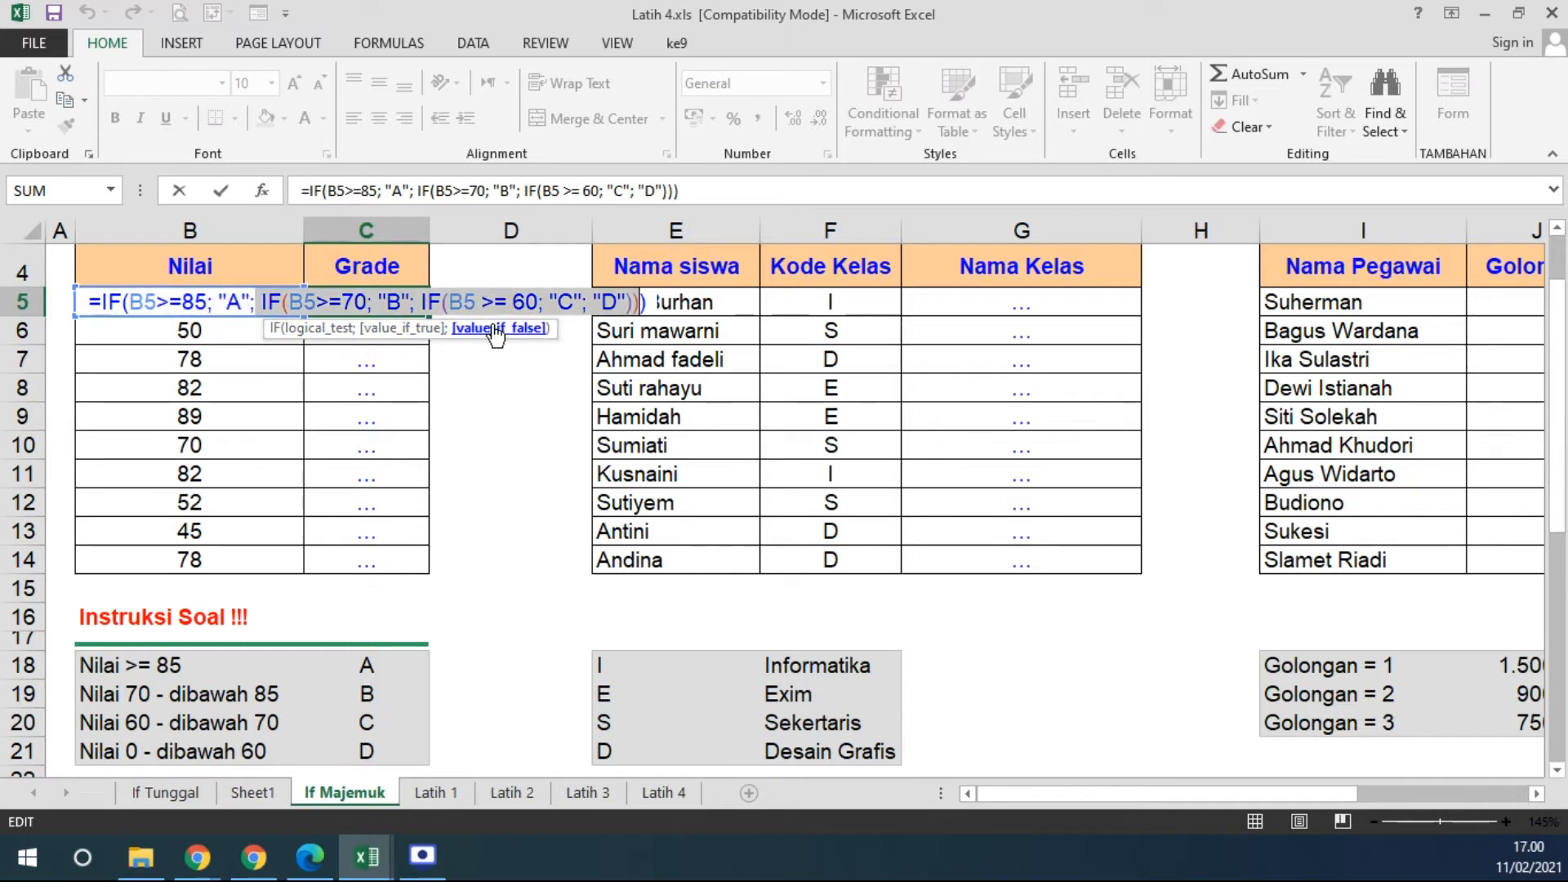
{"action": "left_click", "coordinate": [311, 306]}
{"action": "left_click", "coordinate": [322, 328]}
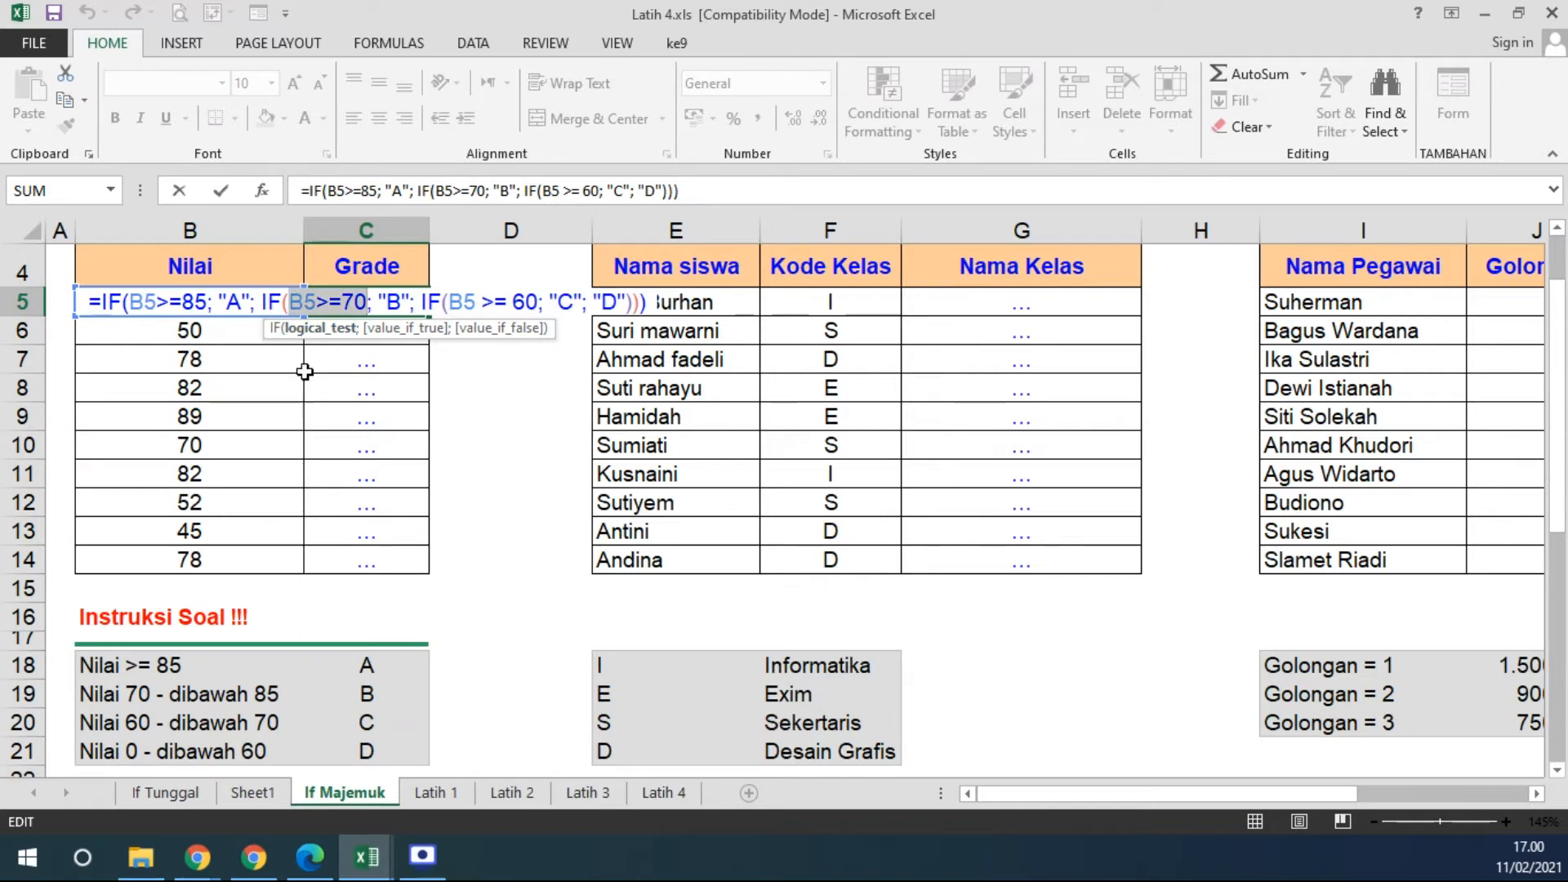
{"action": "left_click", "coordinate": [407, 329]}
{"action": "left_click", "coordinate": [498, 328]}
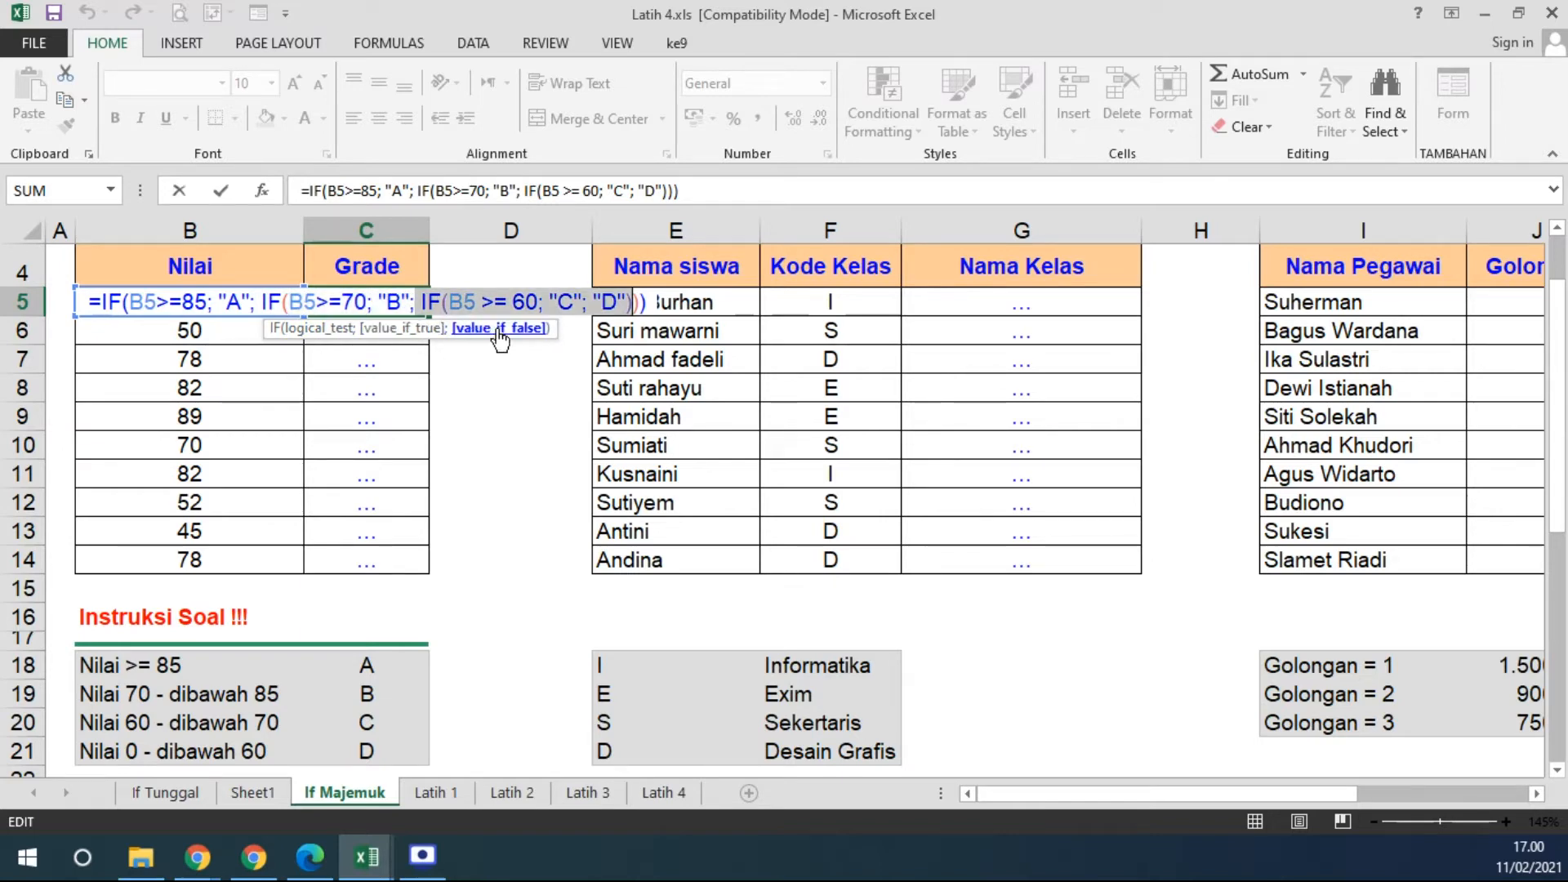
{"action": "left_click", "coordinate": [470, 300]}
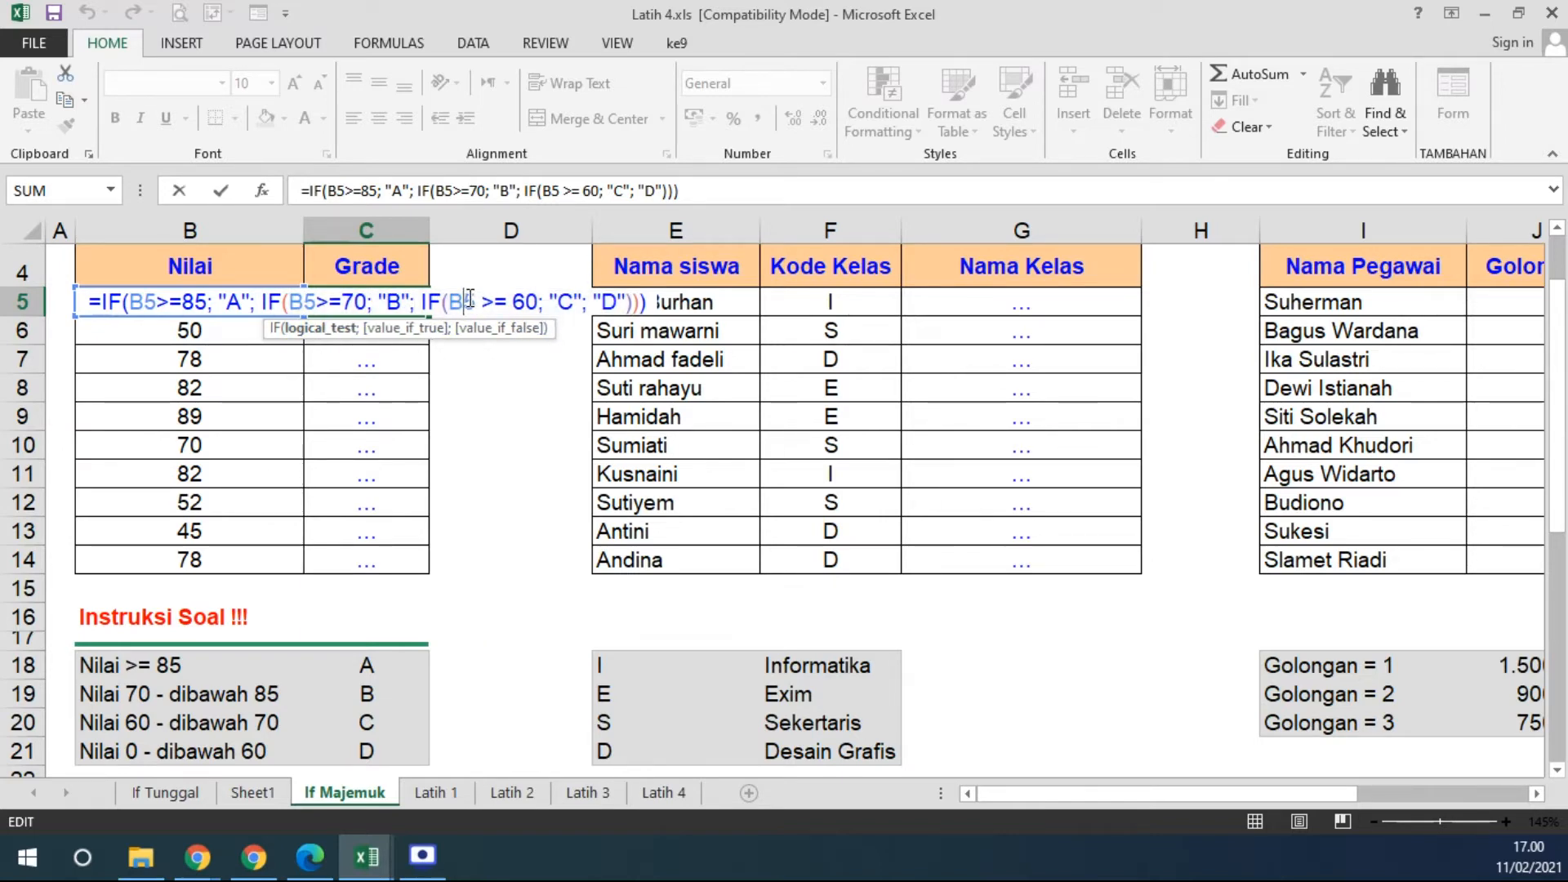
{"action": "left_click", "coordinate": [321, 329]}
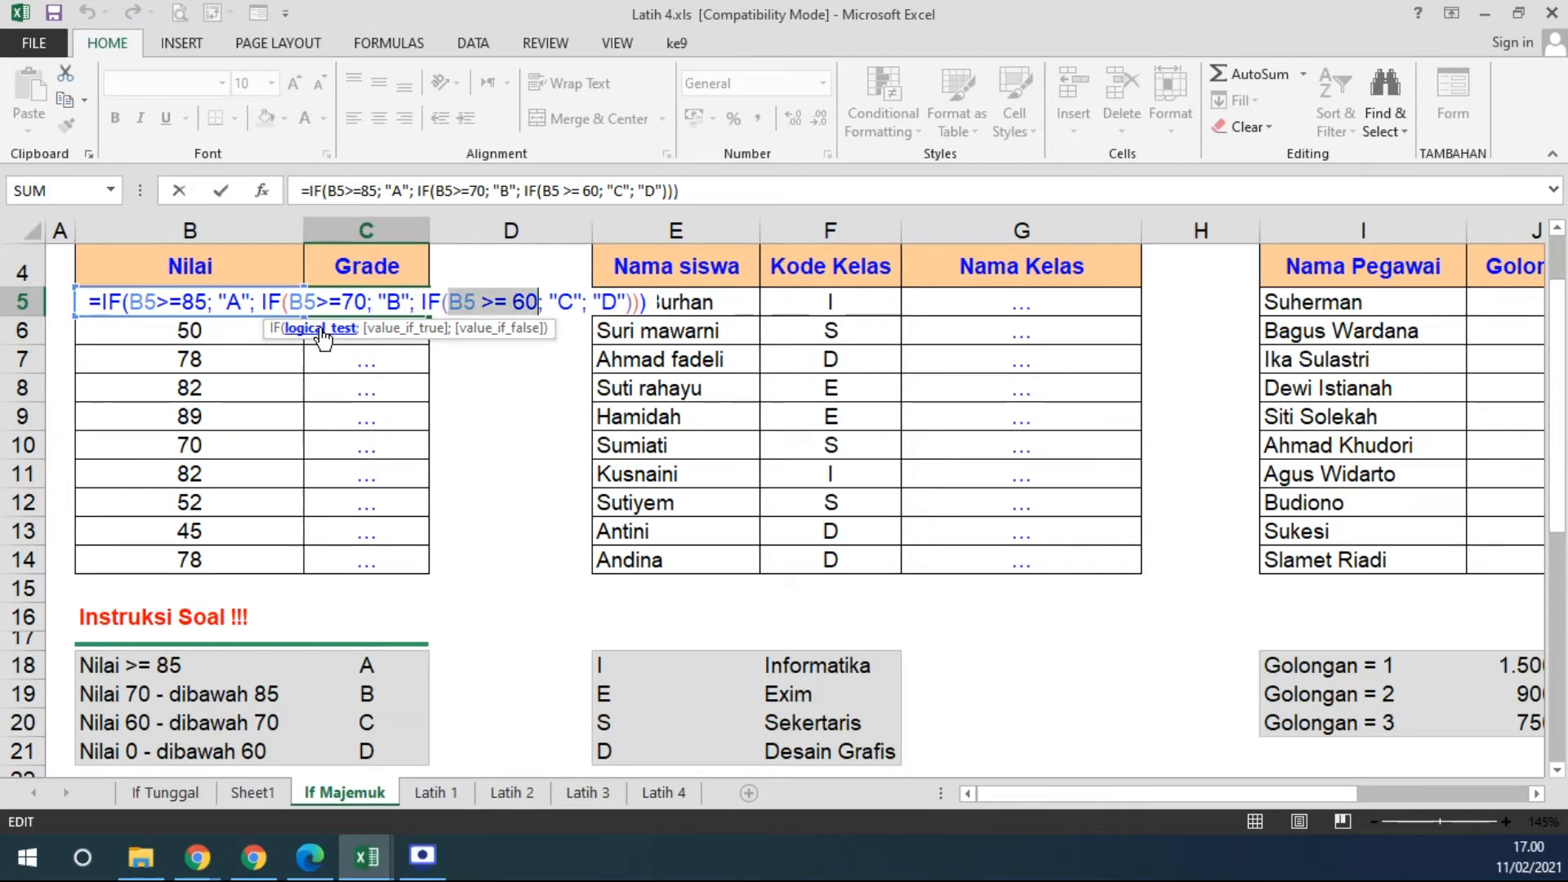
{"action": "left_click", "coordinate": [405, 328]}
{"action": "left_click", "coordinate": [516, 329]}
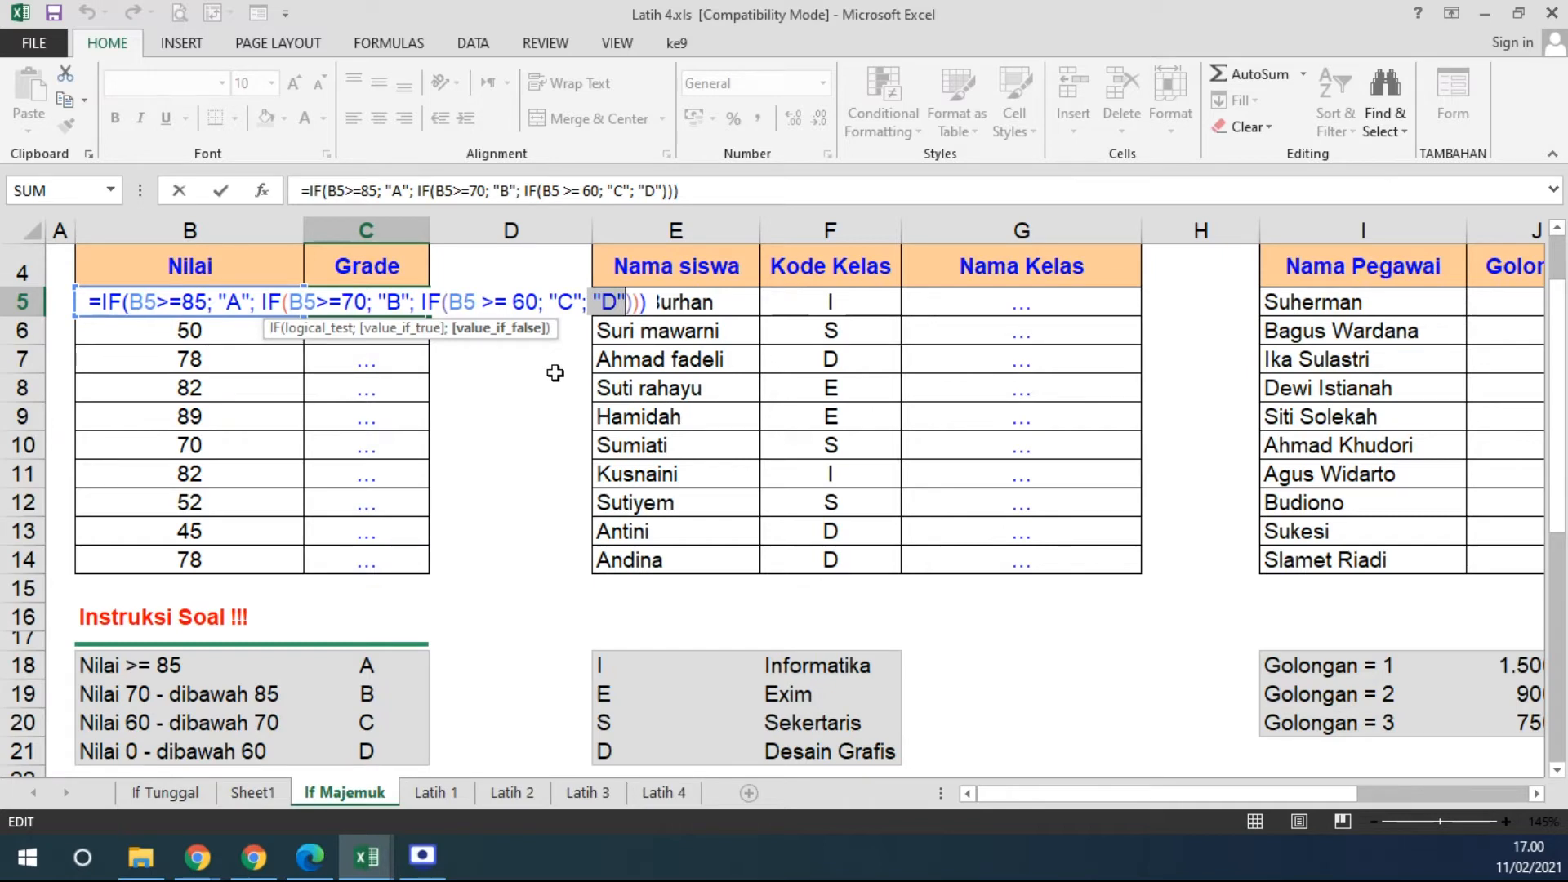
{"action": "key", "text": "Return"}
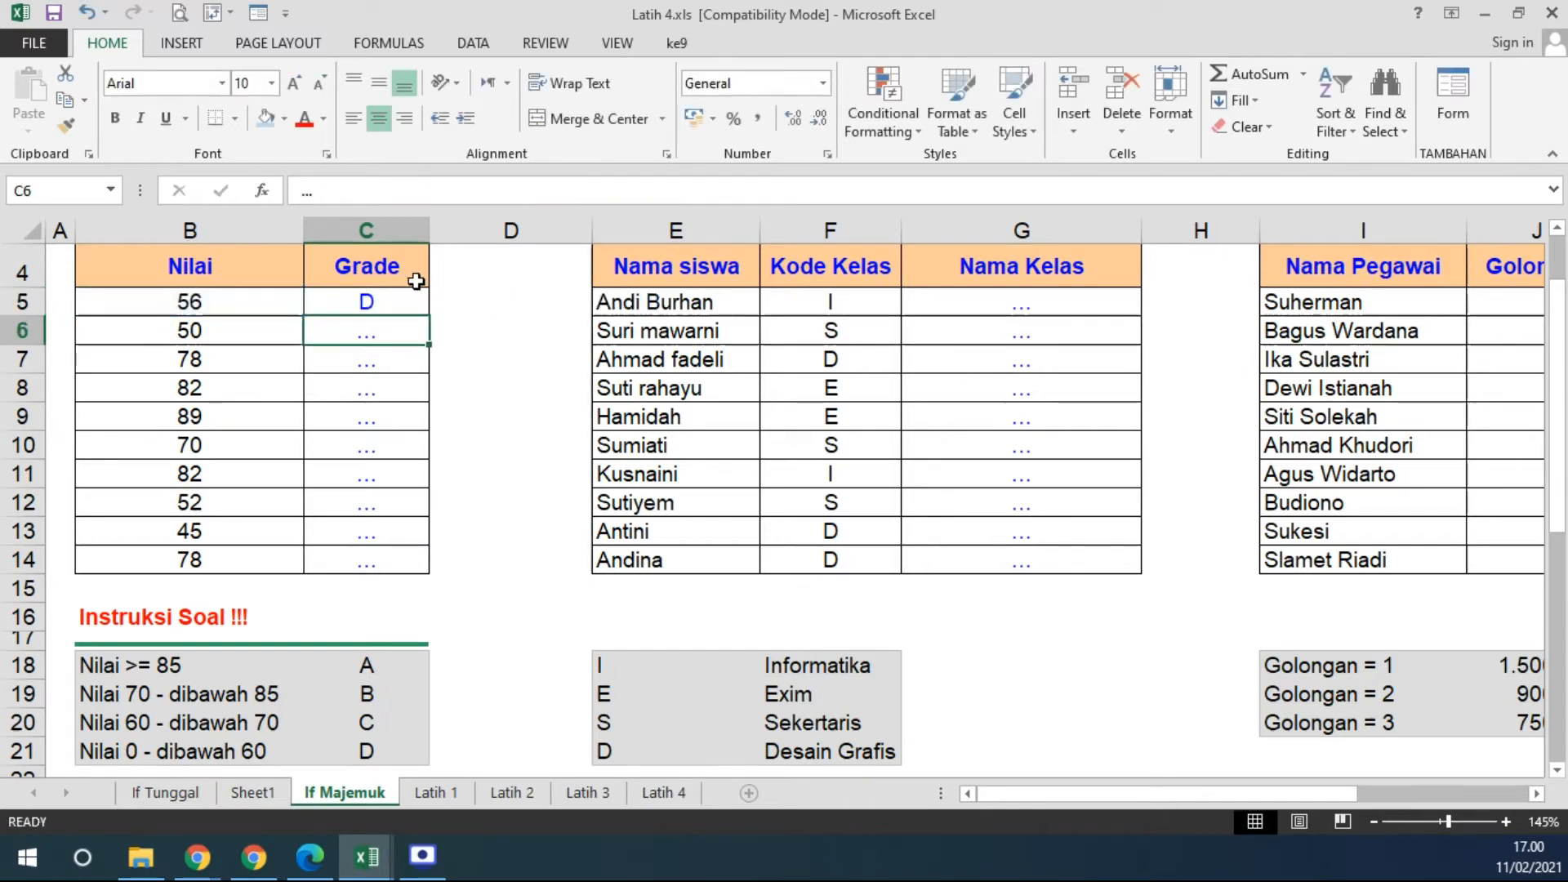
Fill the C5 grade formula down the Grade column through C14.
{"action": "left_click", "coordinate": [402, 301]}
{"action": "double_click", "coordinate": [429, 316]}
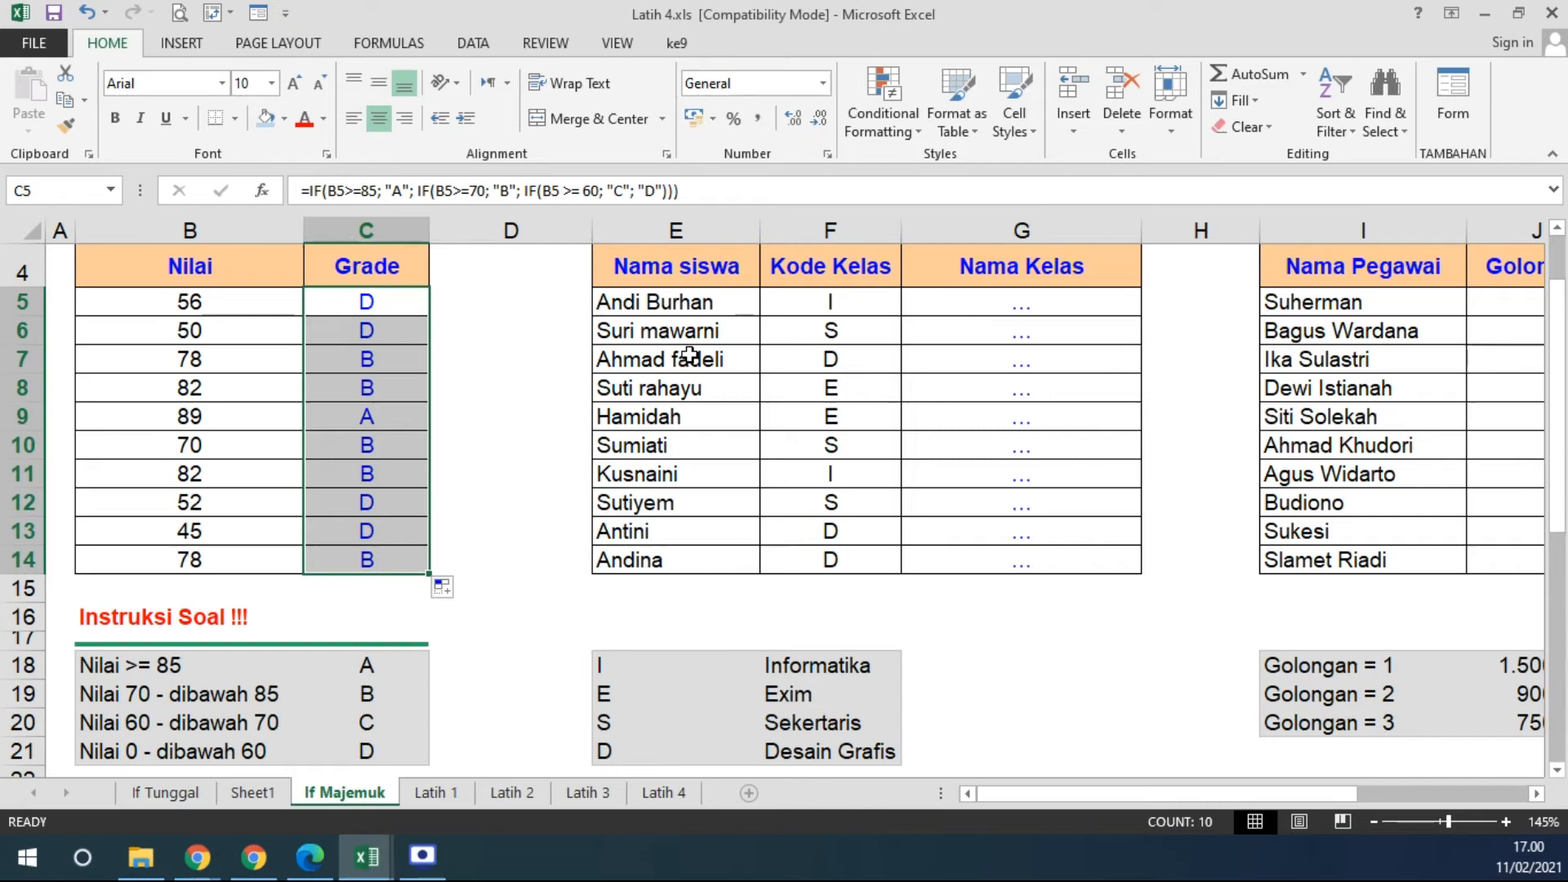
Set the Nilai value in B8 to 65 and check the corresponding grade in C8.
{"action": "double_click", "coordinate": [232, 387]}
{"action": "left_click_drag", "start_coordinate": [257, 390], "coordinate": [81, 389]}
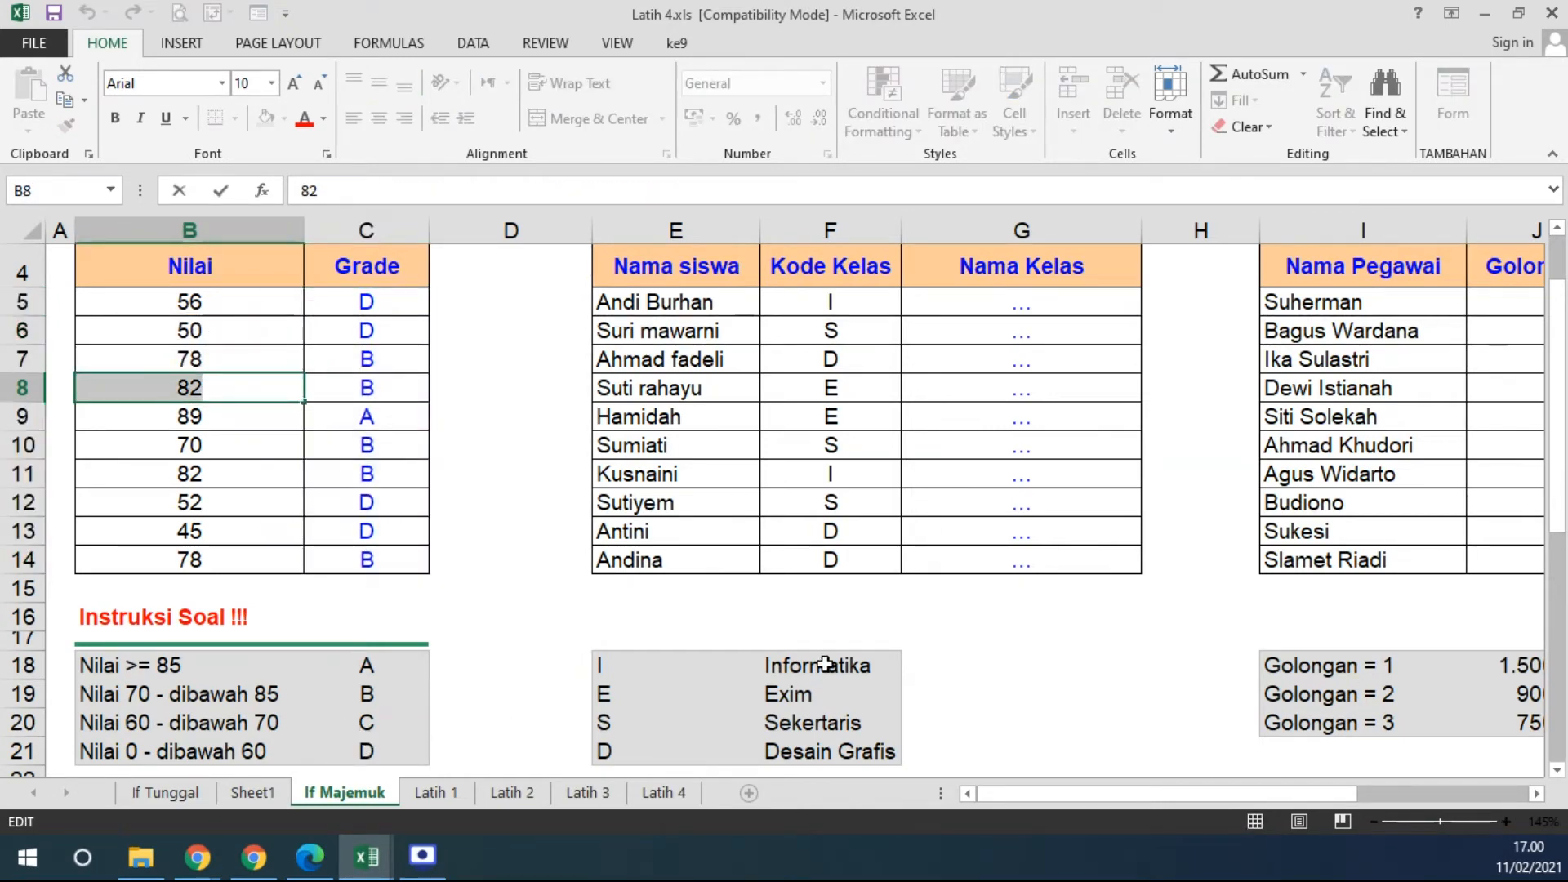
{"action": "type", "text": "65"}
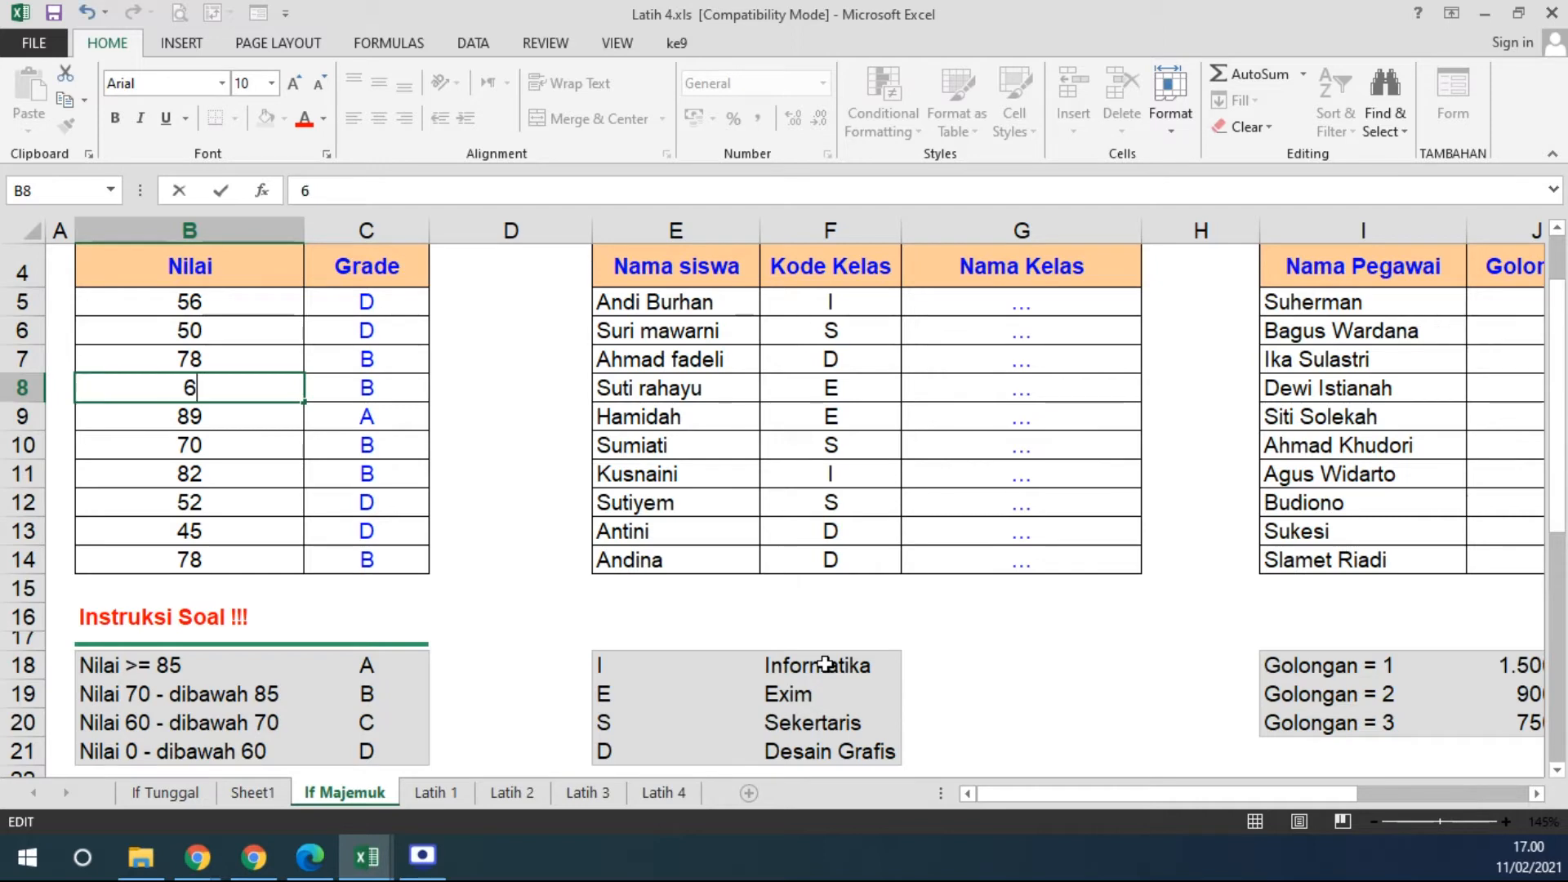
{"action": "key", "text": "Return"}
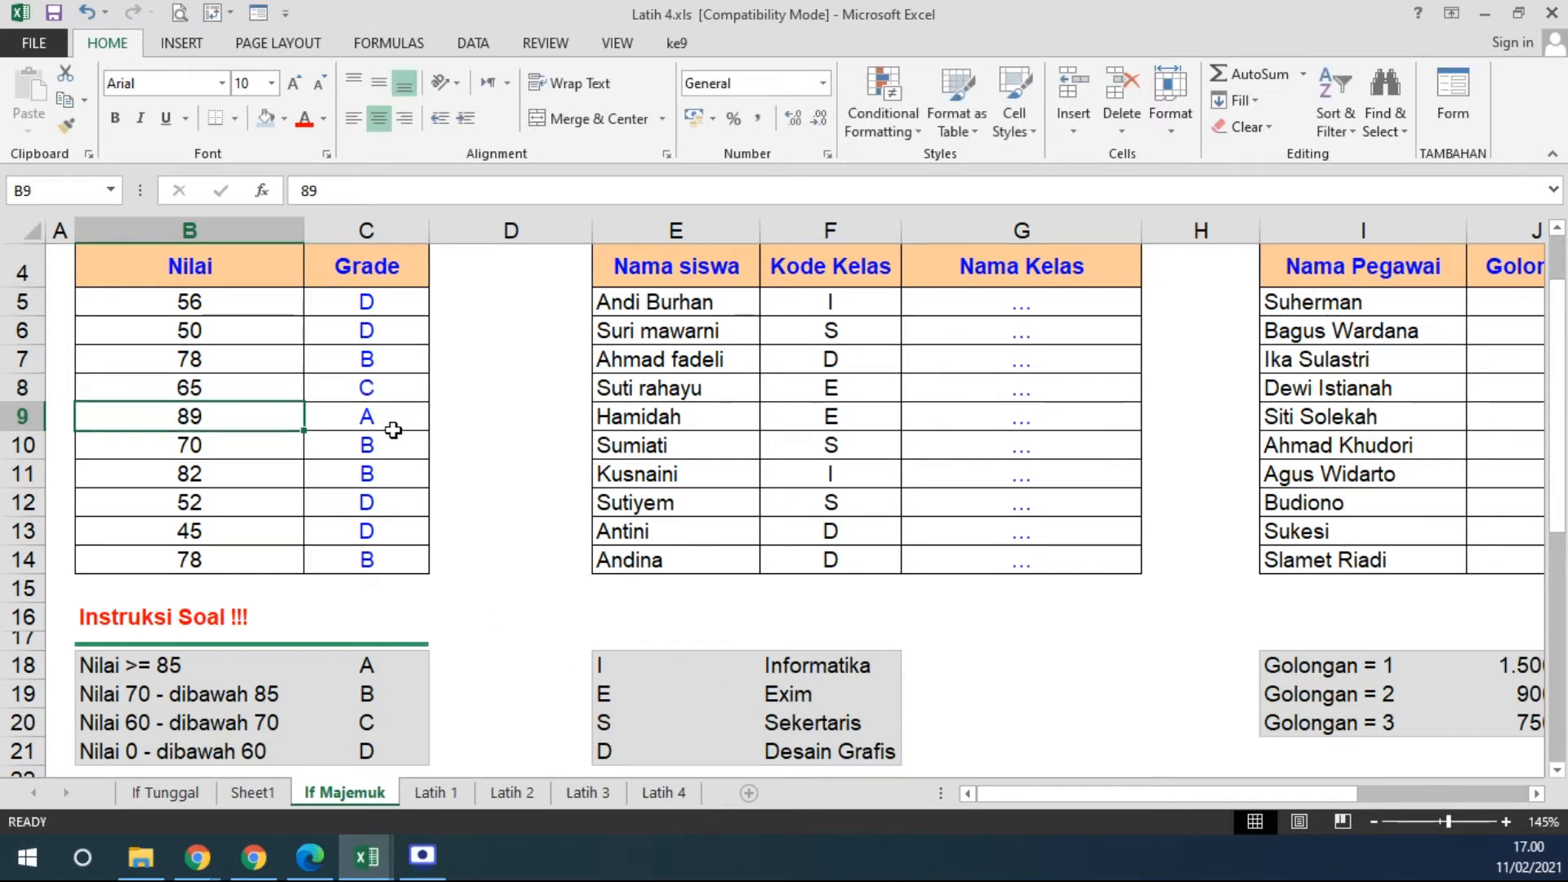
{"action": "left_click", "coordinate": [384, 390]}
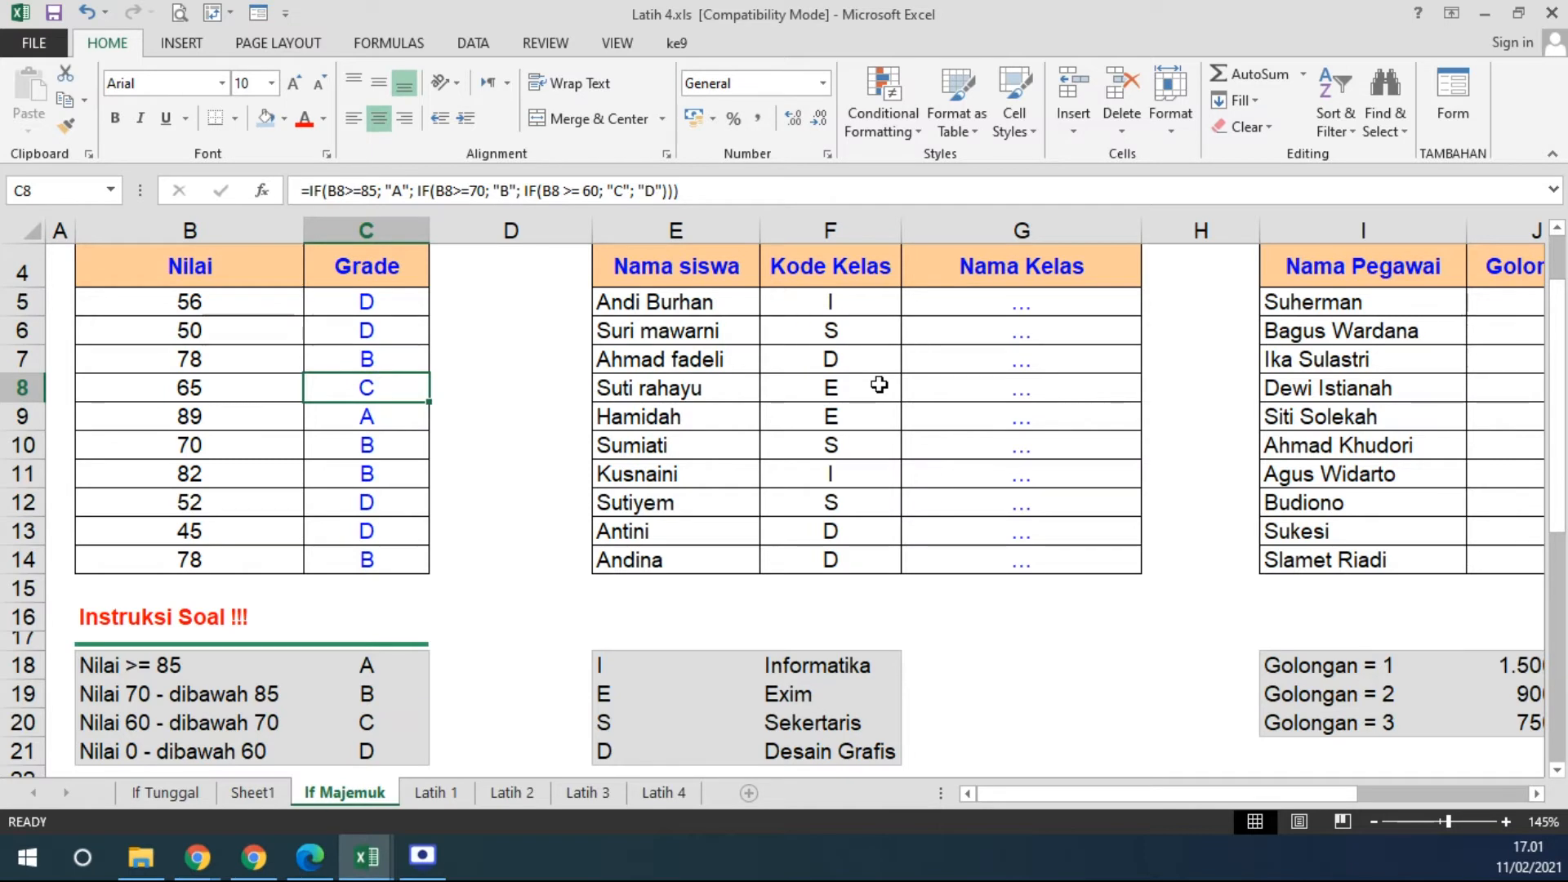
Begin a formula in G5, the first Nama Kelas cell, with an equals sign.
{"action": "left_click_drag", "start_coordinate": [1130, 798], "coordinate": [1275, 792]}
{"action": "left_click", "coordinate": [689, 311]}
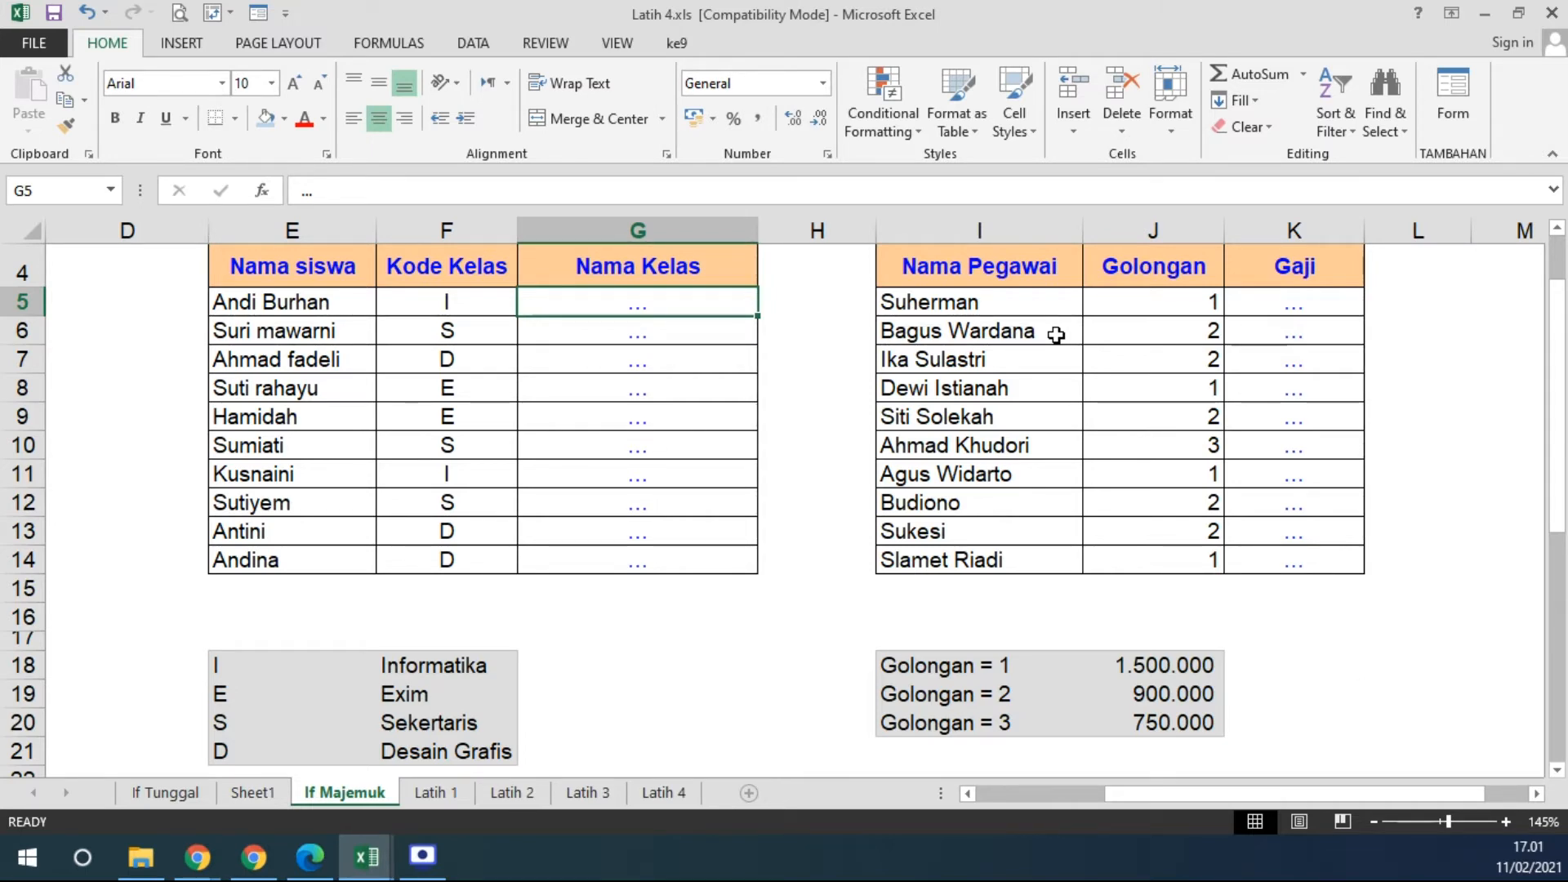
{"action": "type", "text": "="}
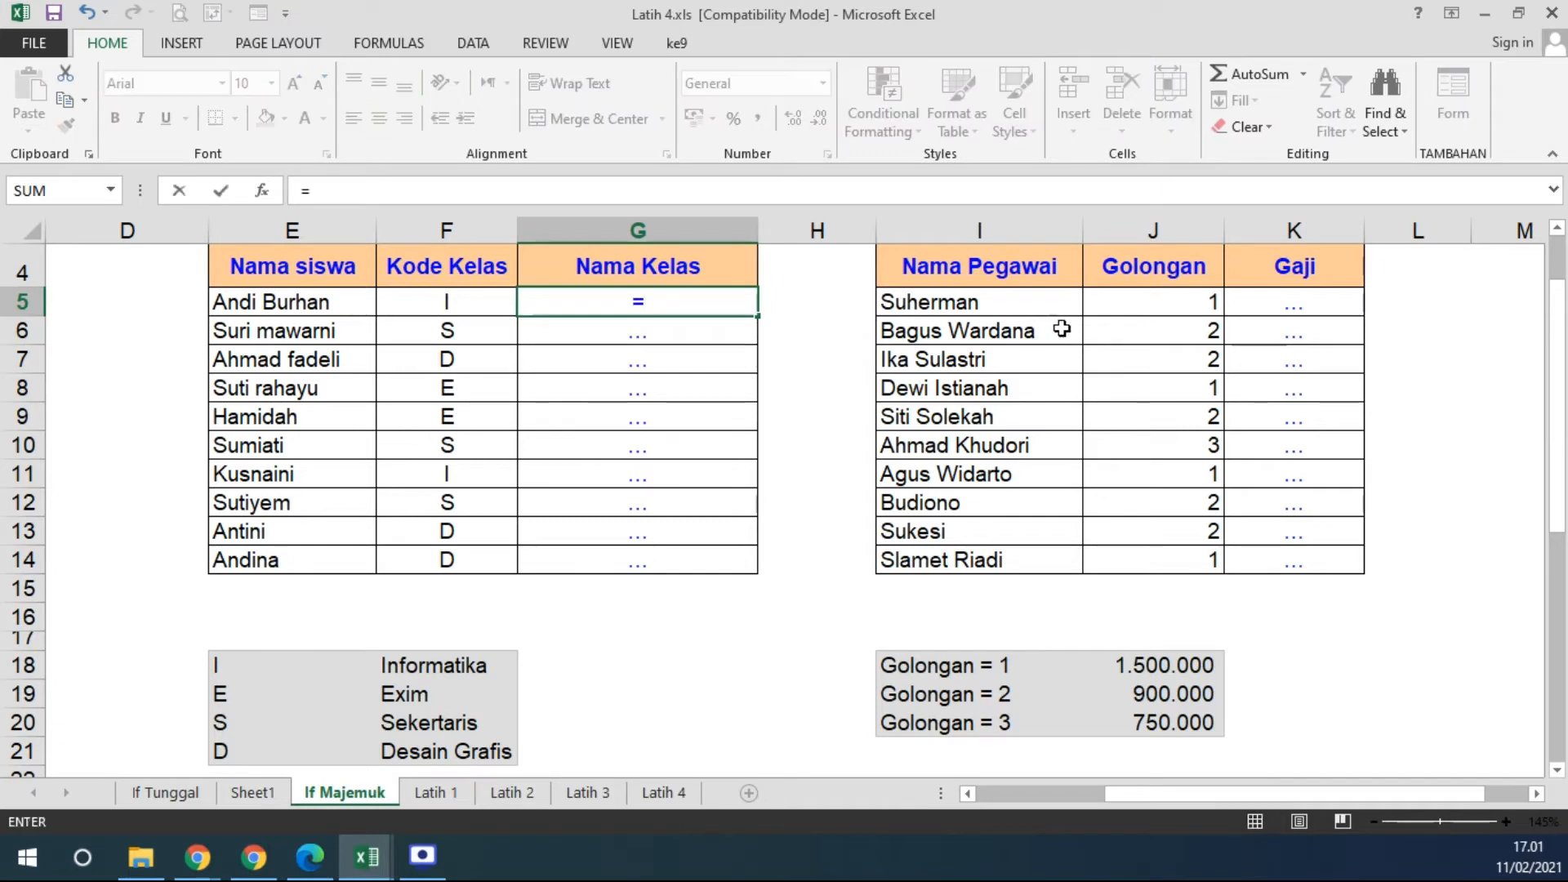
{"action": "left_click", "coordinate": [439, 306]}
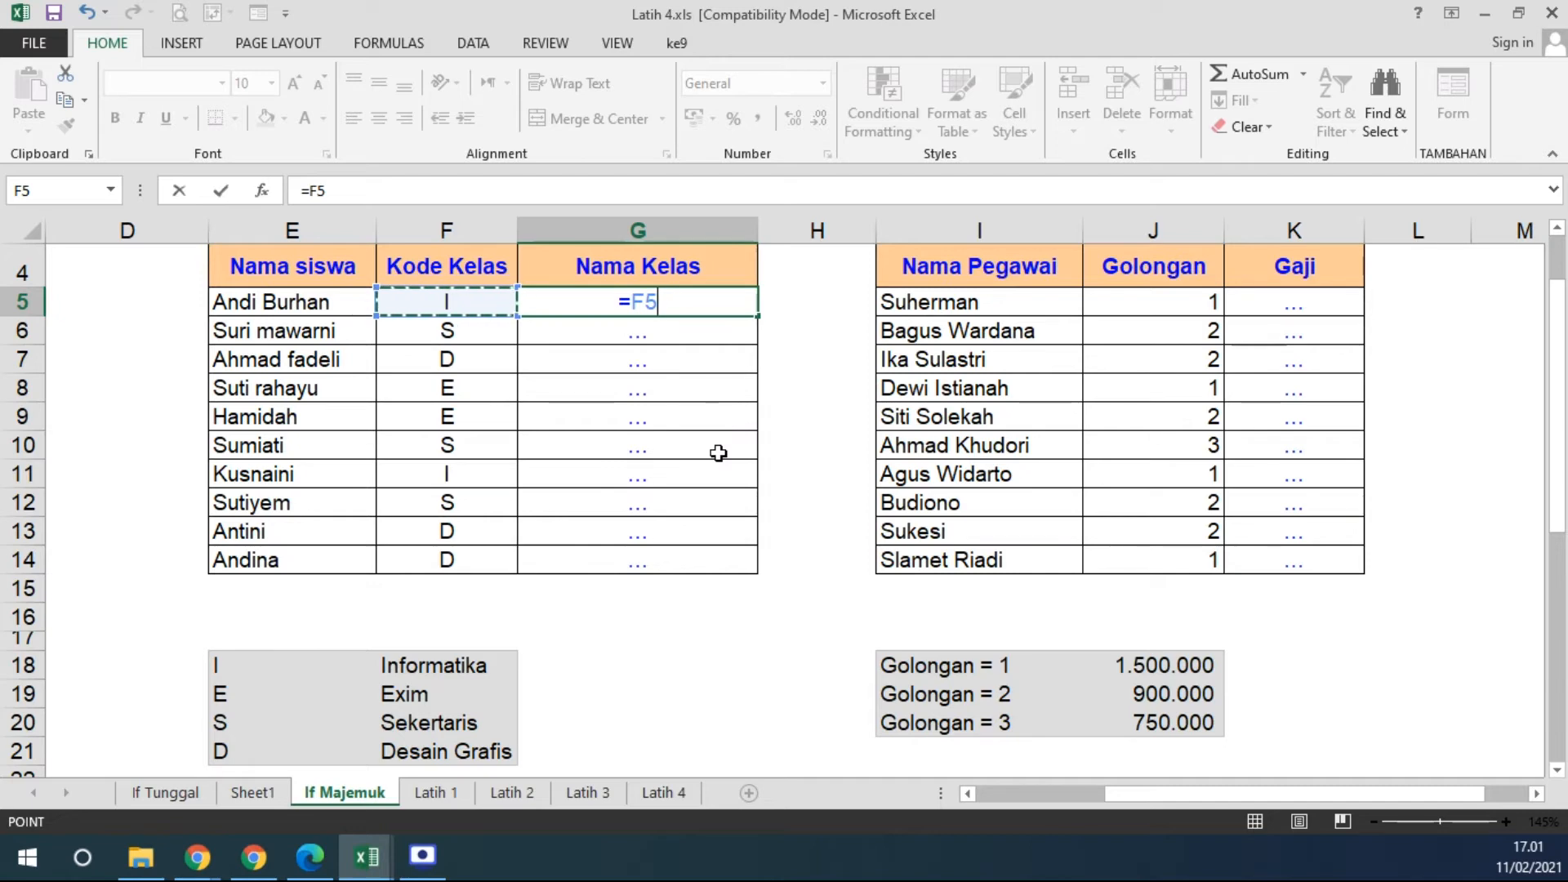
{"action": "key", "text": "BackSpace"}
{"action": "key", "text": "BackSpace"}
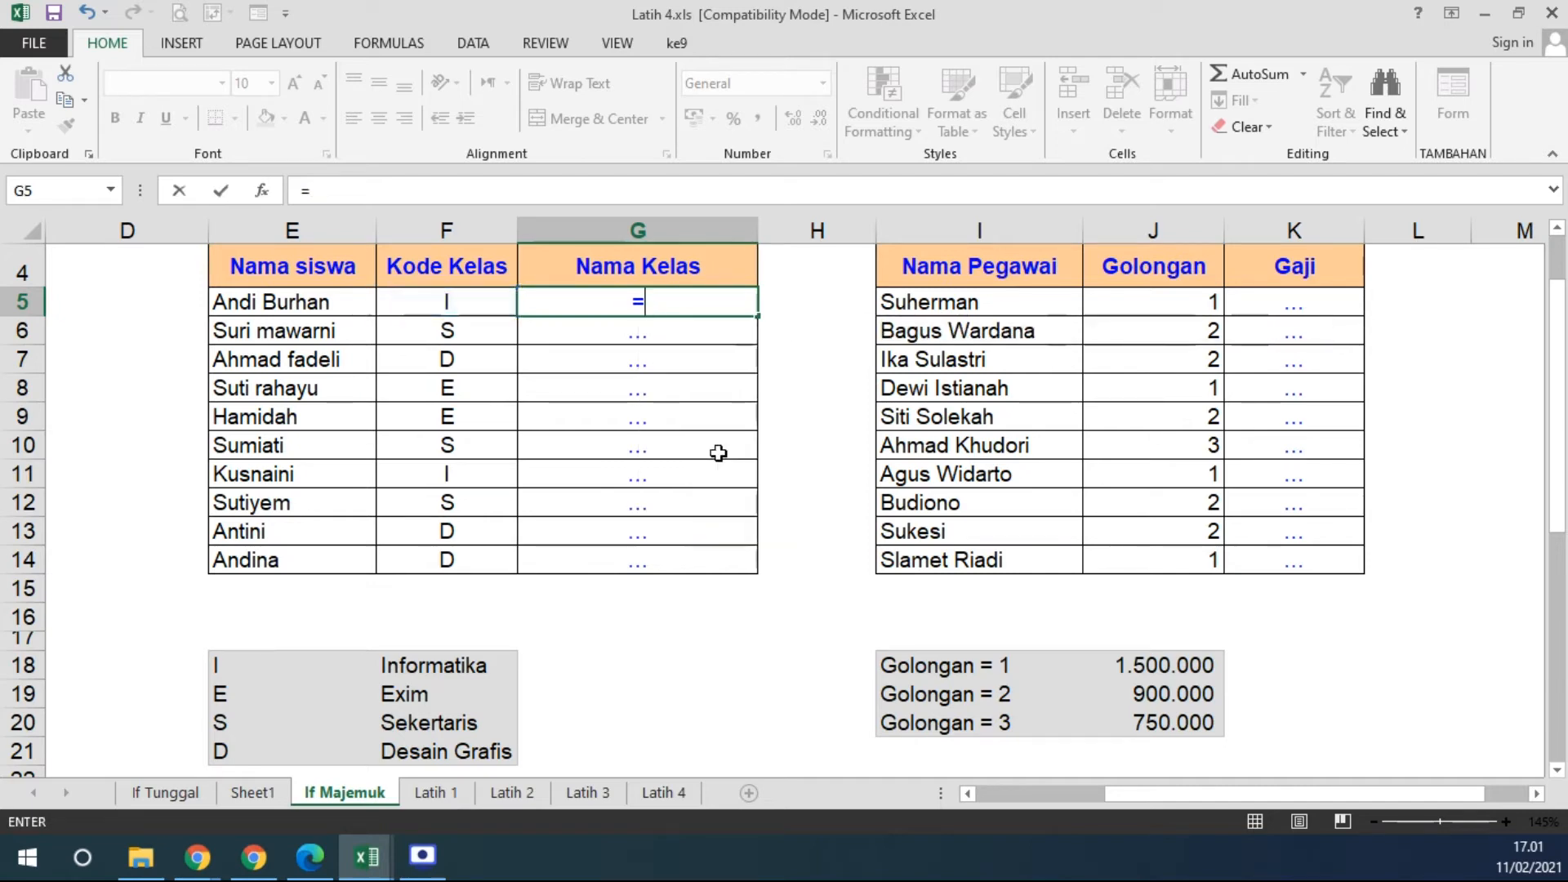
Enter the first IF in the G5 formula, testing F5="I" and returning "INFORMATIKA" when true.
{"action": "type", "text": "IF("}
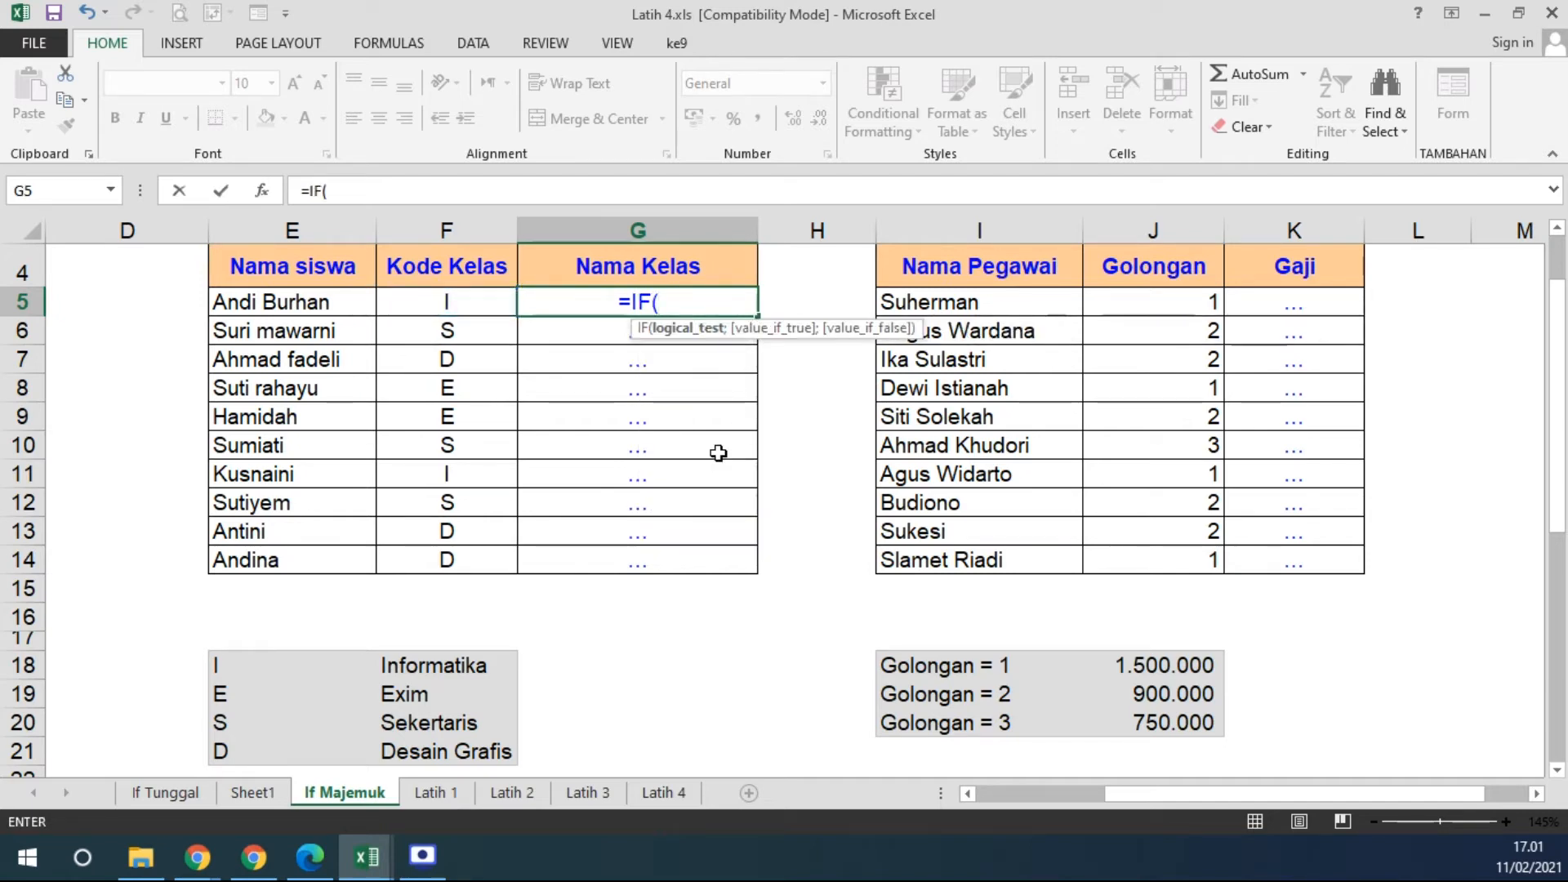
{"action": "left_click", "coordinate": [462, 304]}
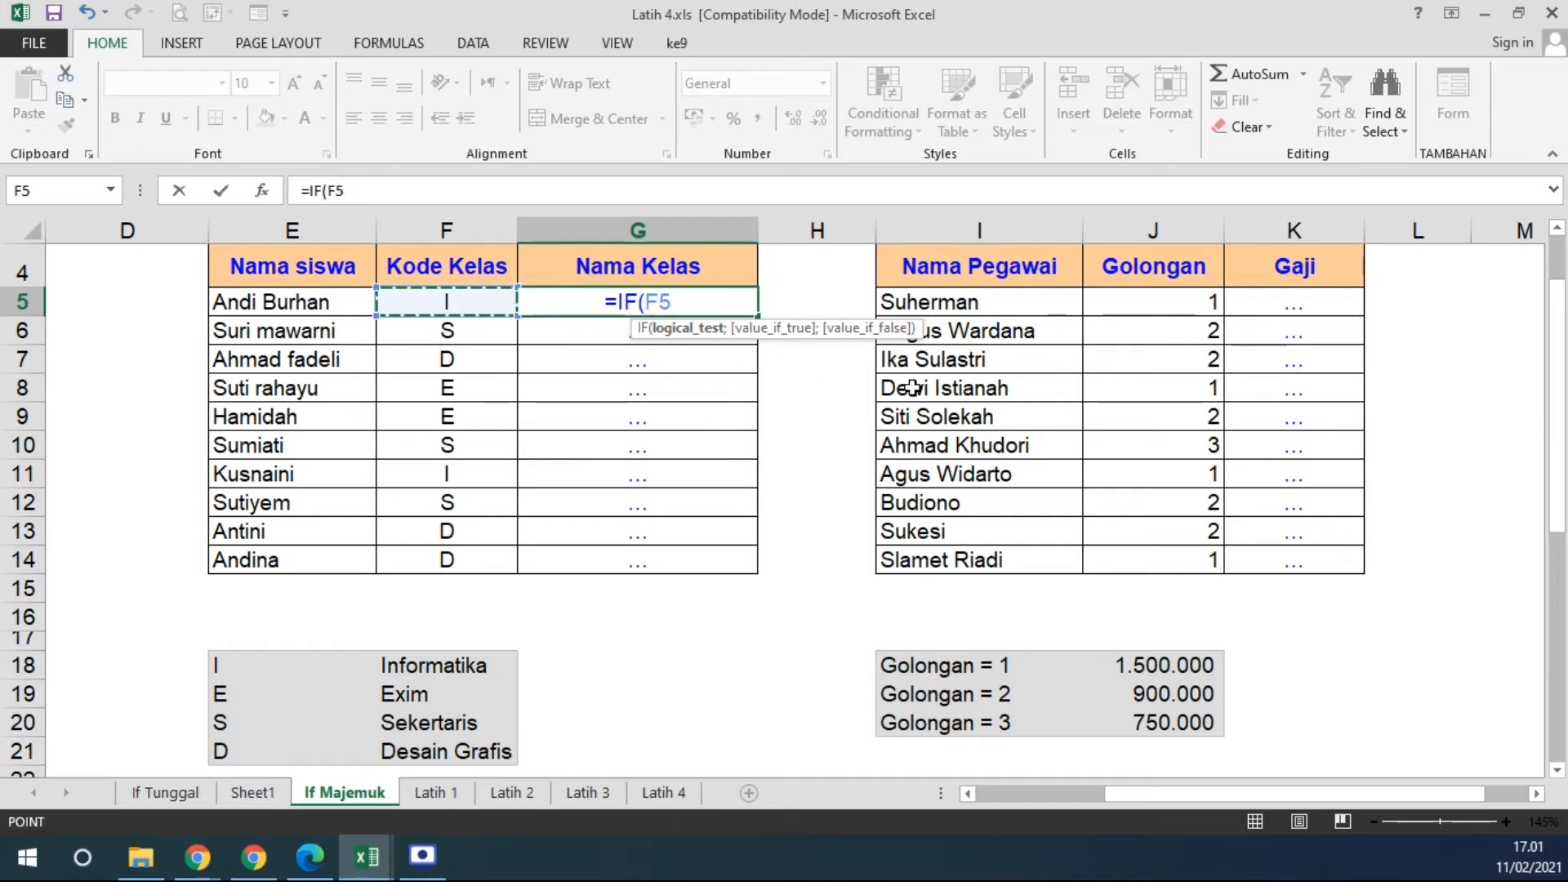
{"action": "type", "text": "=\"I\""}
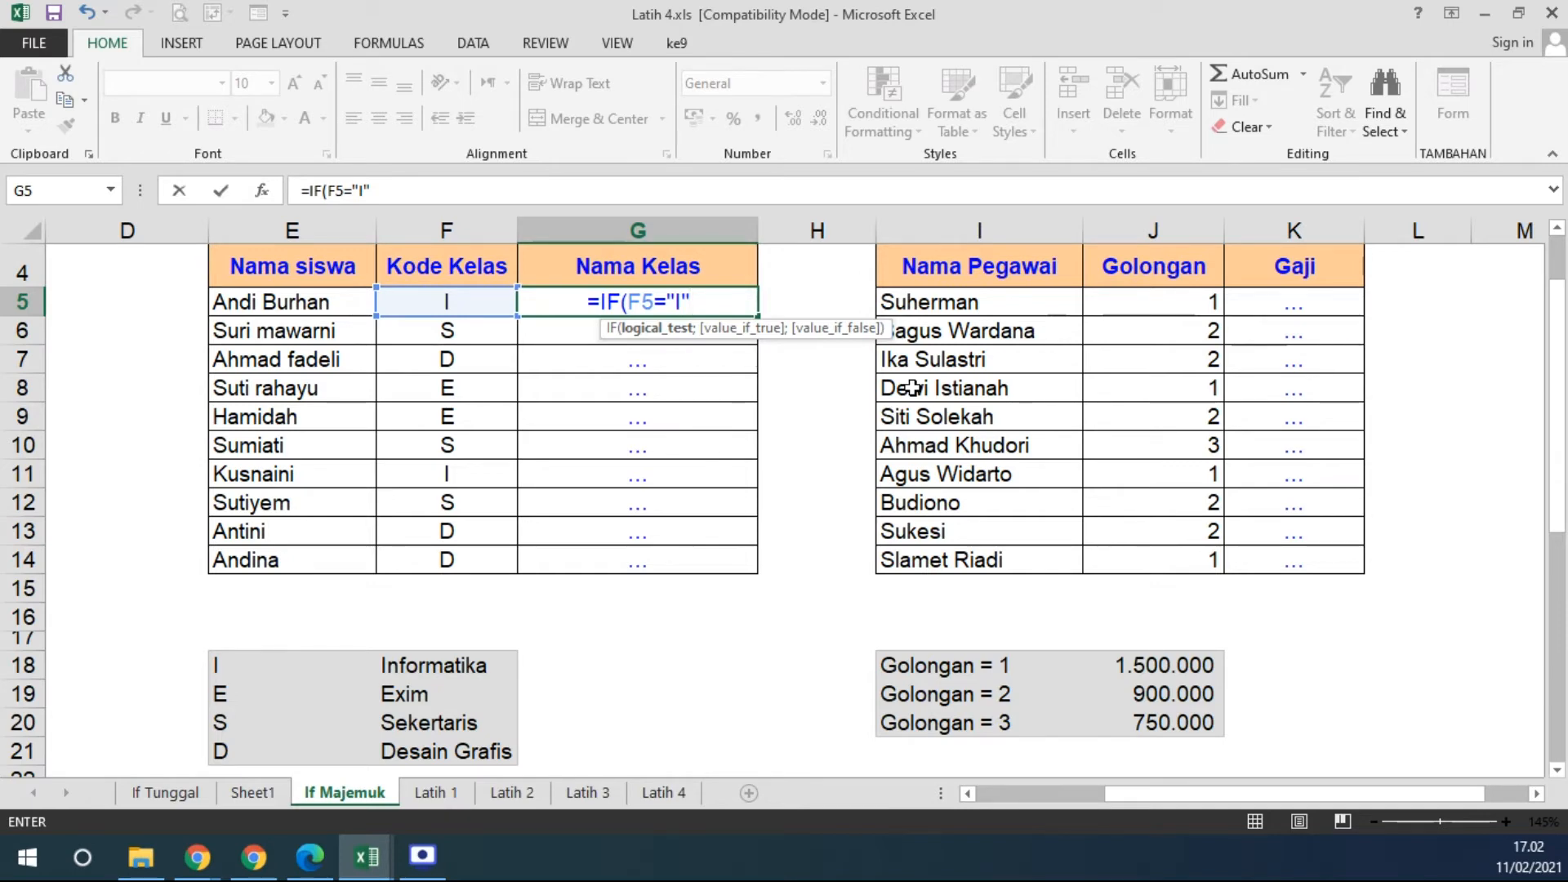
{"action": "type", "text": ";"}
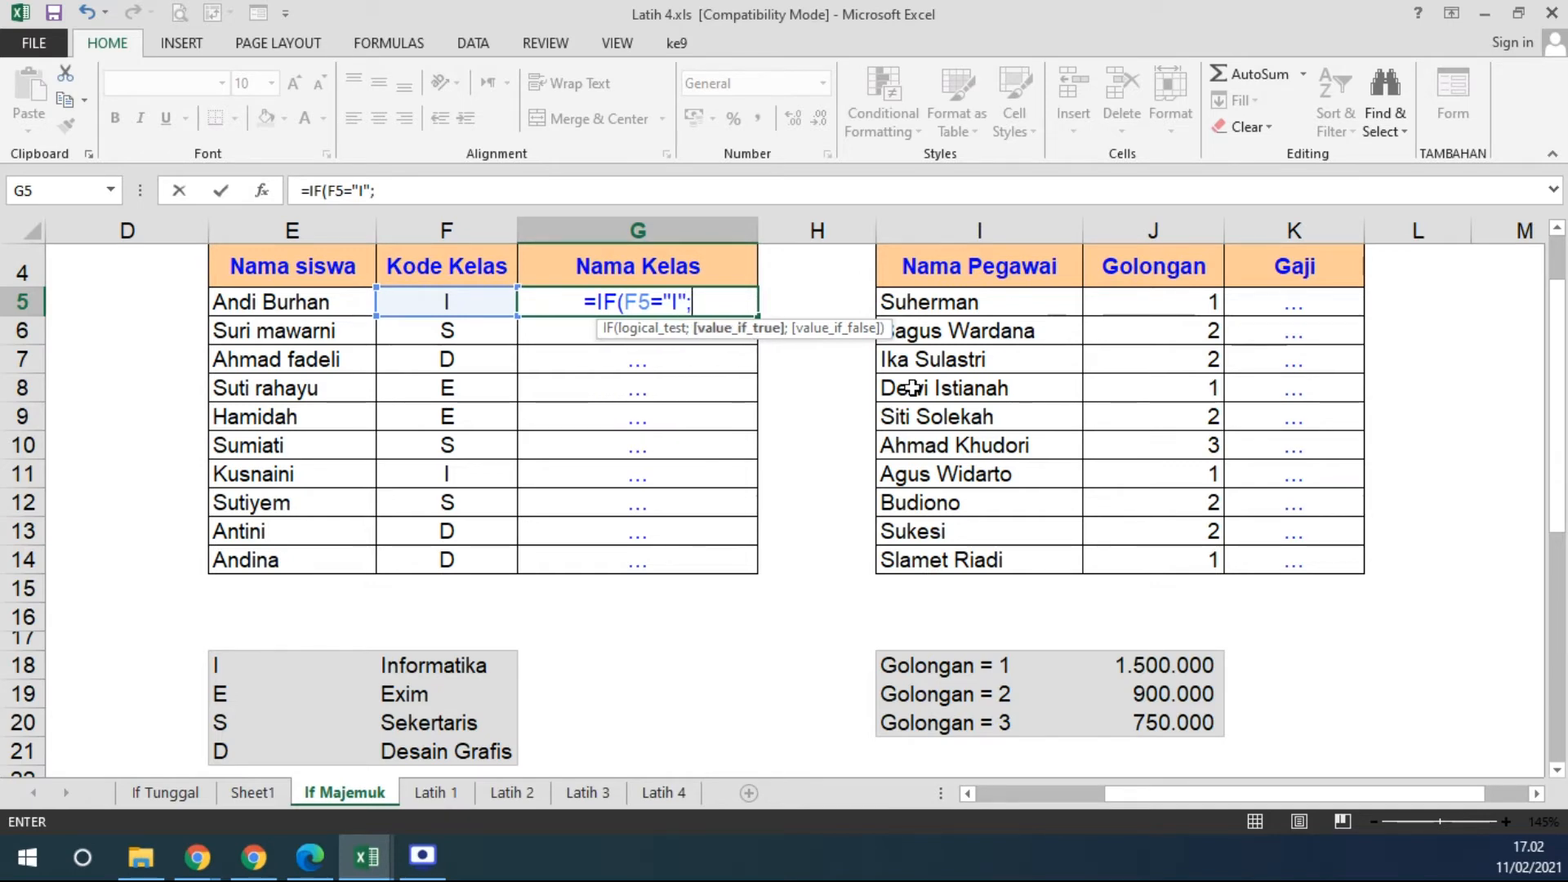
{"action": "type", "text": " \"IN"}
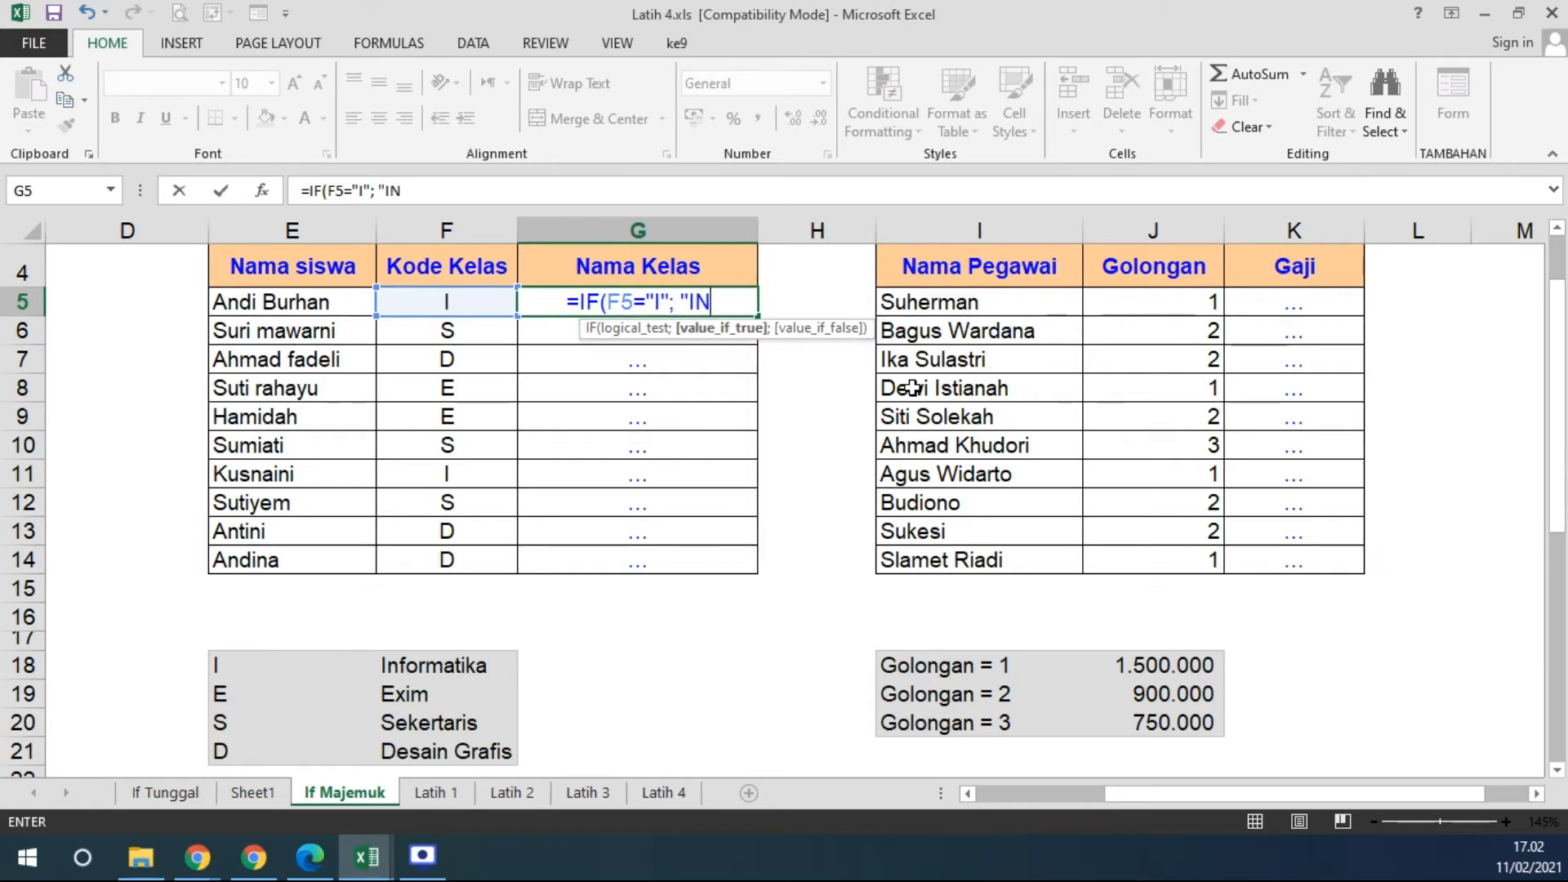
{"action": "type", "text": "FORMA"}
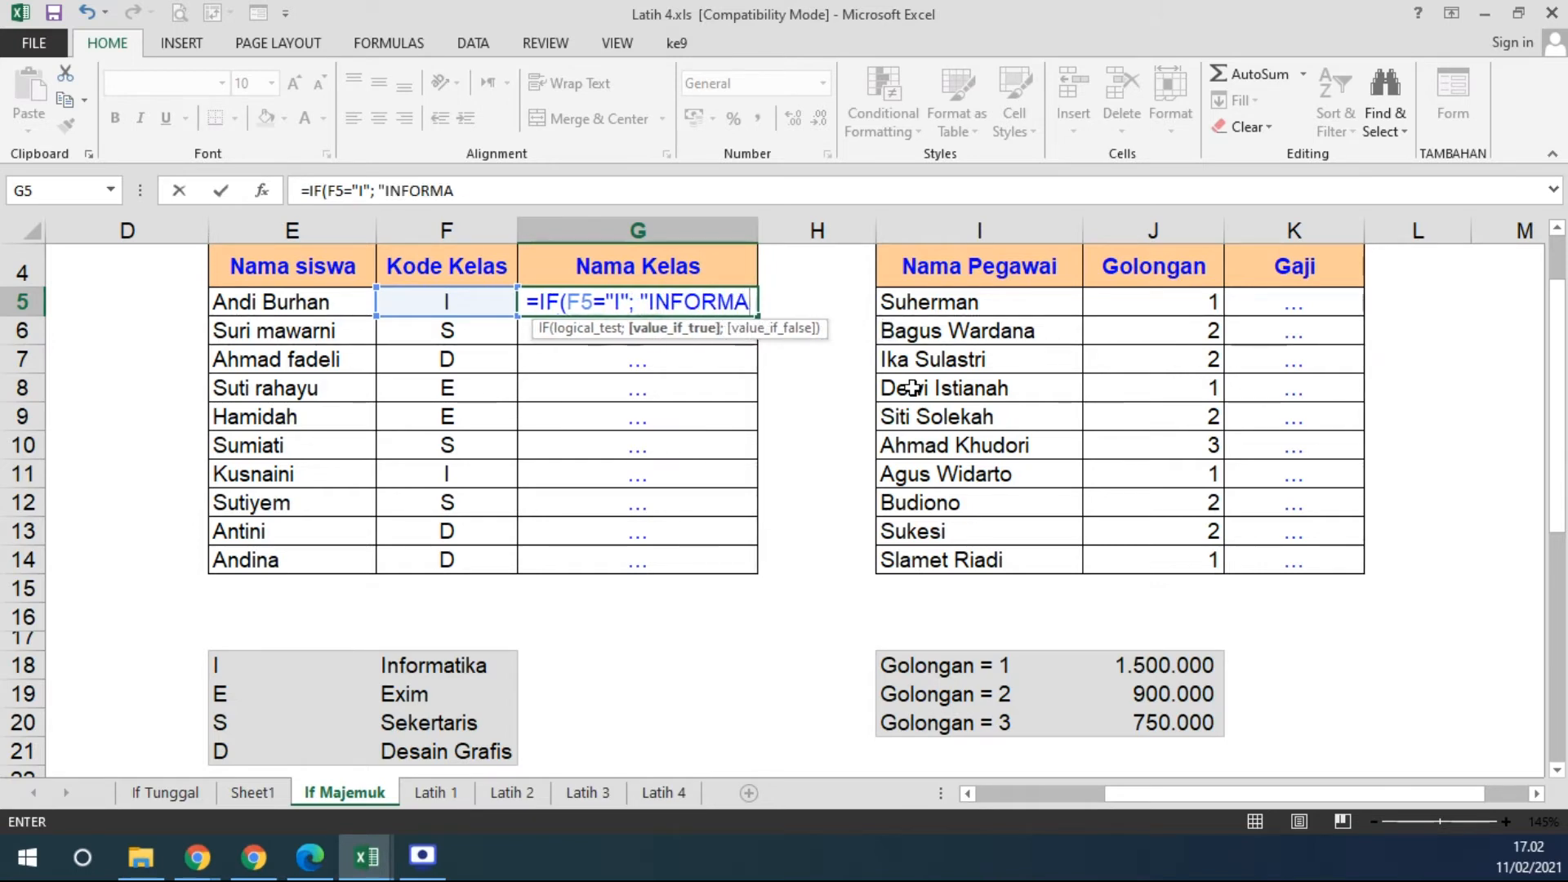
{"action": "type", "text": "TIKA\";"}
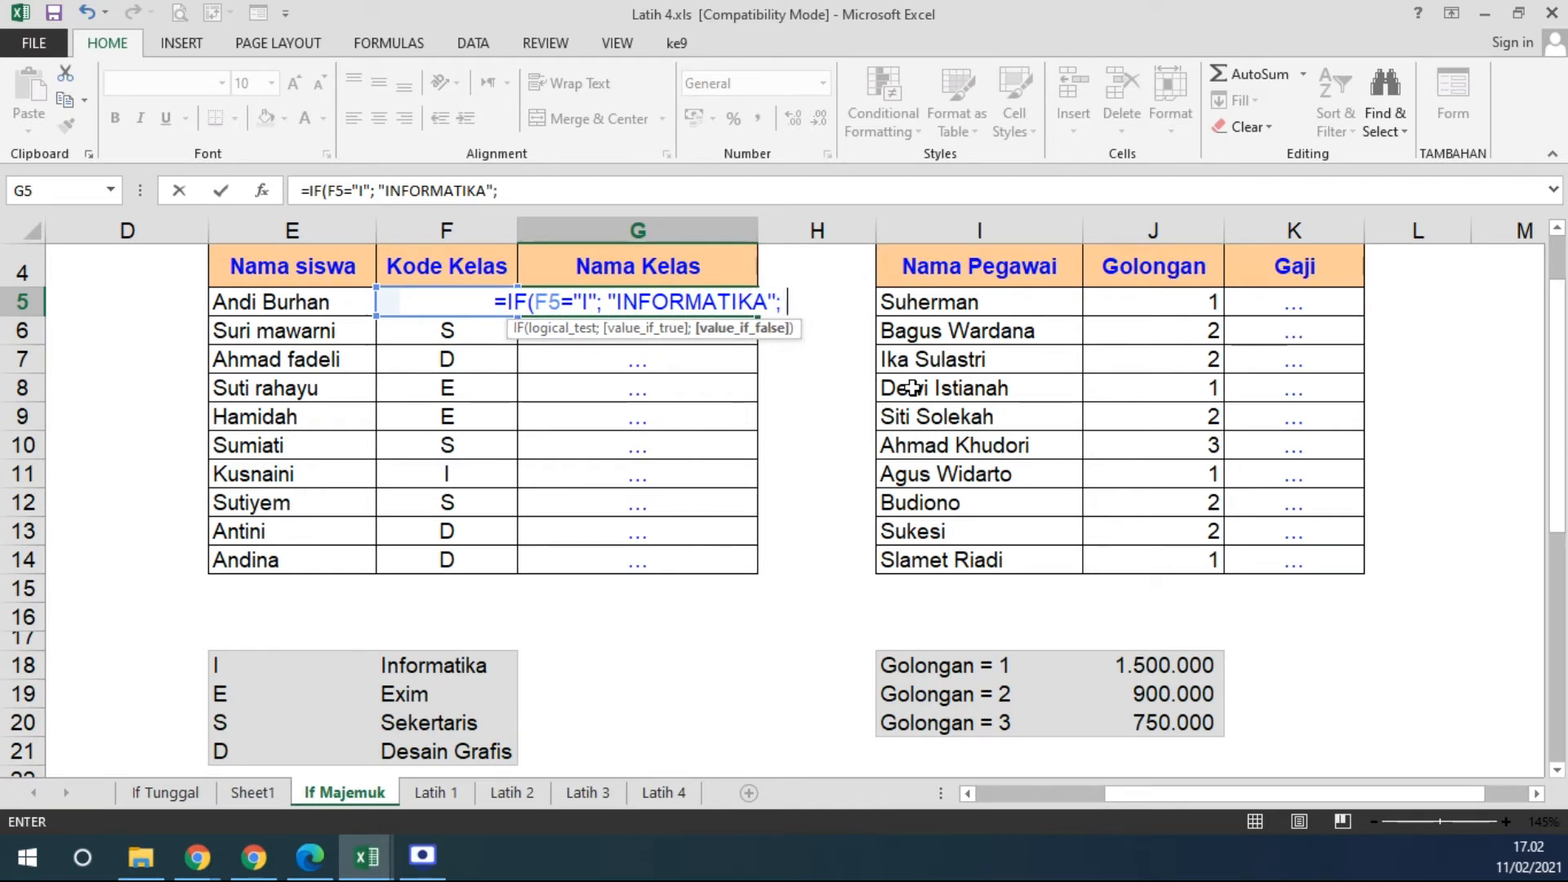
Nest a second IF in the G5 formula that tests F5="E" and returns "EXIM" when true.
{"action": "type", "text": "IF("}
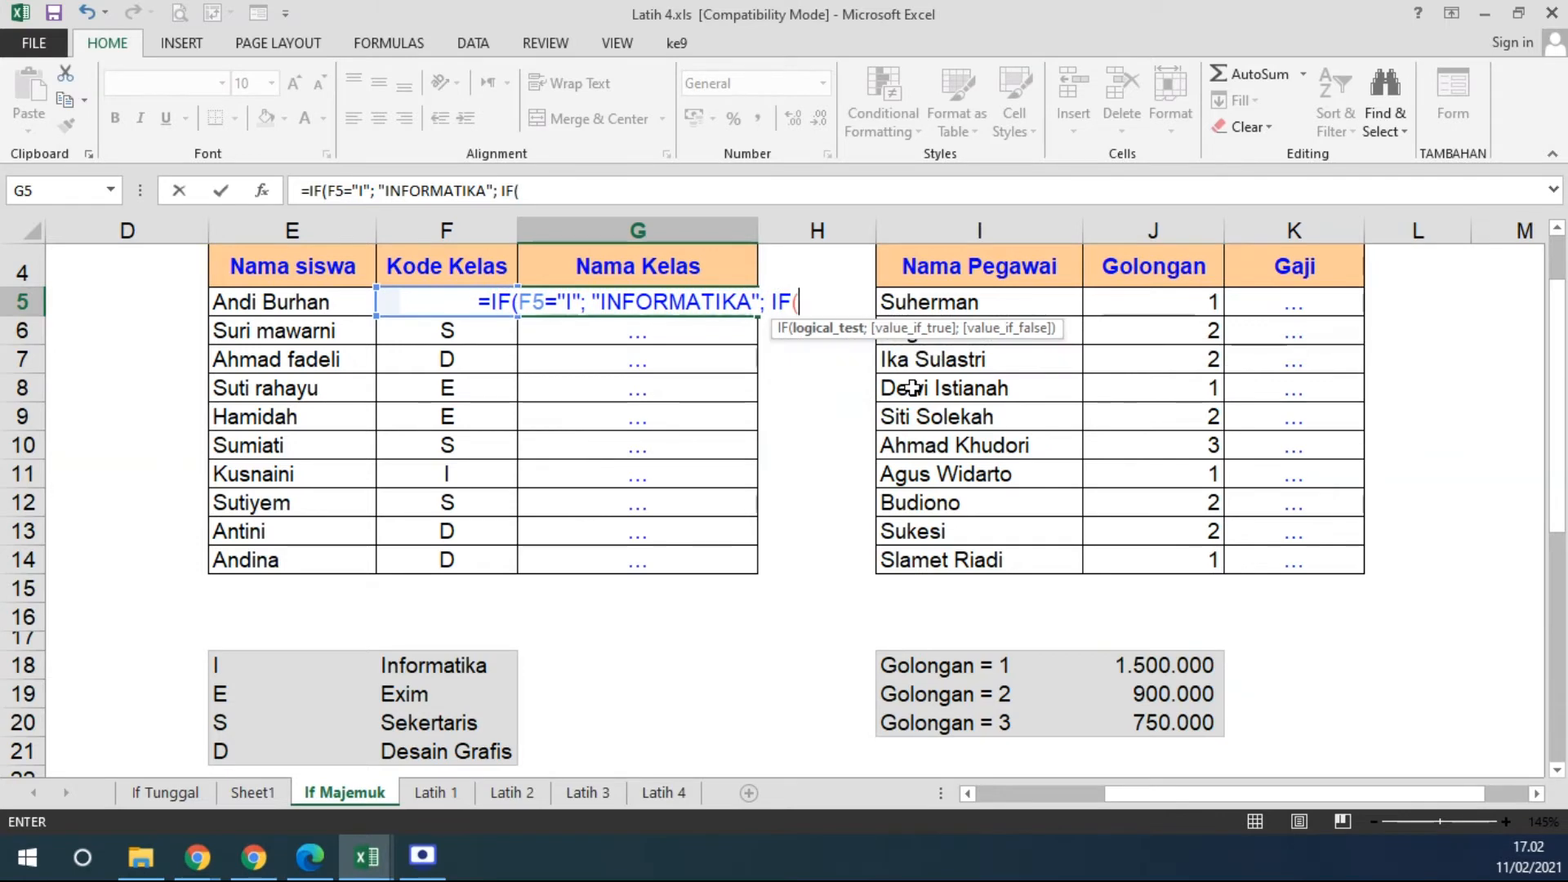
{"action": "type", "text": "F5"}
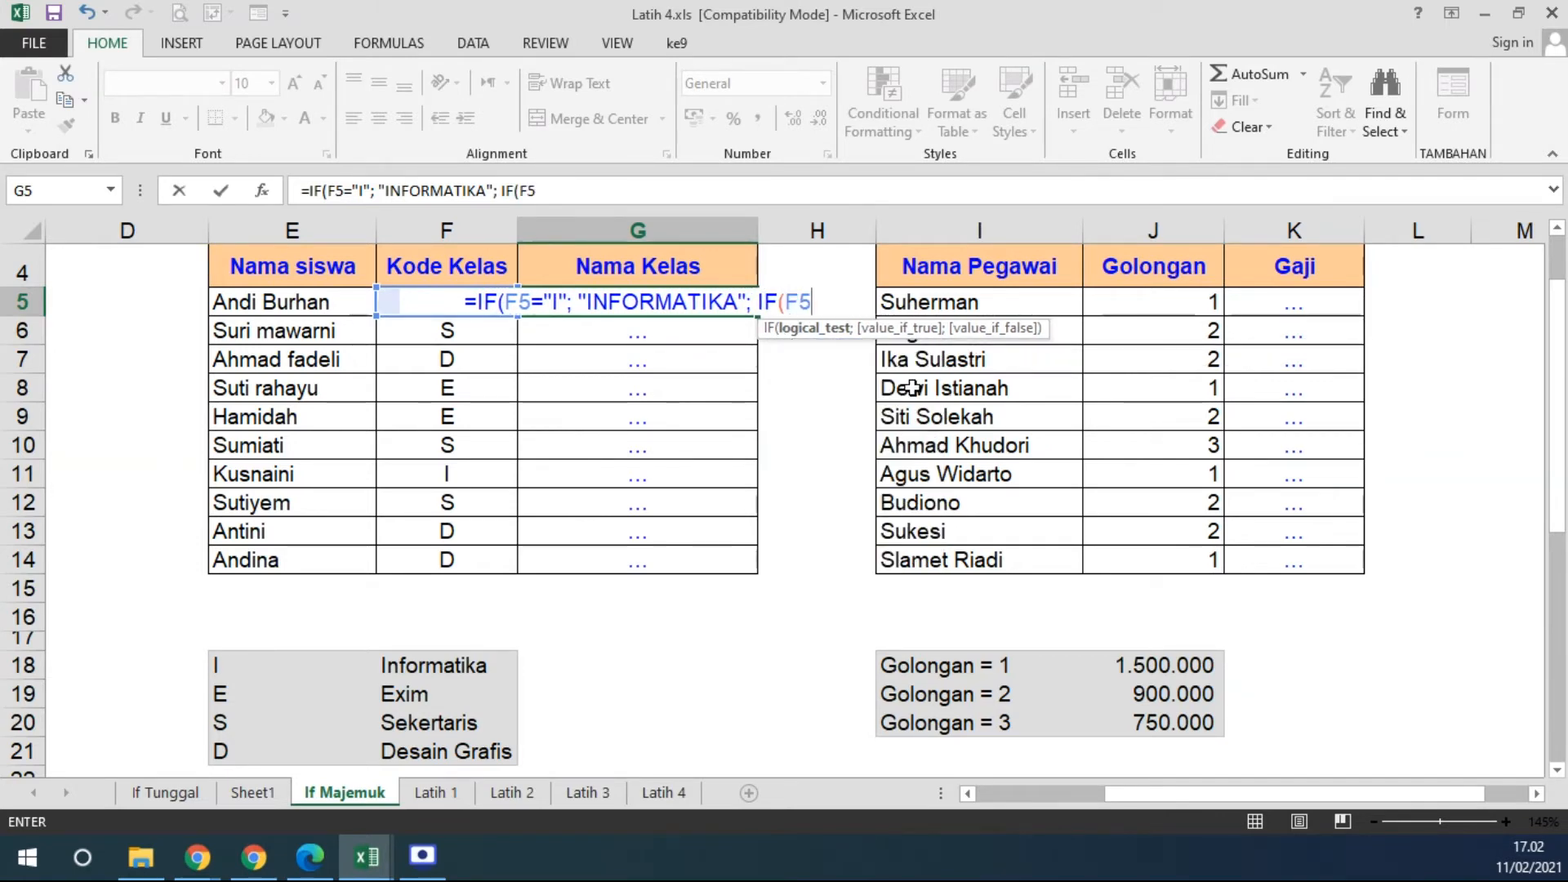
{"action": "type", "text": "="}
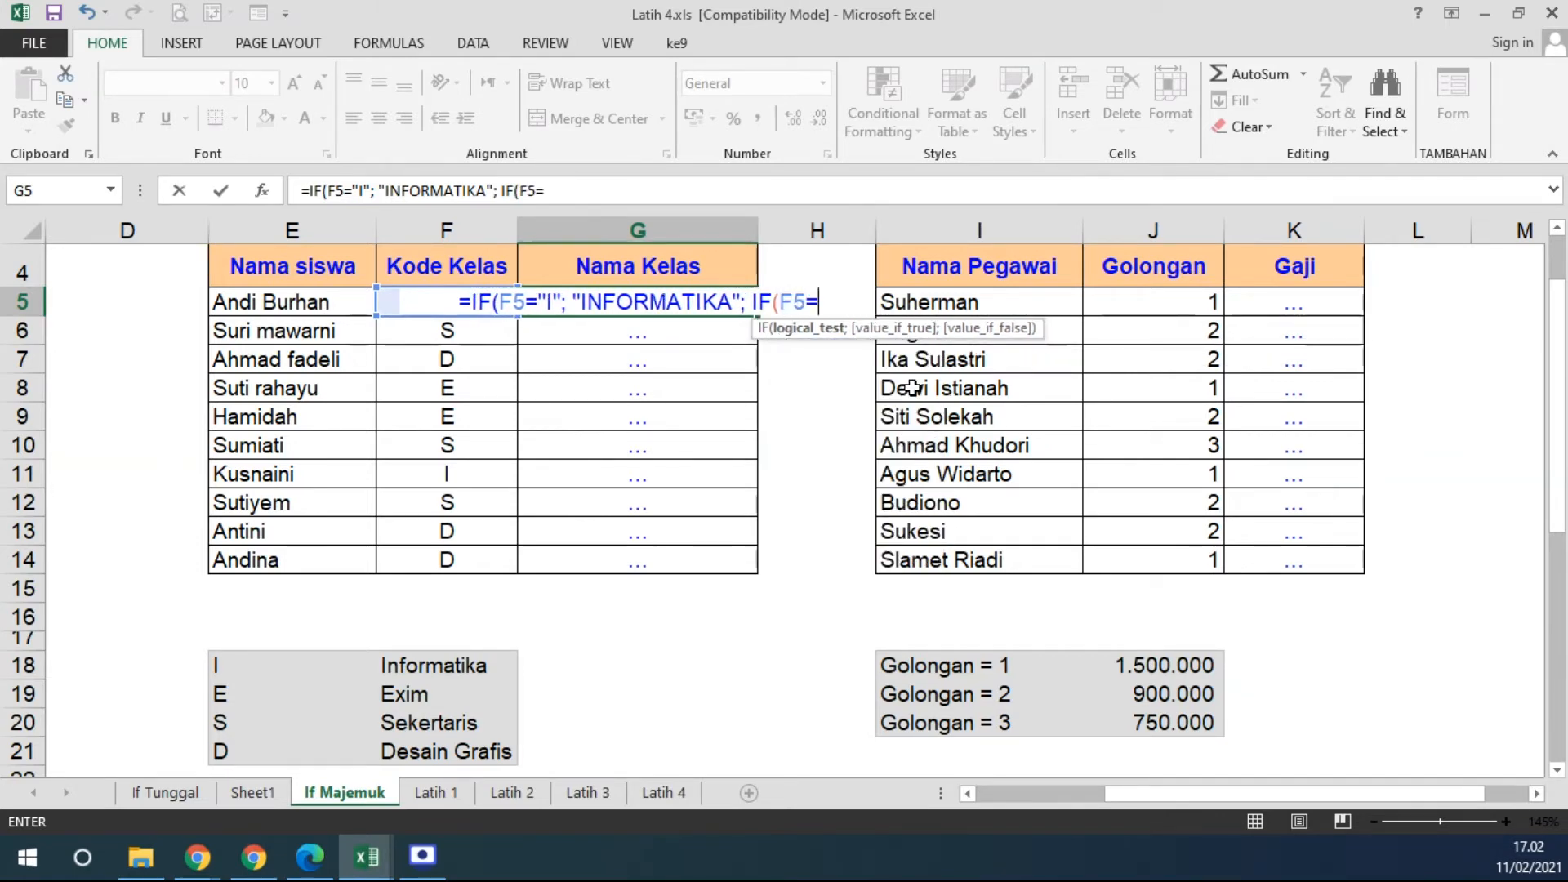
{"action": "type", "text": "\"R"}
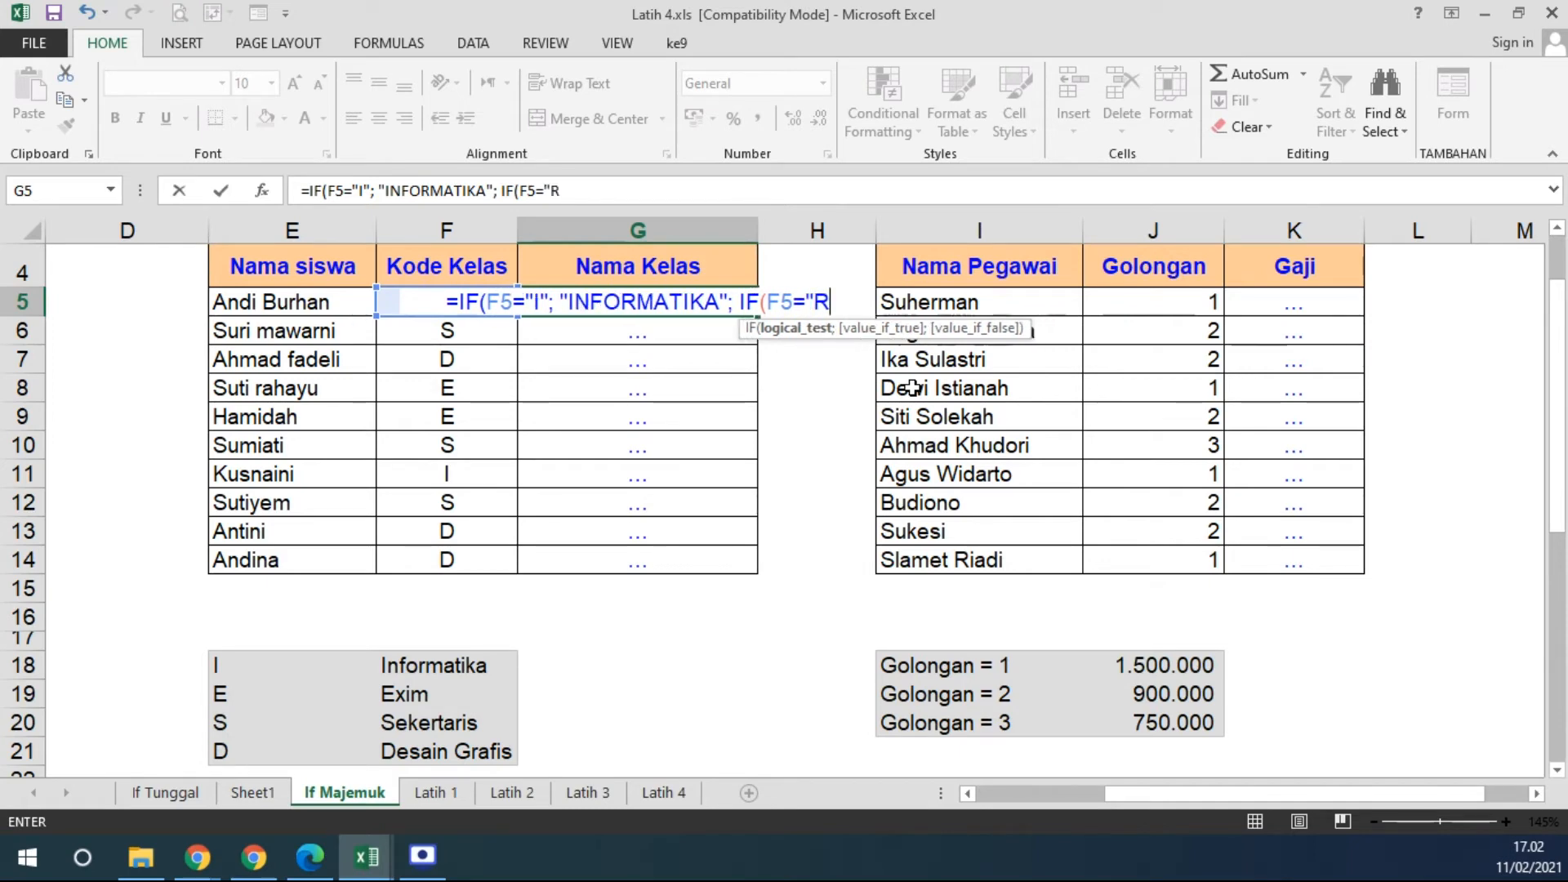
{"action": "key", "text": "BackSpace"}
{"action": "type", "text": "E\""}
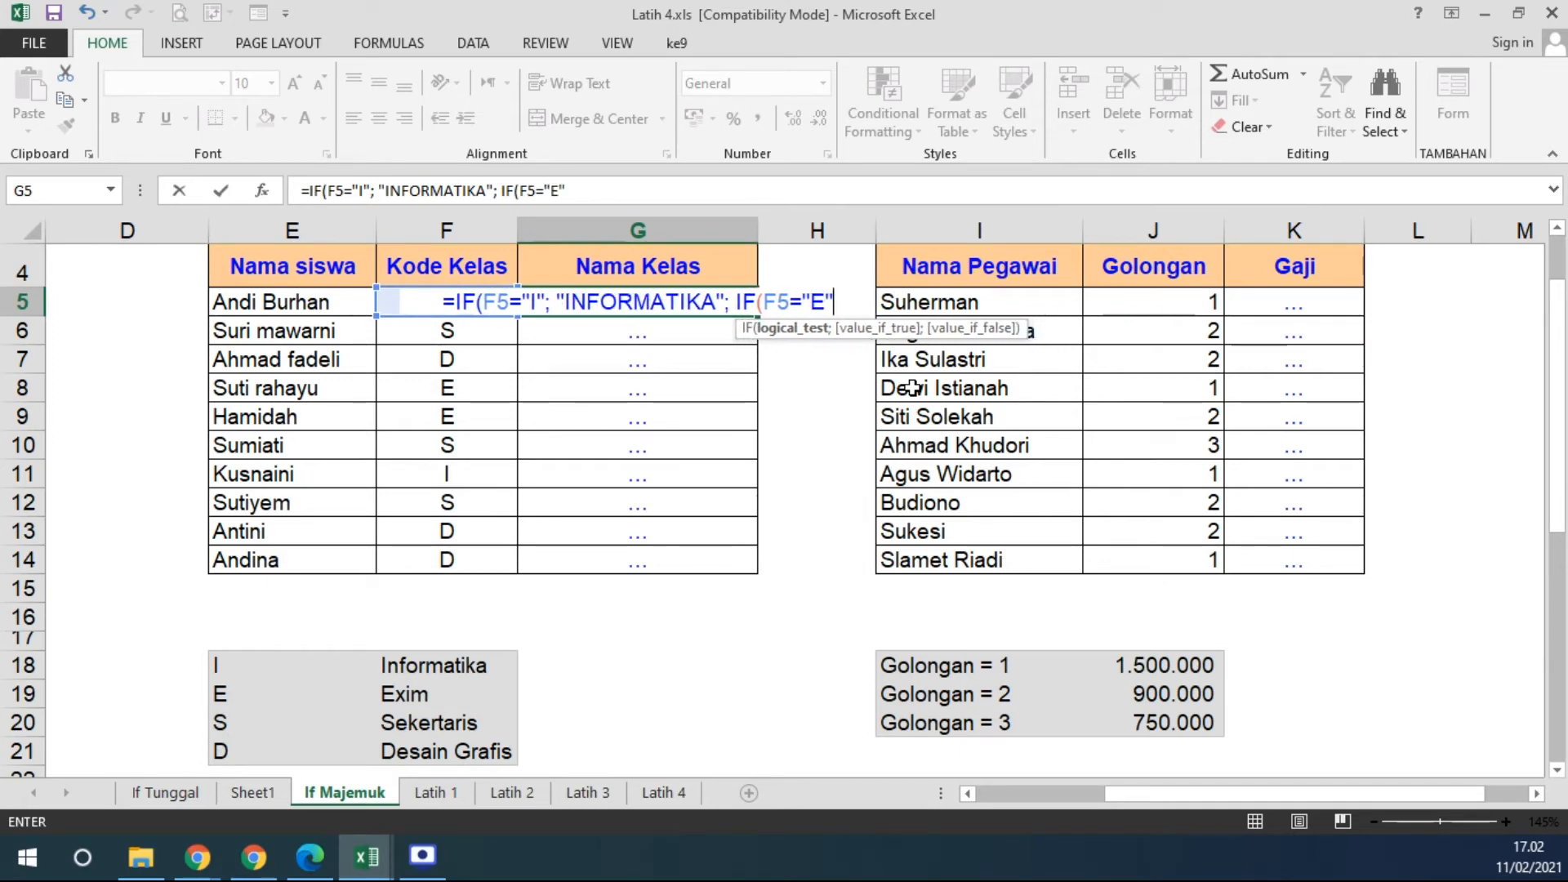
{"action": "type", "text": "; \""}
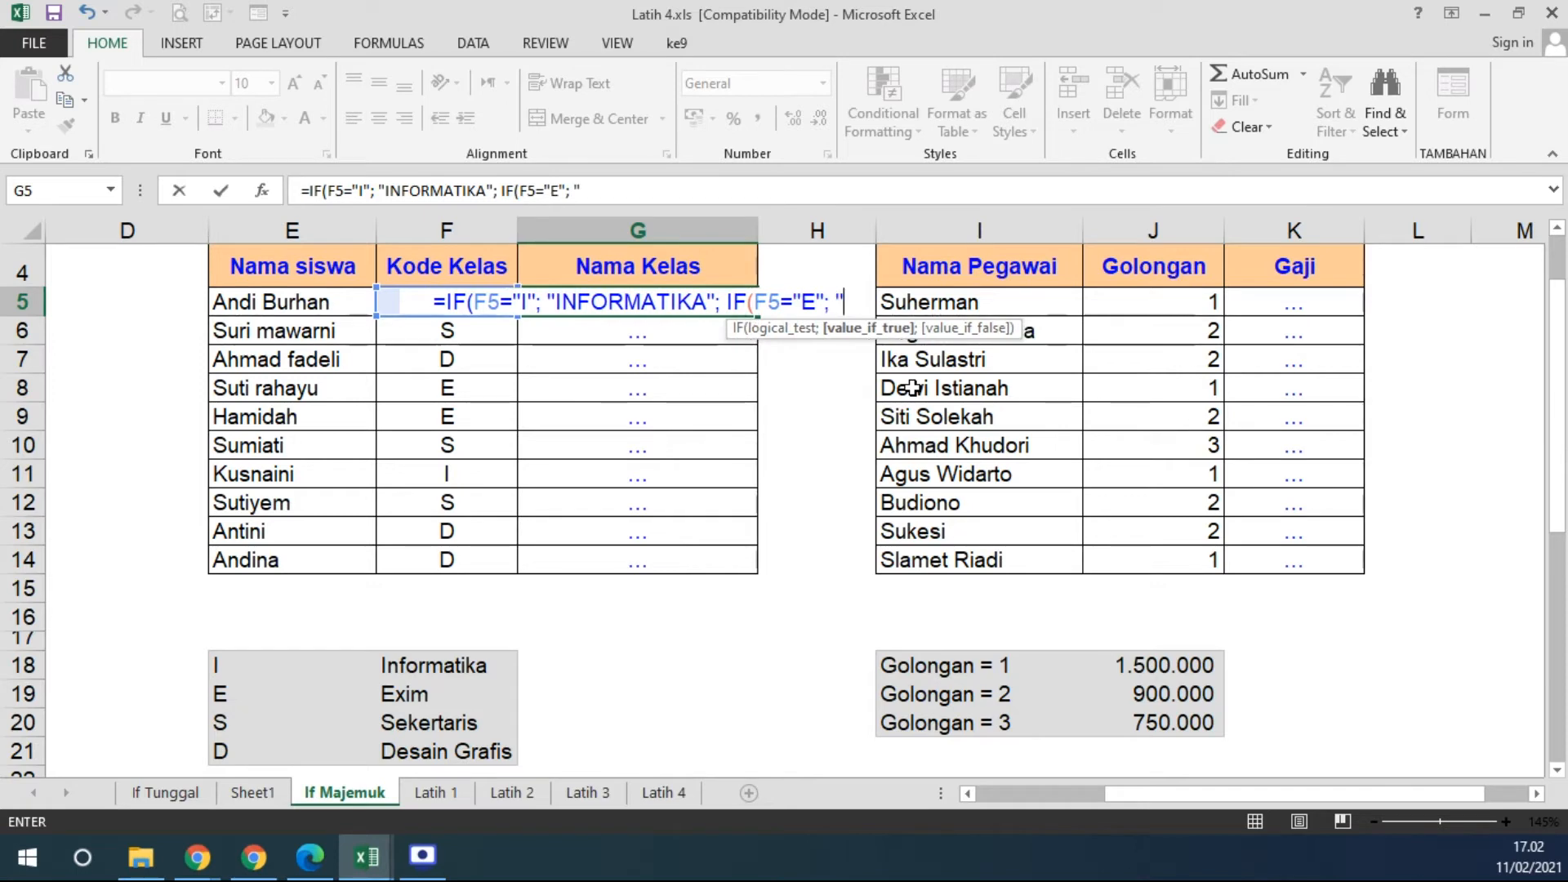
{"action": "type", "text": "EXIM"}
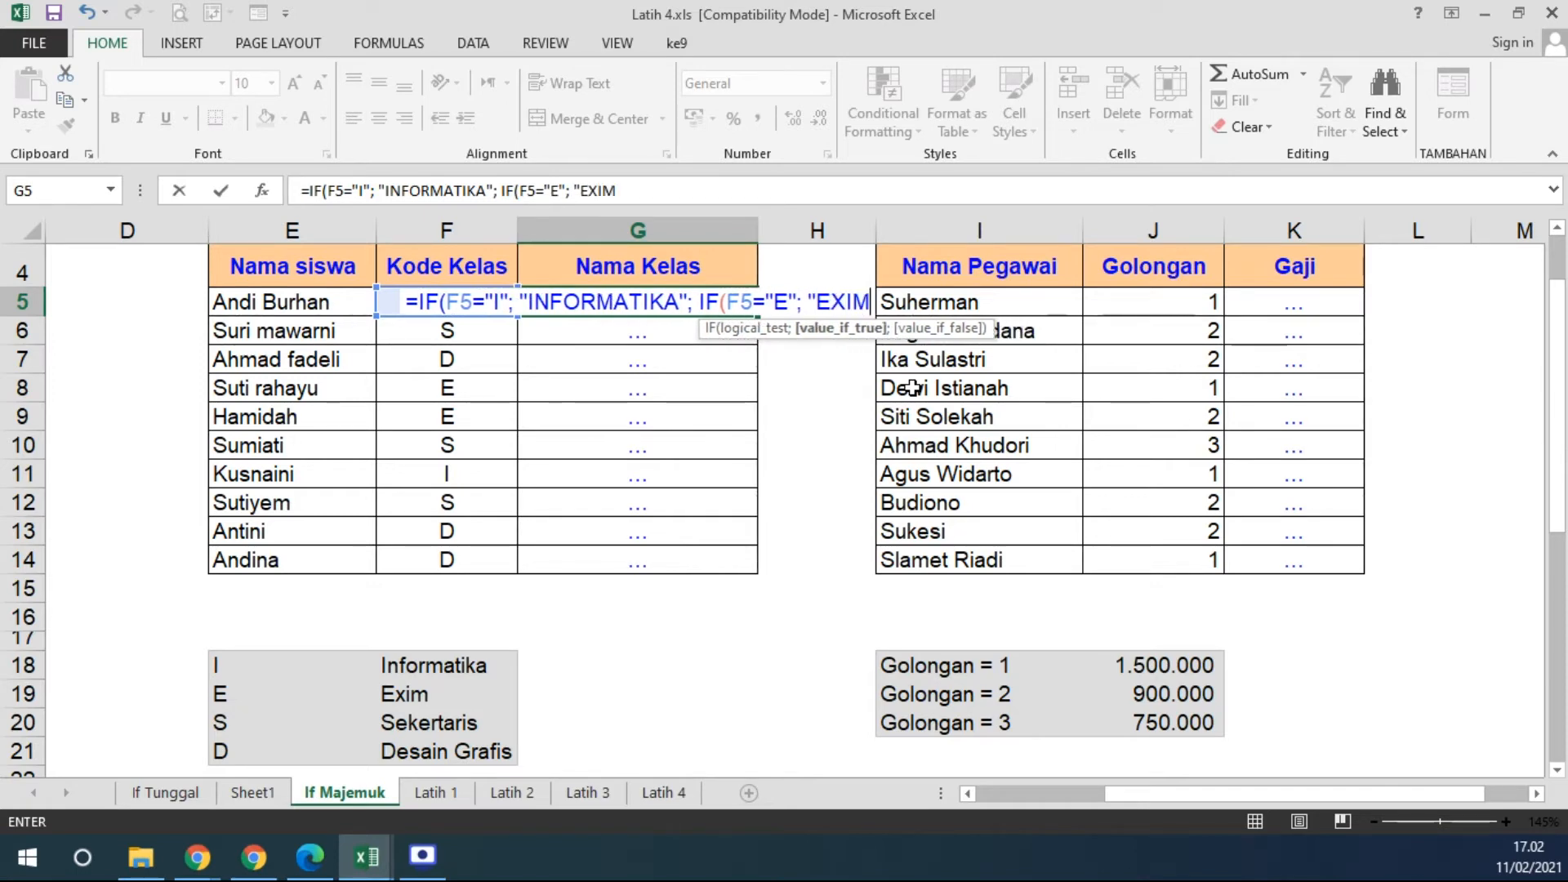
{"action": "type", "text": "\";"}
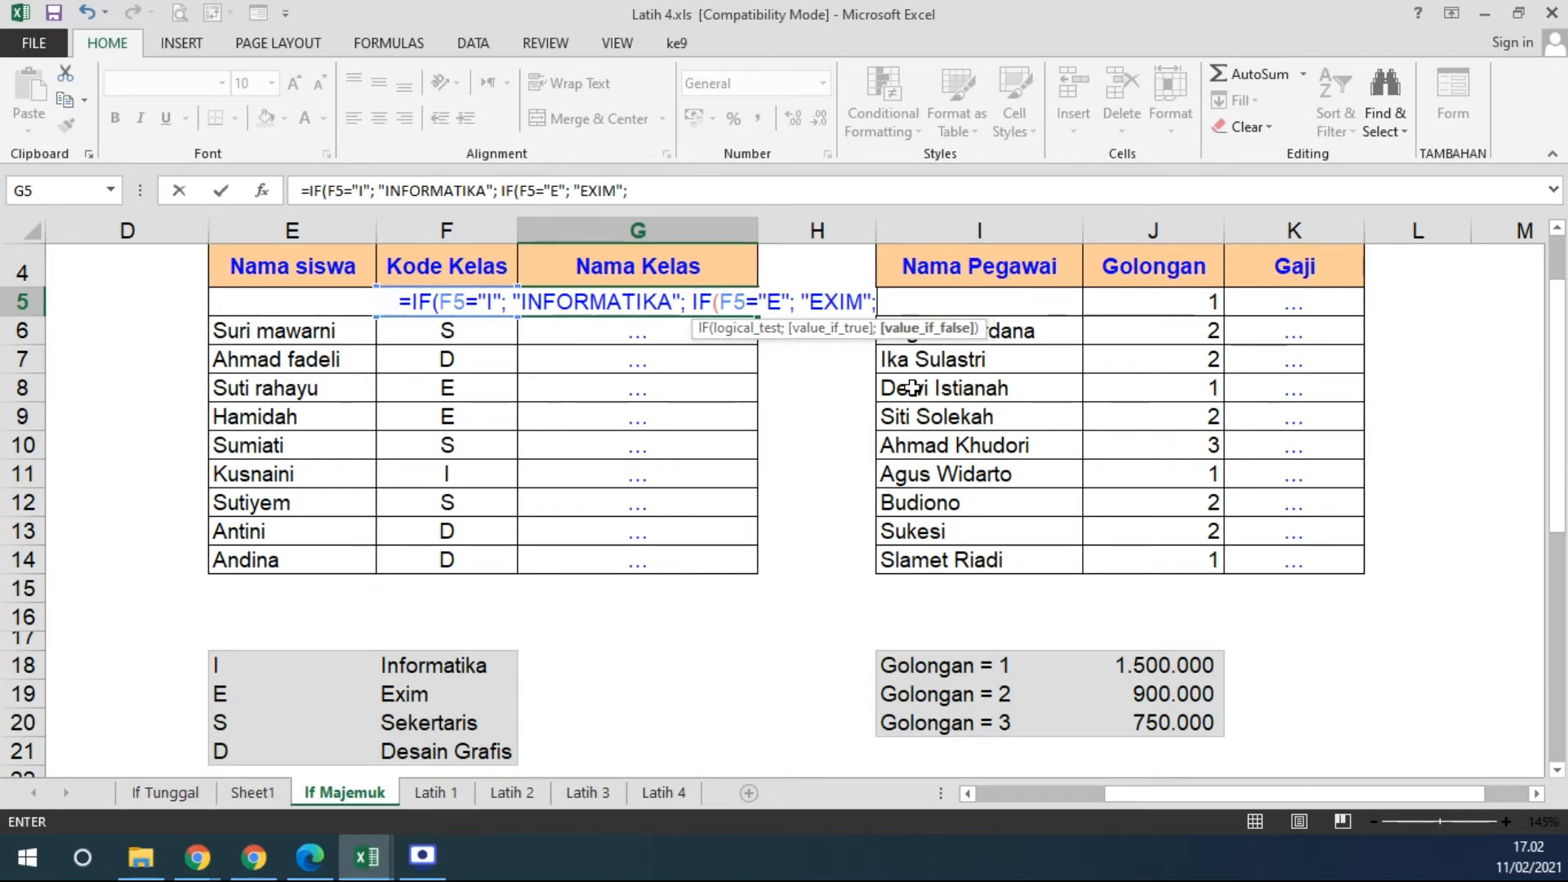
Nest a third IF in the G5 formula that tests F5="S" and returns "SEKRETARIS" when true.
{"action": "type", "text": " IF("}
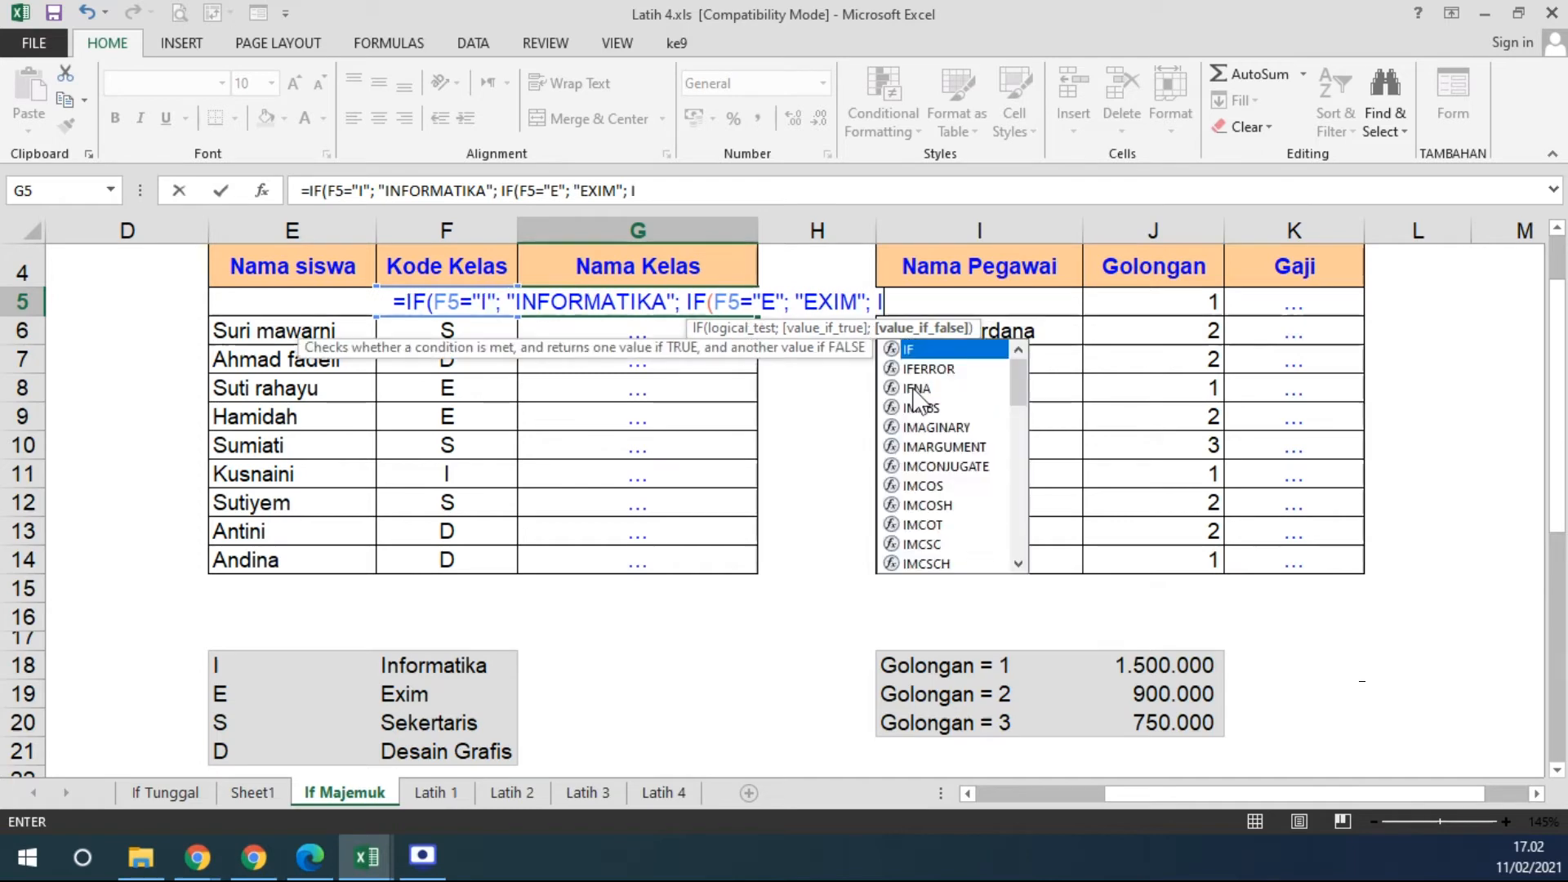
{"action": "type", "text": "F5"}
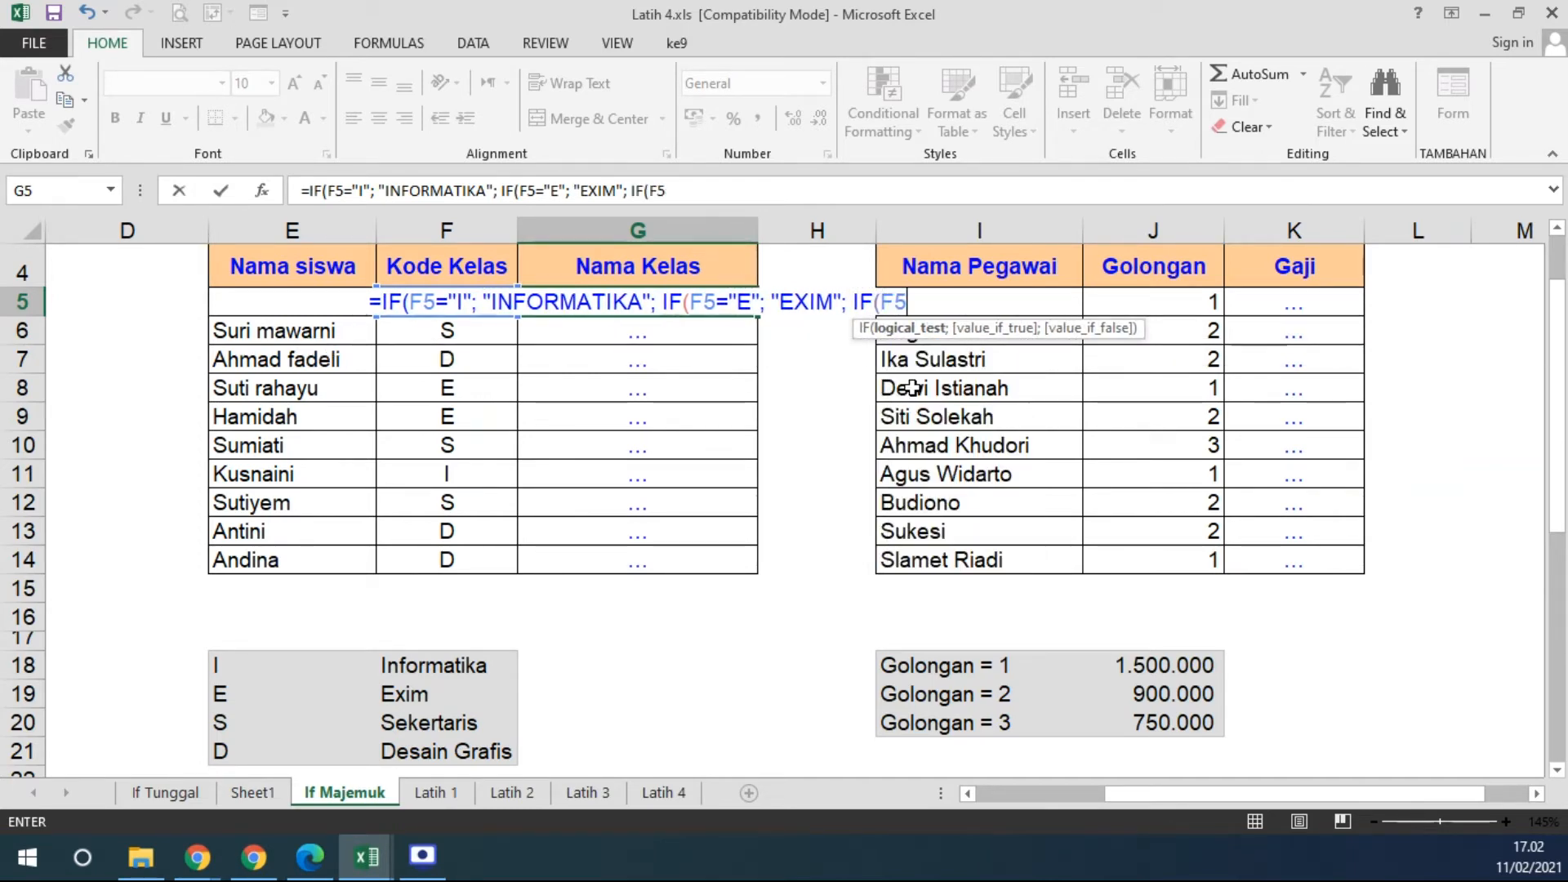
{"action": "type", "text": "=\""}
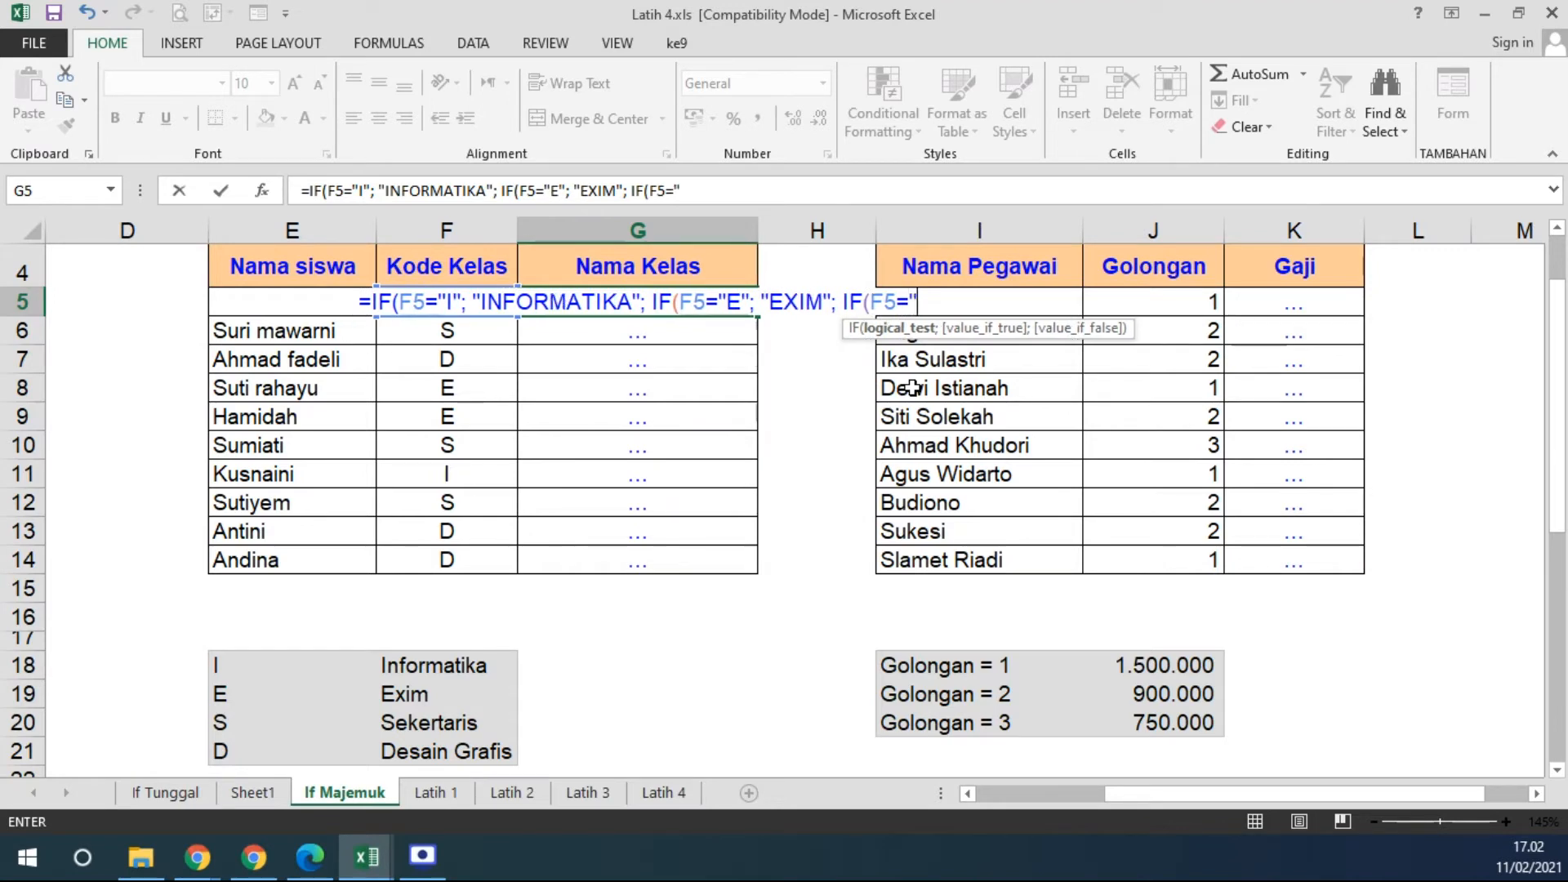
{"action": "type", "text": "S"}
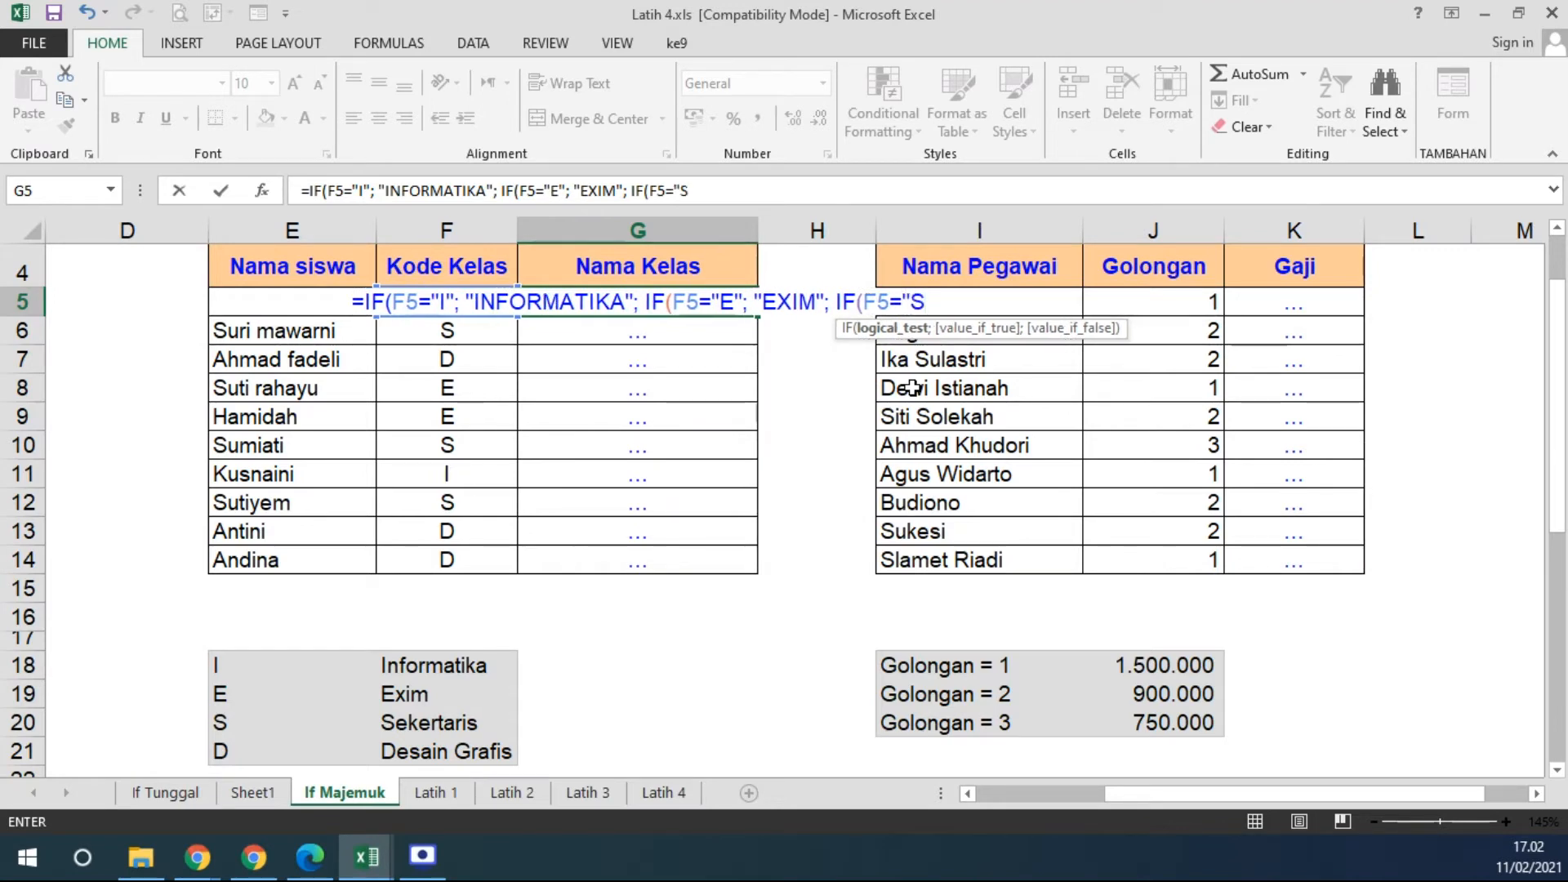
{"action": "type", "text": "\";"}
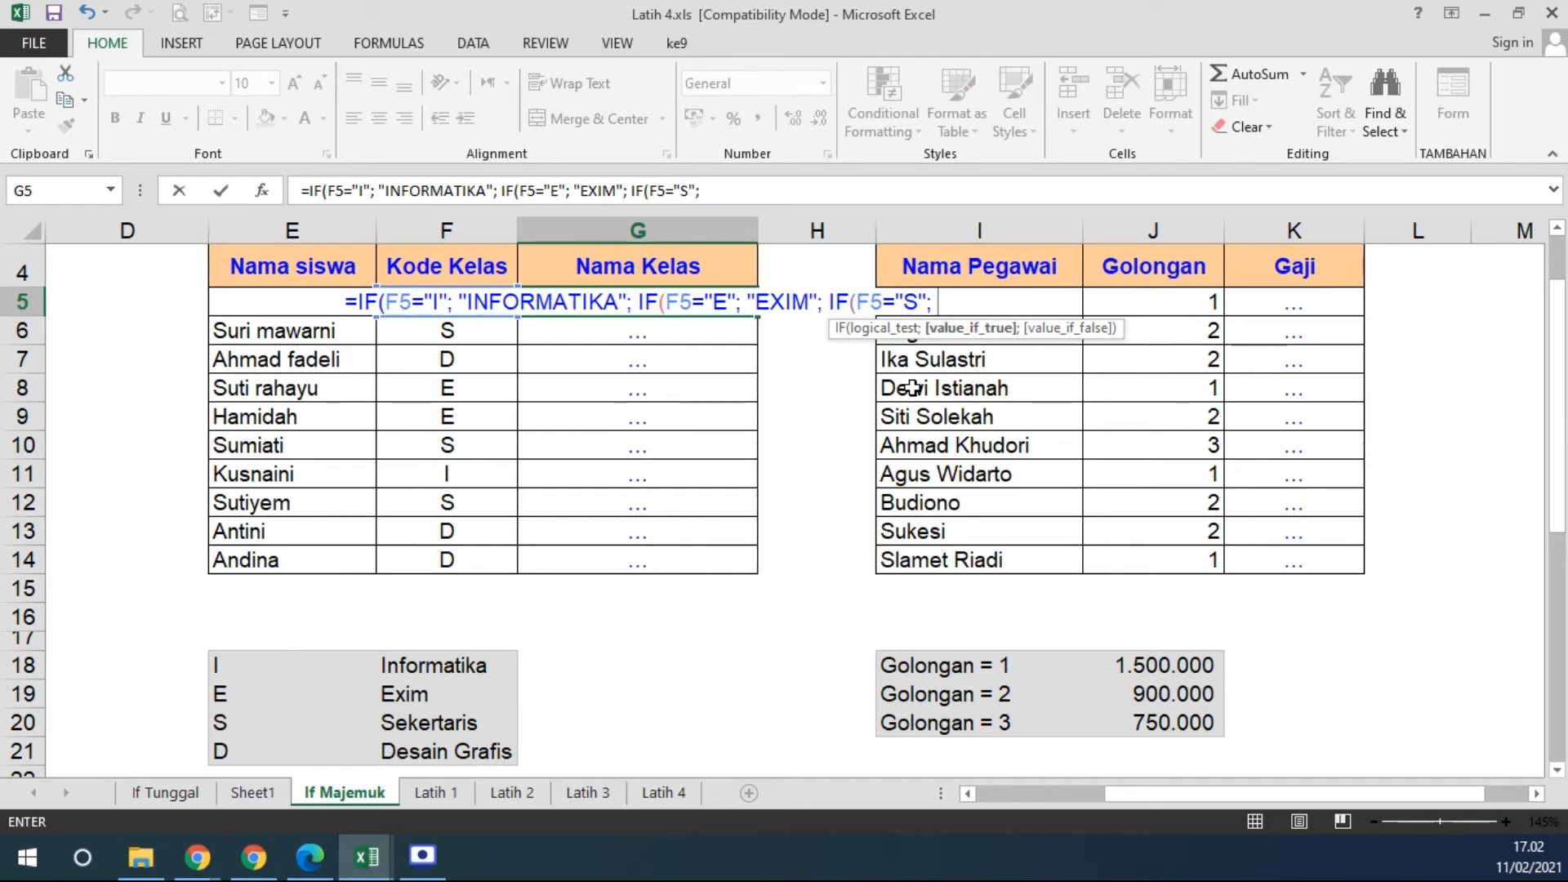
{"action": "type", "text": "\""}
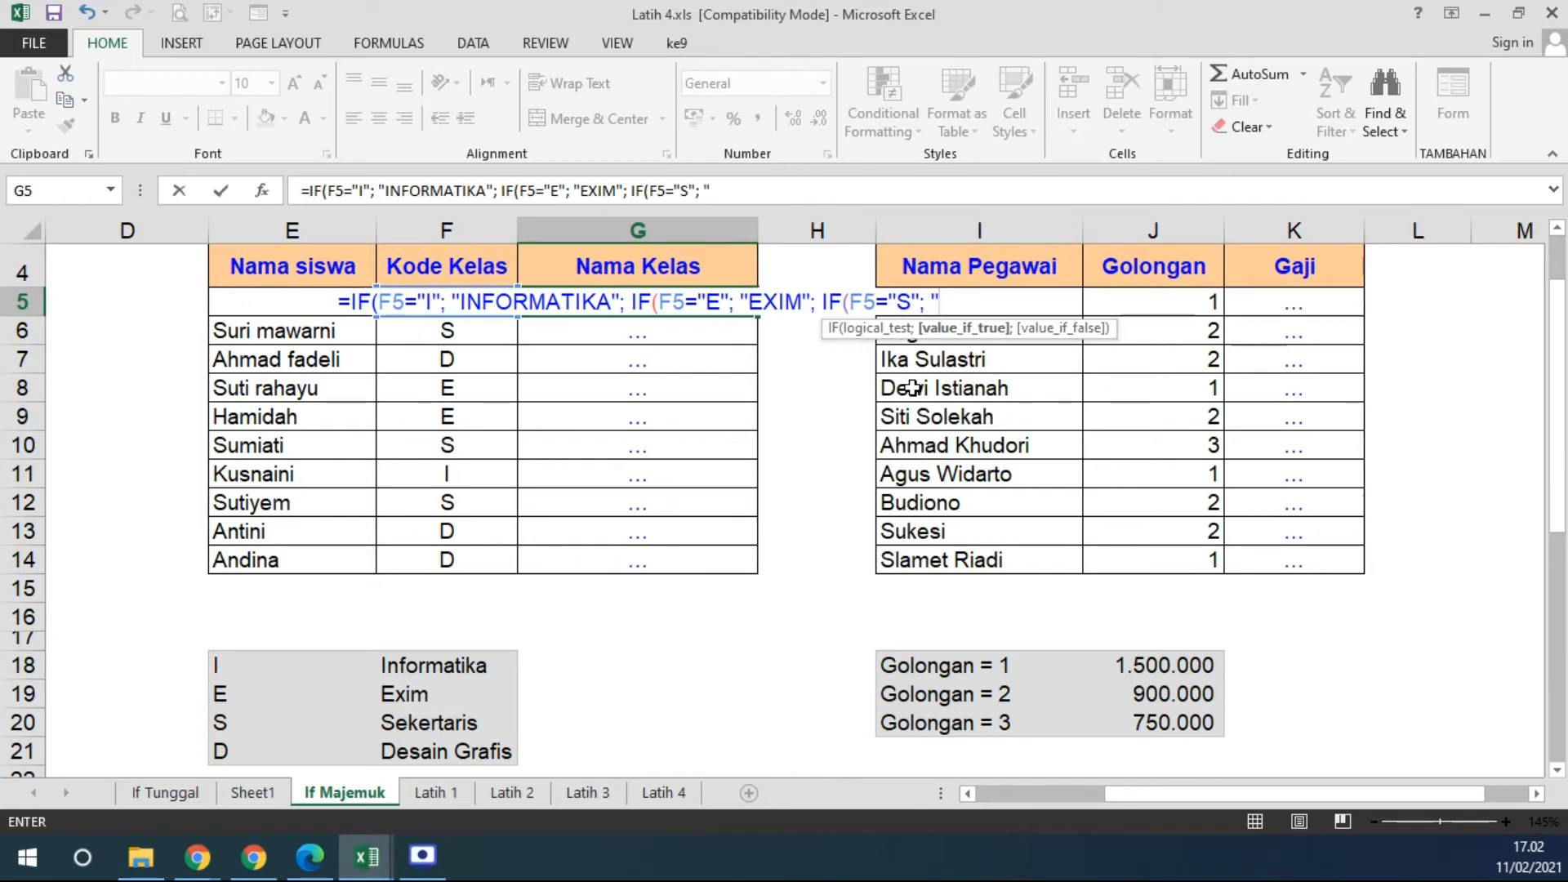
{"action": "type", "text": "SEKRETARI"}
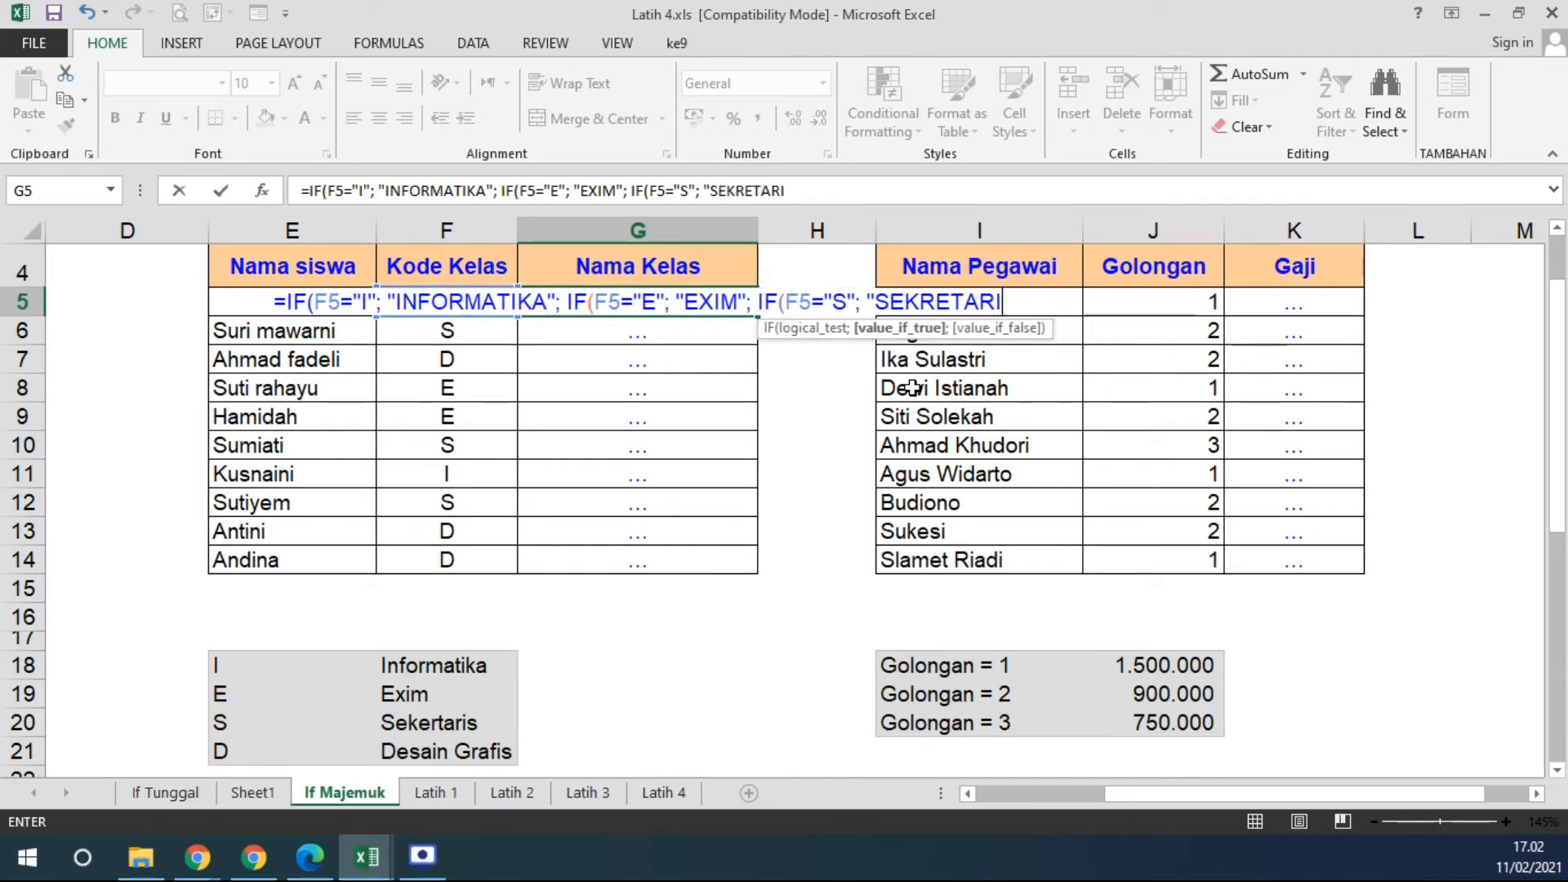
{"action": "type", "text": "S\";"}
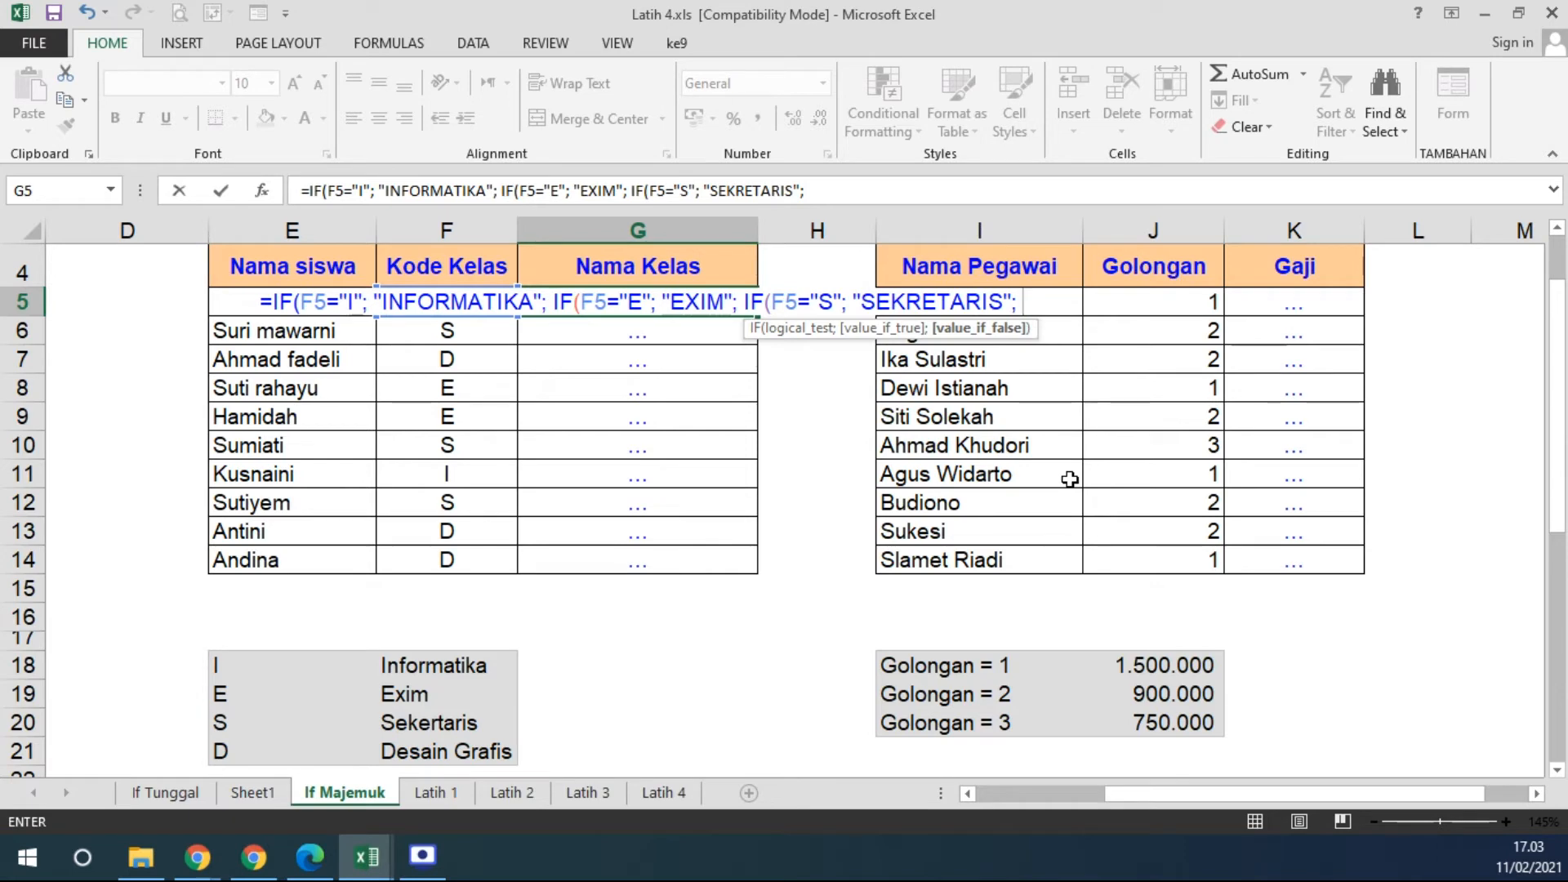
Finish the G5 formula with "DESIGN GRAFIS" as the last value and three closing parentheses, and fill it down through G14.
{"action": "type", "text": "\"DES"}
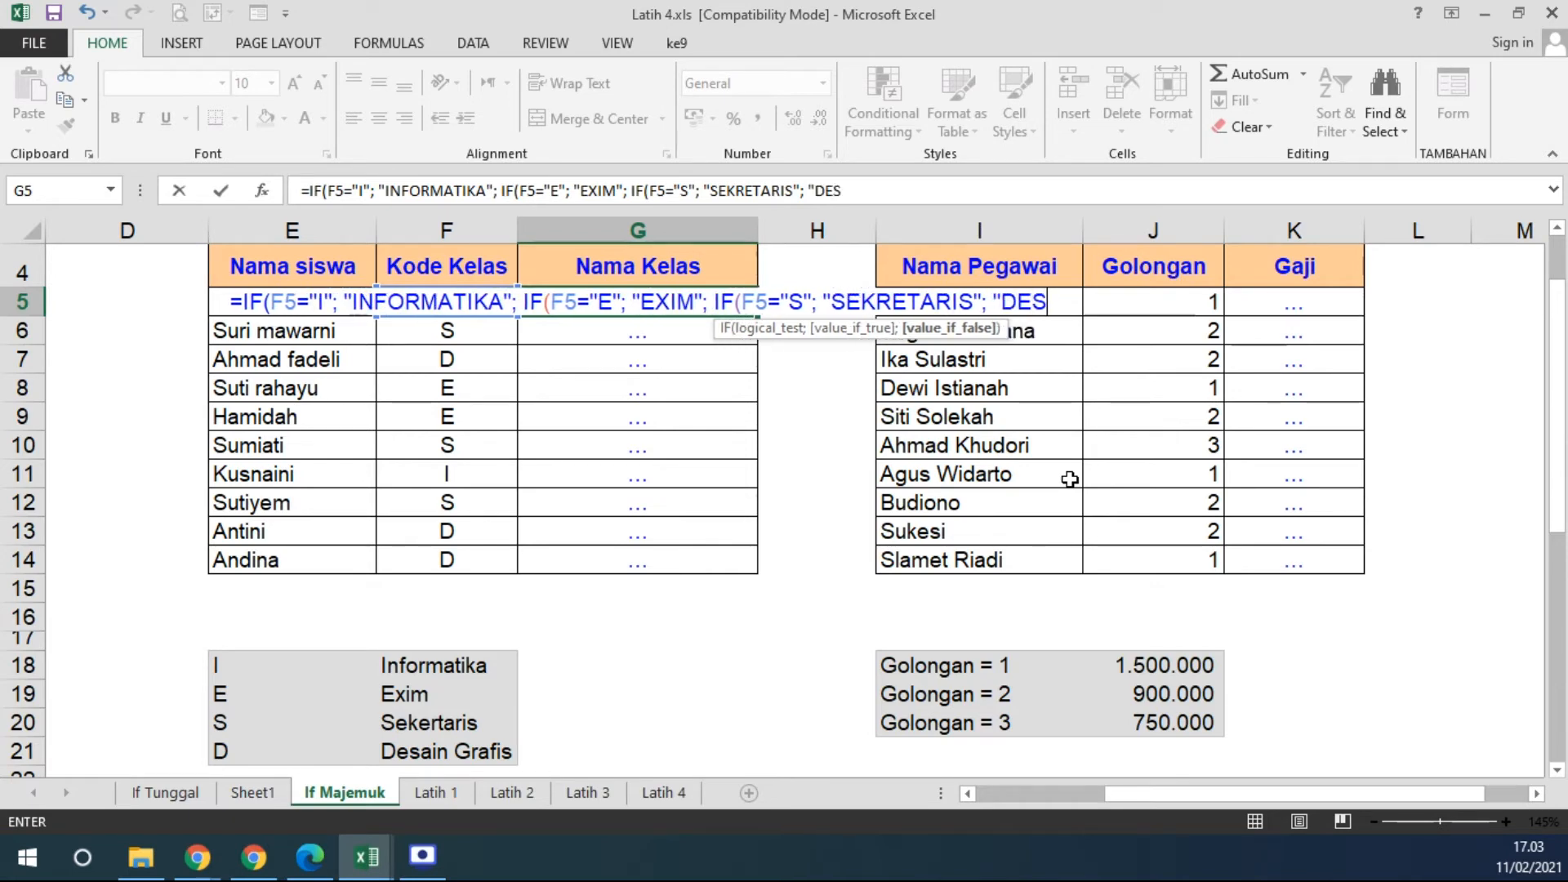
{"action": "type", "text": "IGN GRAFI"}
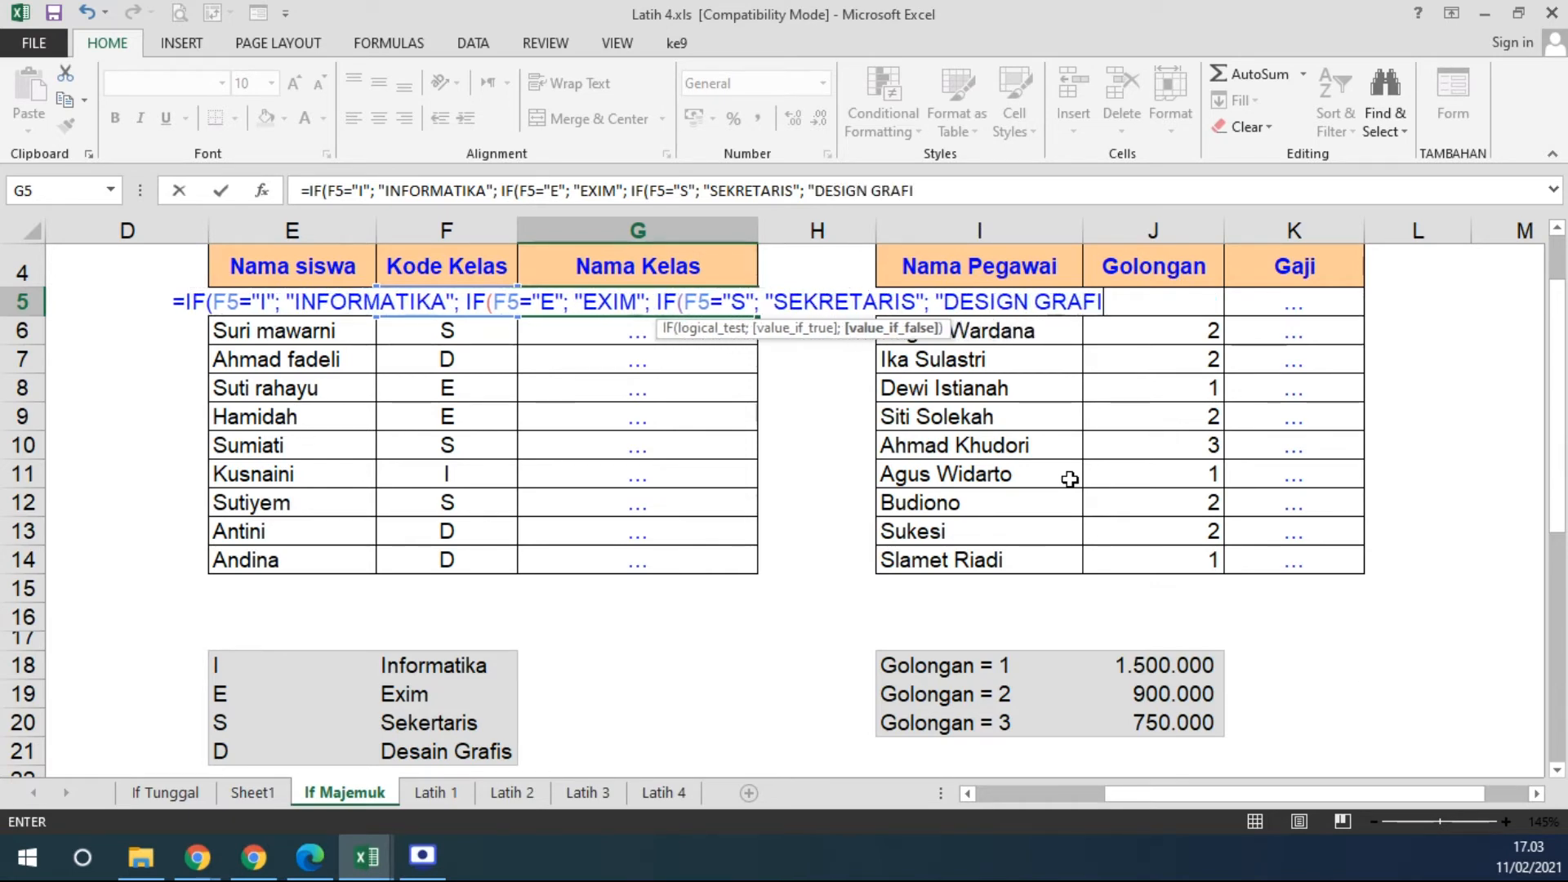
{"action": "type", "text": "S\""}
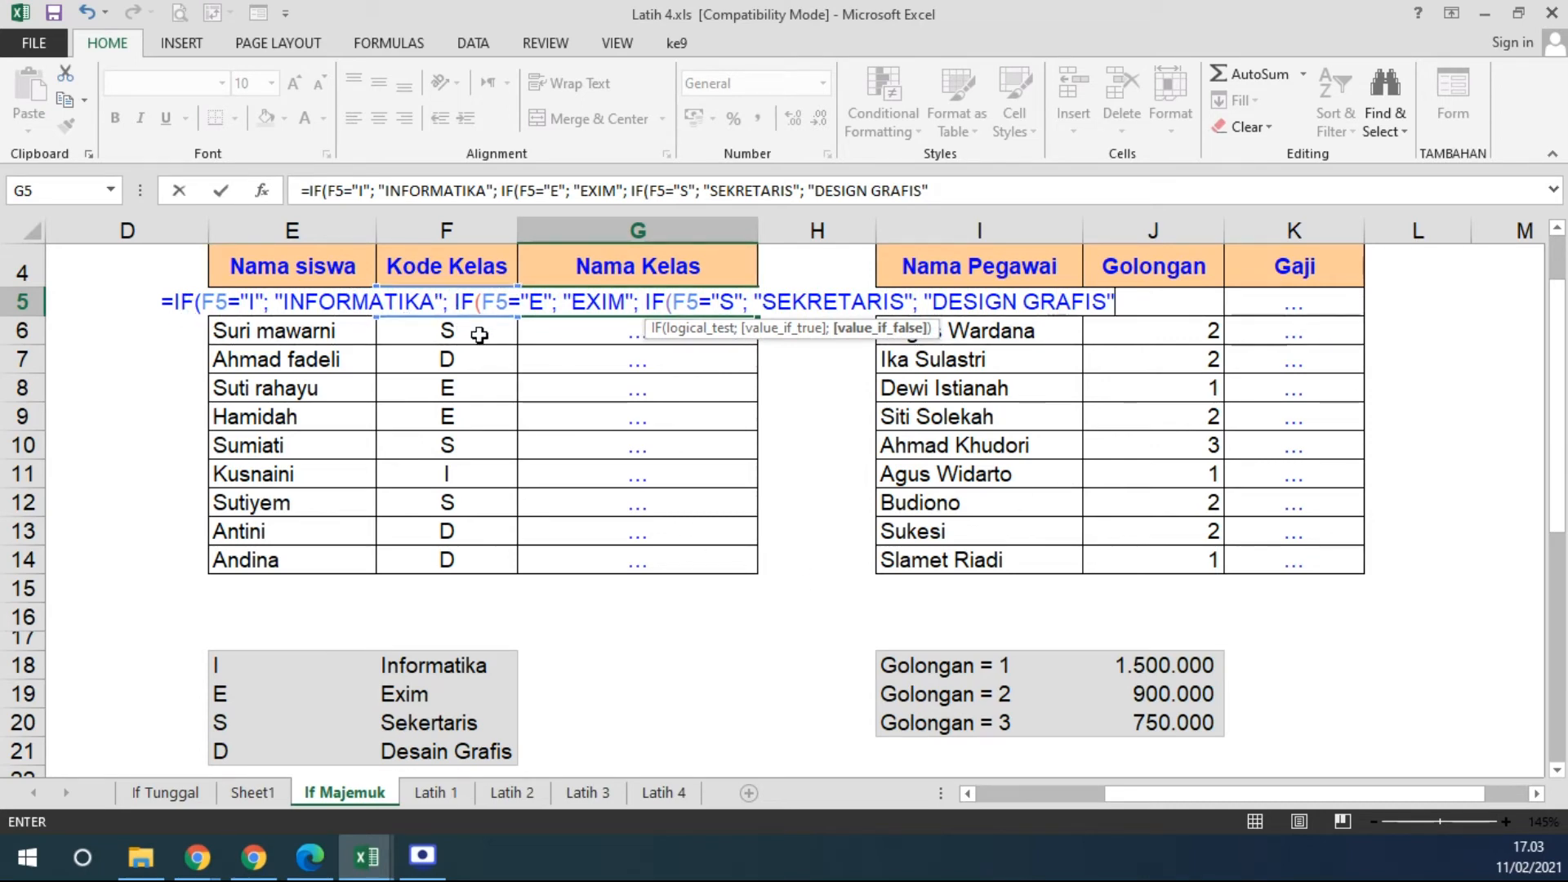
{"action": "type", "text": ")))"}
{"action": "key", "text": "Return"}
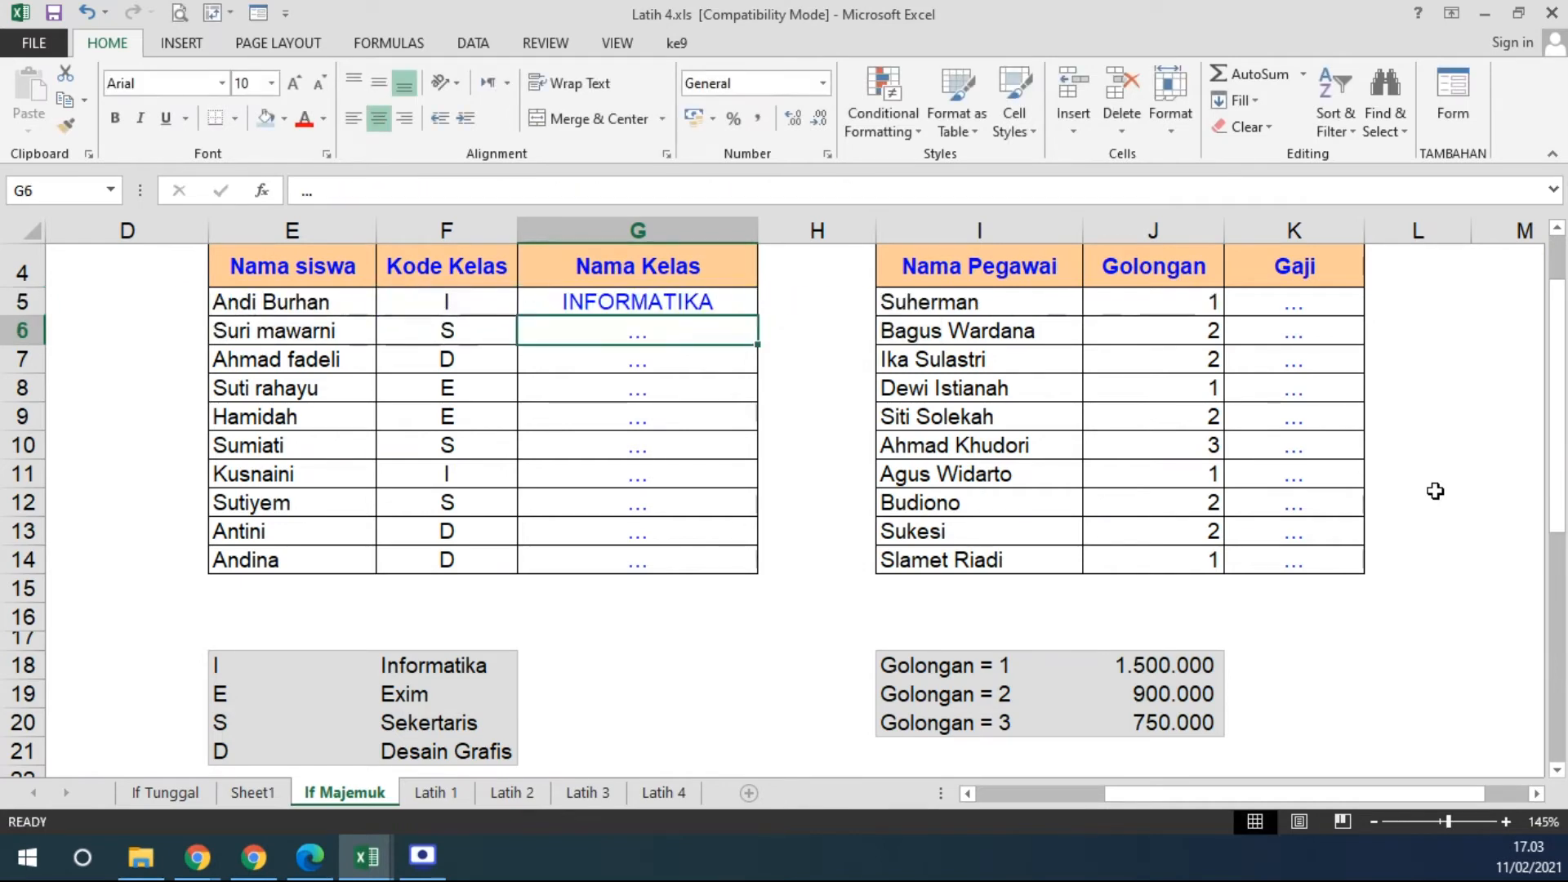
{"action": "left_click", "coordinate": [654, 300]}
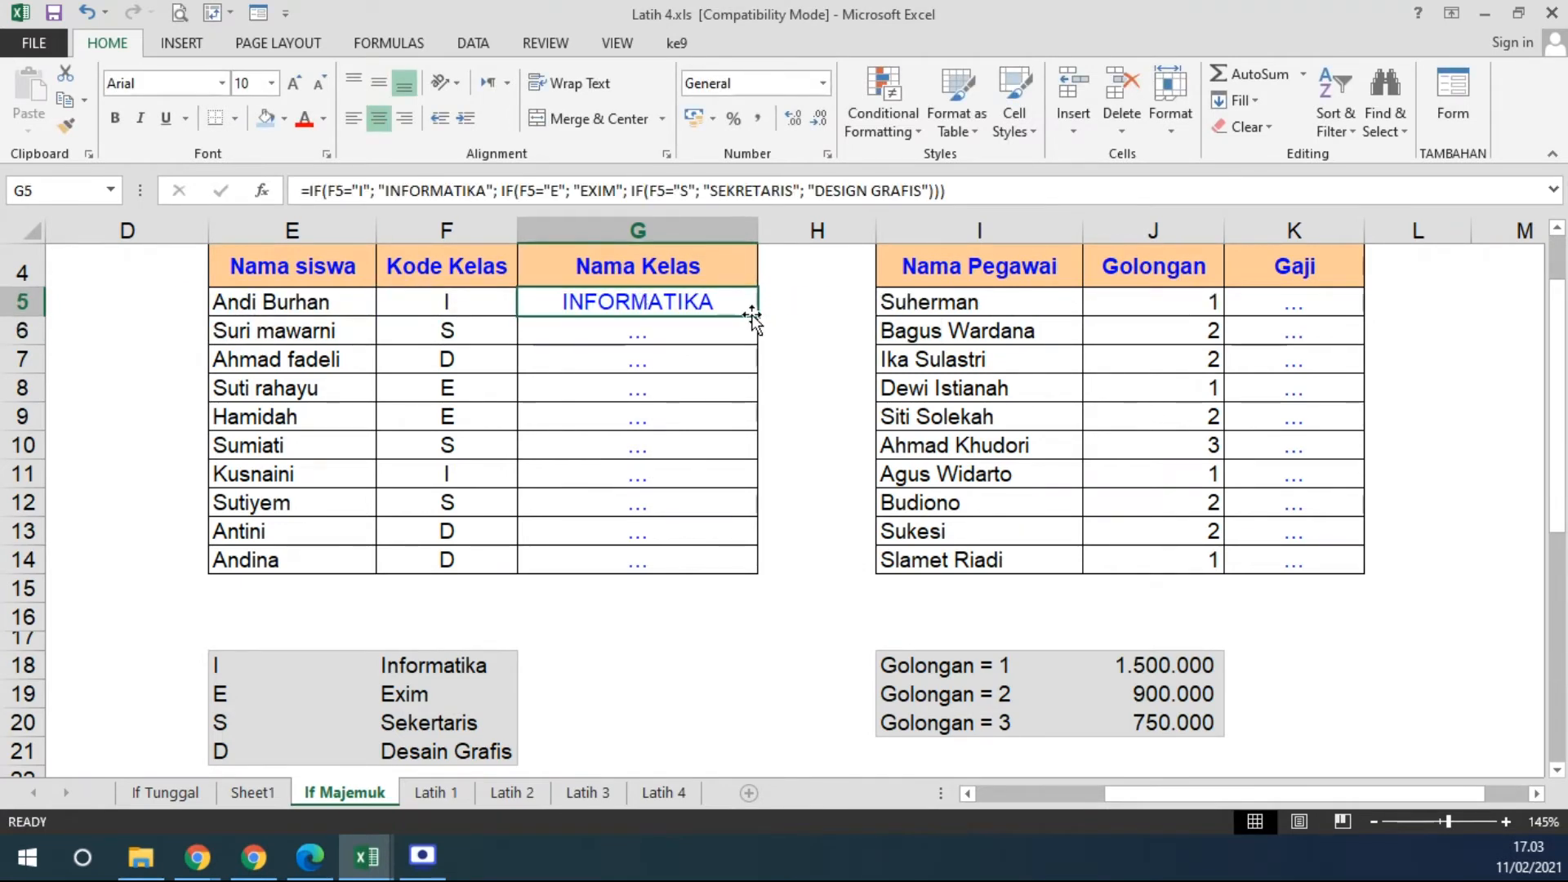
{"action": "double_click", "coordinate": [753, 315]}
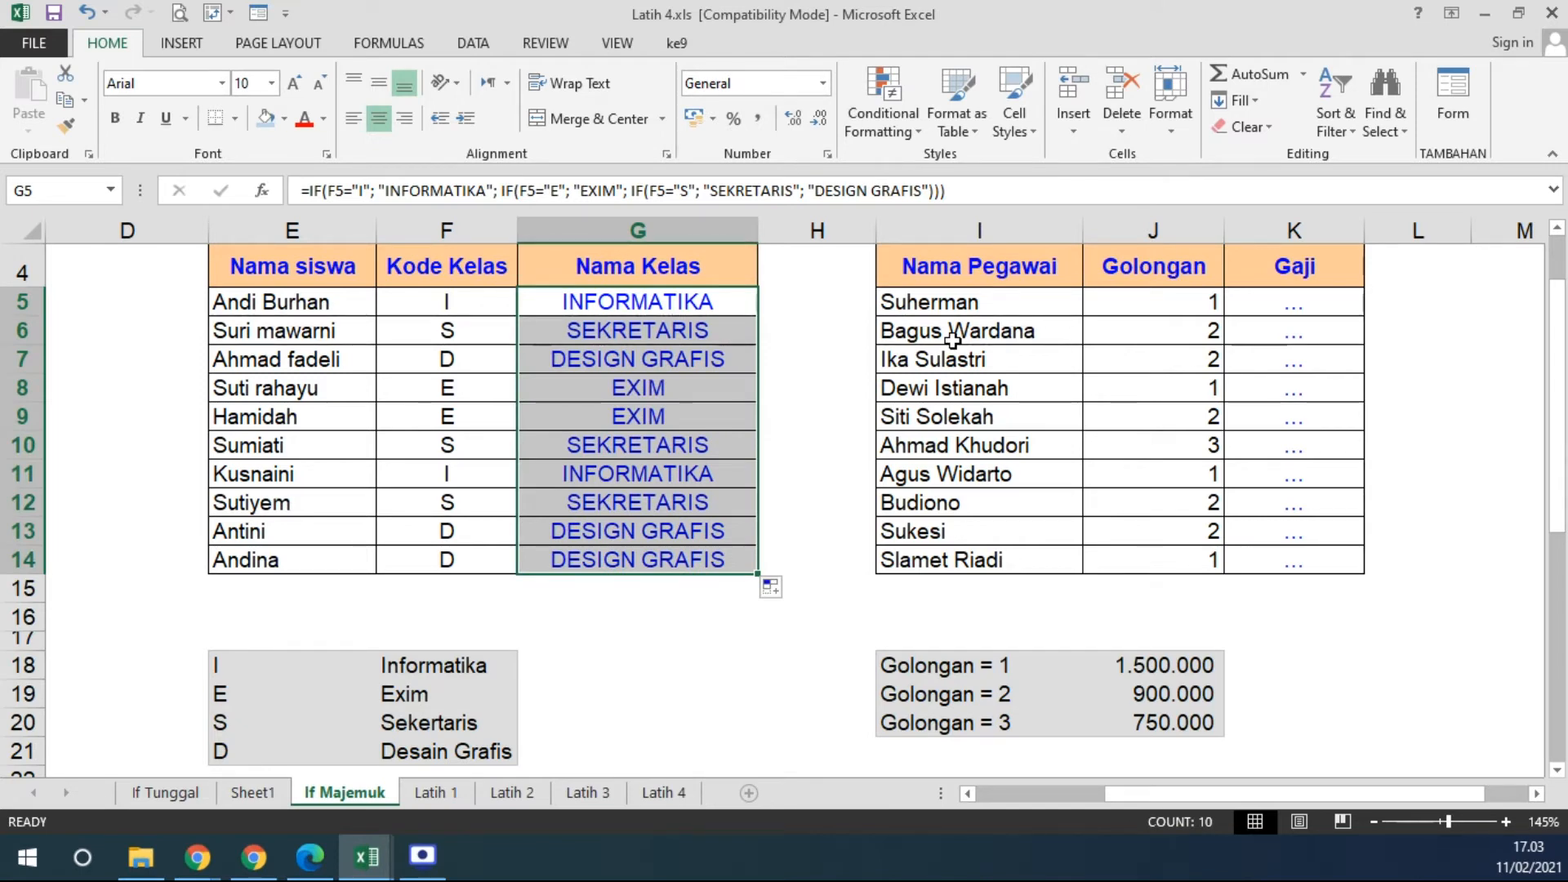
Remove the three closing parentheses from the G5 formula, commit it, and accept the proposed formula correction.
{"action": "double_click", "coordinate": [672, 302]}
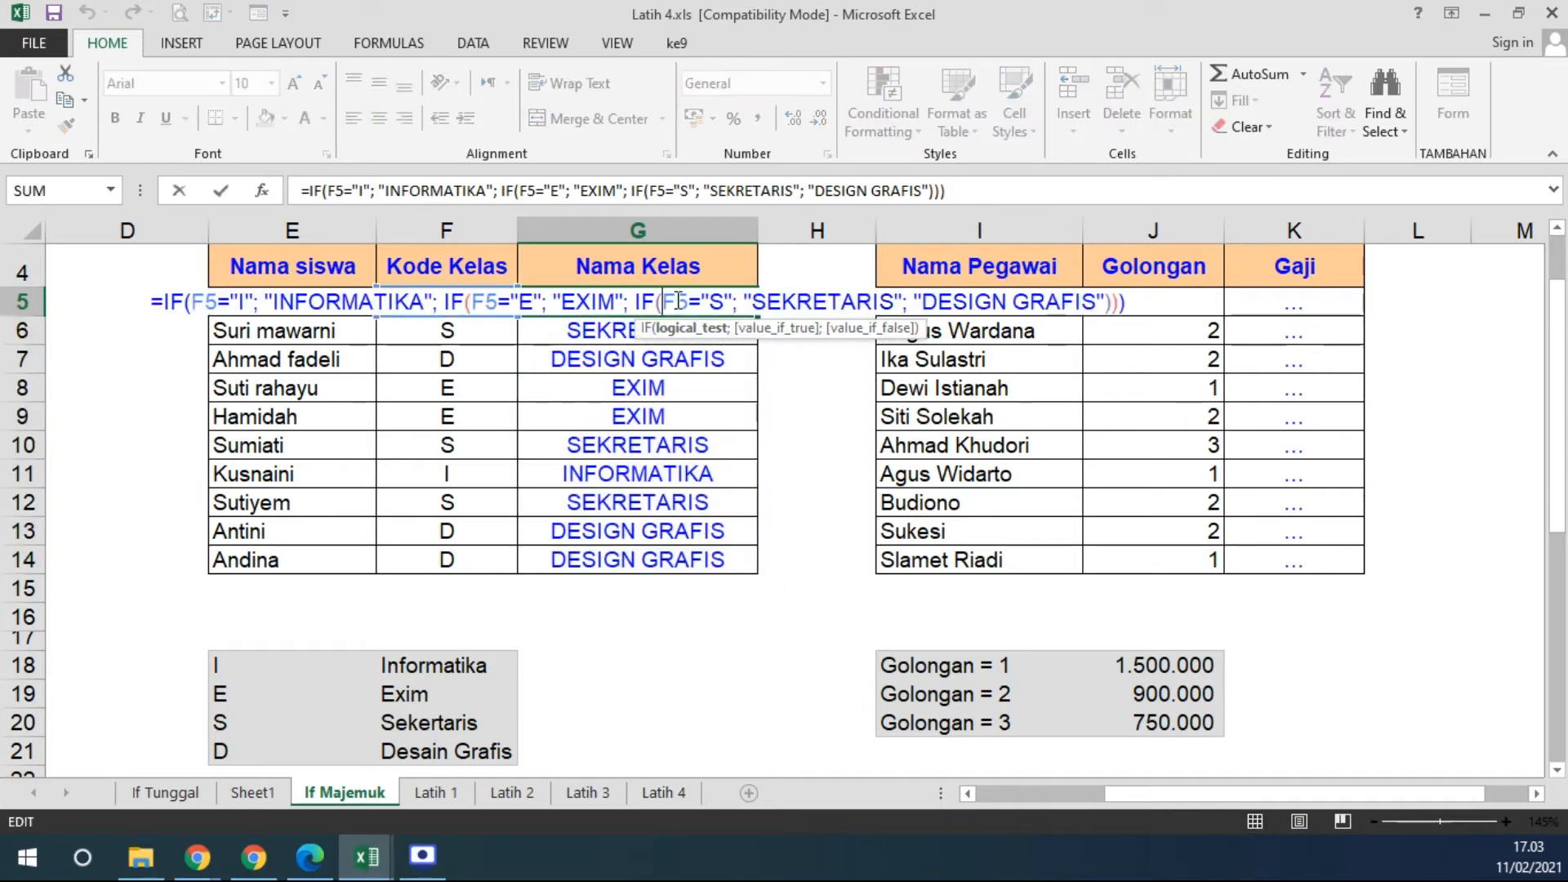
{"action": "left_click", "coordinate": [1160, 303]}
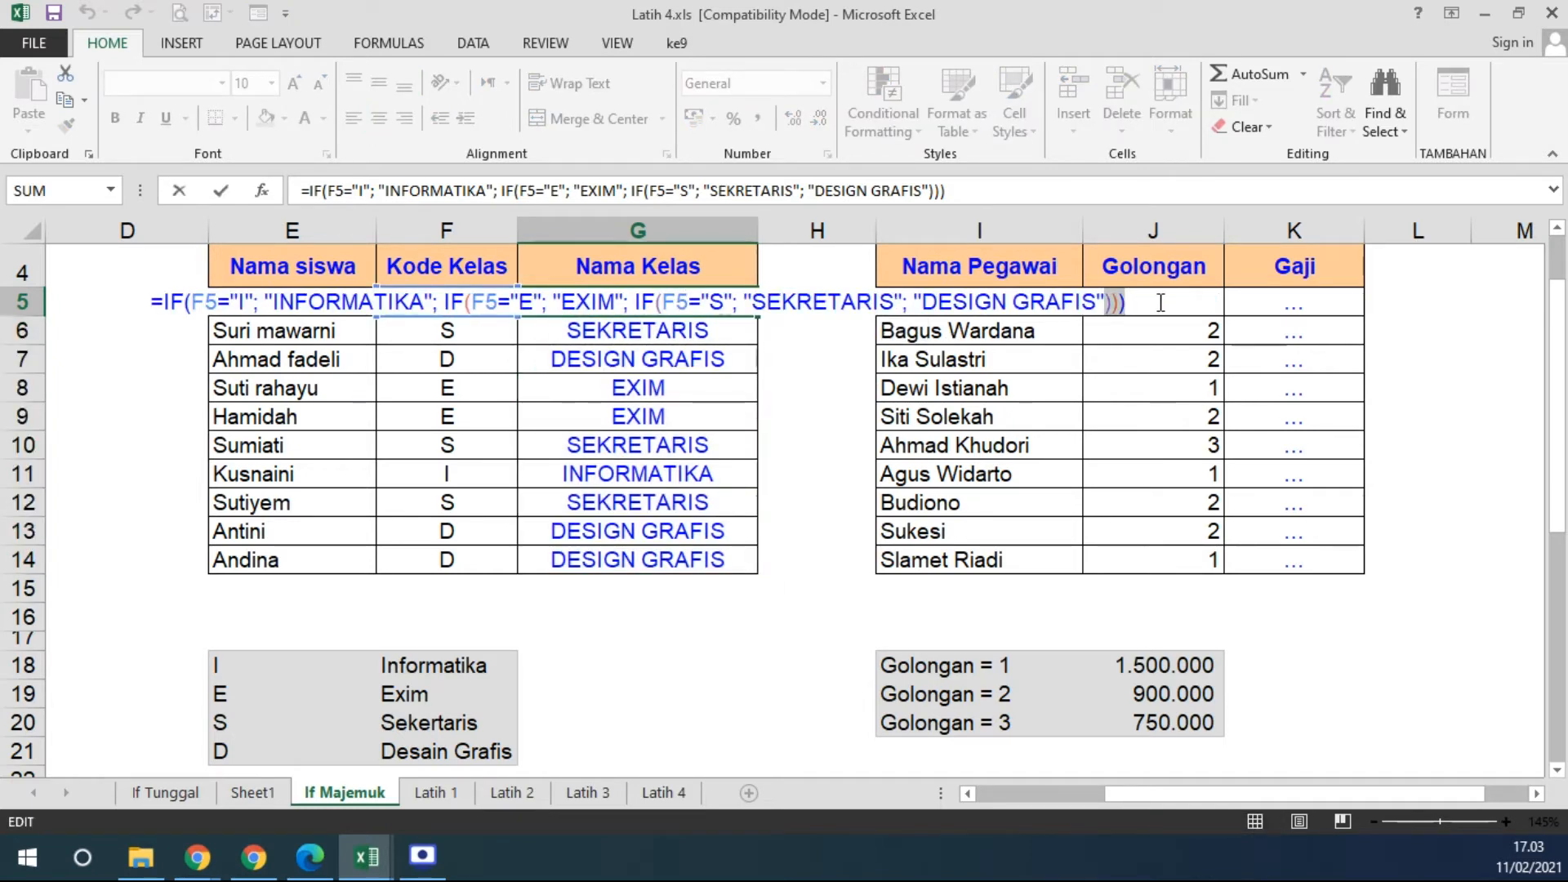
{"action": "key", "text": "BackSpace"}
{"action": "key", "text": "BackSpace"}
{"action": "key", "text": "BackSpace"}
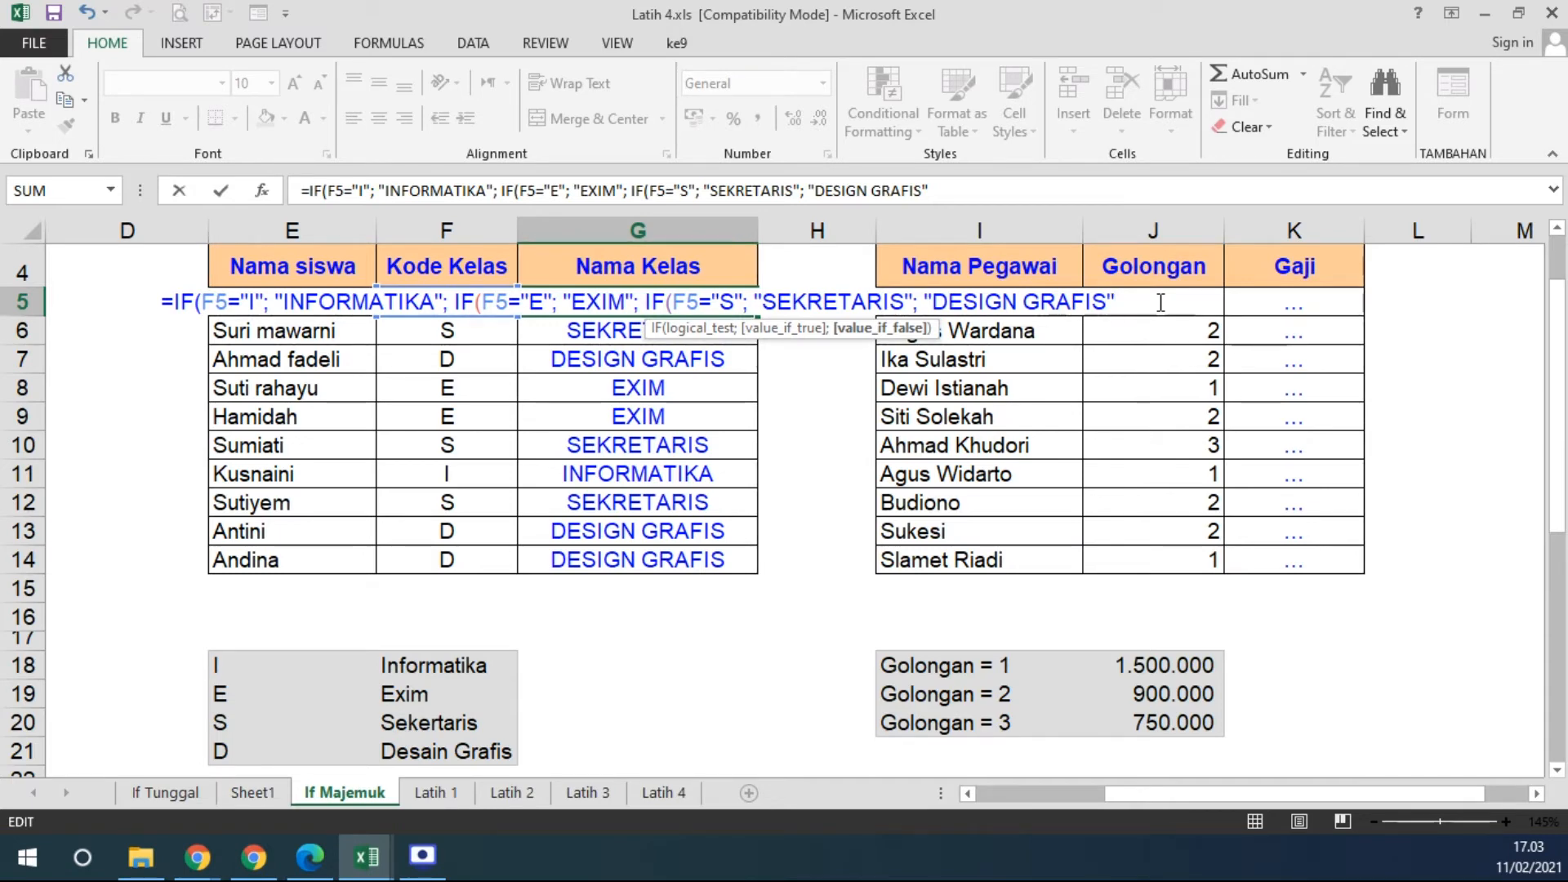
{"action": "key", "text": "Return"}
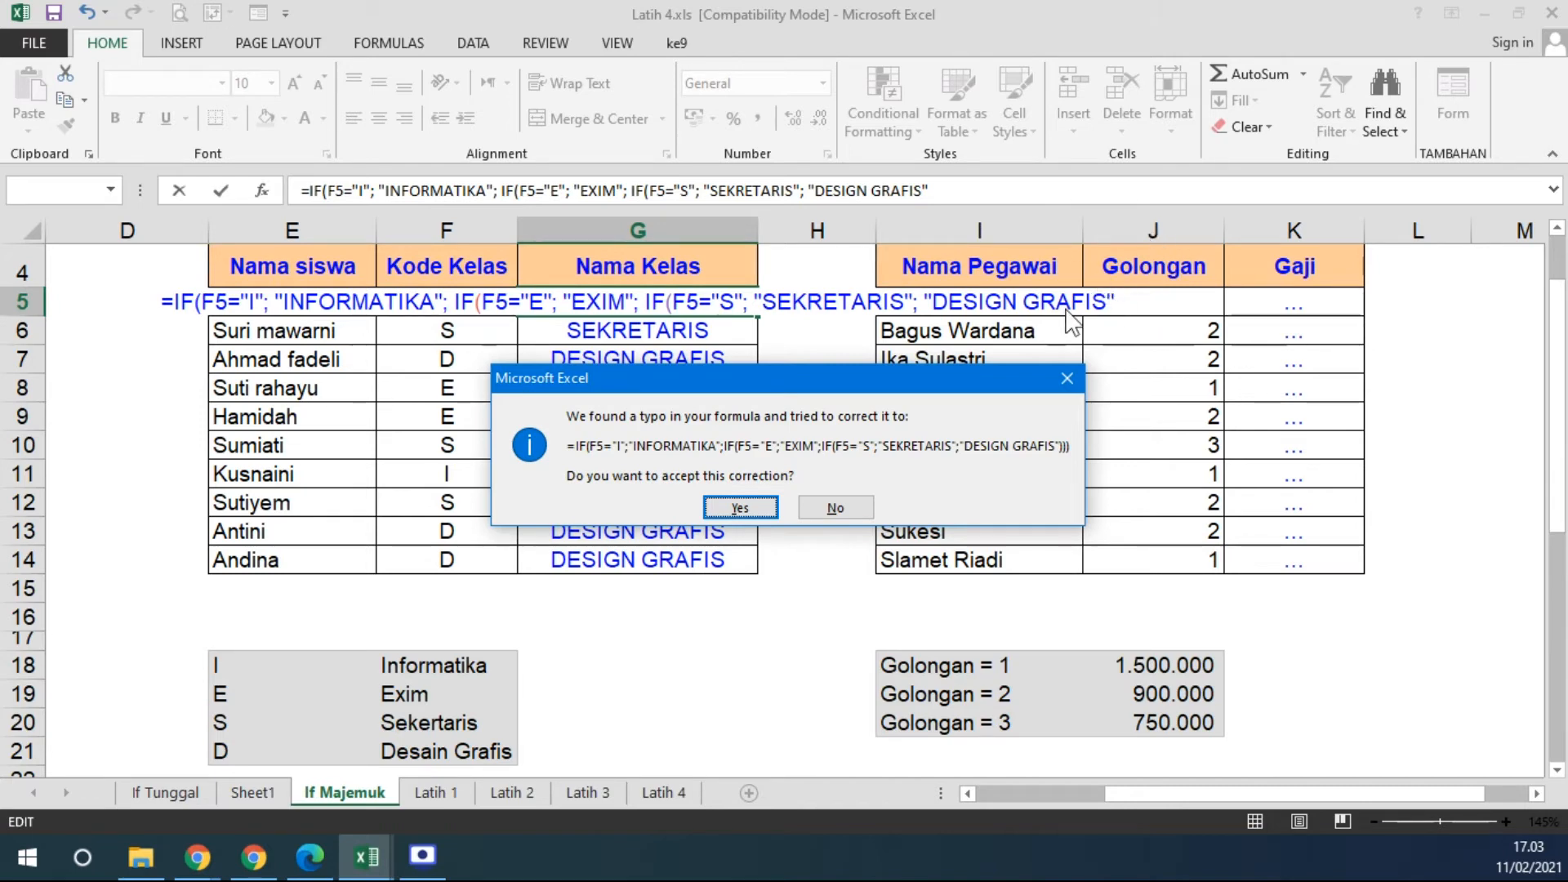
{"action": "left_click", "coordinate": [761, 503]}
Reopen the G5 formula and highlight the three closing parentheses at its end.
{"action": "left_click", "coordinate": [637, 301]}
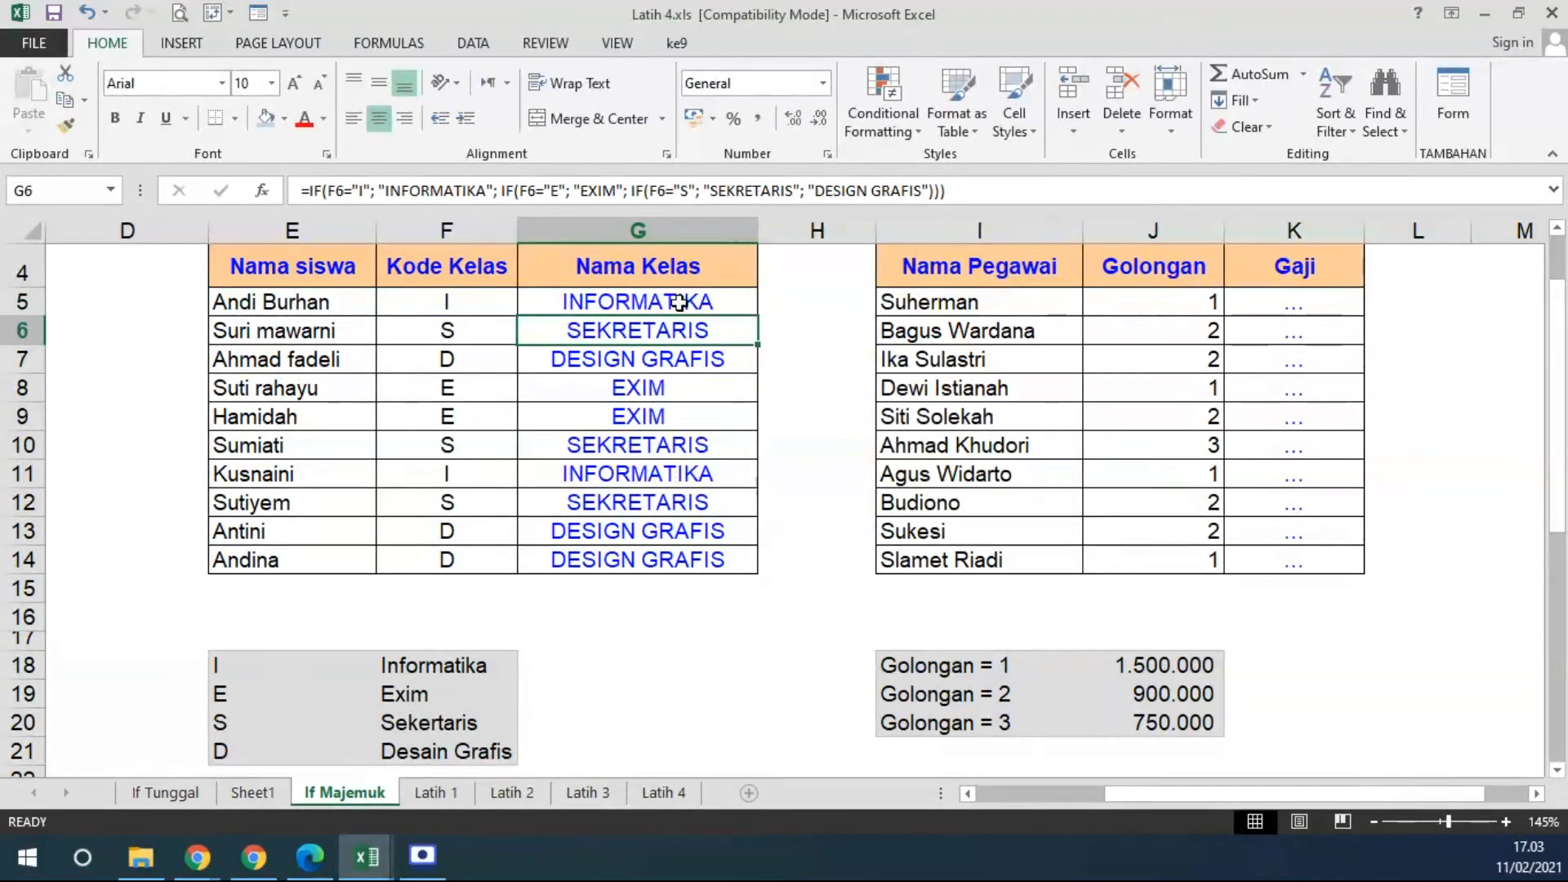
{"action": "double_click", "coordinate": [637, 301]}
{"action": "left_click_drag", "start_coordinate": [1095, 298], "coordinate": [1138, 301]}
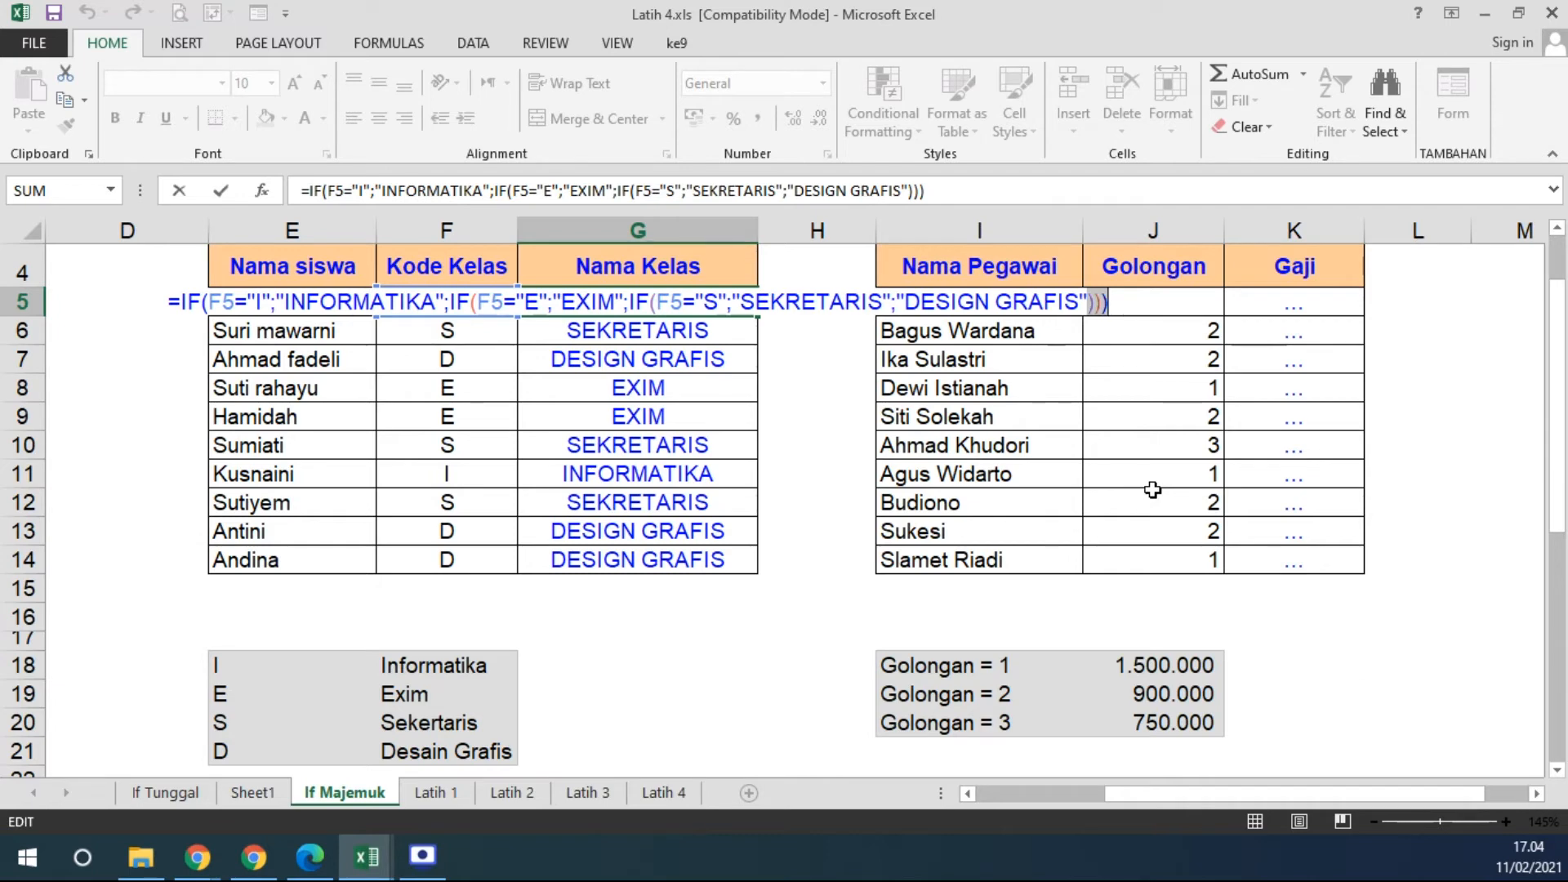
Retype the three closing parentheses of the G5 formula and append an ampersand after them.
{"action": "left_click_drag", "start_coordinate": [168, 300], "coordinate": [1114, 302]}
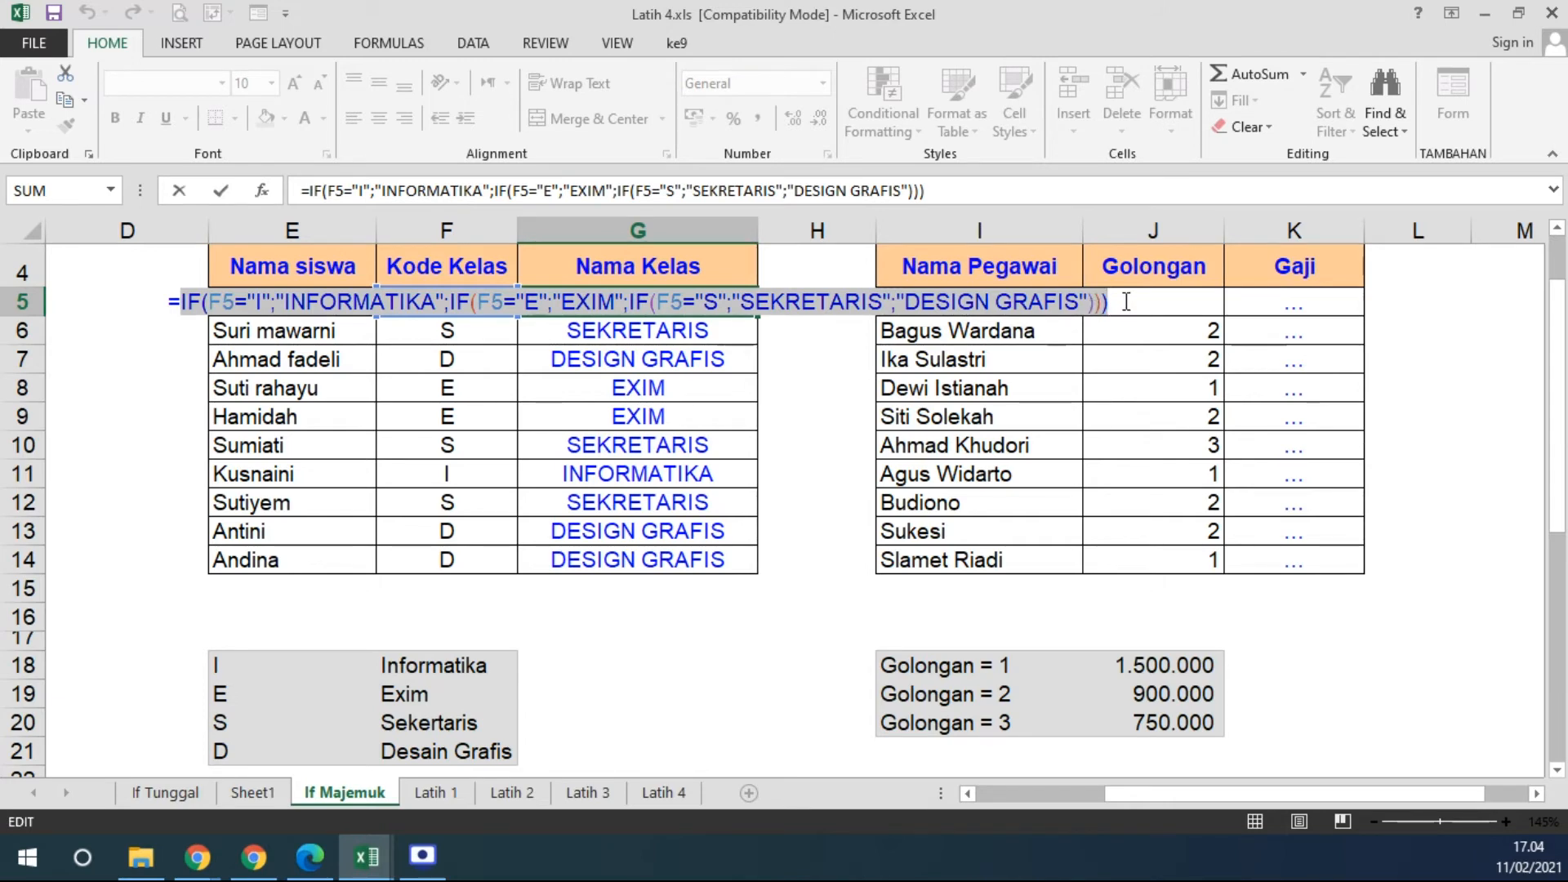
{"action": "left_click", "coordinate": [1126, 301]}
{"action": "key", "text": "BackSpace"}
{"action": "key", "text": "BackSpace"}
{"action": "key", "text": "BackSpace"}
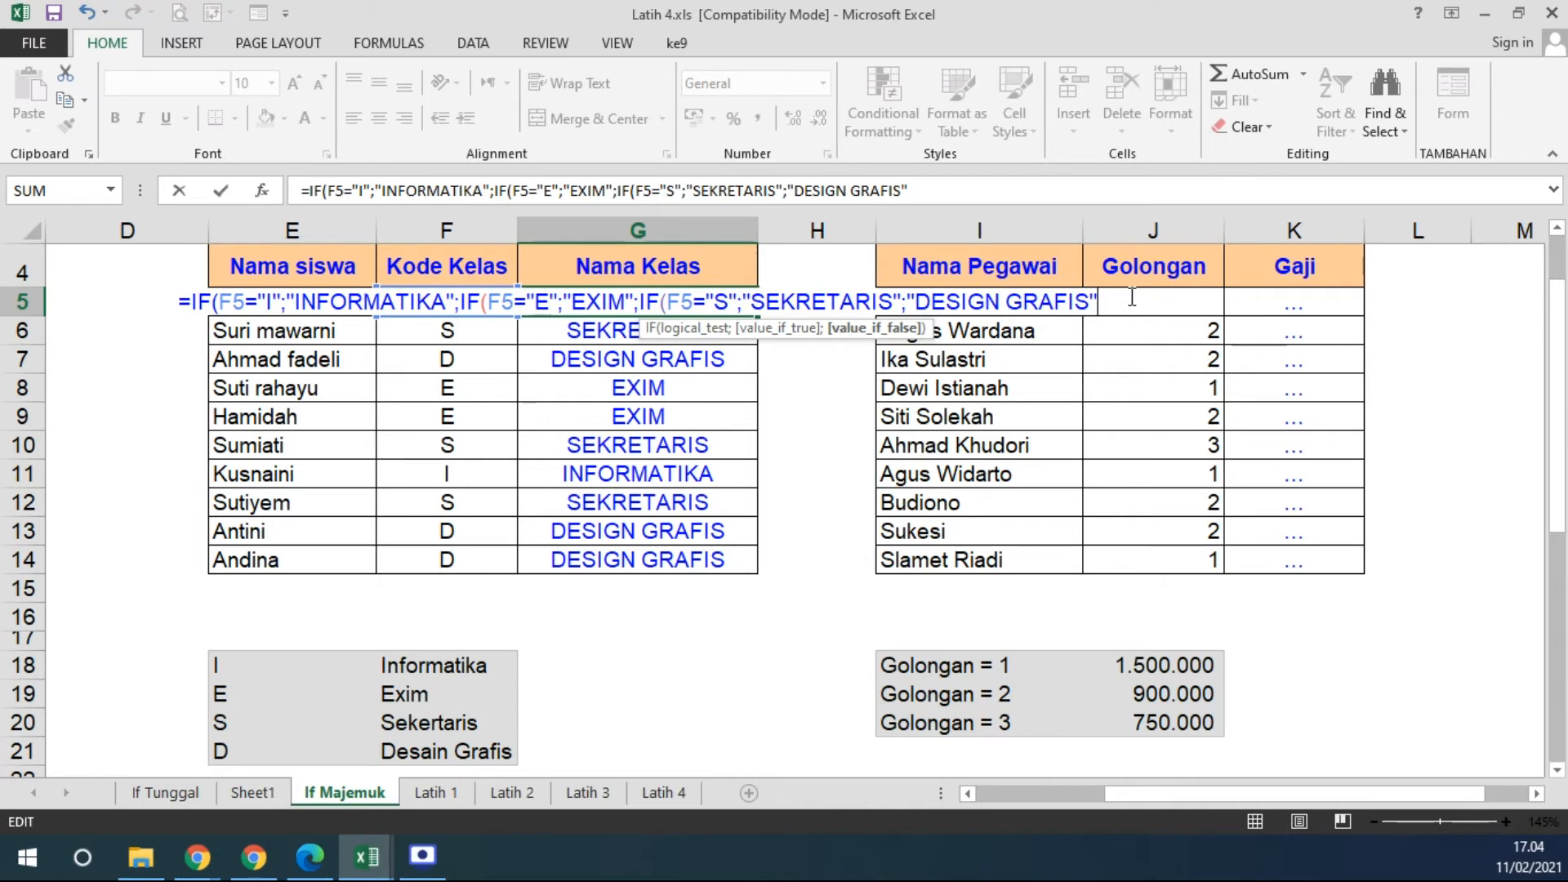
{"action": "type", "text": ")"}
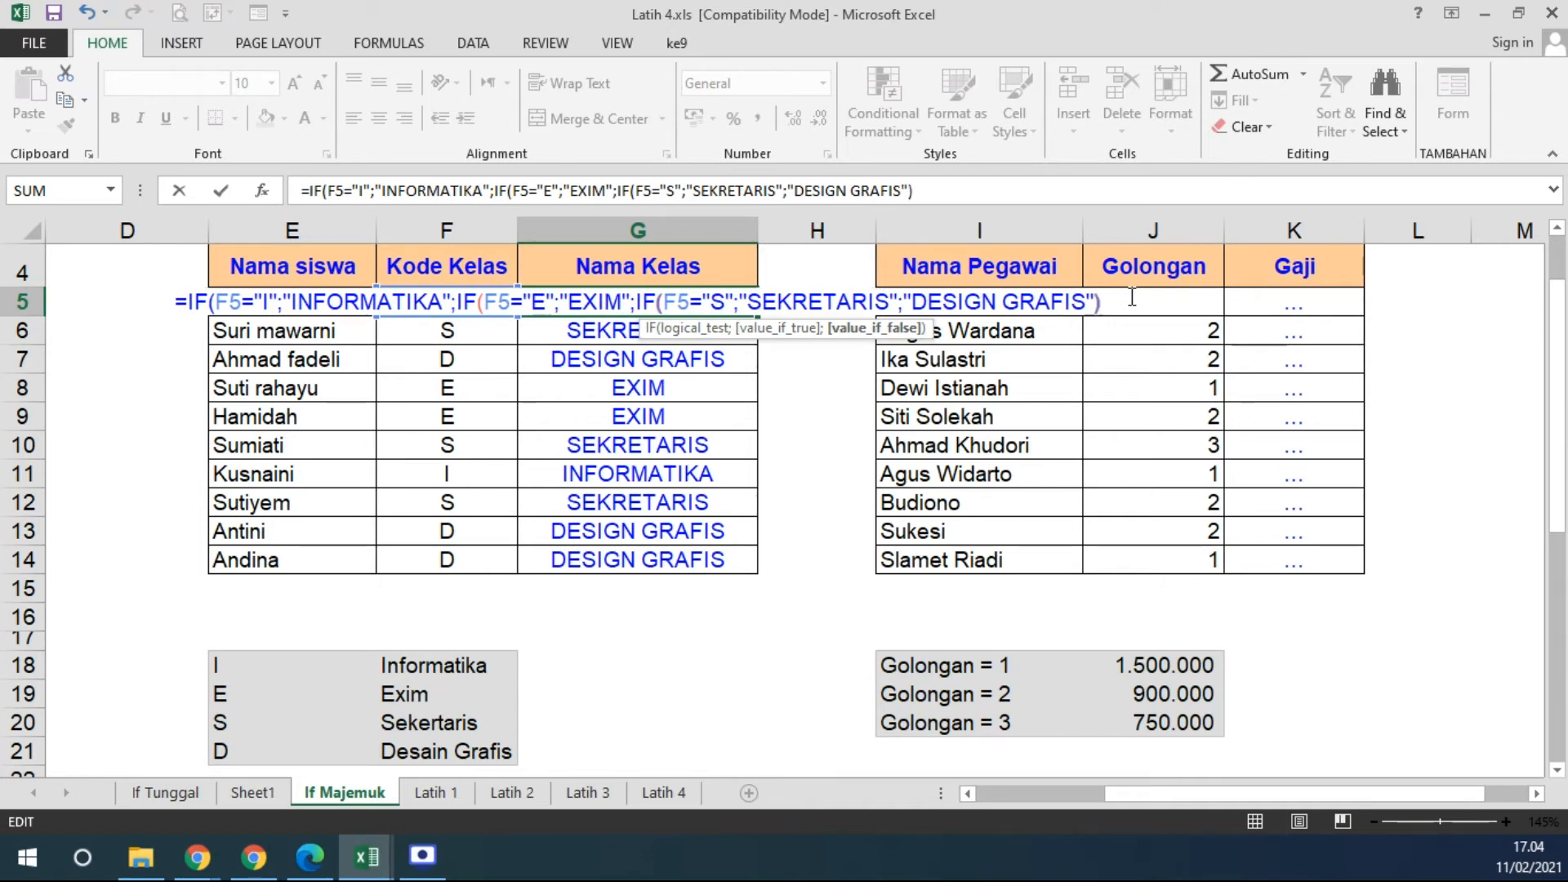
{"action": "type", "text": ")) &"}
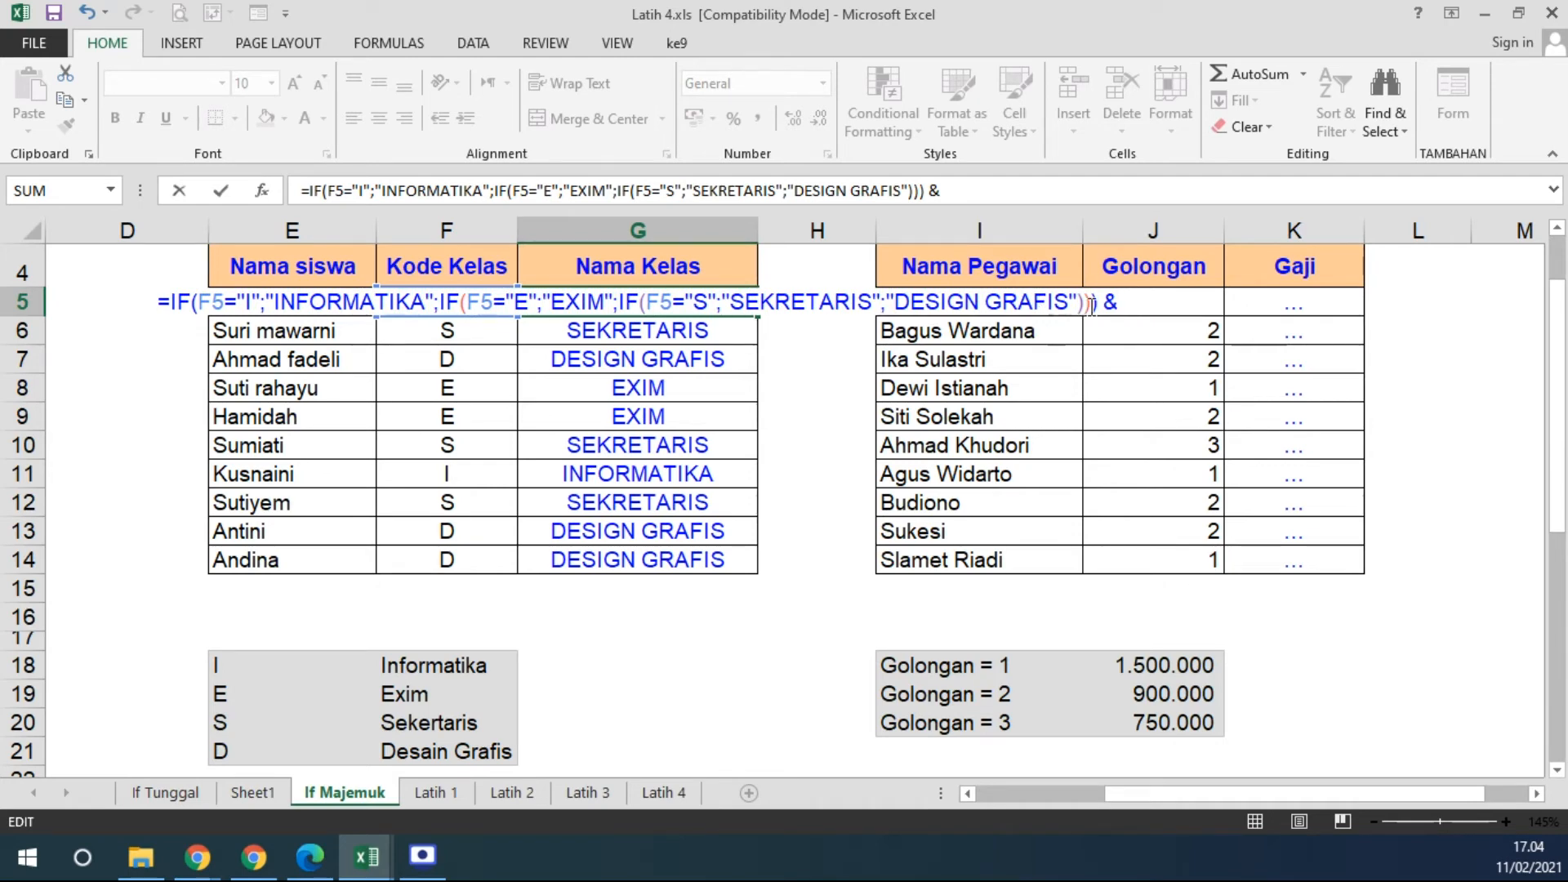
Remove the ampersand and all closing parentheses from the end of the G5 formula, commit it, and accept the proposed correction.
{"action": "left_click", "coordinate": [1092, 306]}
{"action": "key", "text": "BackSpace"}
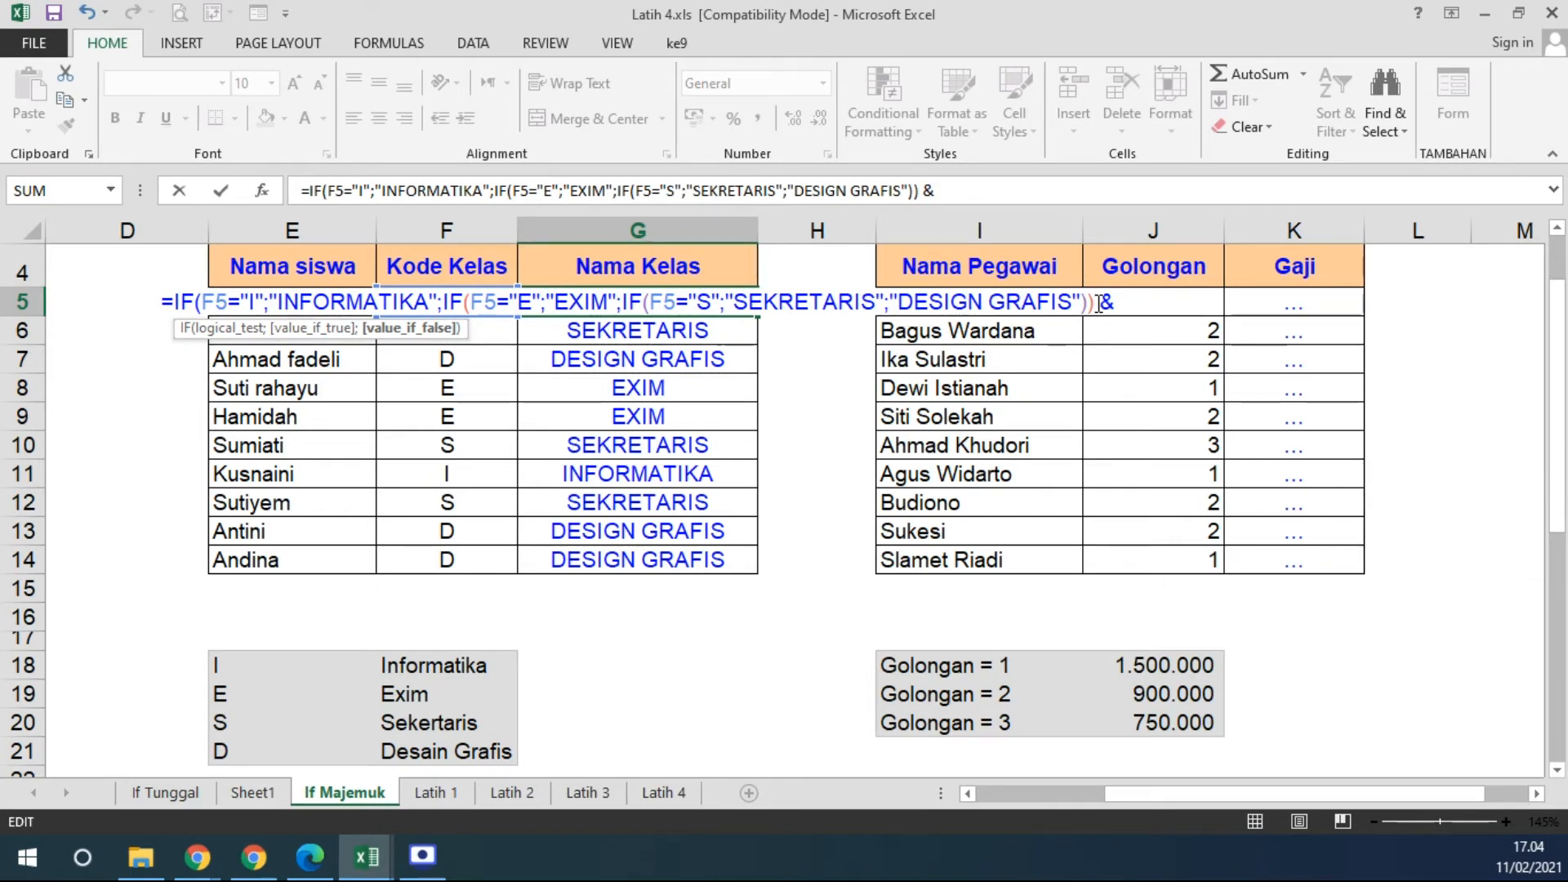
{"action": "key", "text": "BackSpace"}
{"action": "key", "text": "BackSpace"}
{"action": "key", "text": "BackSpace"}
{"action": "key", "text": "BackSpace"}
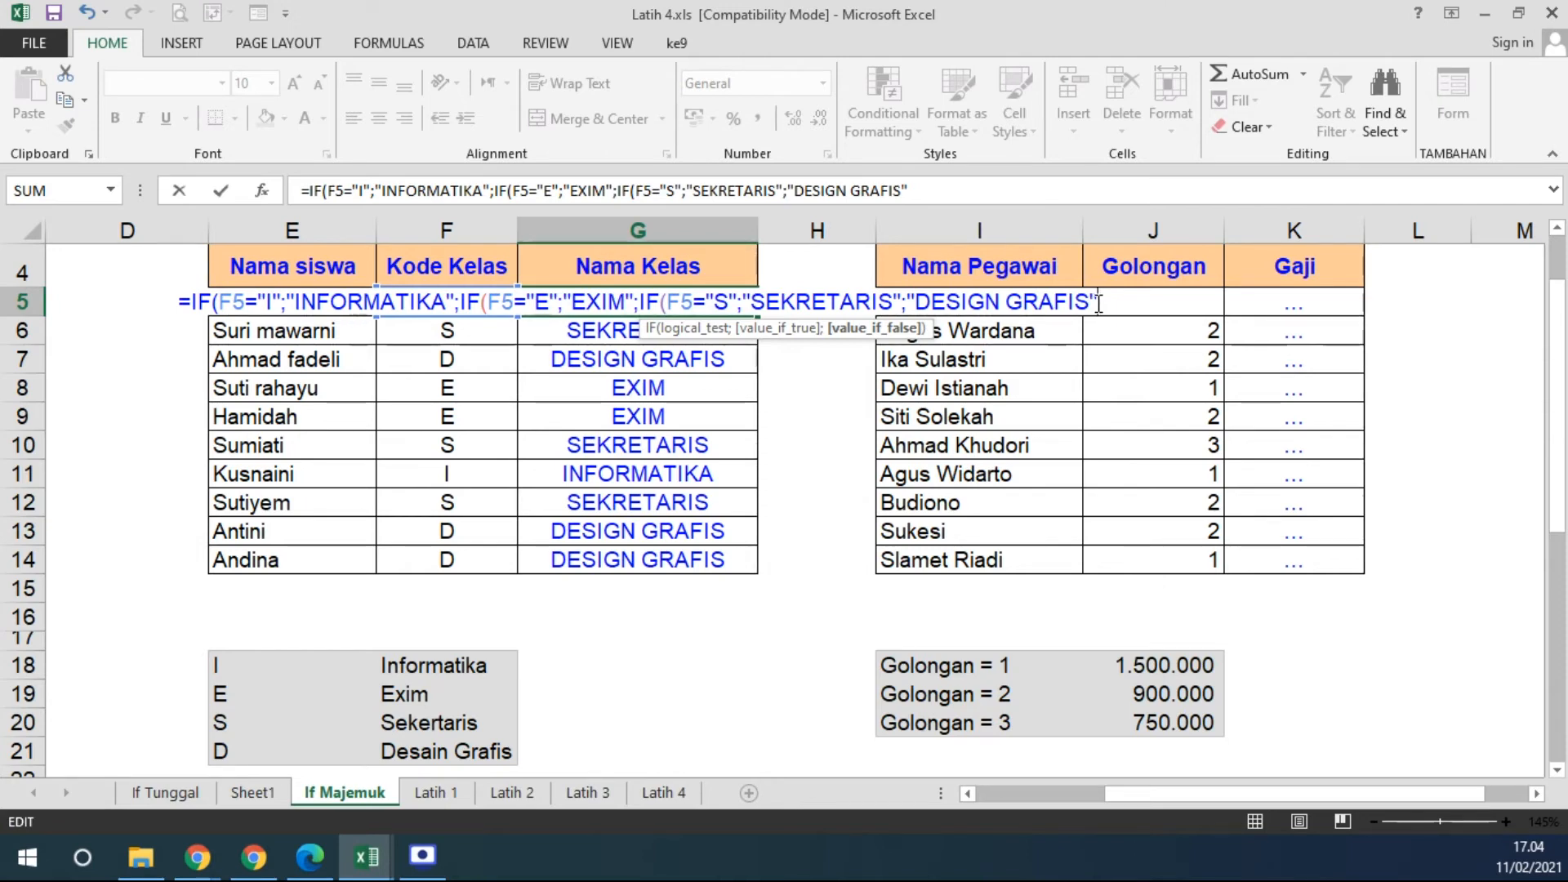
{"action": "key", "text": "Return"}
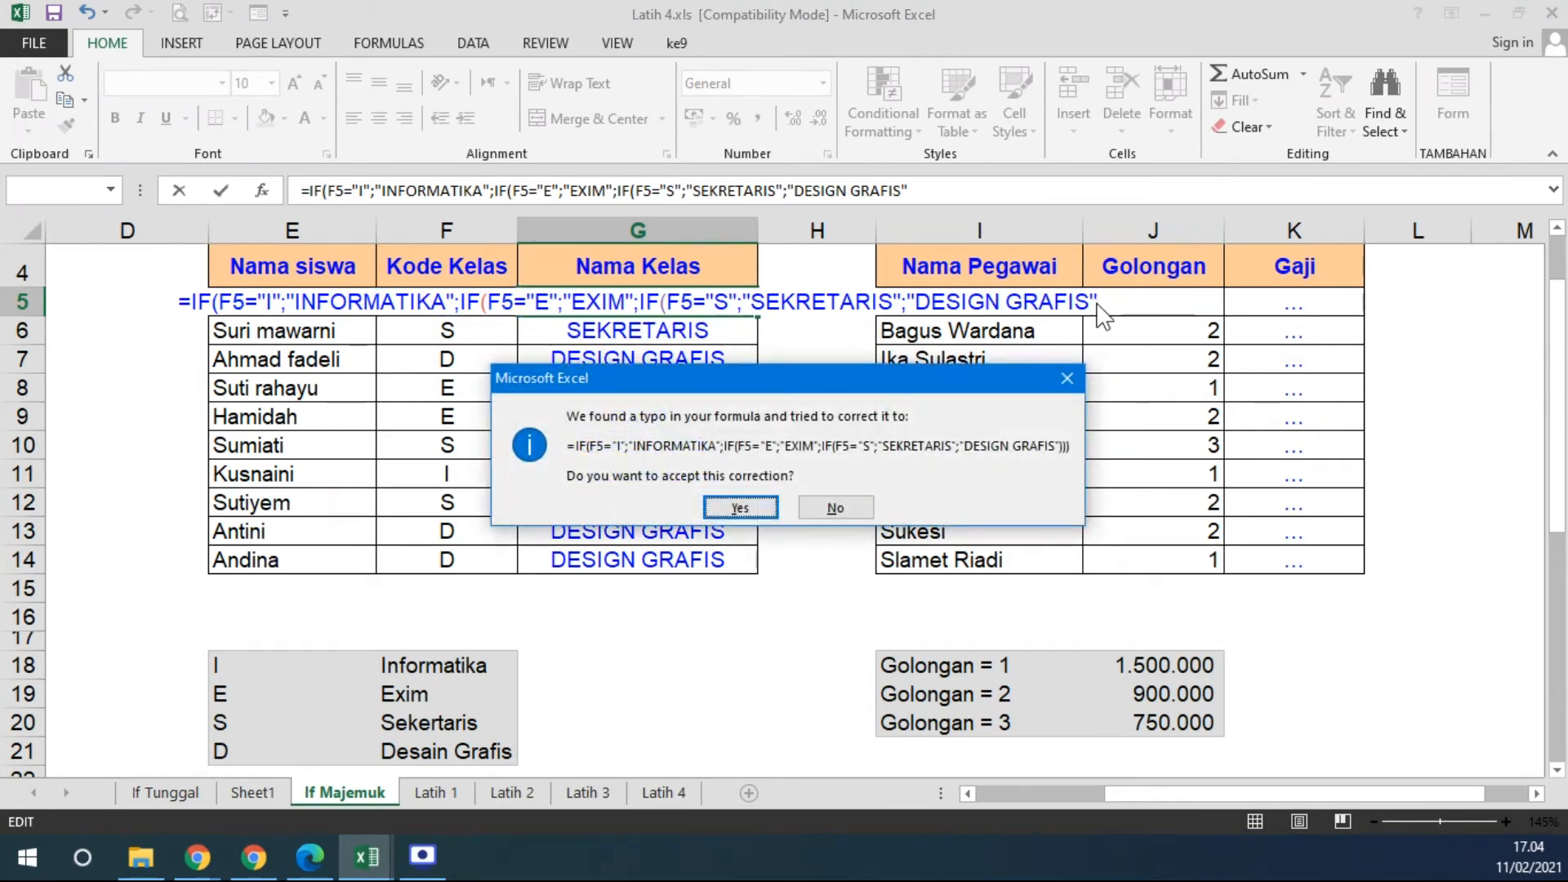
{"action": "key", "text": "Return"}
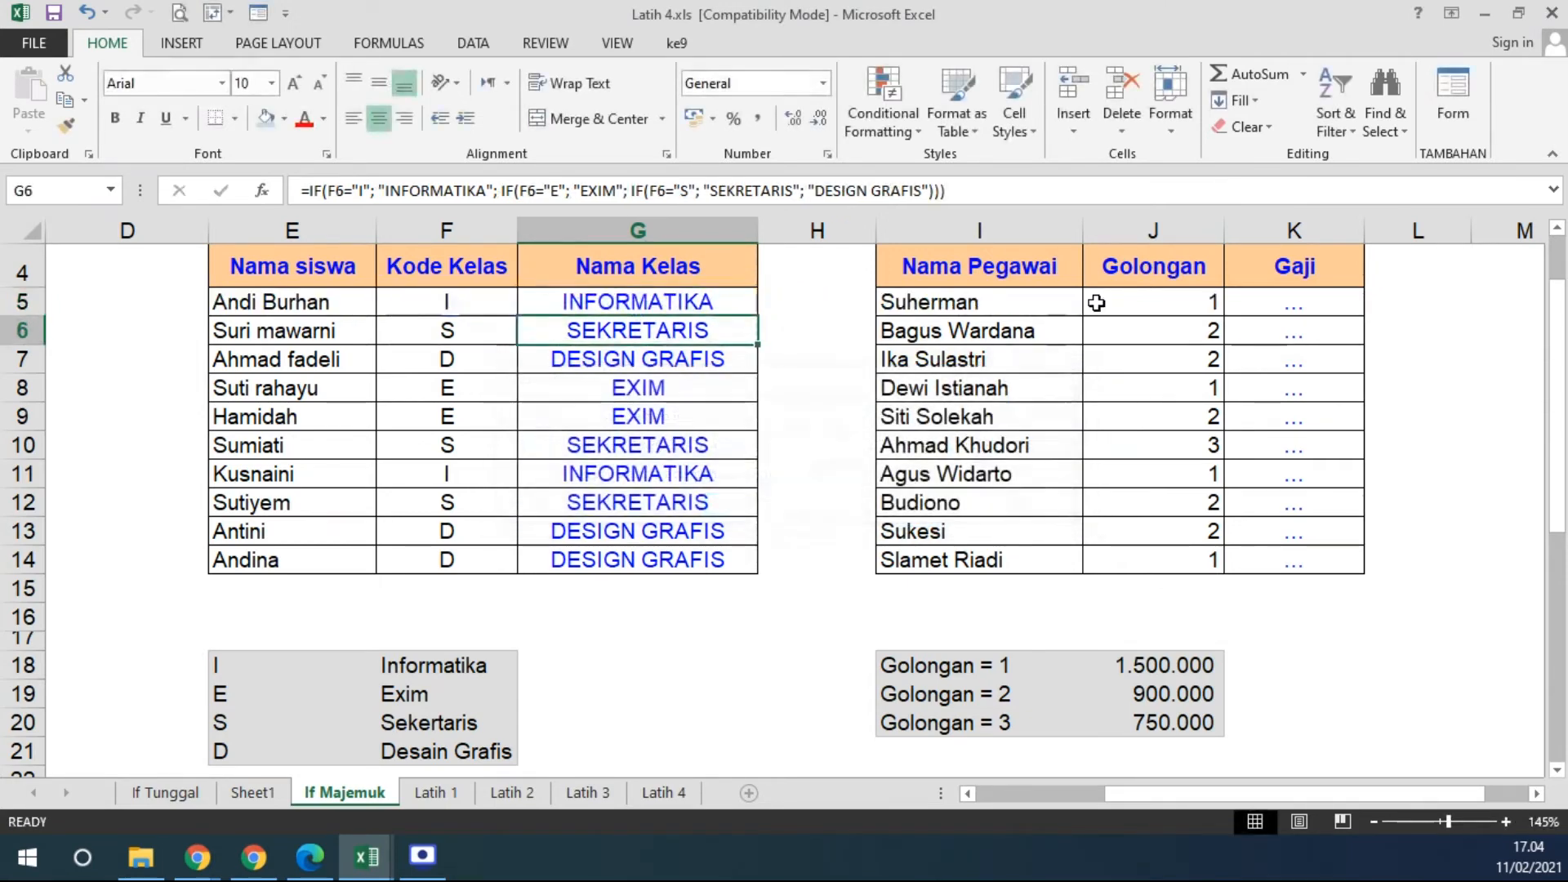
Fill the G5 formula down through G14 and check the copied formula in G6.
{"action": "left_click", "coordinate": [711, 301]}
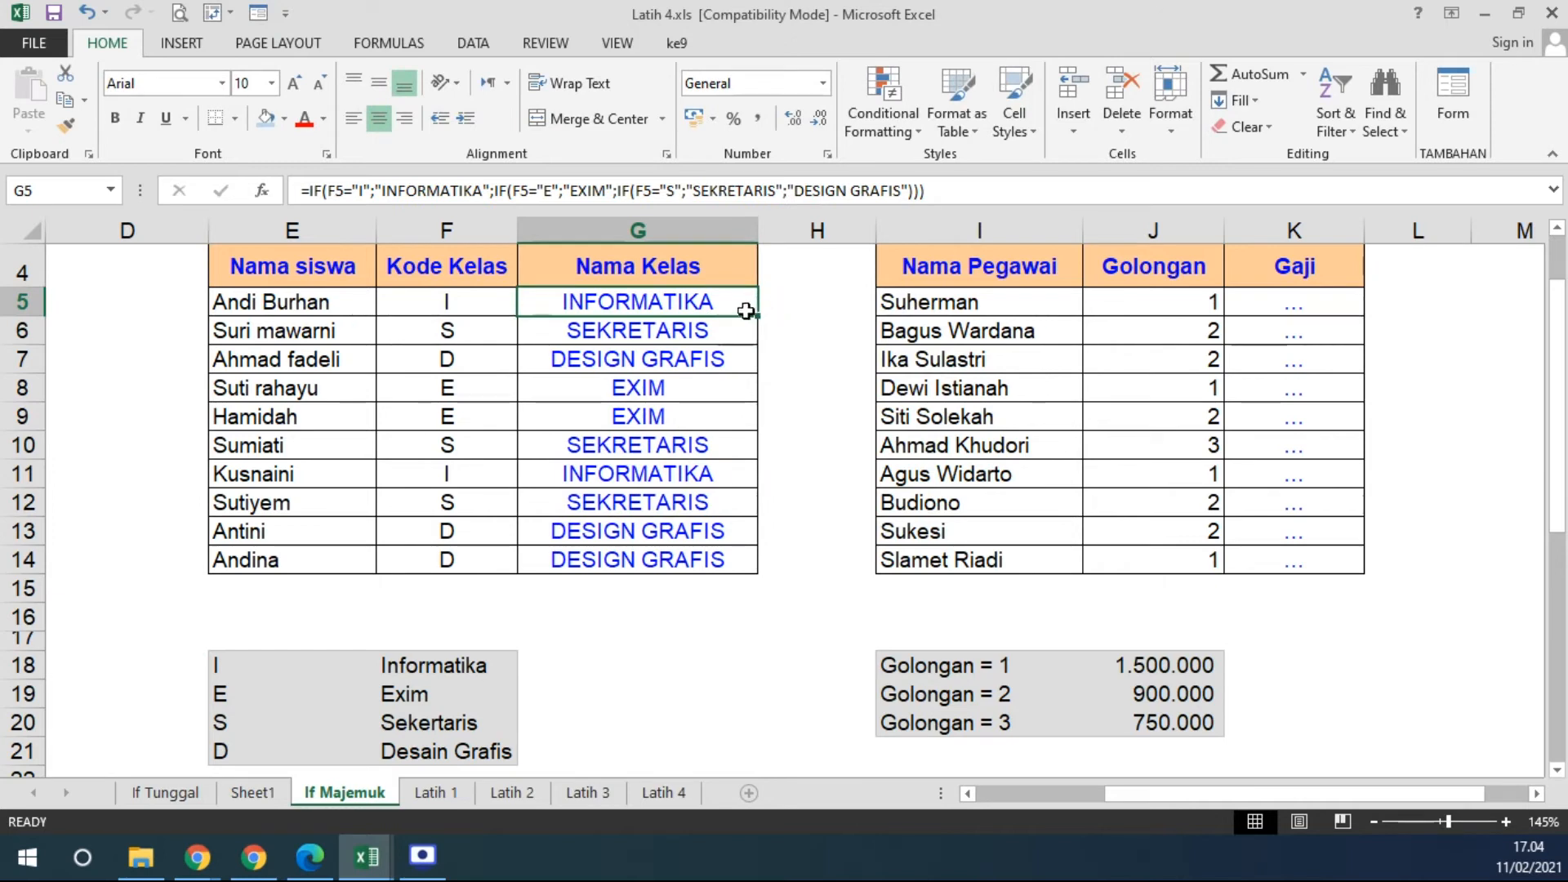
{"action": "double_click", "coordinate": [756, 317]}
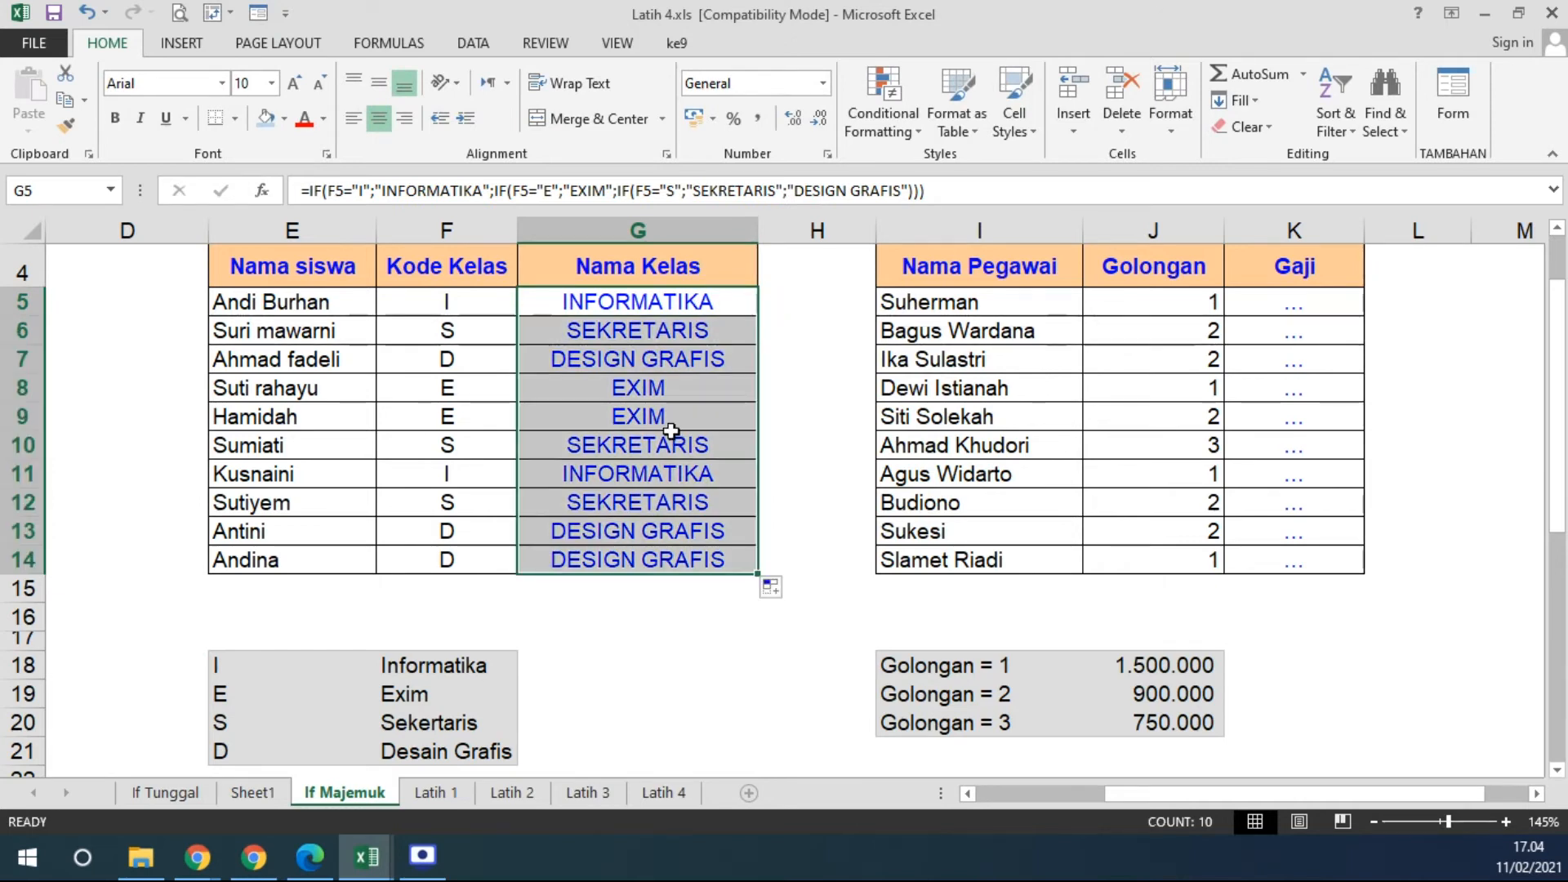
{"action": "left_click", "coordinate": [648, 336]}
{"action": "double_click", "coordinate": [648, 335]}
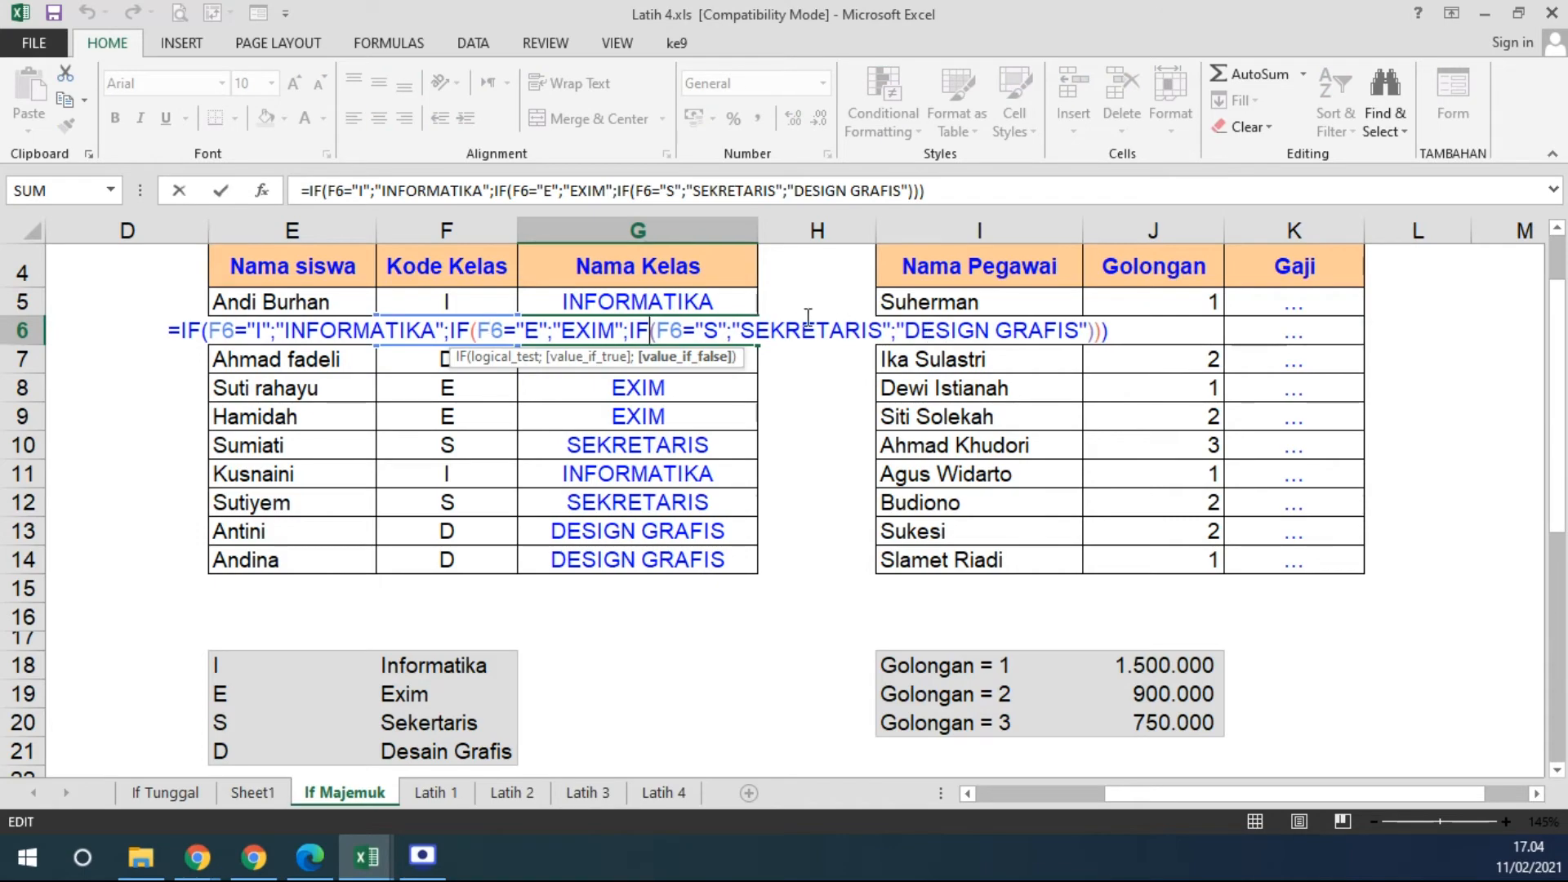
{"action": "key", "text": "Return"}
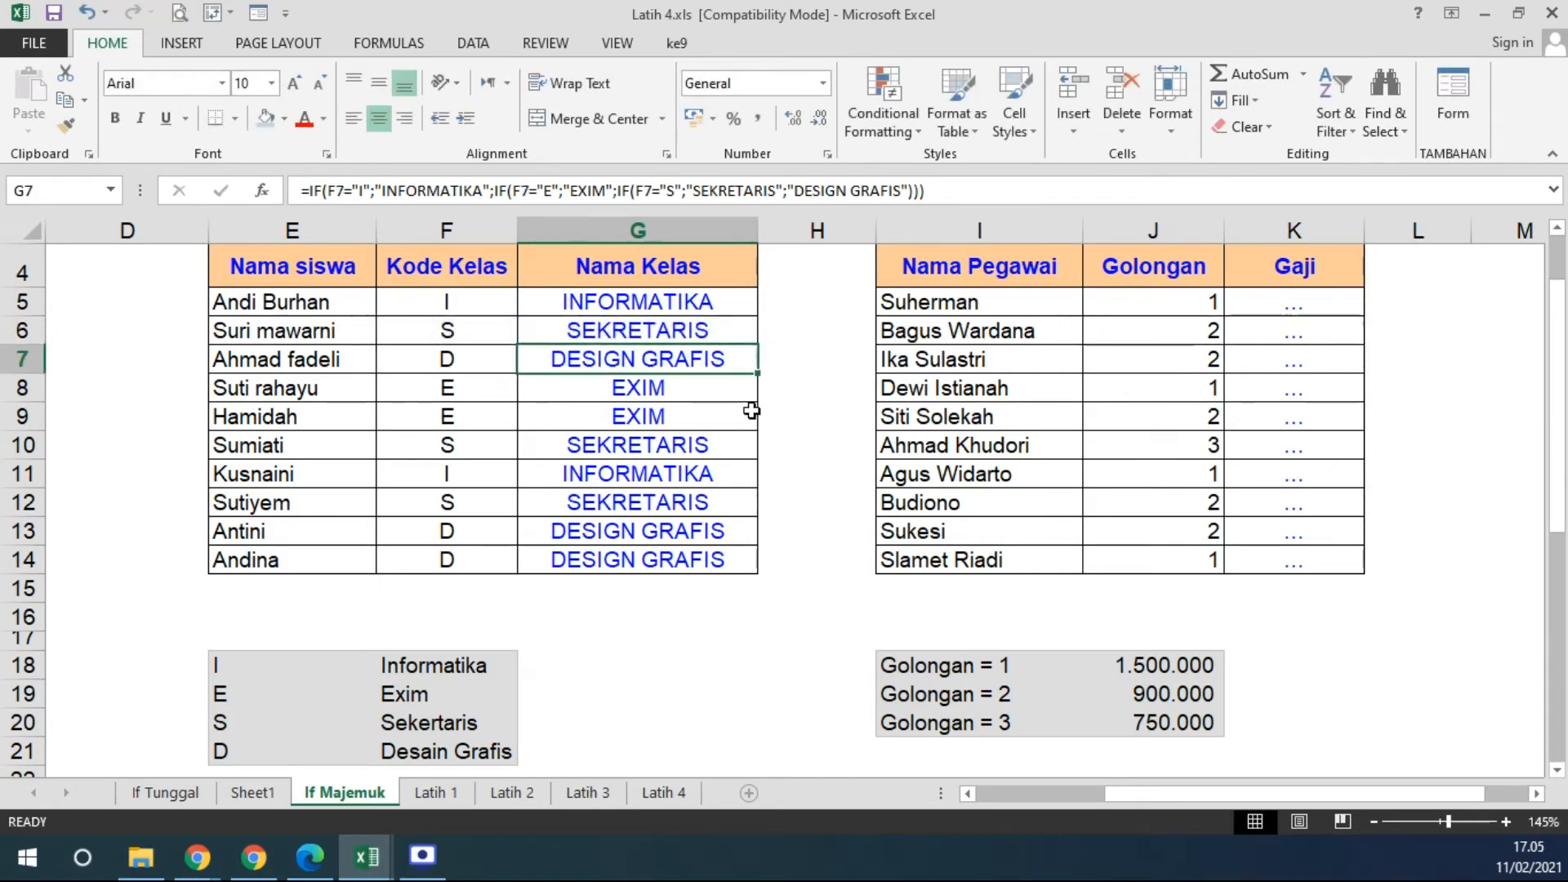
Start an IF formula in Gaji cell K5 that tests J5=1 and returns 1500000 when true.
{"action": "scroll", "coordinate": [1015, 324], "scroll_direction": "right", "scroll_amount": 2}
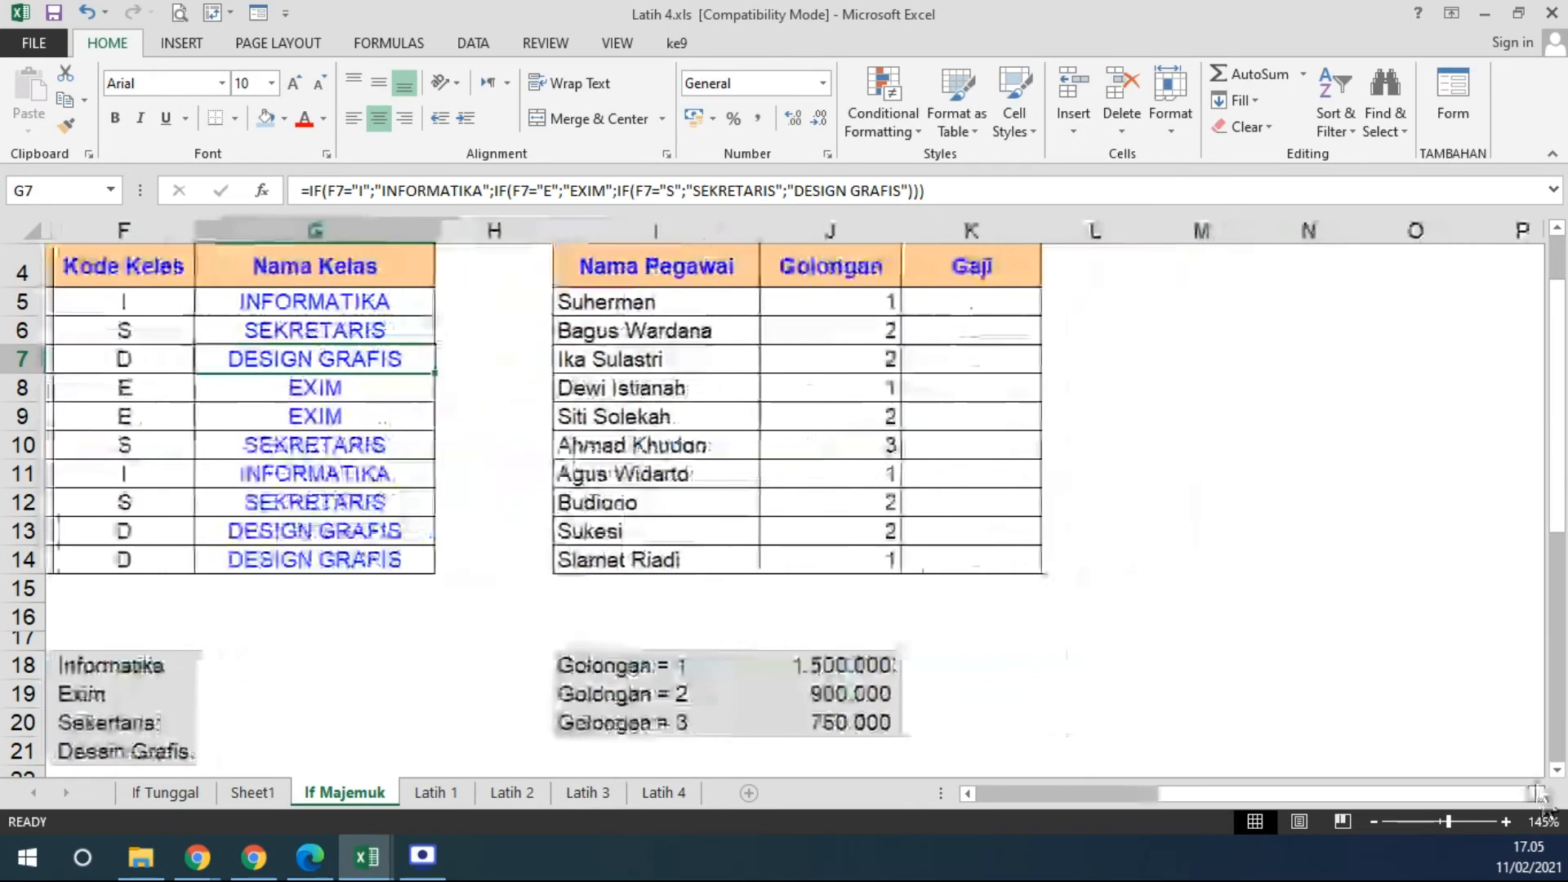
{"action": "left_click", "coordinate": [1010, 303]}
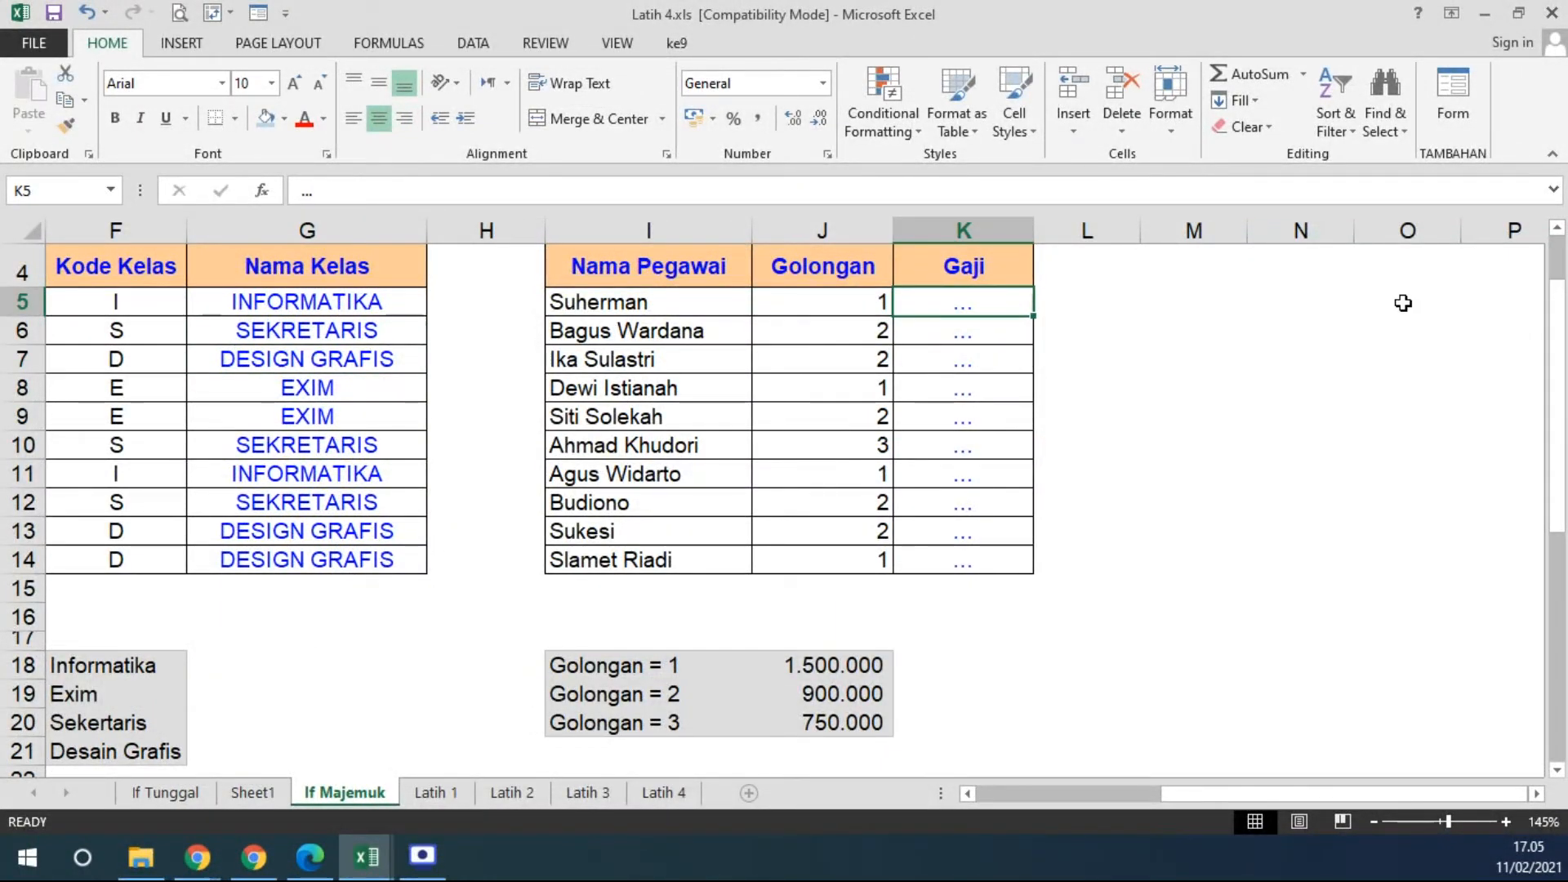
{"action": "type", "text": "="}
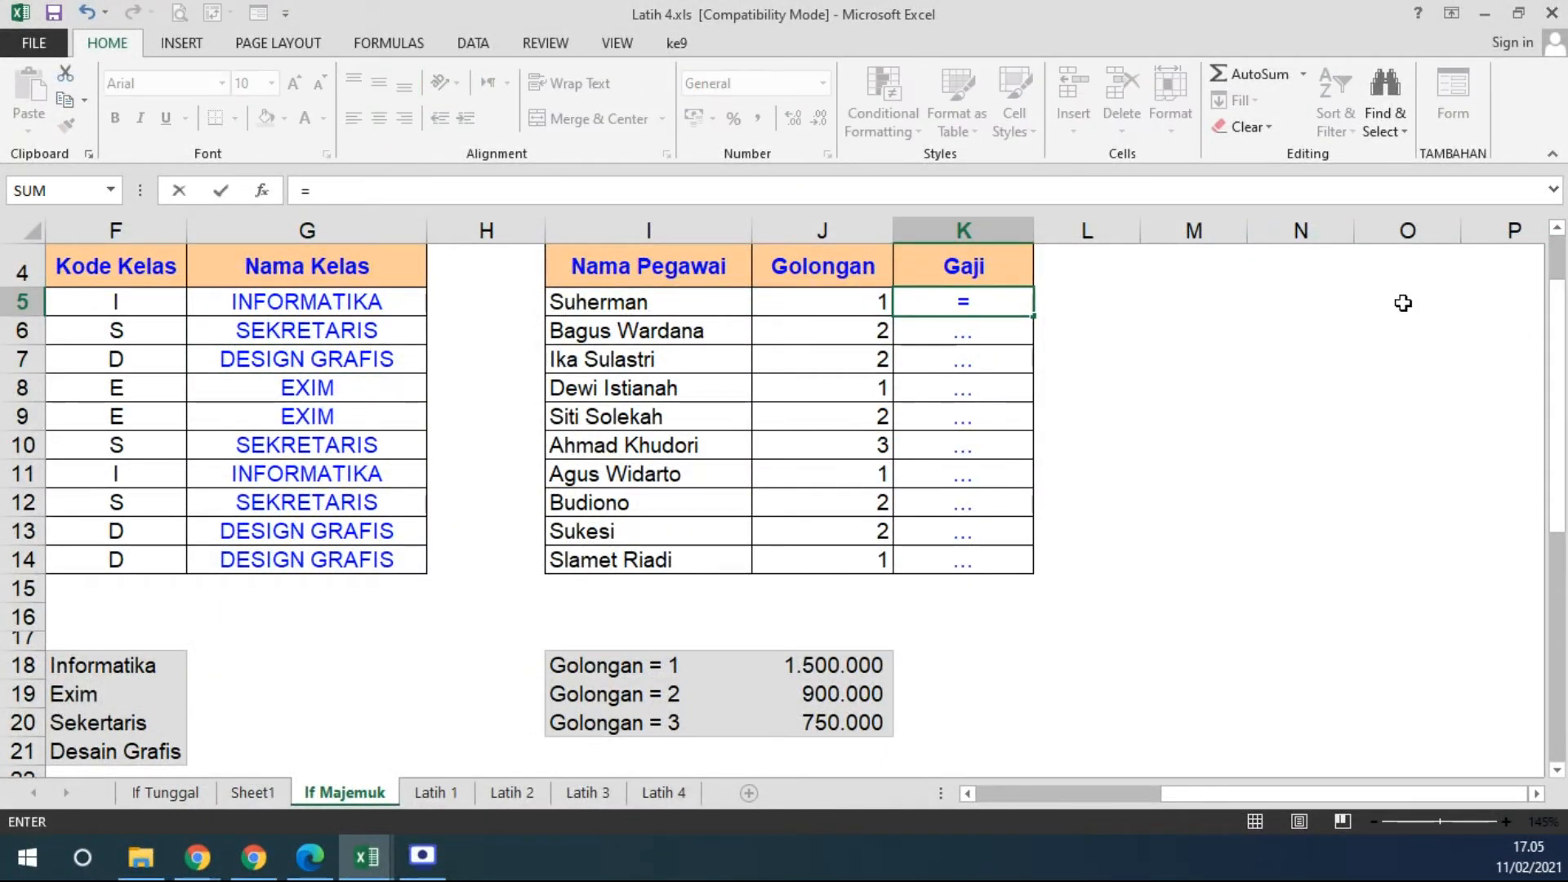
{"action": "type", "text": "if"}
{"action": "key", "text": "Tab"}
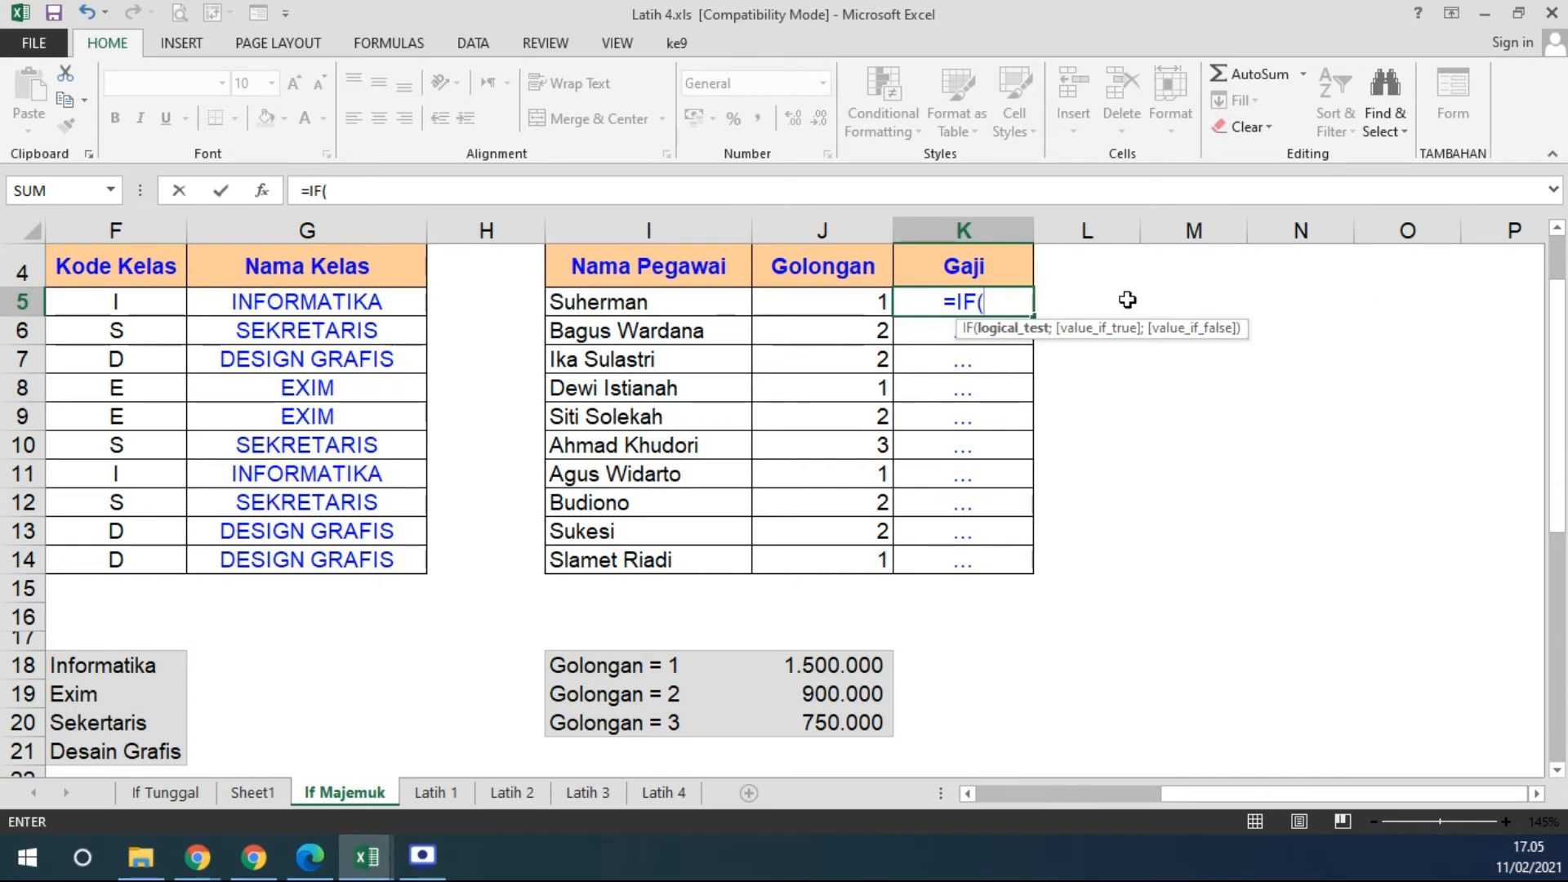
{"action": "left_click", "coordinate": [858, 304]}
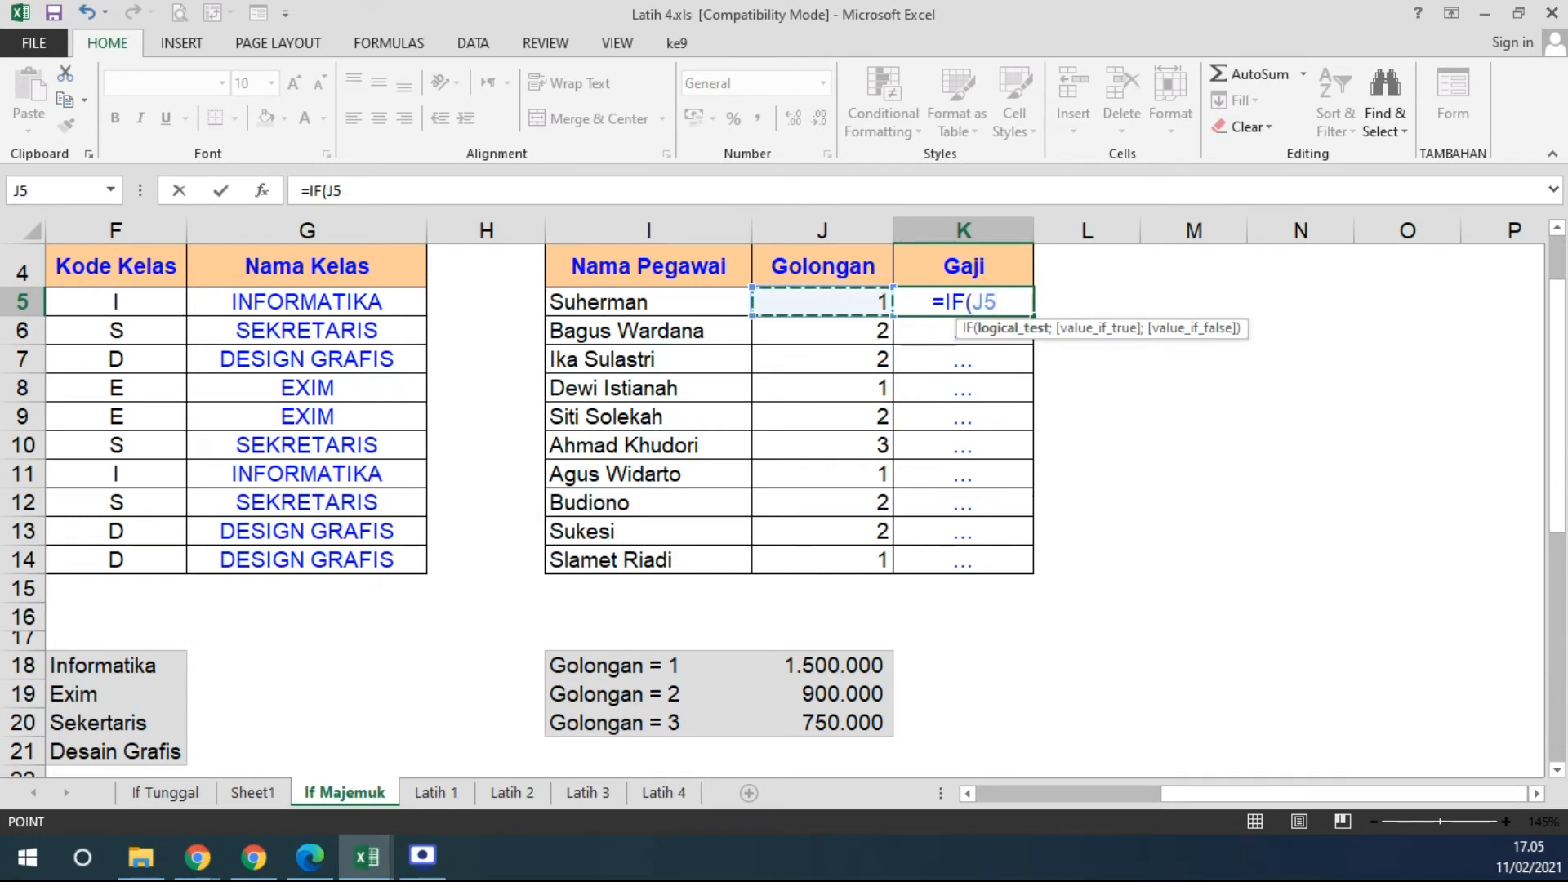
{"action": "type", "text": "=1"}
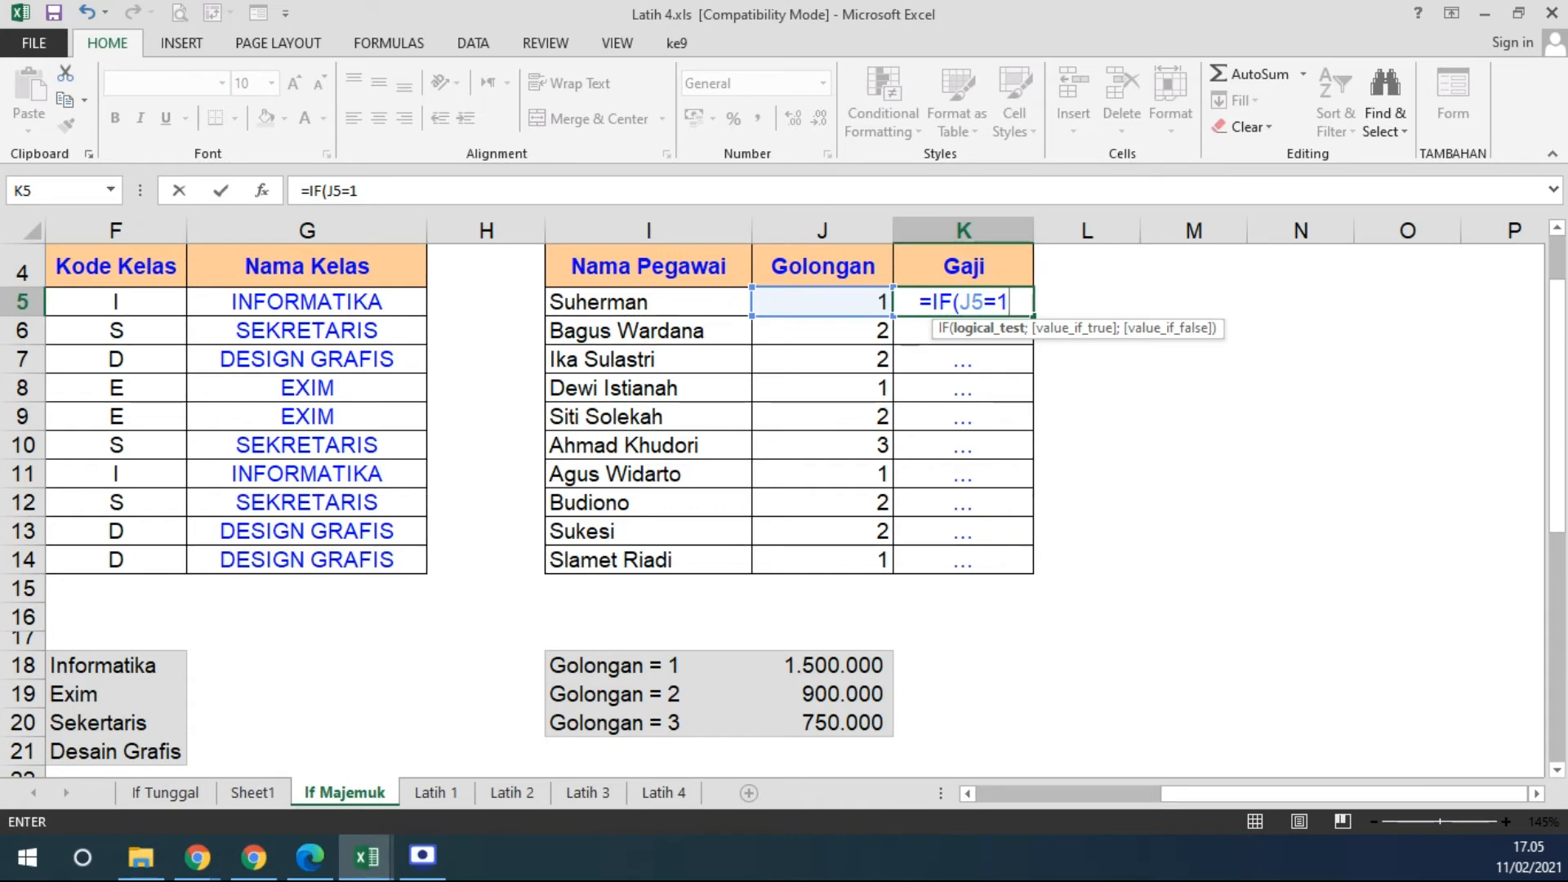
{"action": "type", "text": ";"}
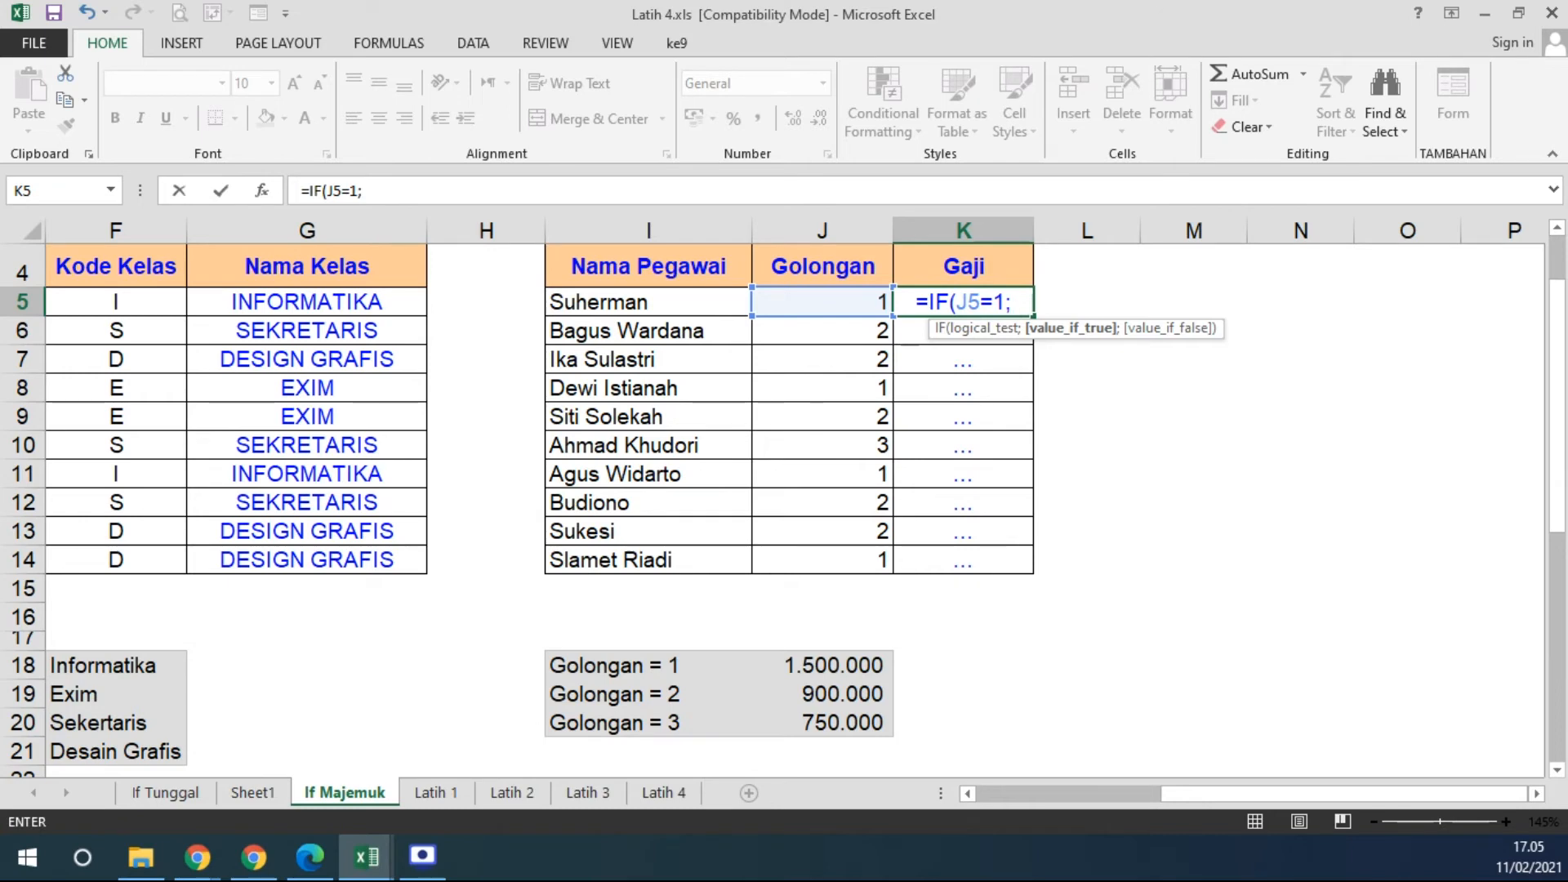
{"action": "type", "text": "1"}
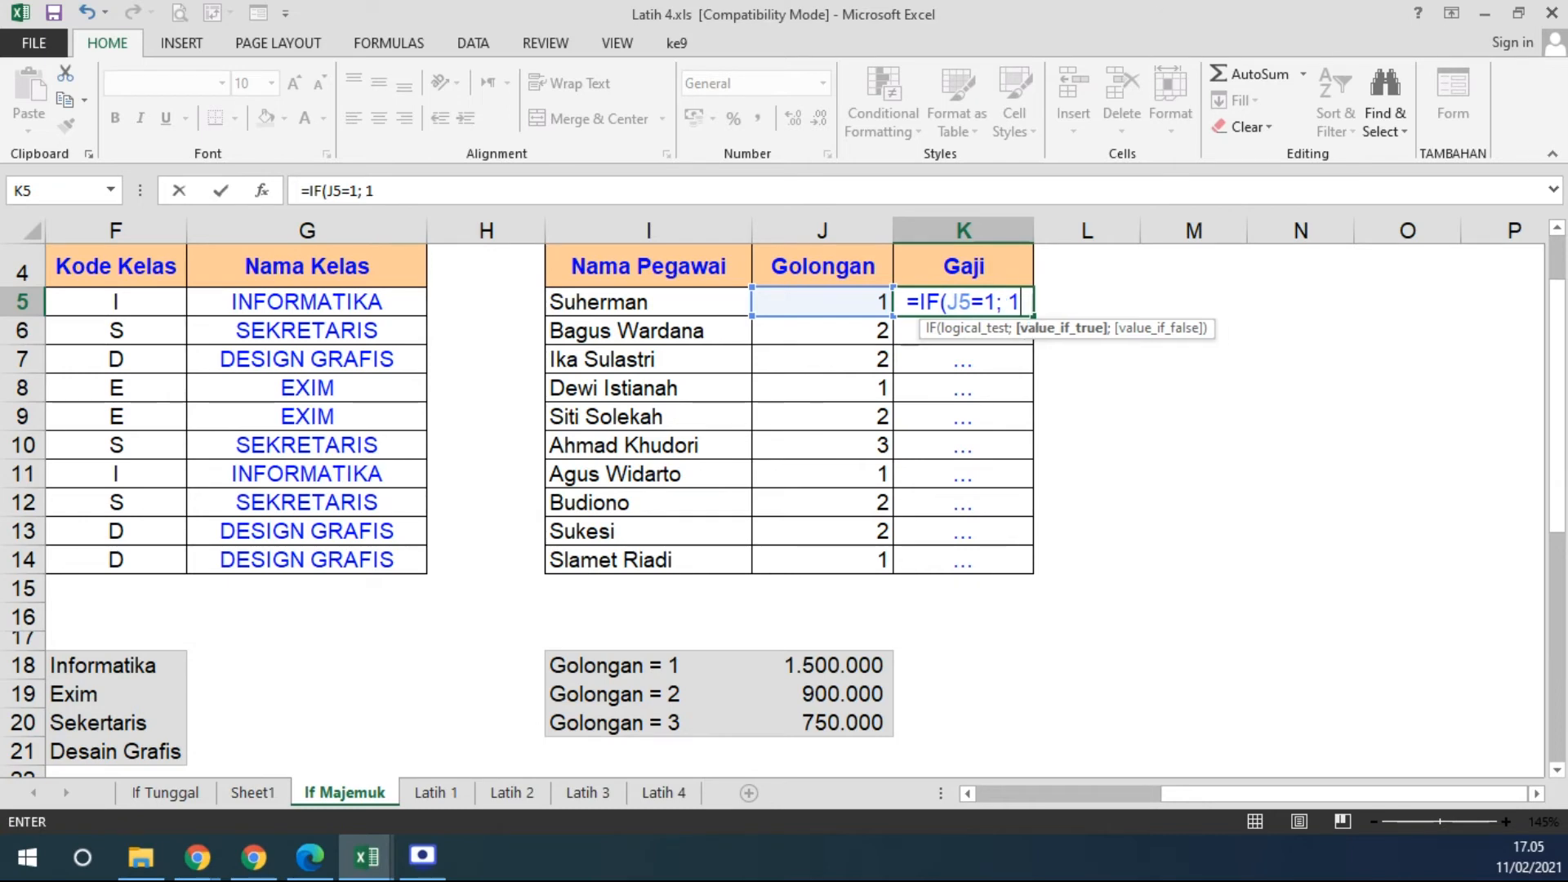
{"action": "type", "text": "500000"}
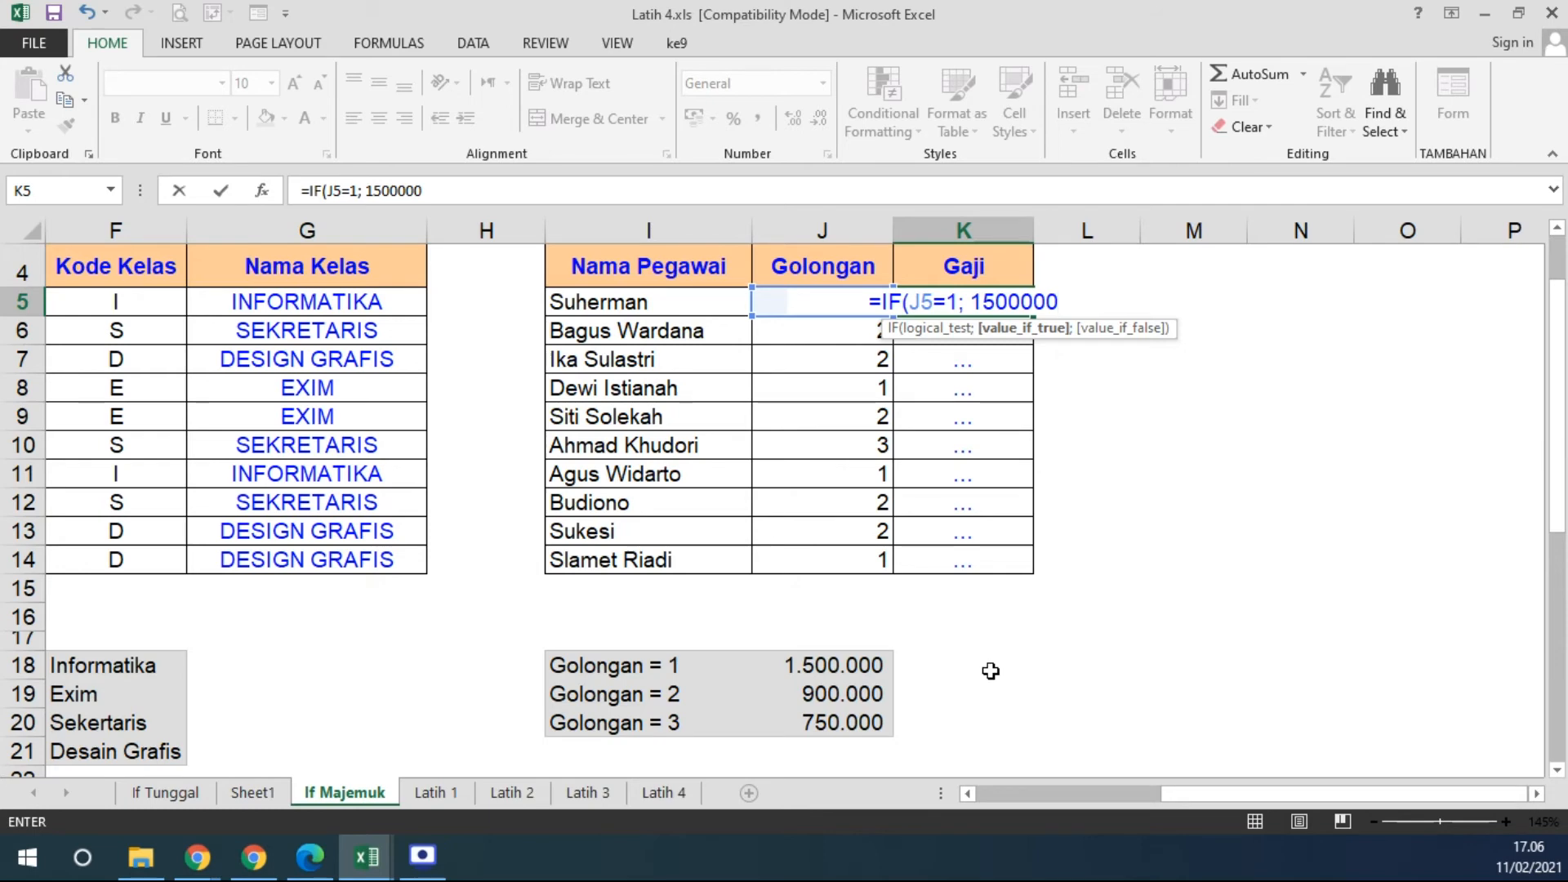
Nest a second IF in the K5 formula that tests J5=2 and returns 900000 when true.
{"action": "type", "text": "; "}
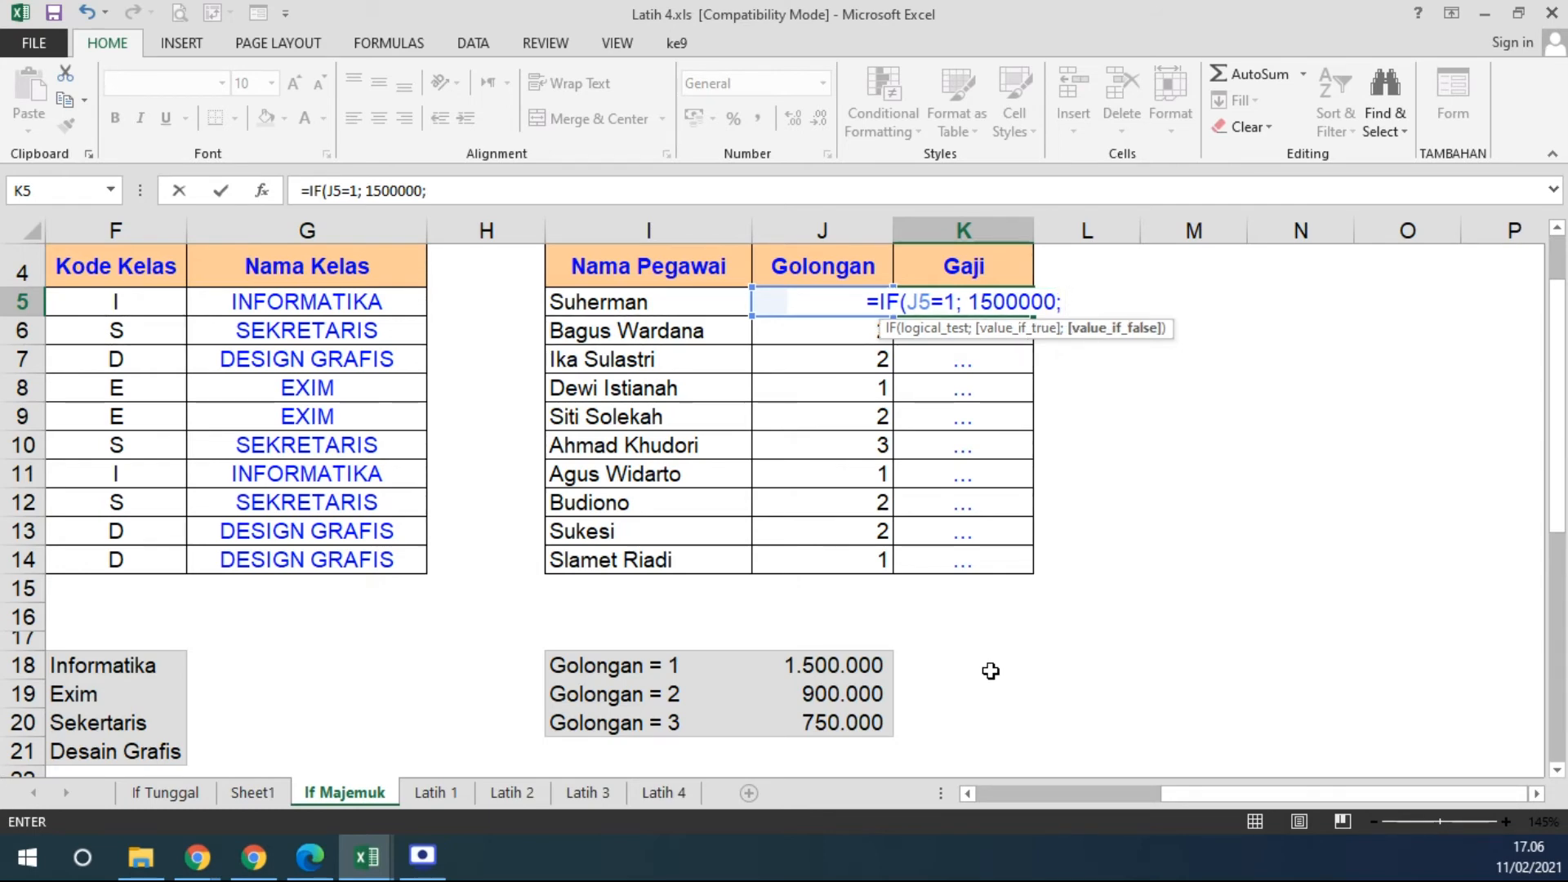
{"action": "type", "text": "IF("}
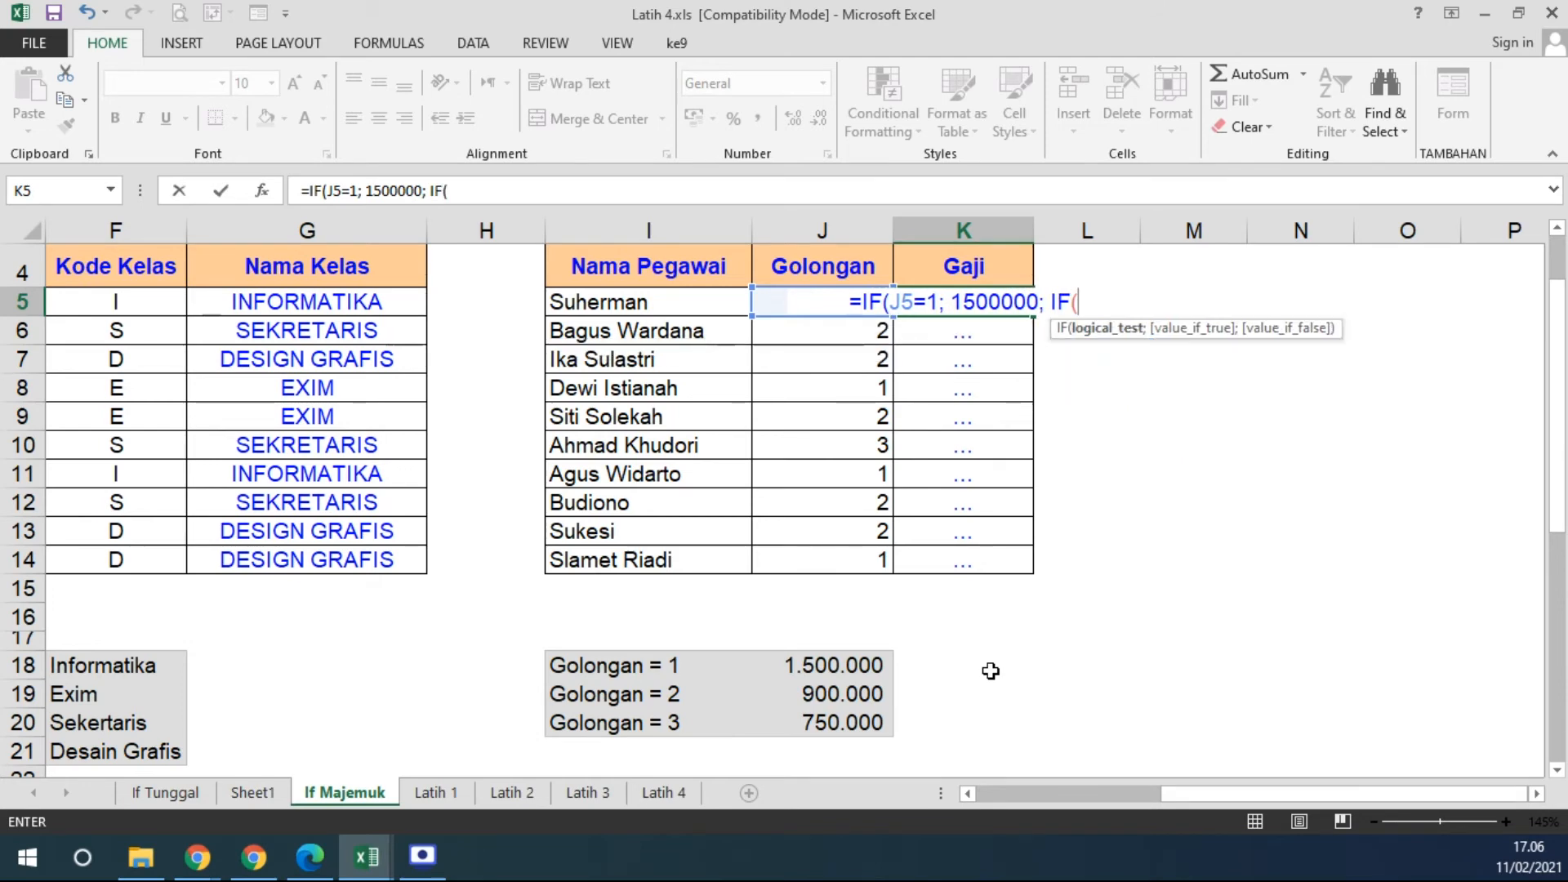
{"action": "type", "text": "J5="}
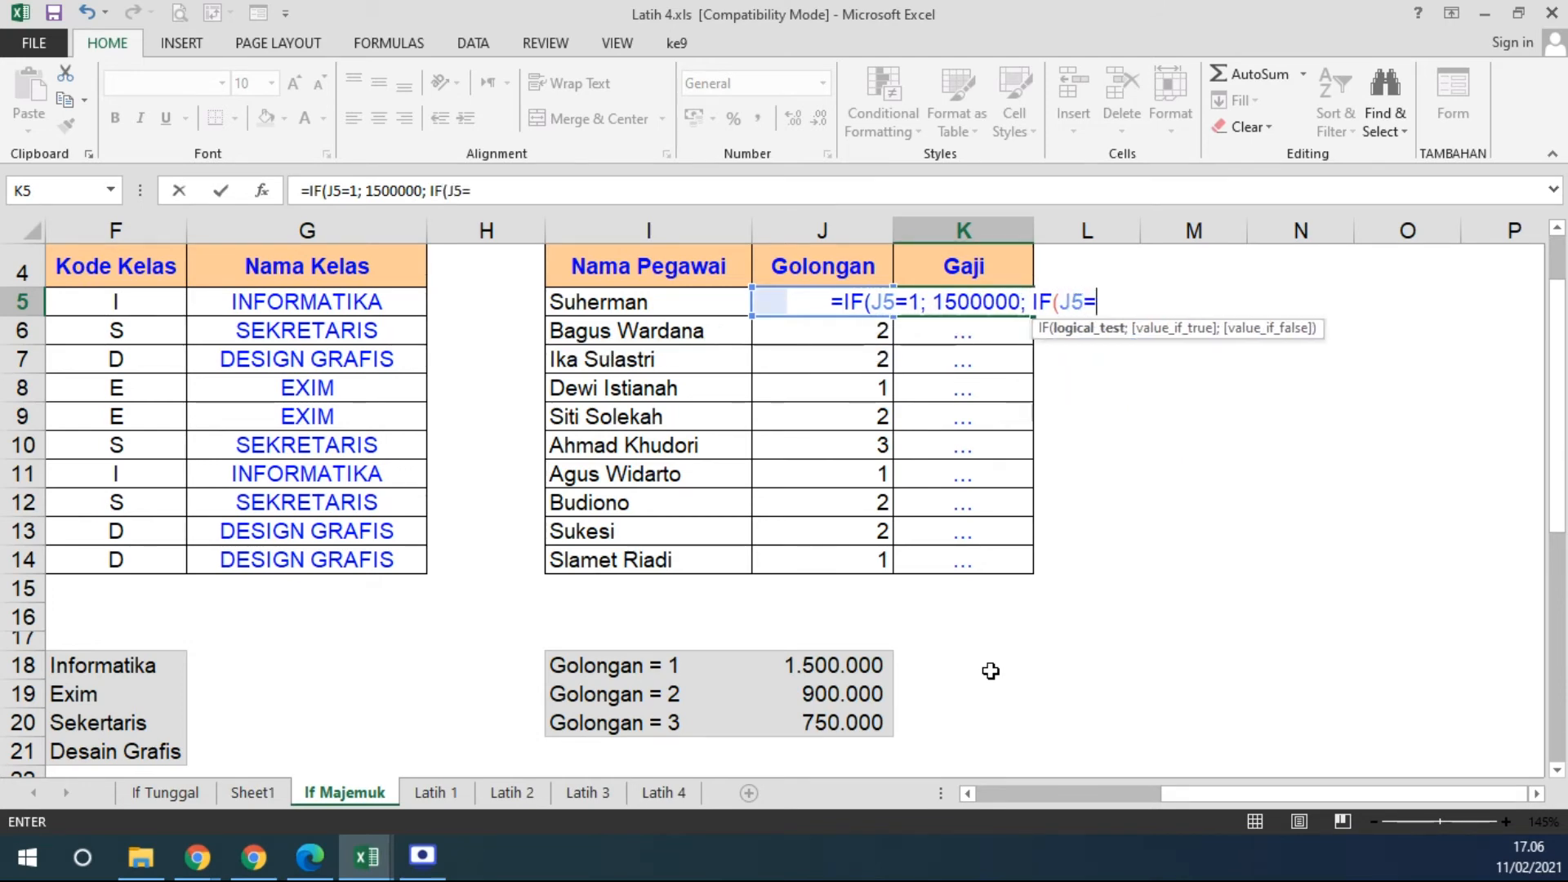
{"action": "type", "text": "2;"}
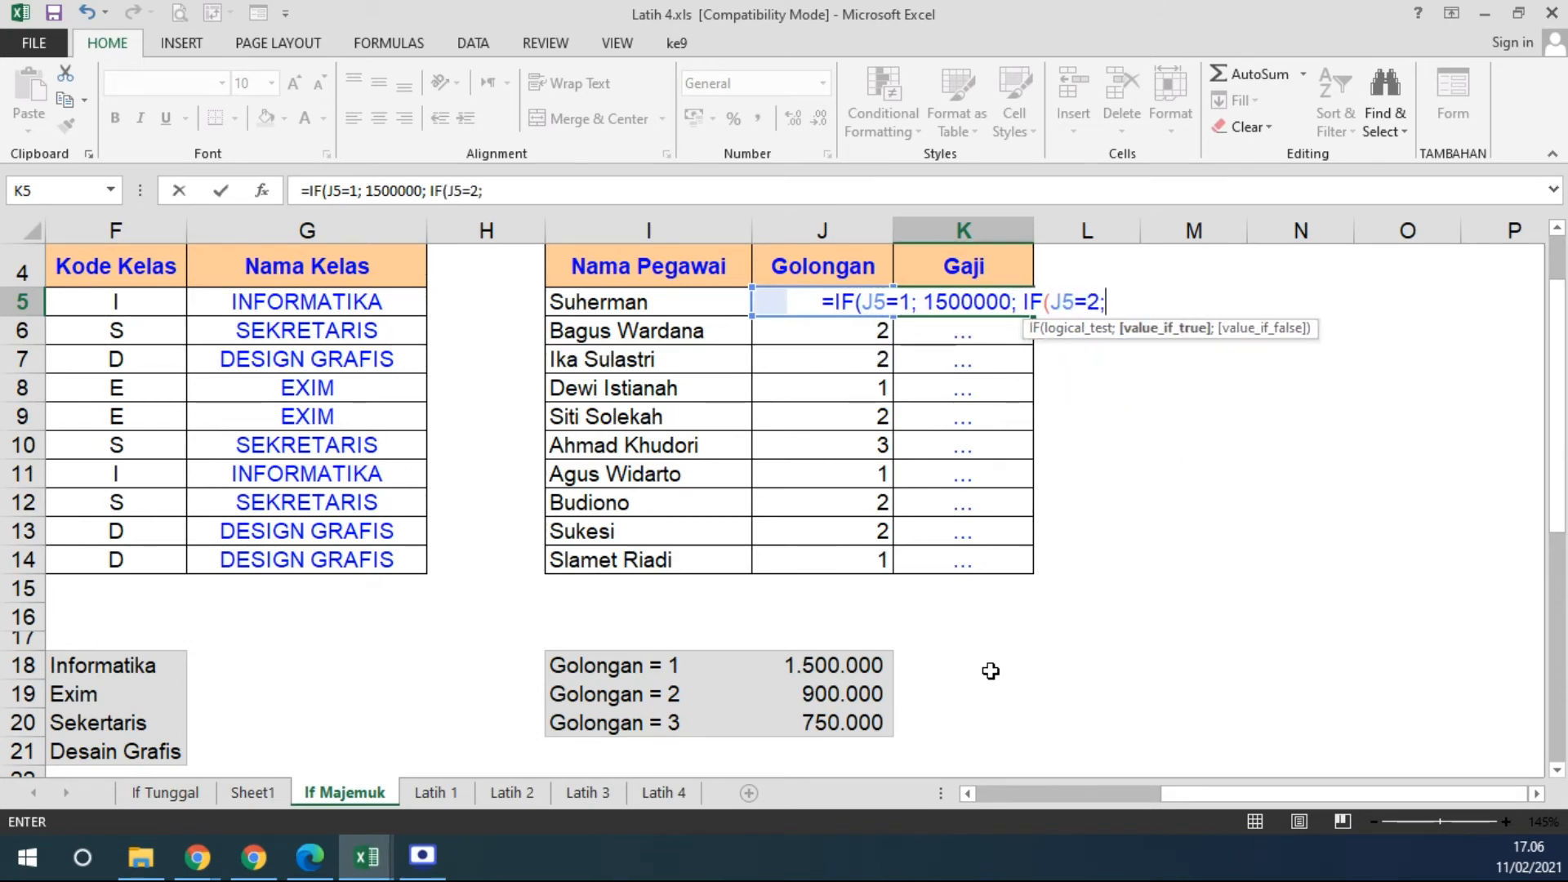
{"action": "type", "text": " 900"}
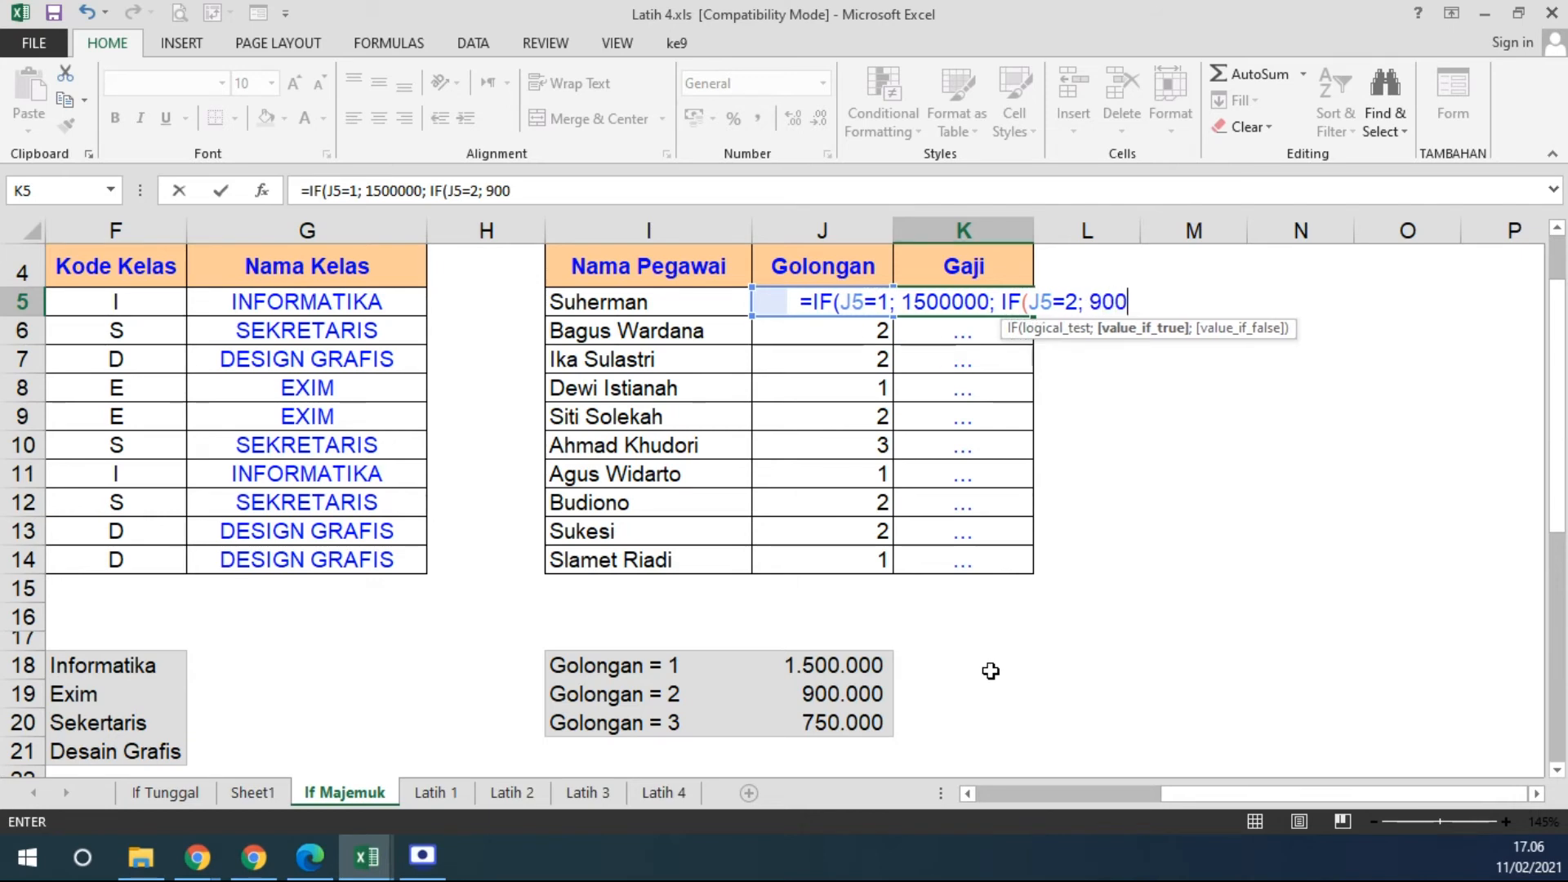
{"action": "type", "text": "000"}
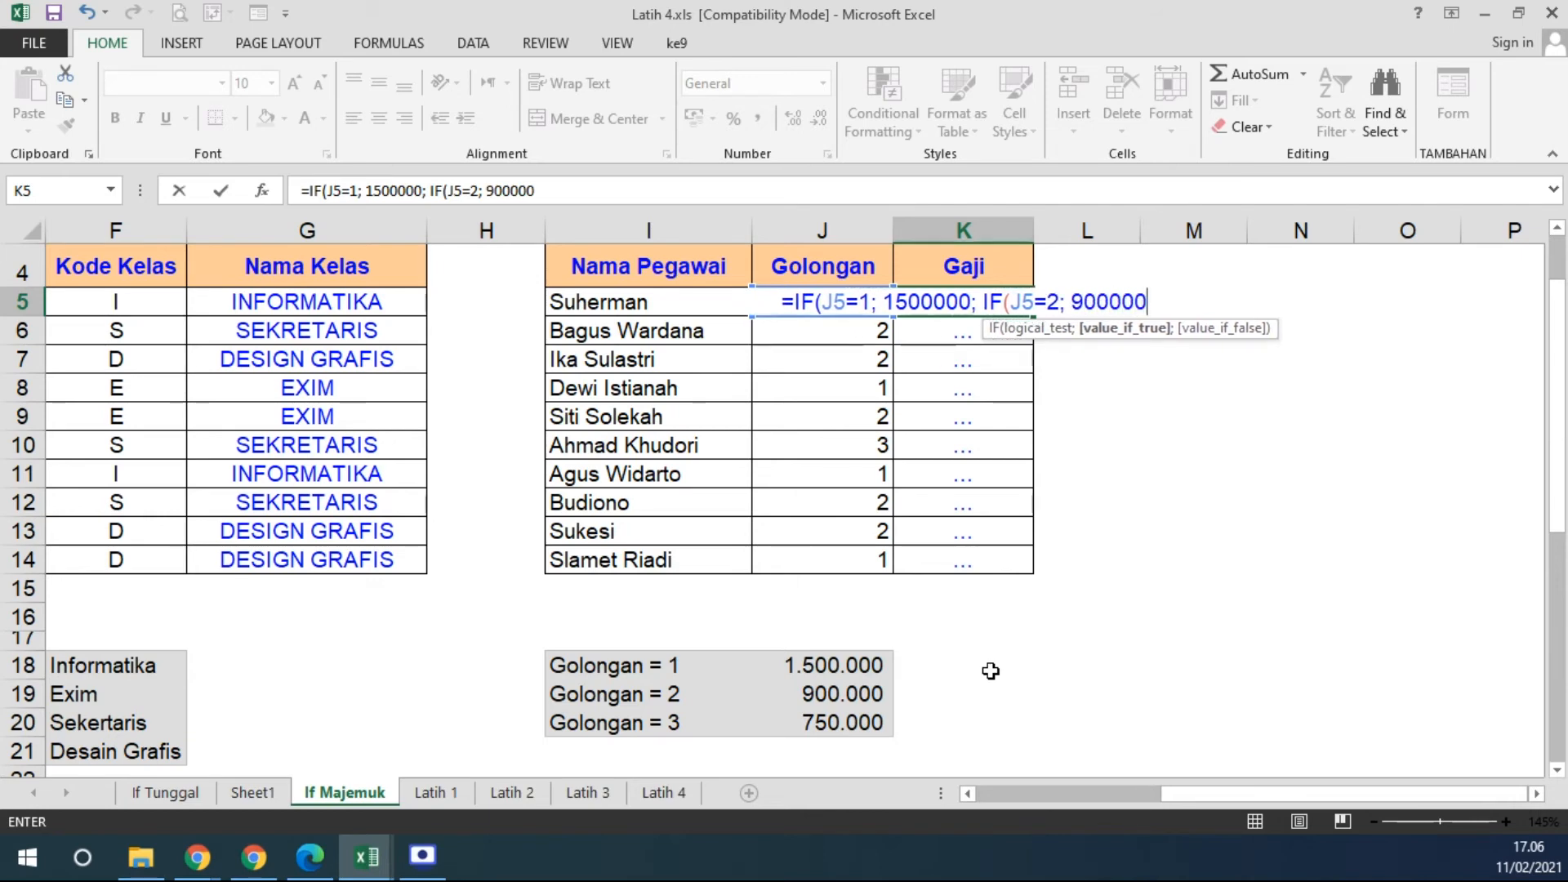
Finish the K5 formula with 750000 as the last value, accepting the parenthesis correction, and fill it down through K14.
{"action": "type", "text": "; 75000"}
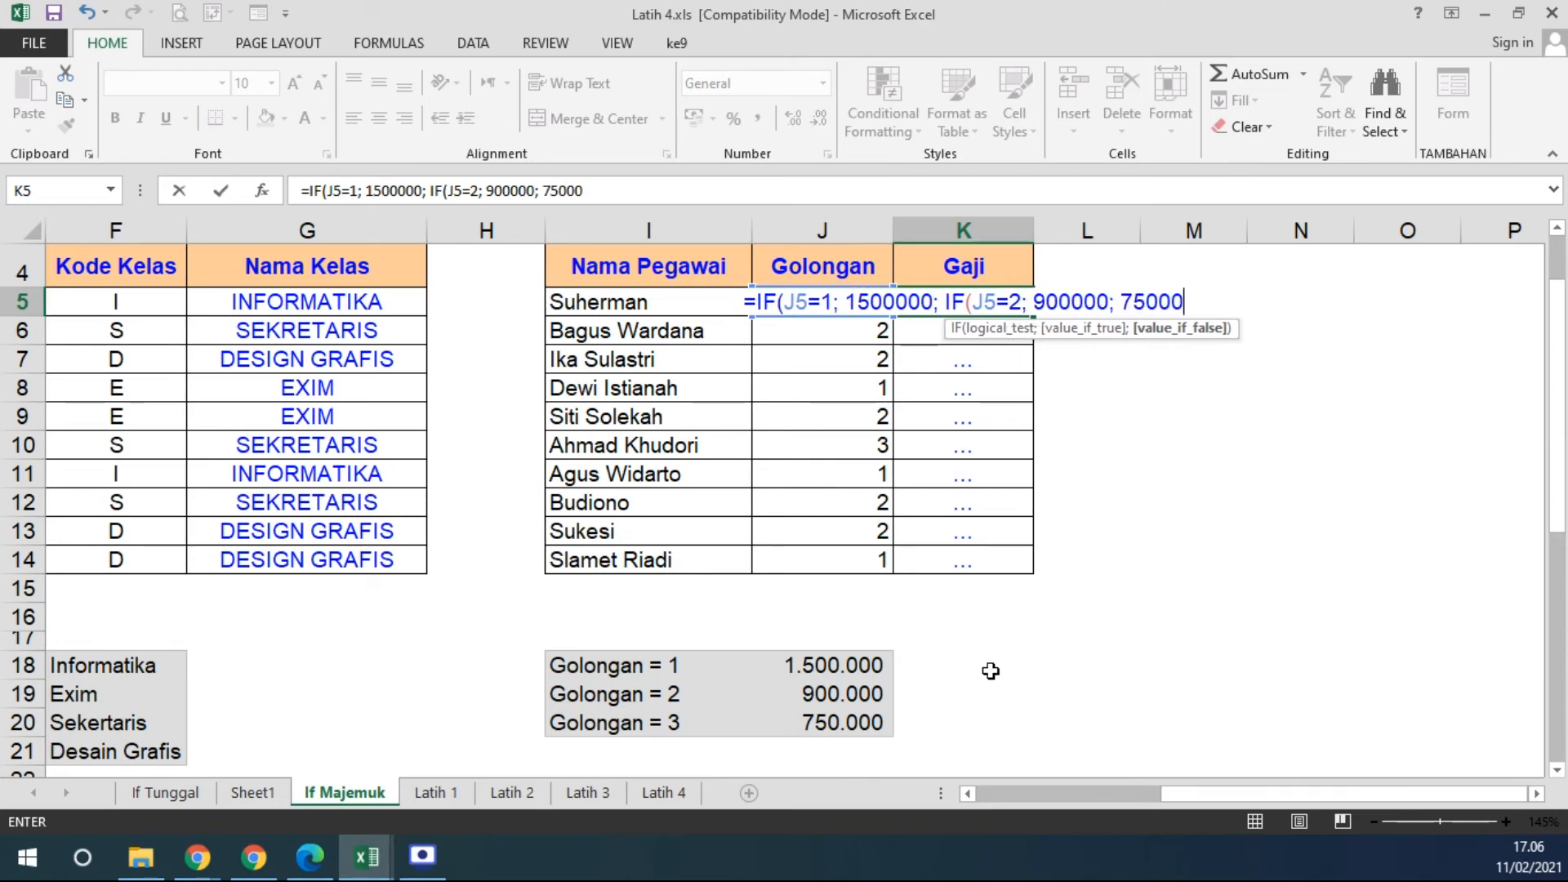
{"action": "type", "text": "0"}
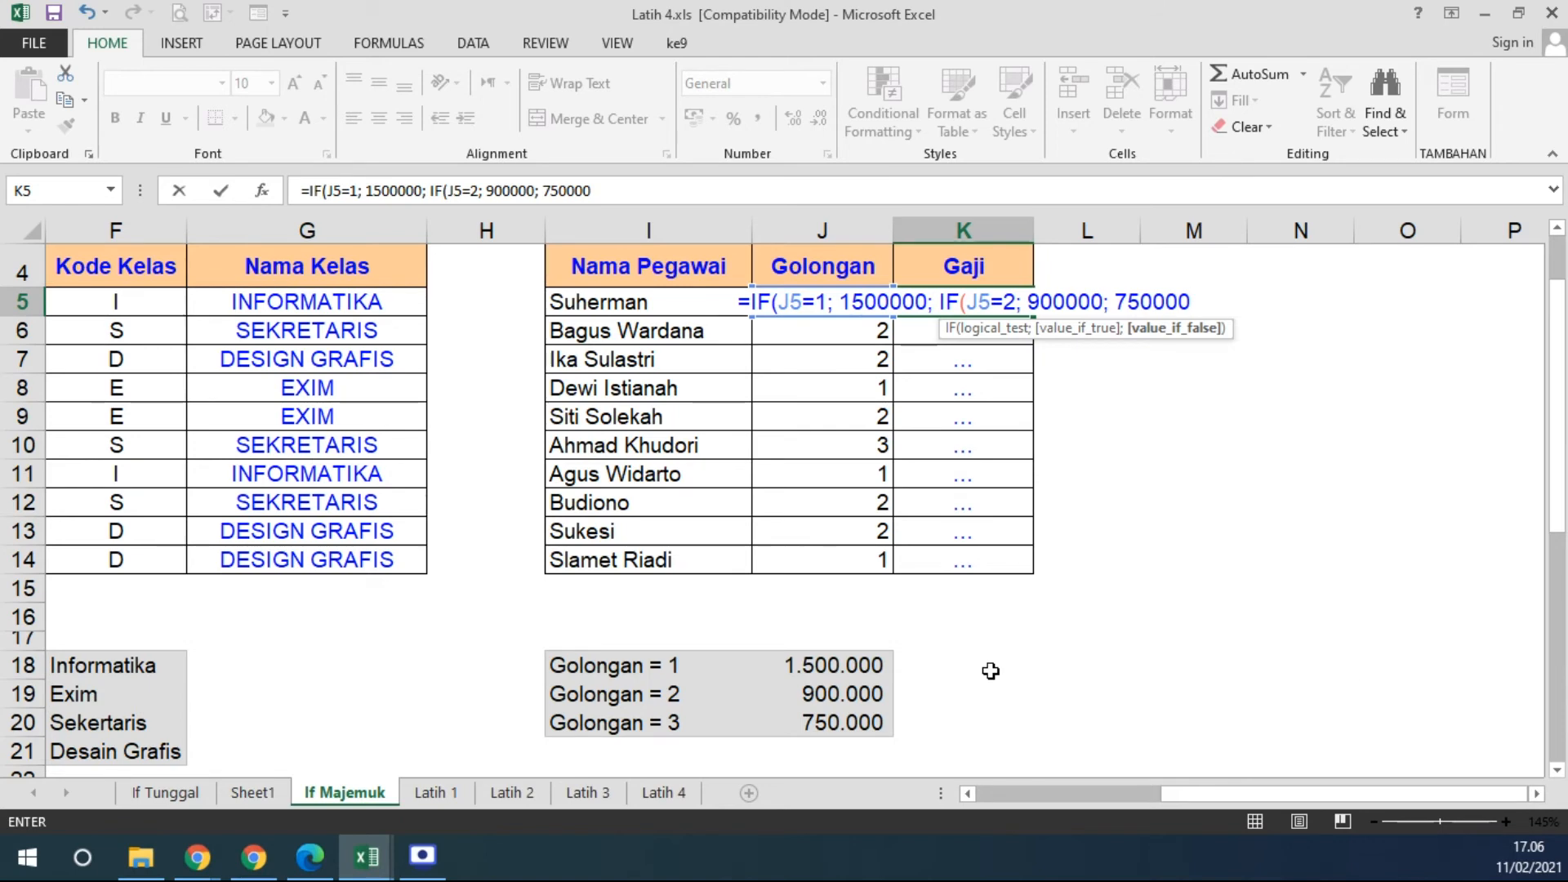
{"action": "key", "text": "Return"}
{"action": "key", "text": "Return"}
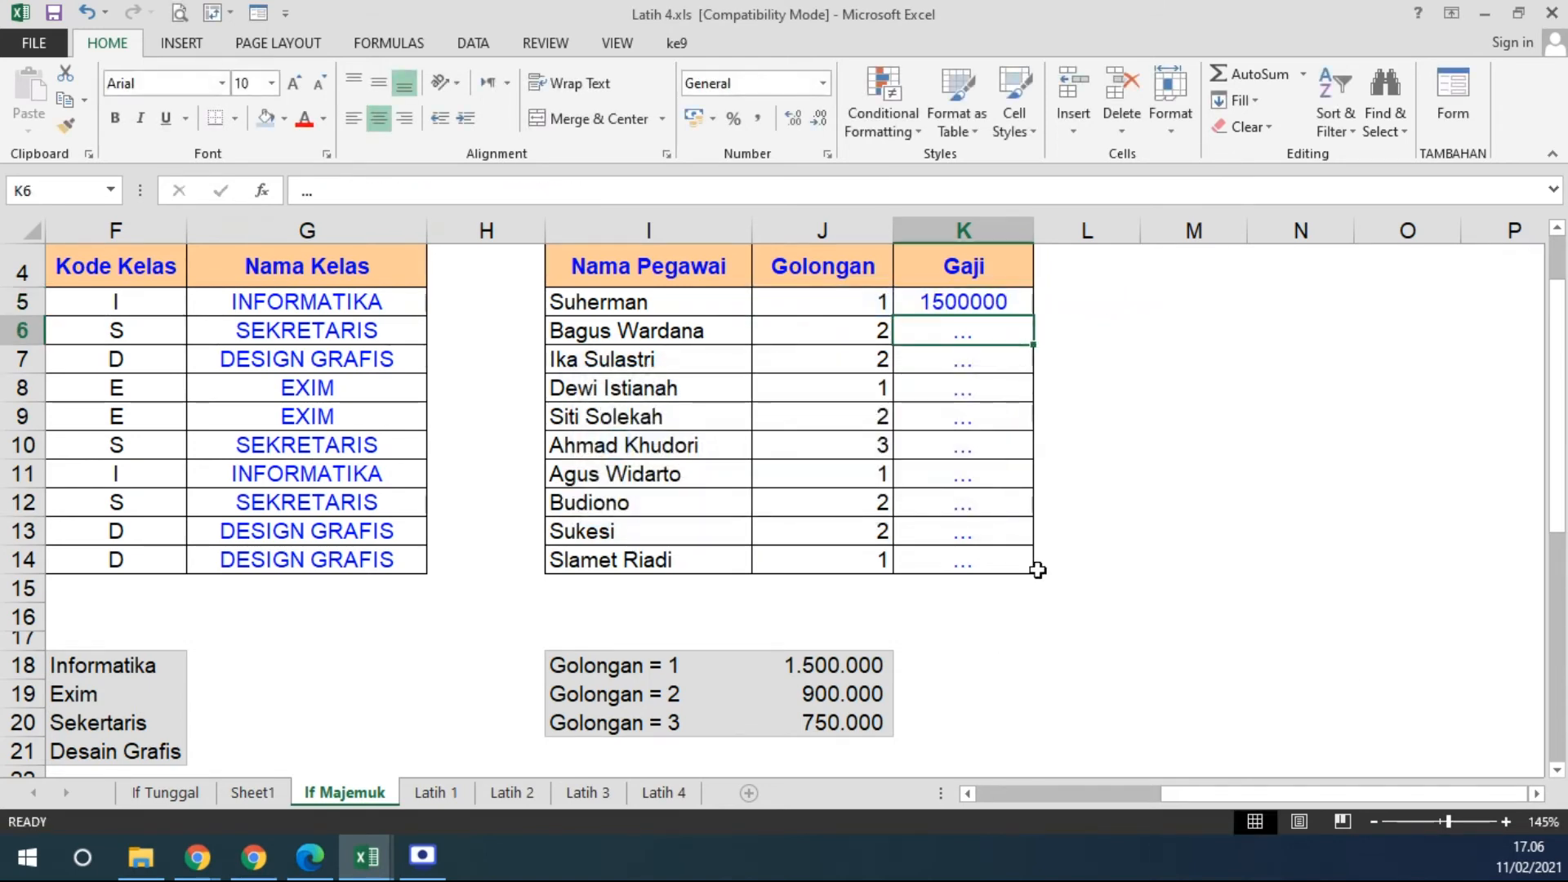
{"action": "left_click", "coordinate": [1001, 307]}
{"action": "double_click", "coordinate": [1033, 316]}
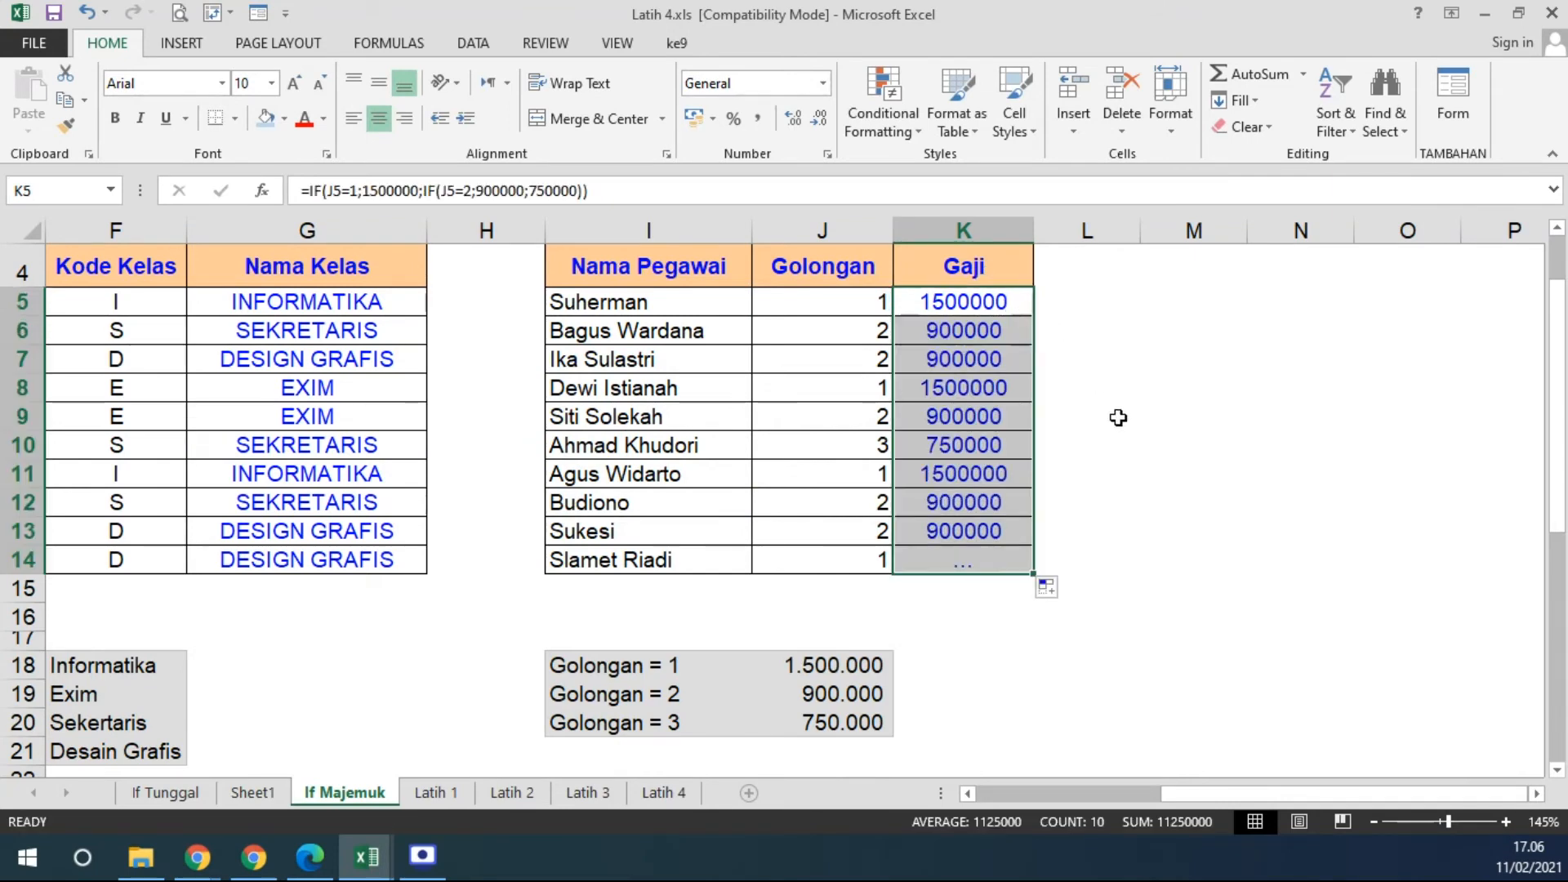
Format the Gaji values in K5:K14 with thousands separators and no decimals, and widen column K to fit them.
{"action": "left_click", "coordinate": [759, 119]}
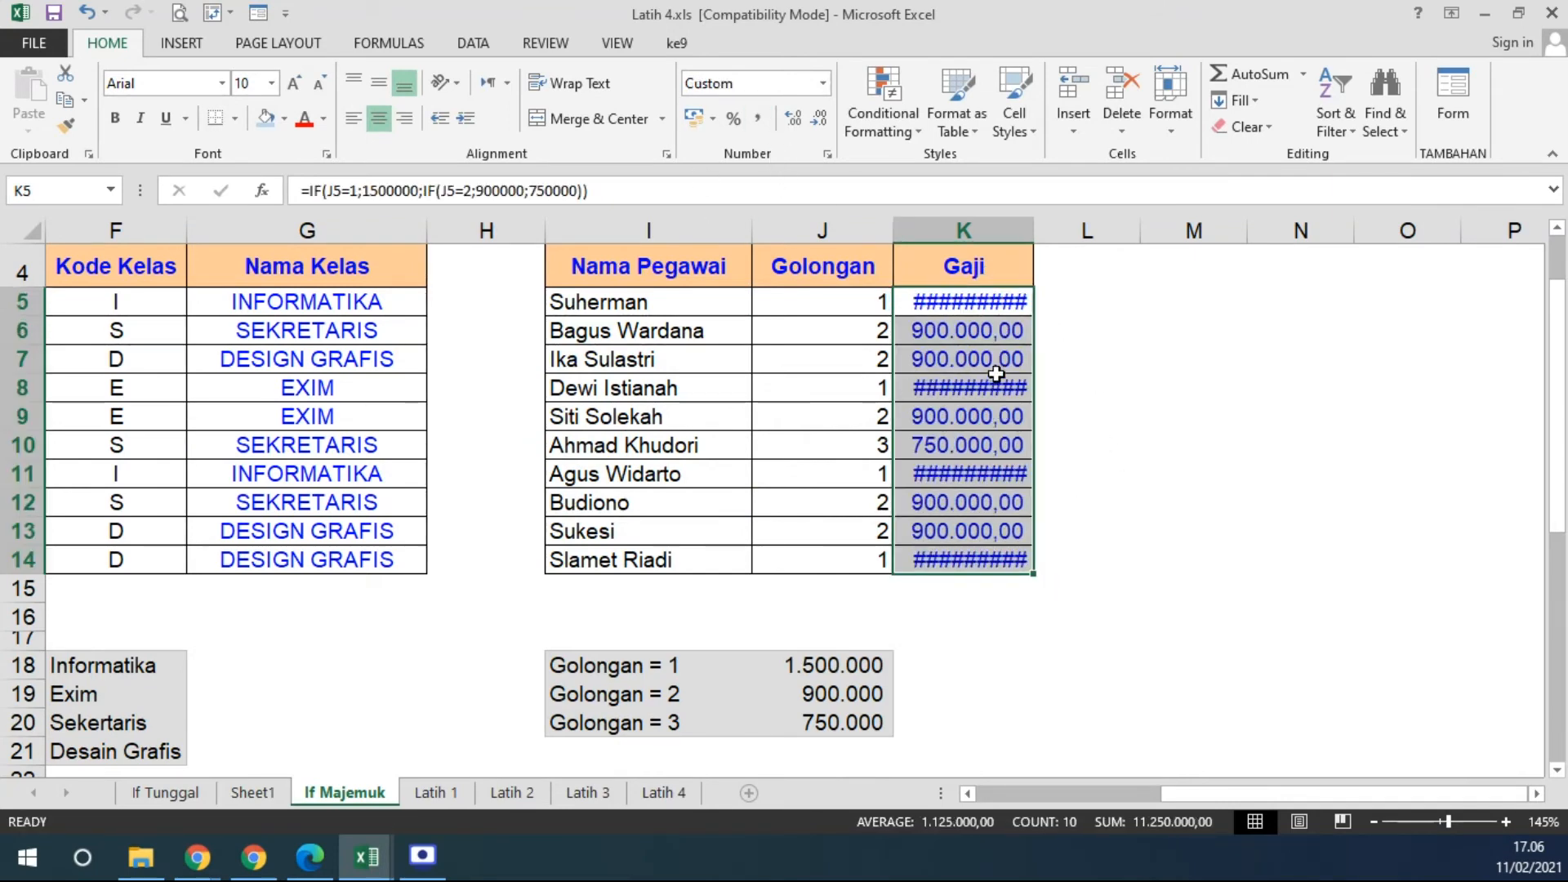
{"action": "left_click_drag", "start_coordinate": [1036, 232], "coordinate": [1105, 232]}
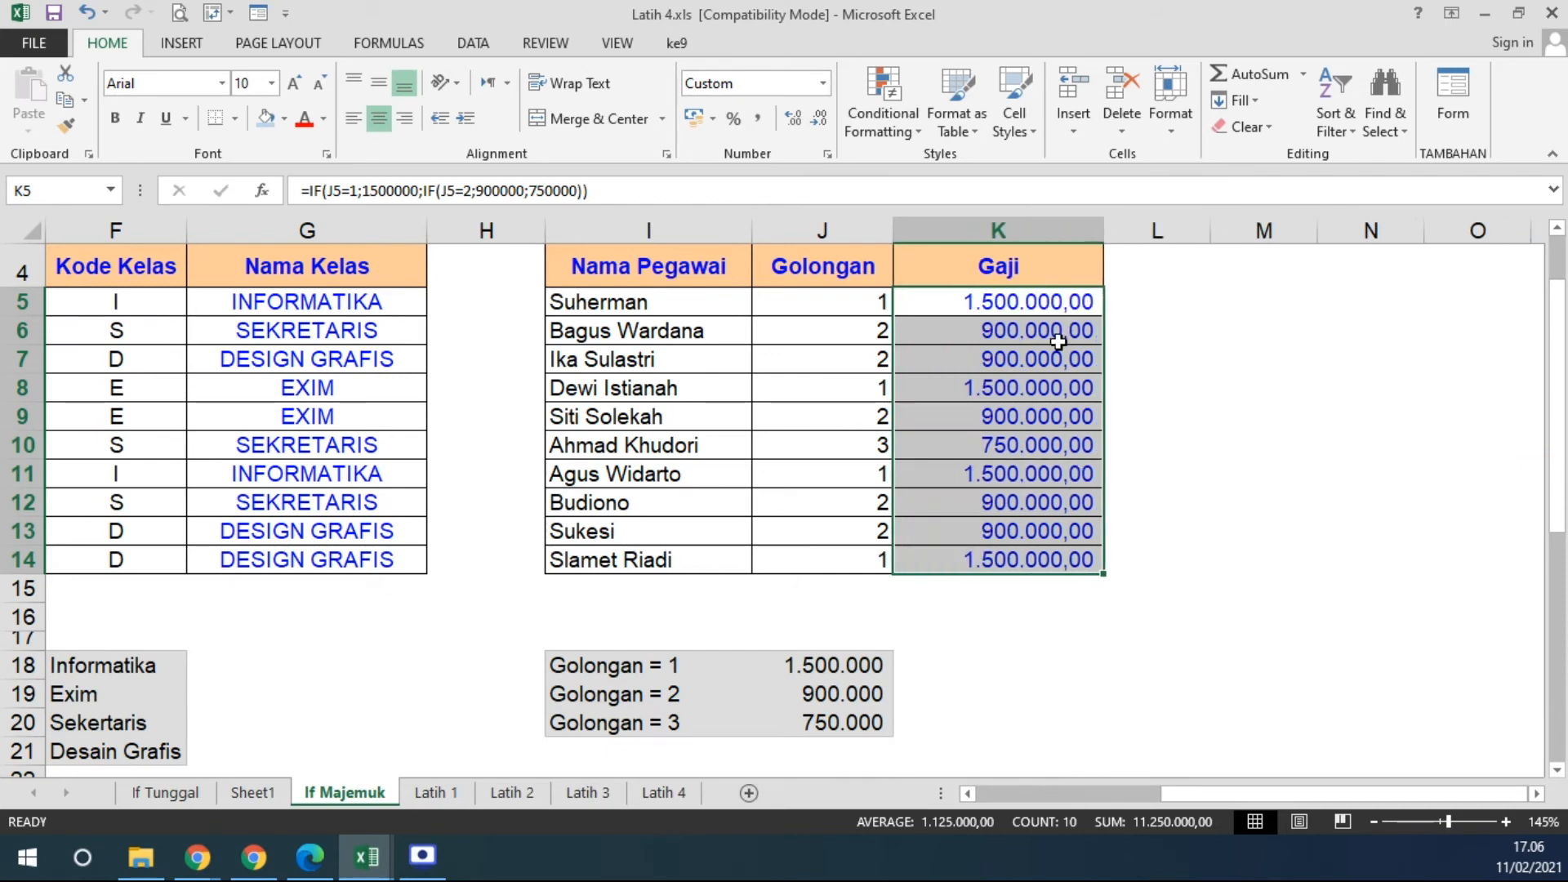
{"action": "left_click", "coordinate": [820, 121]}
{"action": "left_click", "coordinate": [820, 121]}
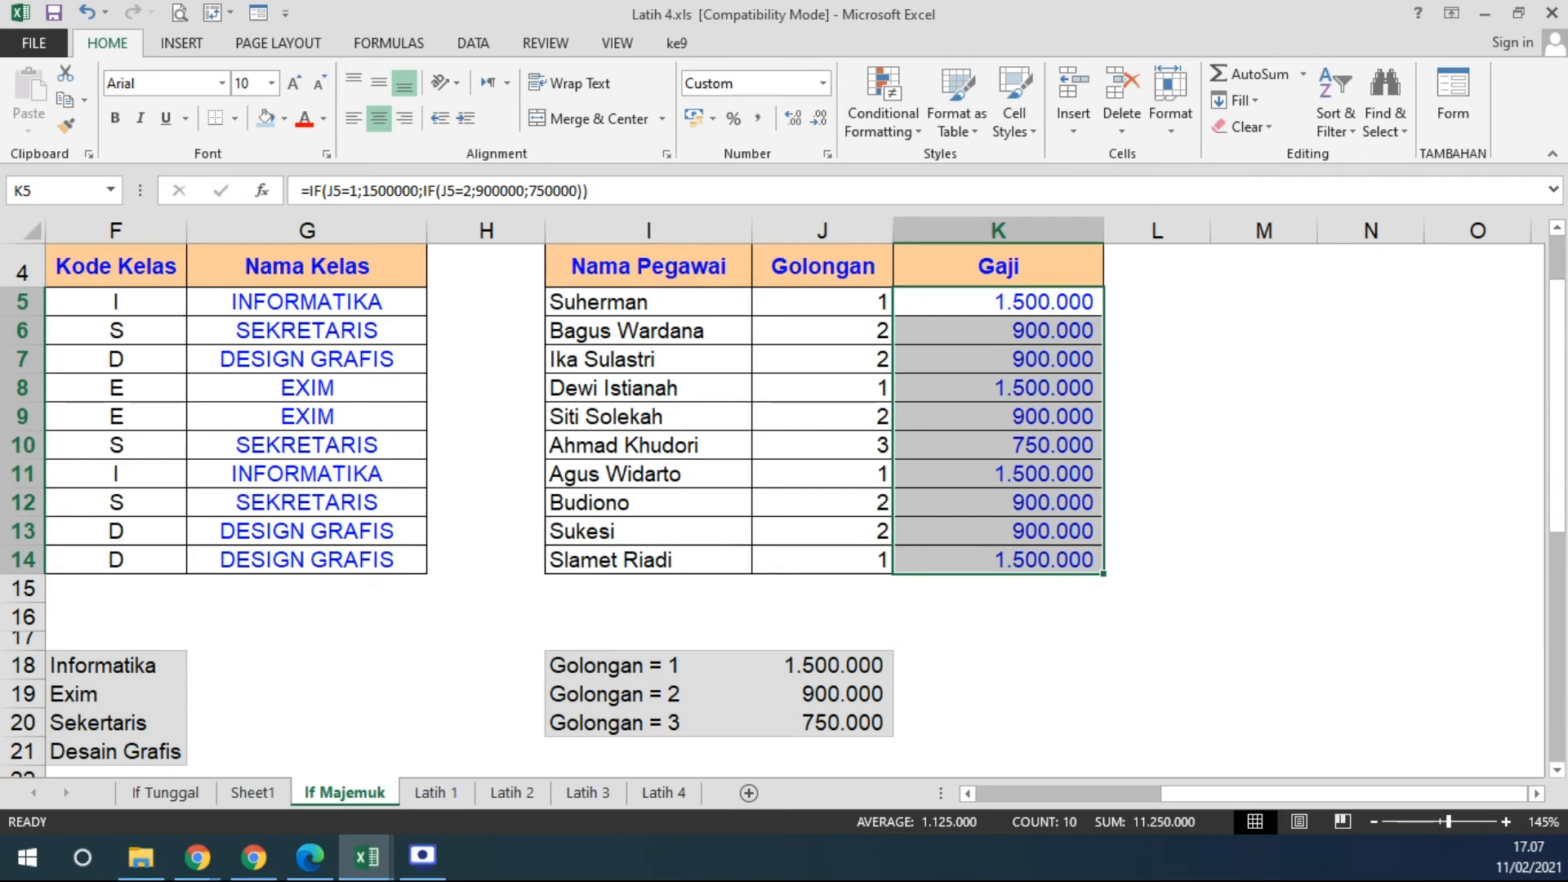
Open the Latih 2 worksheet.
{"action": "left_click", "coordinate": [508, 793]}
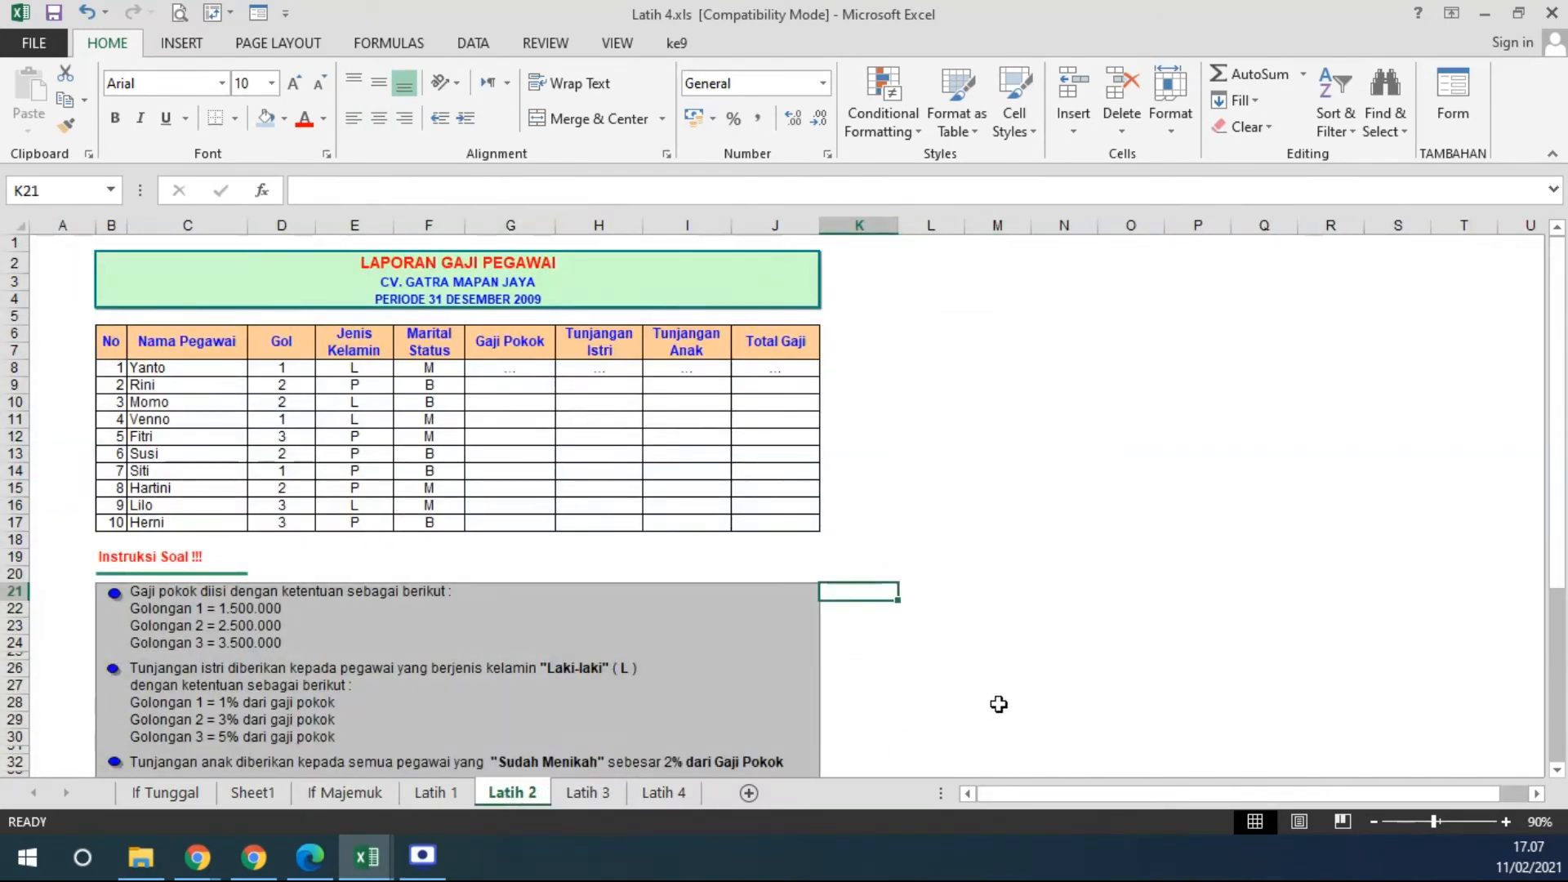
Examine the LAPORAN GAJI PEGAWAI table on Latih 2 and the columns to fill from Gaji Pokok to Total Gaji in G8:J17.
{"action": "scroll", "coordinate": [1053, 671], "scroll_direction": "down", "scroll_amount": 2}
{"action": "scroll", "coordinate": [1053, 671], "scroll_direction": "up", "scroll_amount": 2}
{"action": "left_click", "coordinate": [106, 338]}
{"action": "left_click_drag", "start_coordinate": [109, 259], "coordinate": [242, 523]}
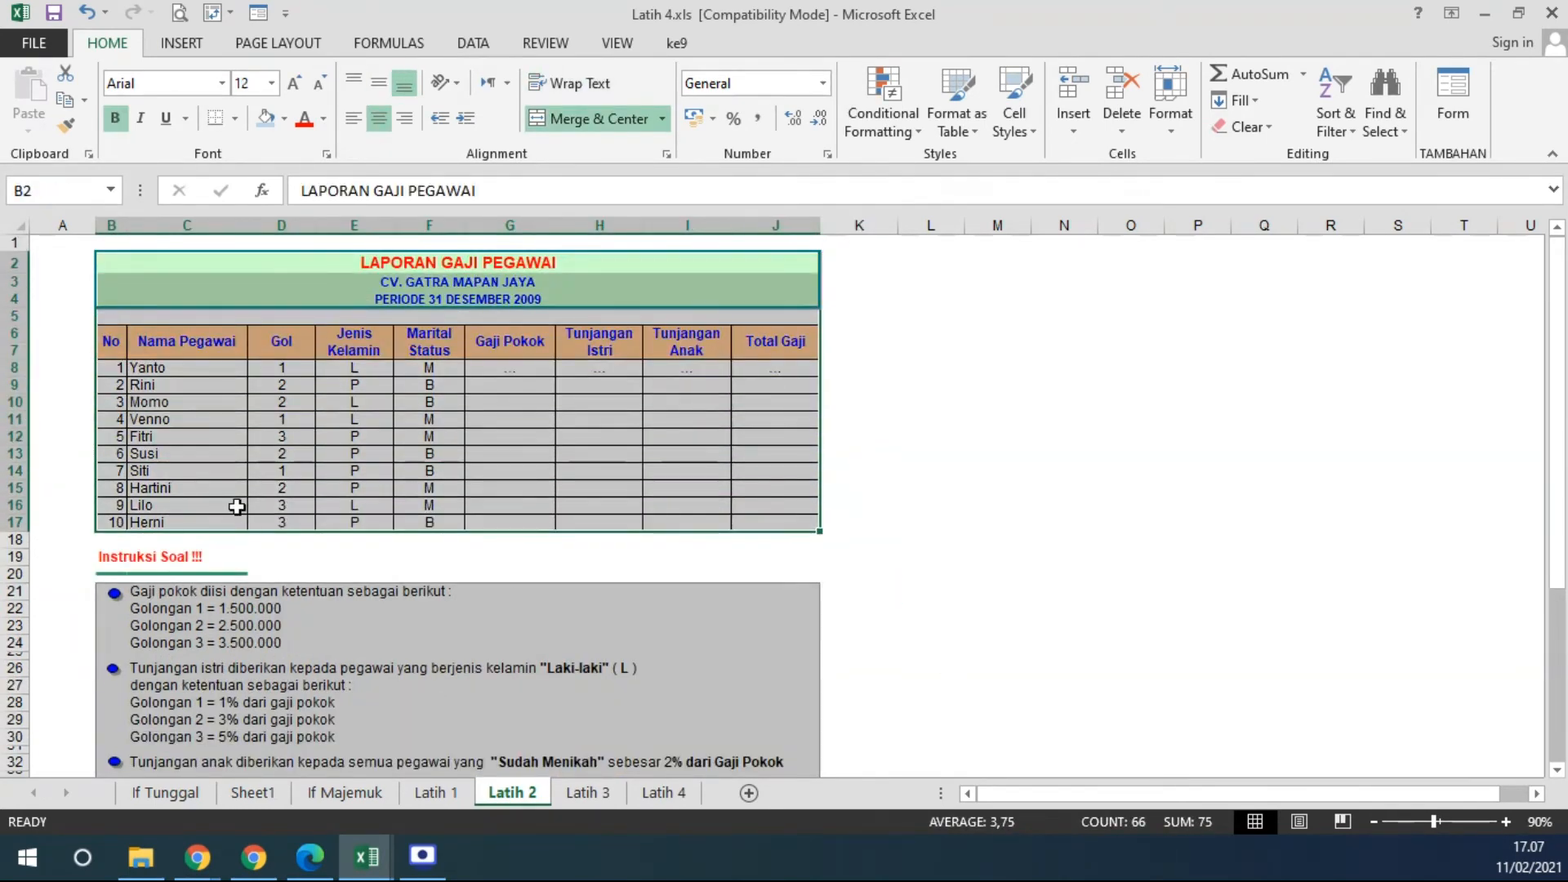
{"action": "left_click_drag", "start_coordinate": [508, 368], "coordinate": [798, 525]}
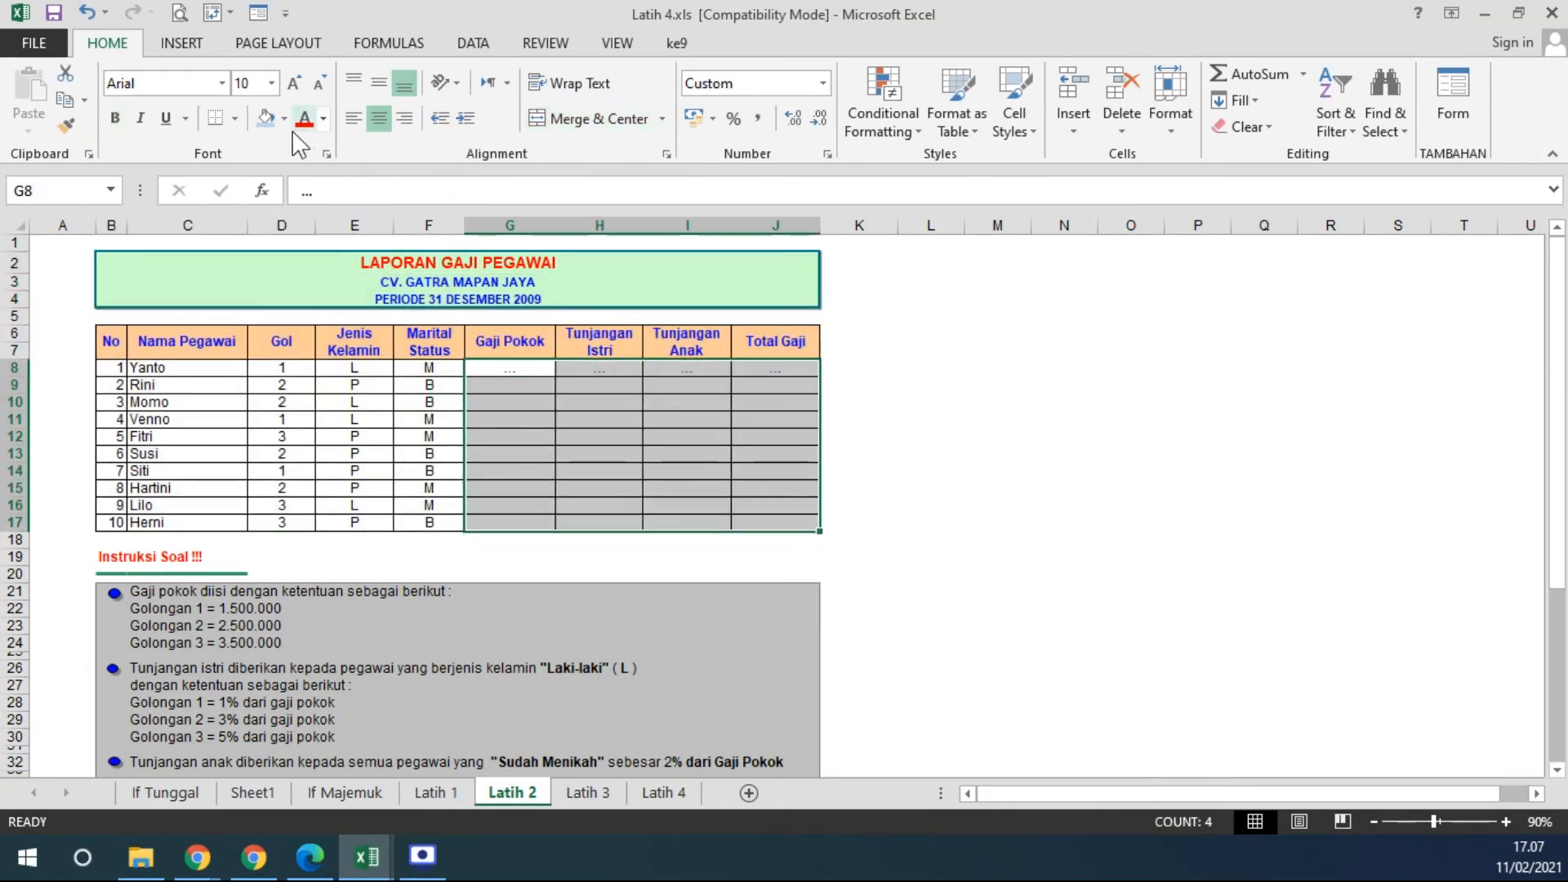
{"action": "left_click_drag", "start_coordinate": [511, 371], "coordinate": [777, 523]}
{"action": "scroll", "coordinate": [997, 553], "scroll_direction": "up", "scroll_amount": 2}
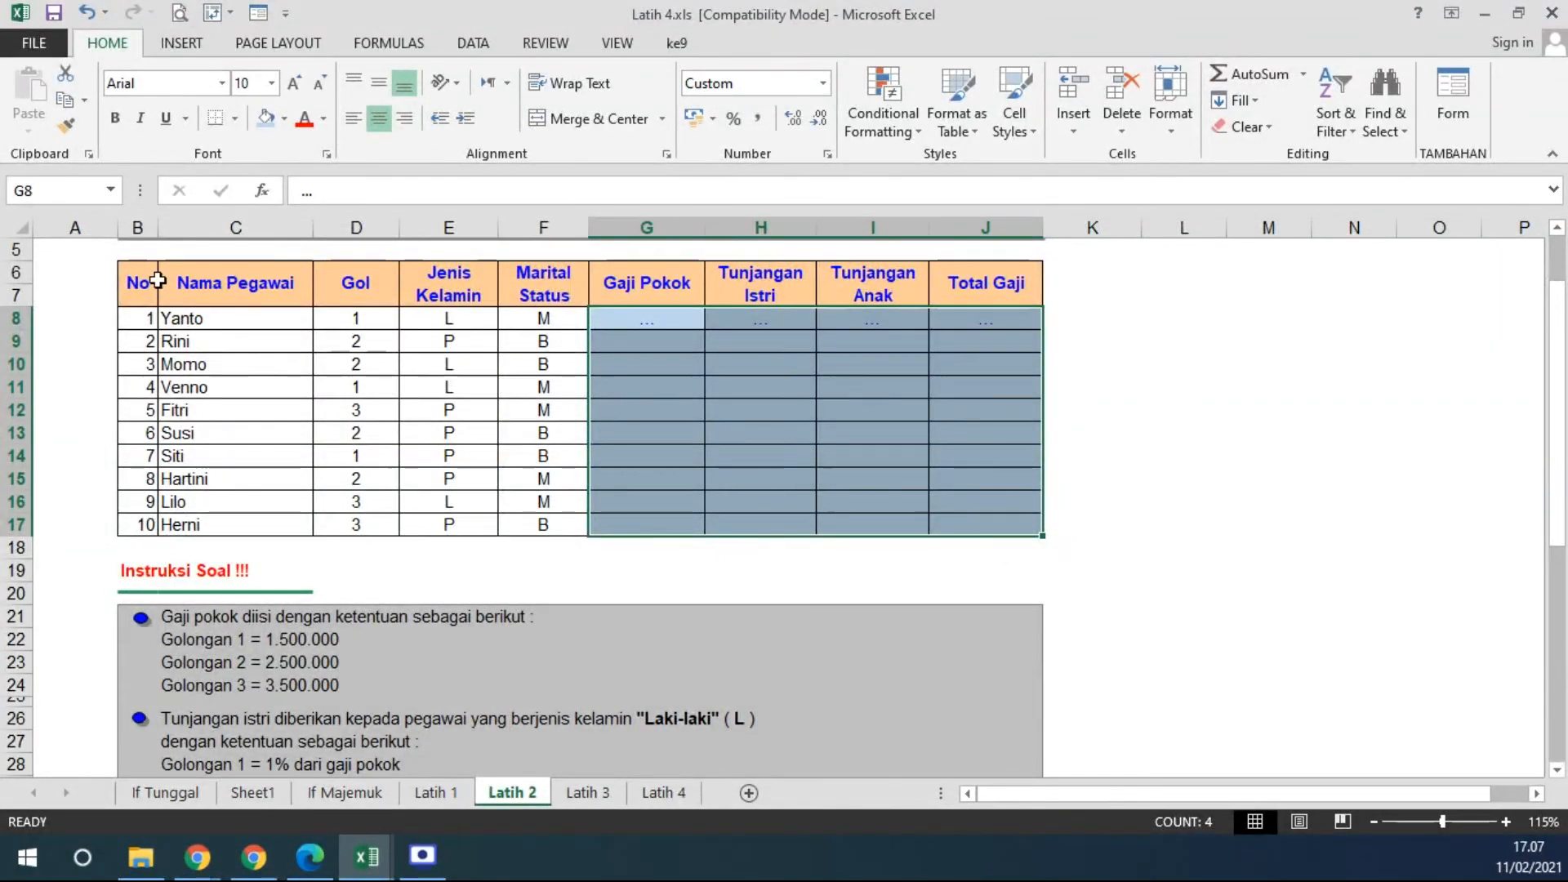
{"action": "left_click_drag", "start_coordinate": [136, 284], "coordinate": [1043, 532]}
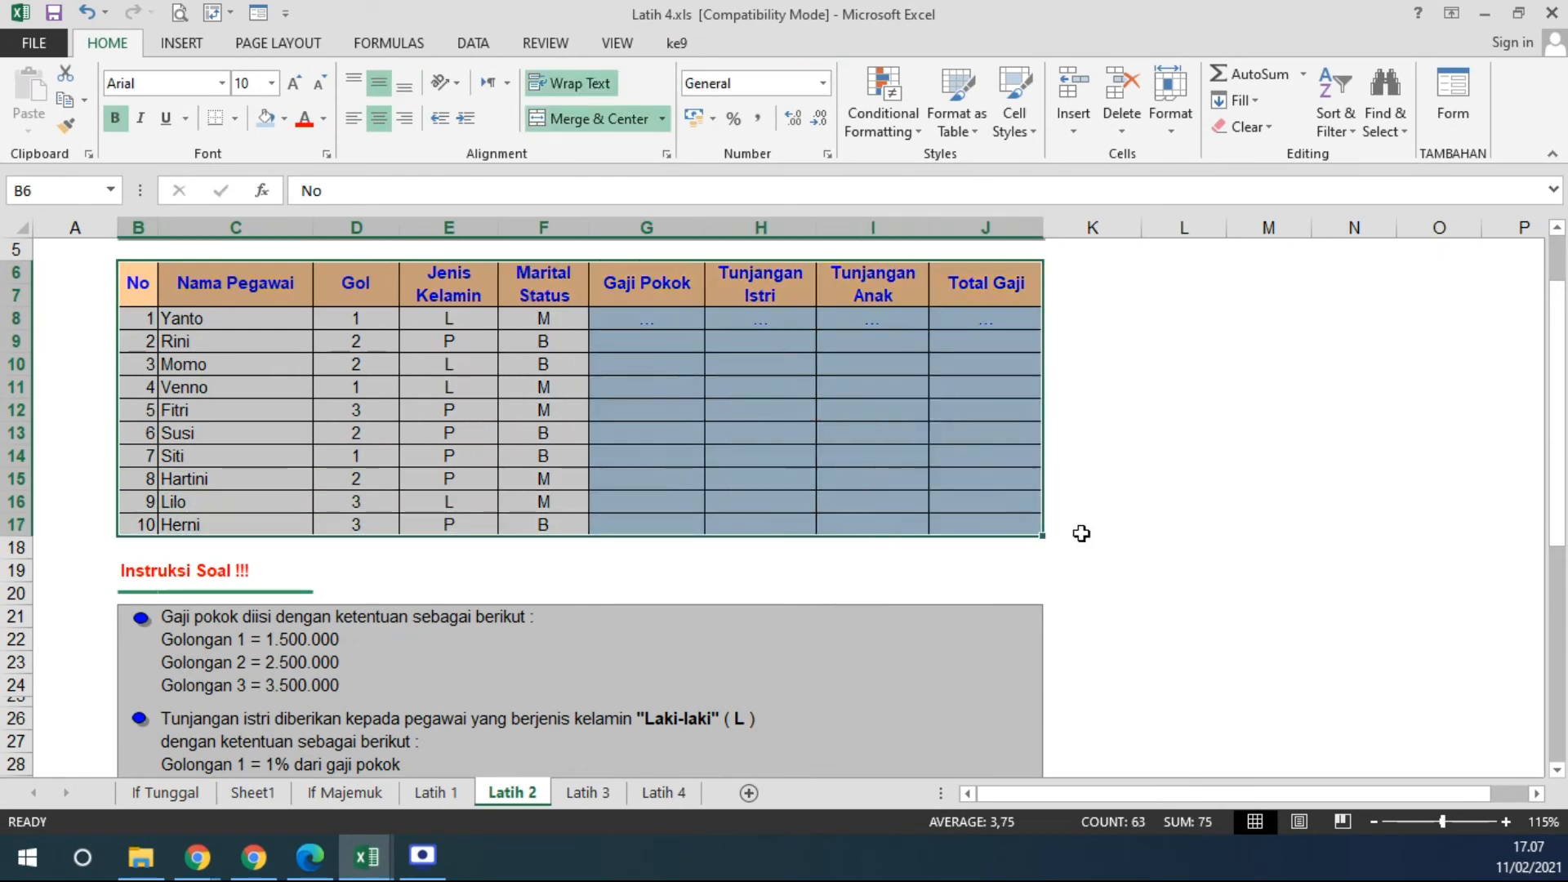
{"action": "scroll", "coordinate": [1120, 542], "scroll_direction": "up", "scroll_amount": 2}
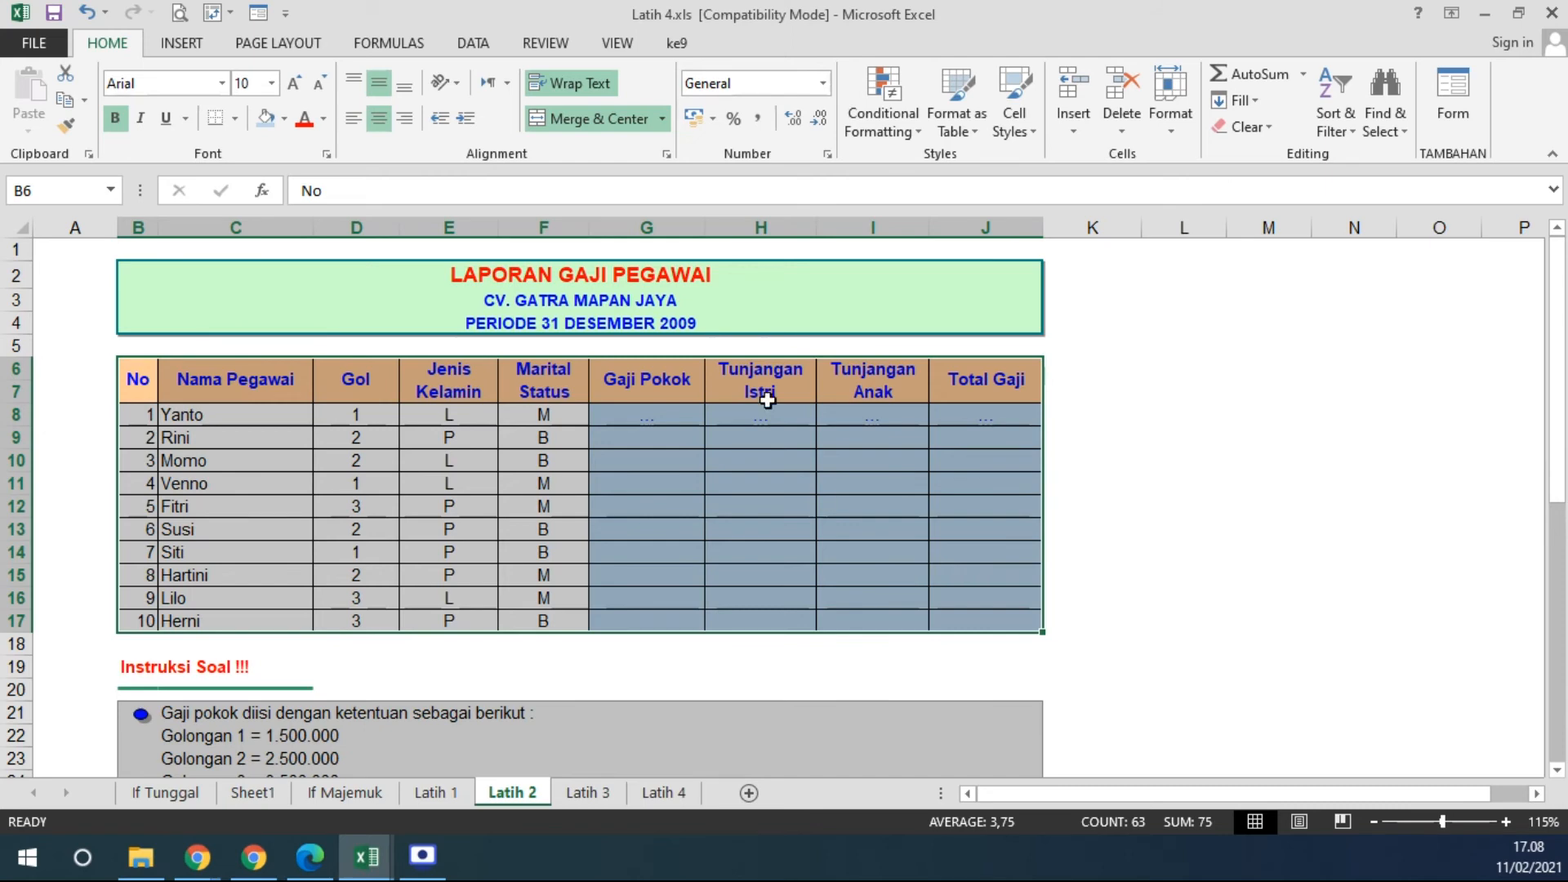
{"action": "left_click_drag", "start_coordinate": [640, 413], "coordinate": [778, 472]}
{"action": "left_click_drag", "start_coordinate": [657, 411], "coordinate": [1001, 617]}
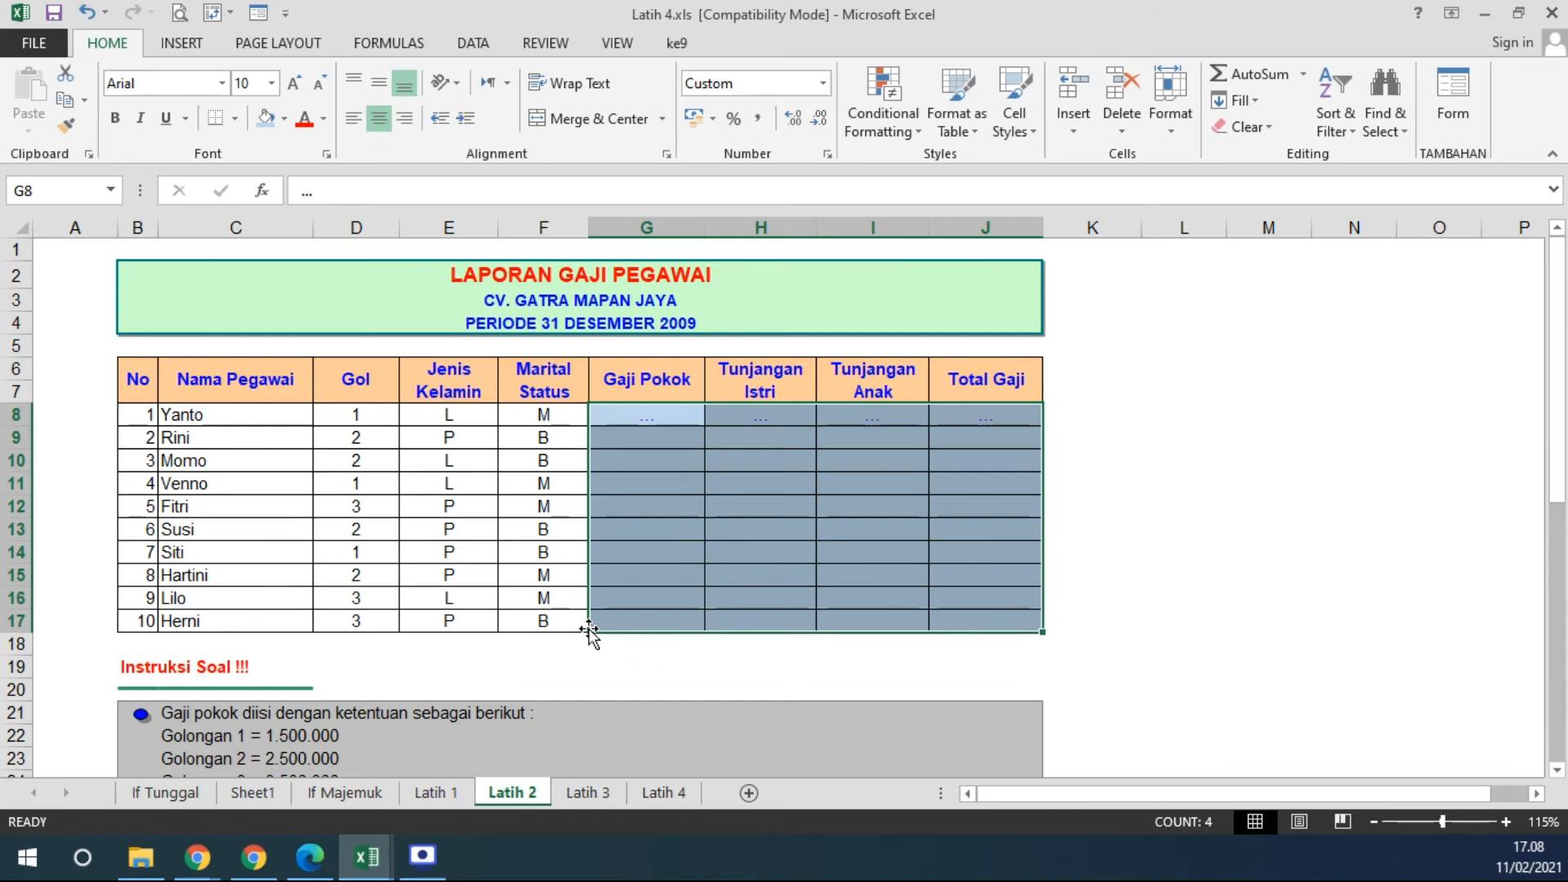
Open the Latih 4 worksheet, and switch to Soal Excel.pdf in Edge to review the Soal Pertemuan 4 exercises through Soal 4.6.
{"action": "left_click", "coordinate": [656, 795]}
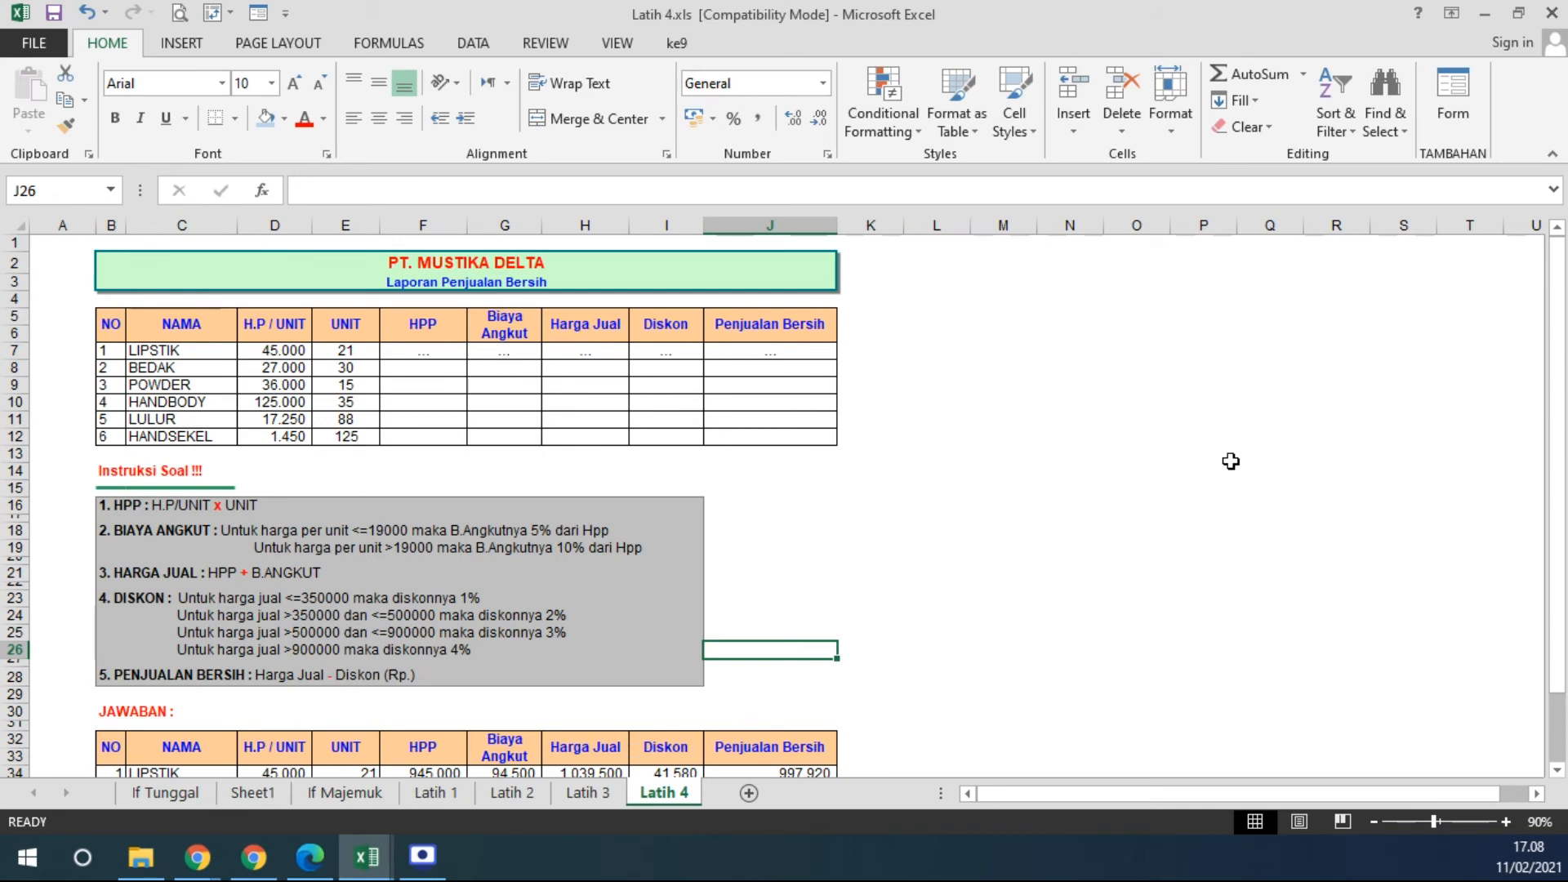
{"action": "left_click", "coordinate": [310, 858]}
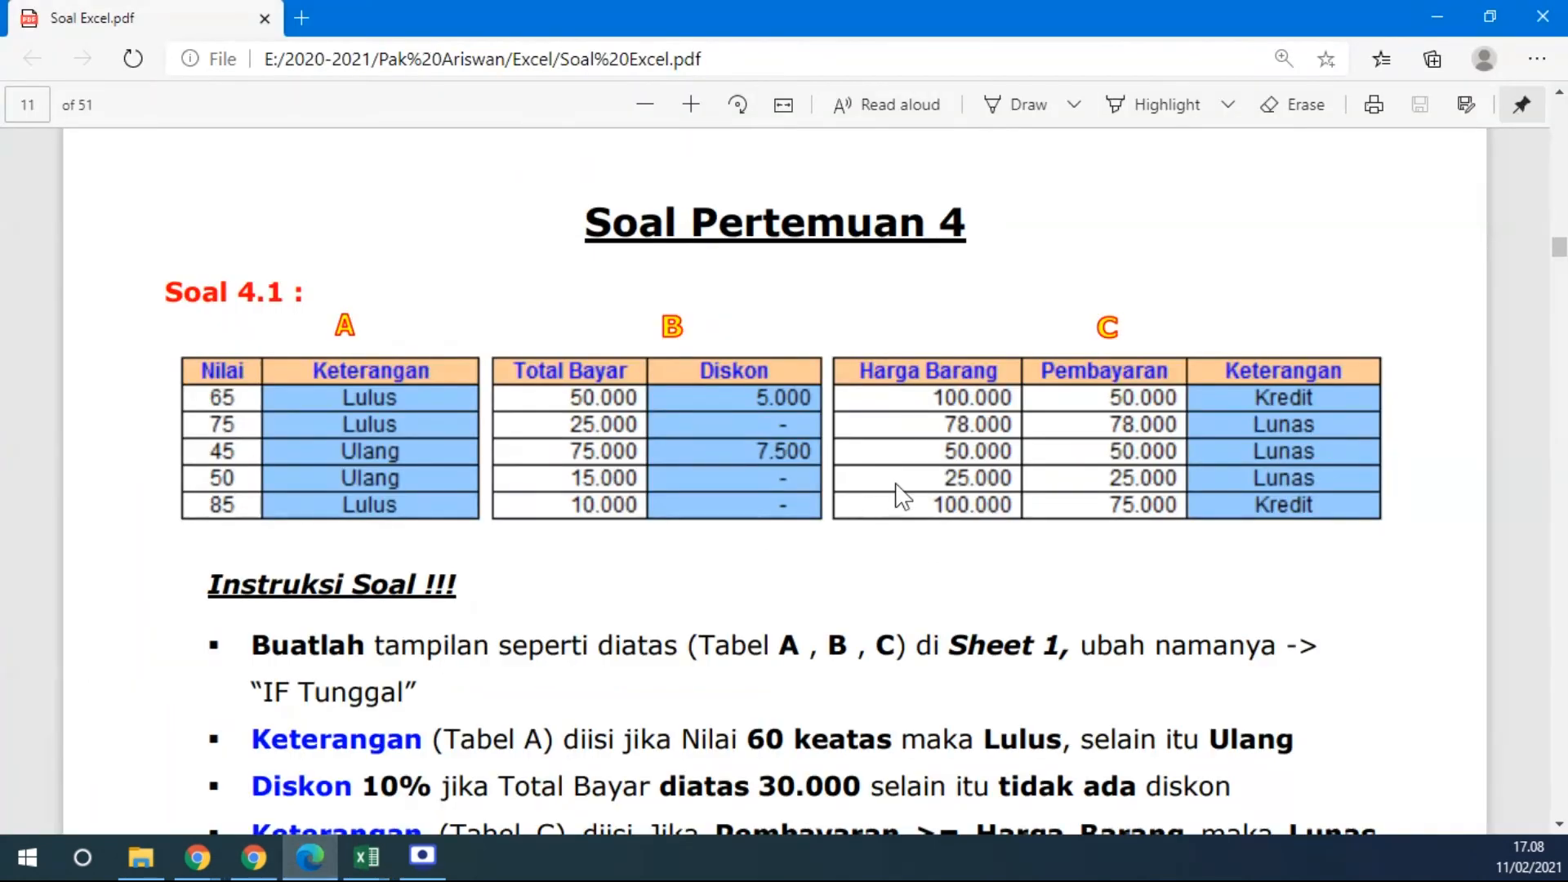
{"action": "scroll", "coordinate": [718, 510], "scroll_direction": "down", "scroll_amount": 20}
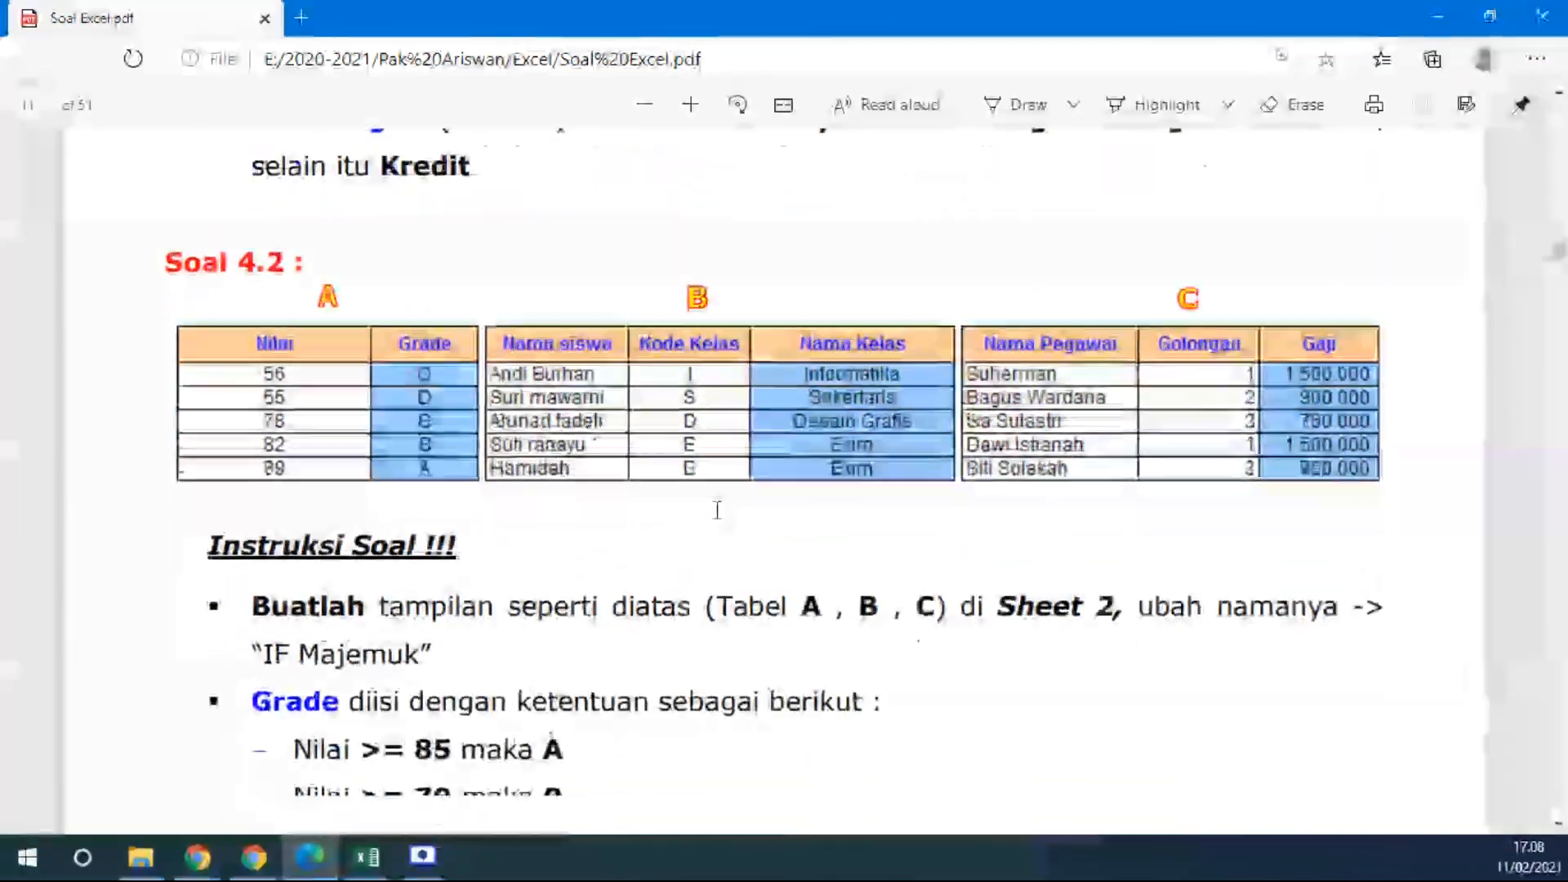
{"action": "scroll", "coordinate": [302, 413], "scroll_direction": "up", "scroll_amount": 6}
{"action": "scroll", "coordinate": [476, 582], "scroll_direction": "down", "scroll_amount": 12}
{"action": "scroll", "coordinate": [457, 572], "scroll_direction": "up", "scroll_amount": 15}
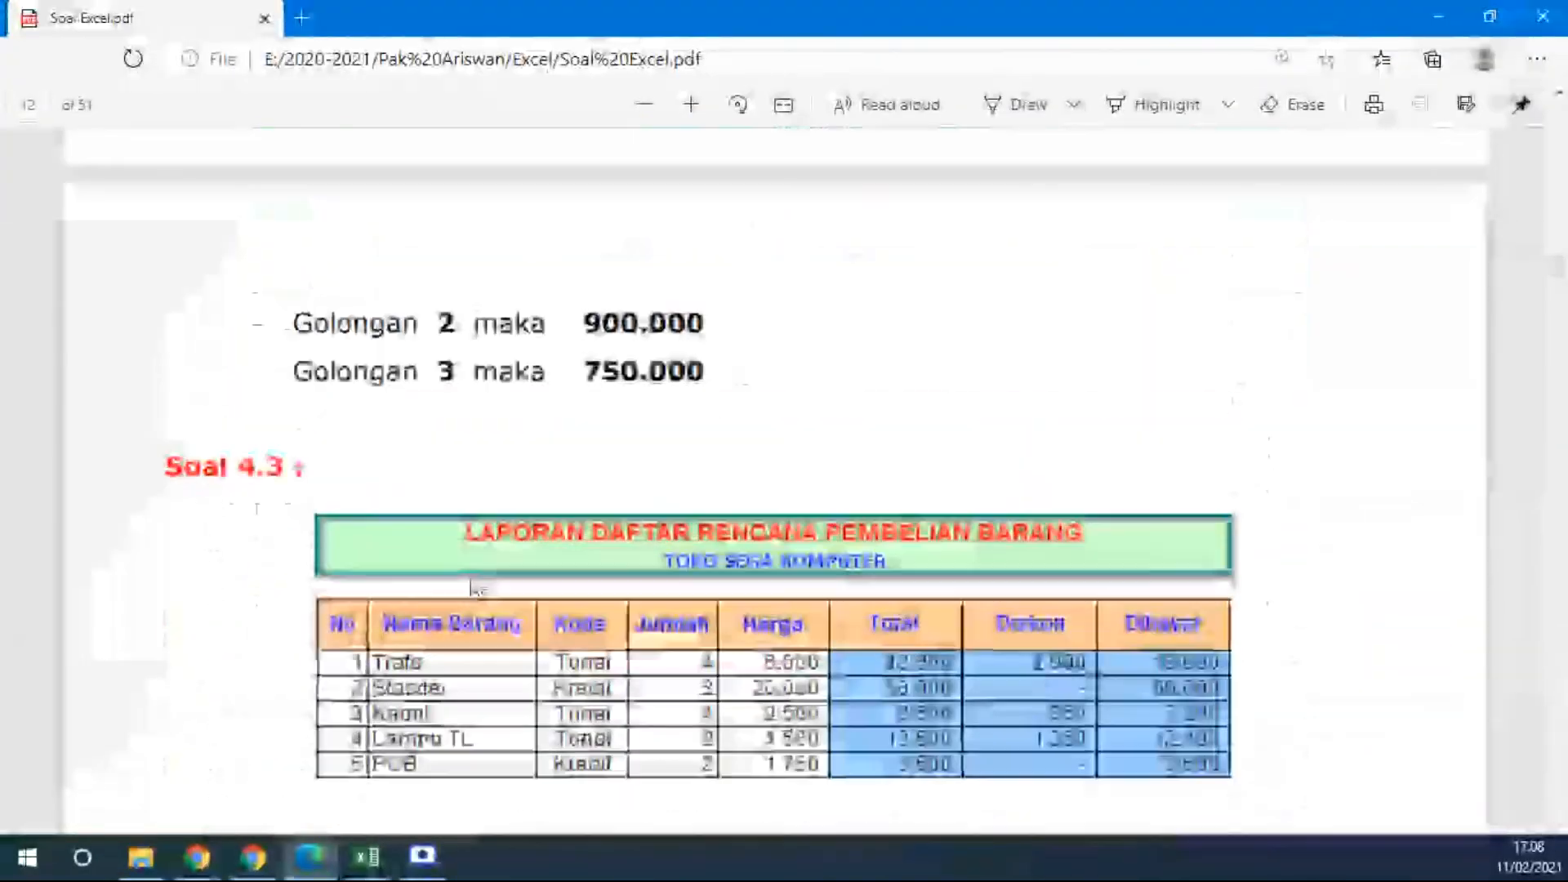
{"action": "scroll", "coordinate": [431, 560], "scroll_direction": "down", "scroll_amount": 10}
{"action": "scroll", "coordinate": [445, 523], "scroll_direction": "down", "scroll_amount": 15}
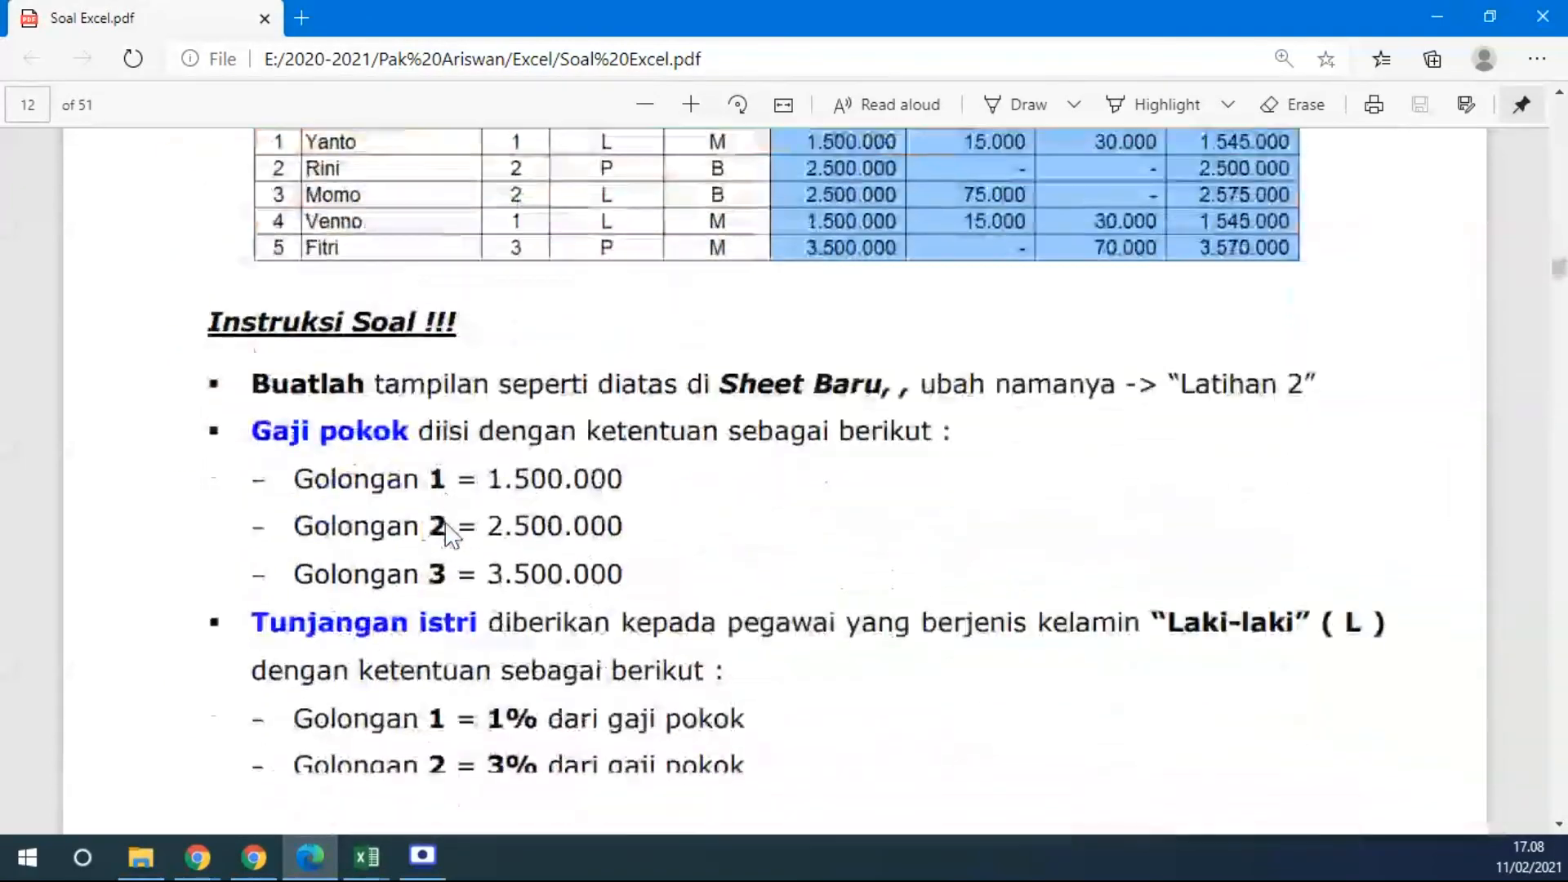
{"action": "scroll", "coordinate": [447, 515], "scroll_direction": "down", "scroll_amount": 20}
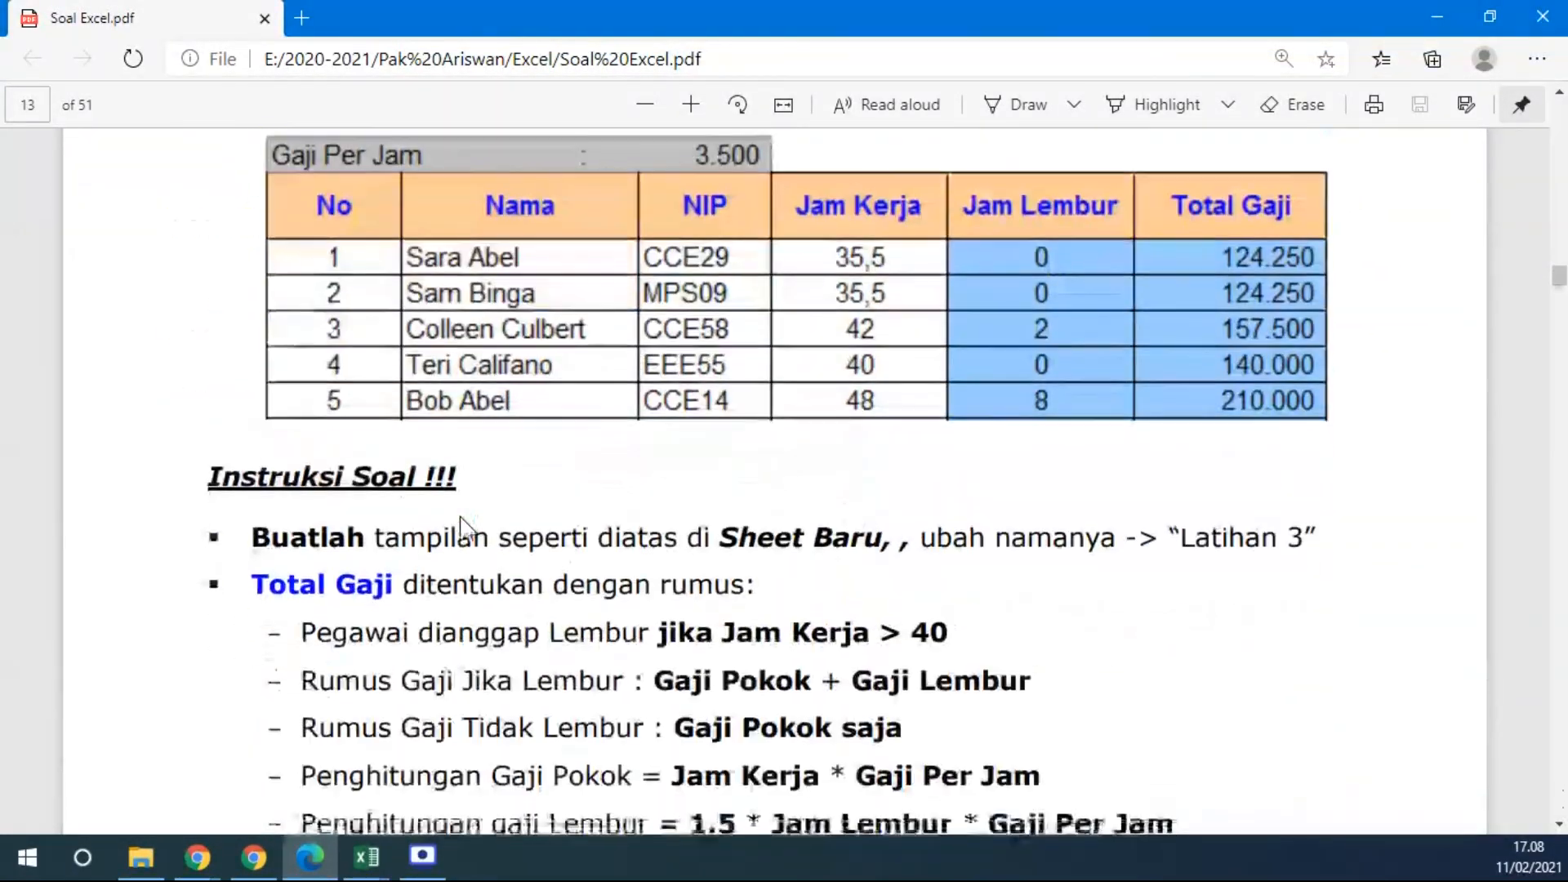
{"action": "scroll", "coordinate": [507, 504], "scroll_direction": "down", "scroll_amount": 20}
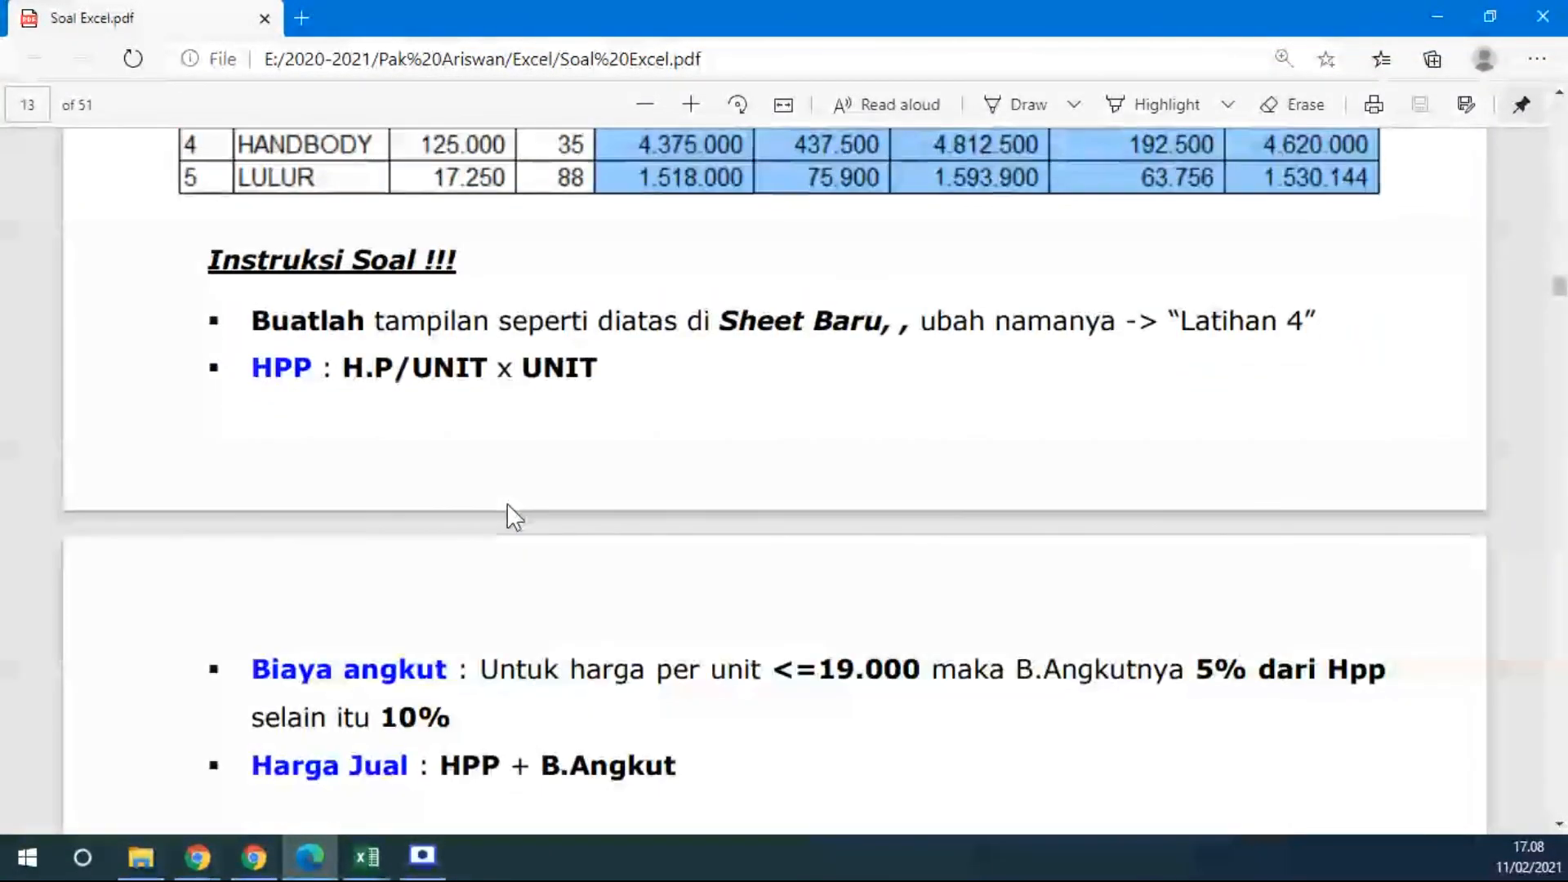
{"action": "scroll", "coordinate": [510, 516], "scroll_direction": "down", "scroll_amount": 10}
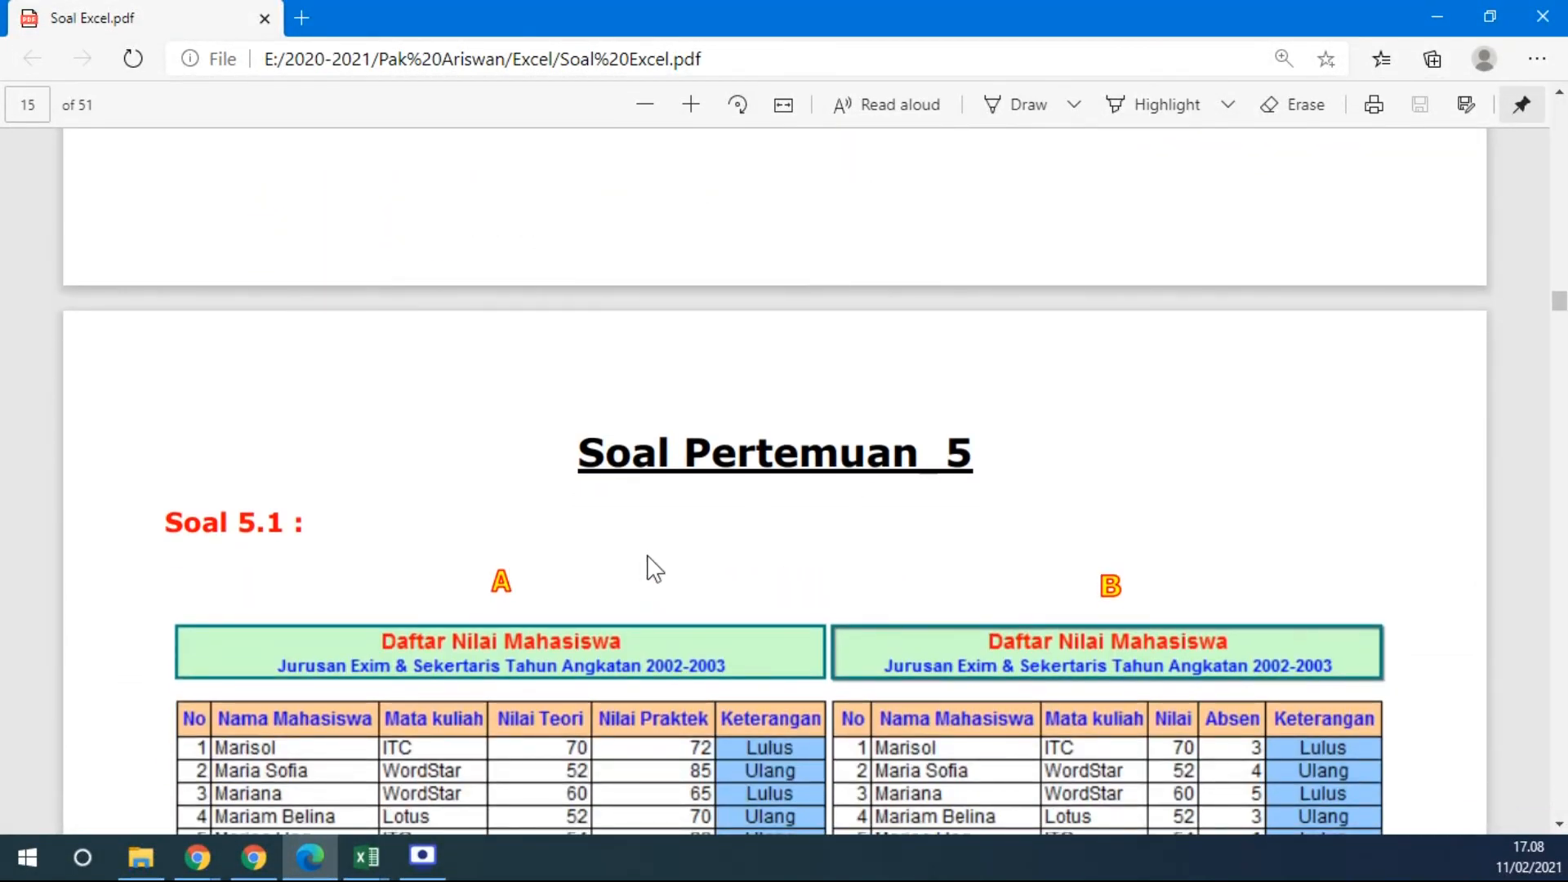
{"action": "scroll", "coordinate": [733, 565], "scroll_direction": "up", "scroll_amount": 20}
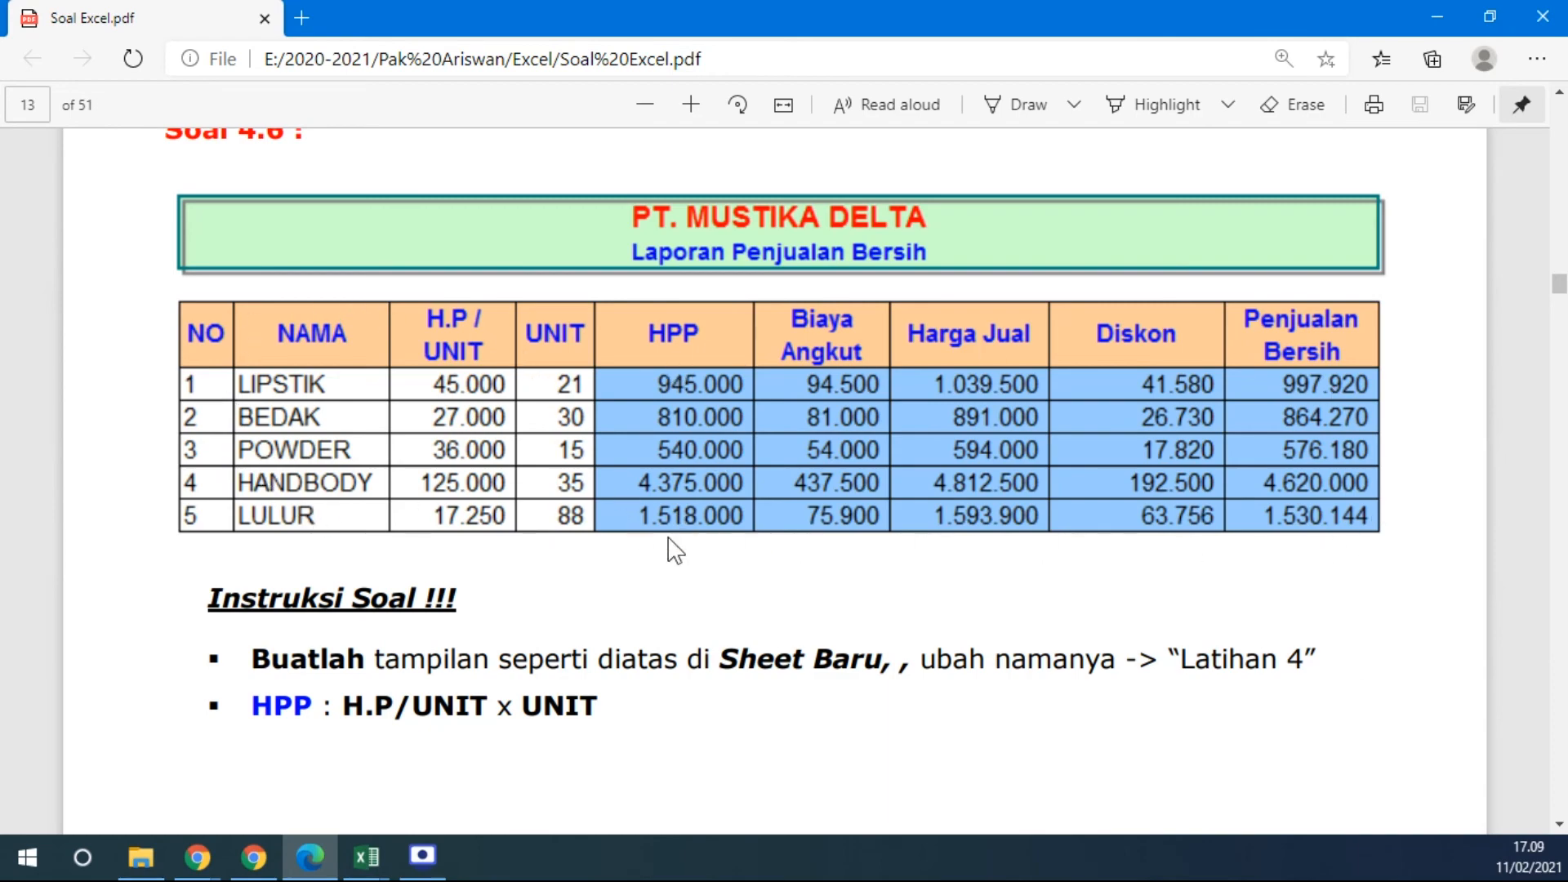
{"action": "scroll", "coordinate": [1119, 531], "scroll_direction": "up", "scroll_amount": 10}
{"action": "scroll", "coordinate": [1116, 522], "scroll_direction": "down", "scroll_amount": 1}
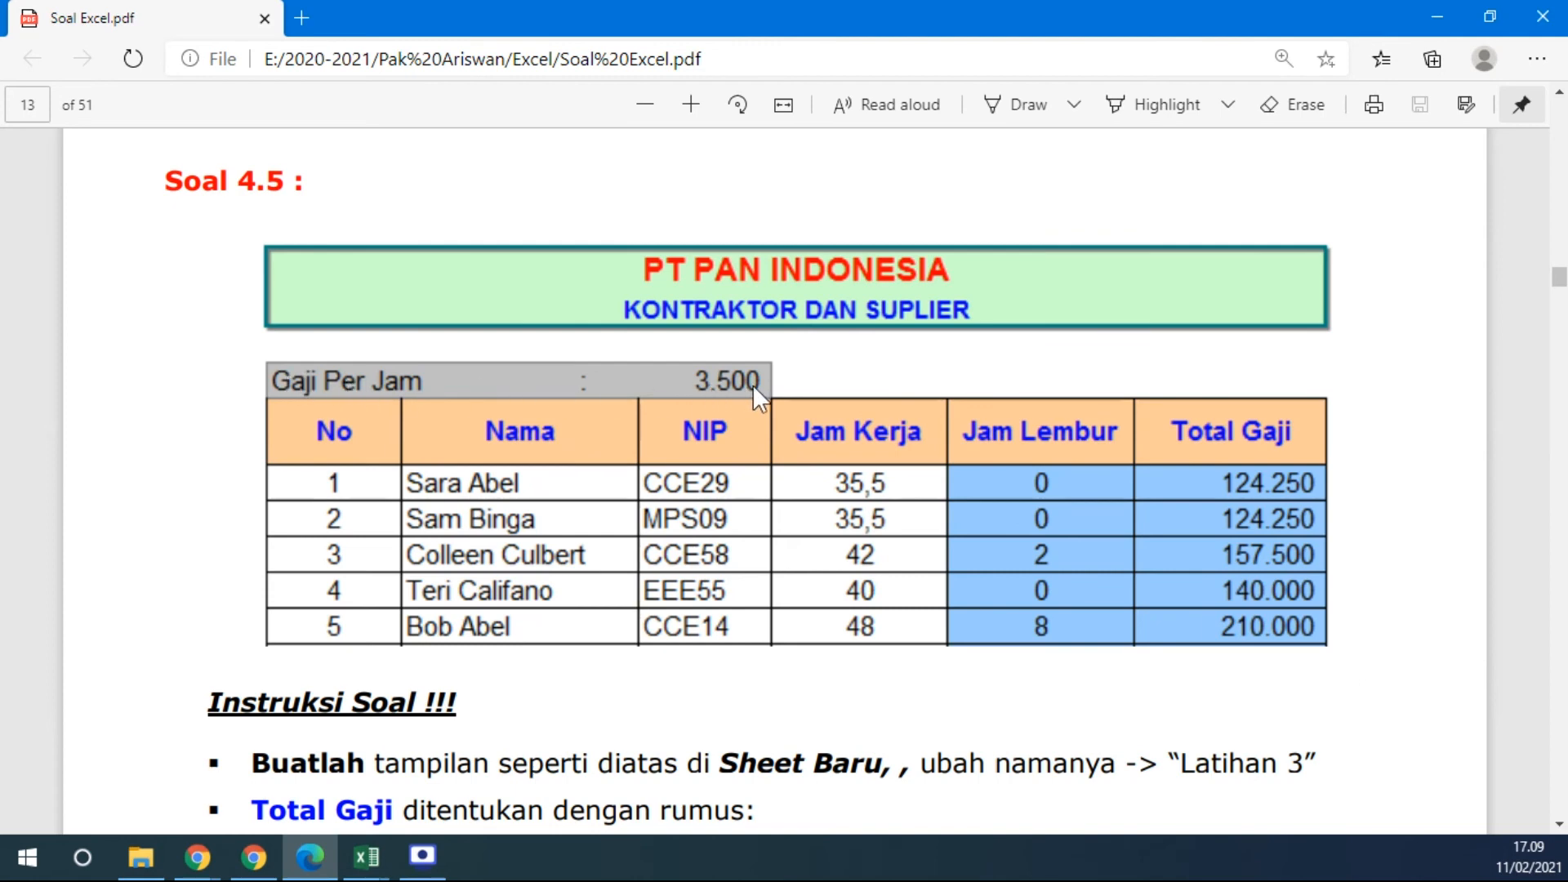
{"action": "scroll", "coordinate": [753, 384], "scroll_direction": "up", "scroll_amount": 10}
Switch back to the Latih 4.xls workbook in Excel and open the Latih 3 worksheet, enlarged from its first row.
{"action": "mouse_move", "coordinate": [367, 857]}
{"action": "left_click", "coordinate": [385, 790]}
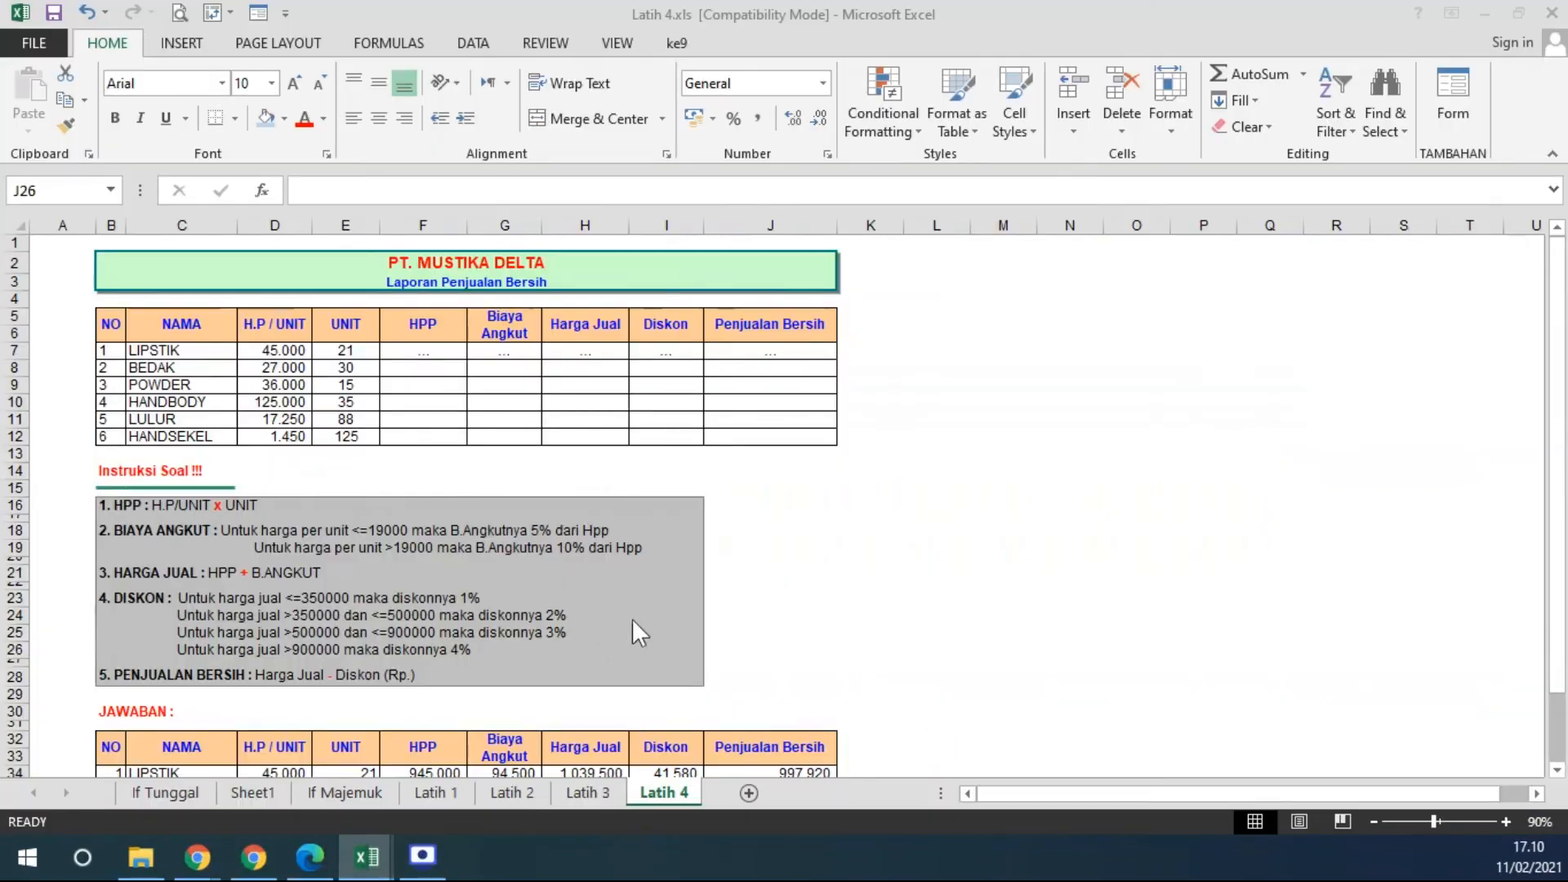
{"action": "scroll", "coordinate": [826, 544], "scroll_direction": "down", "scroll_amount": 3}
{"action": "left_click", "coordinate": [433, 790]}
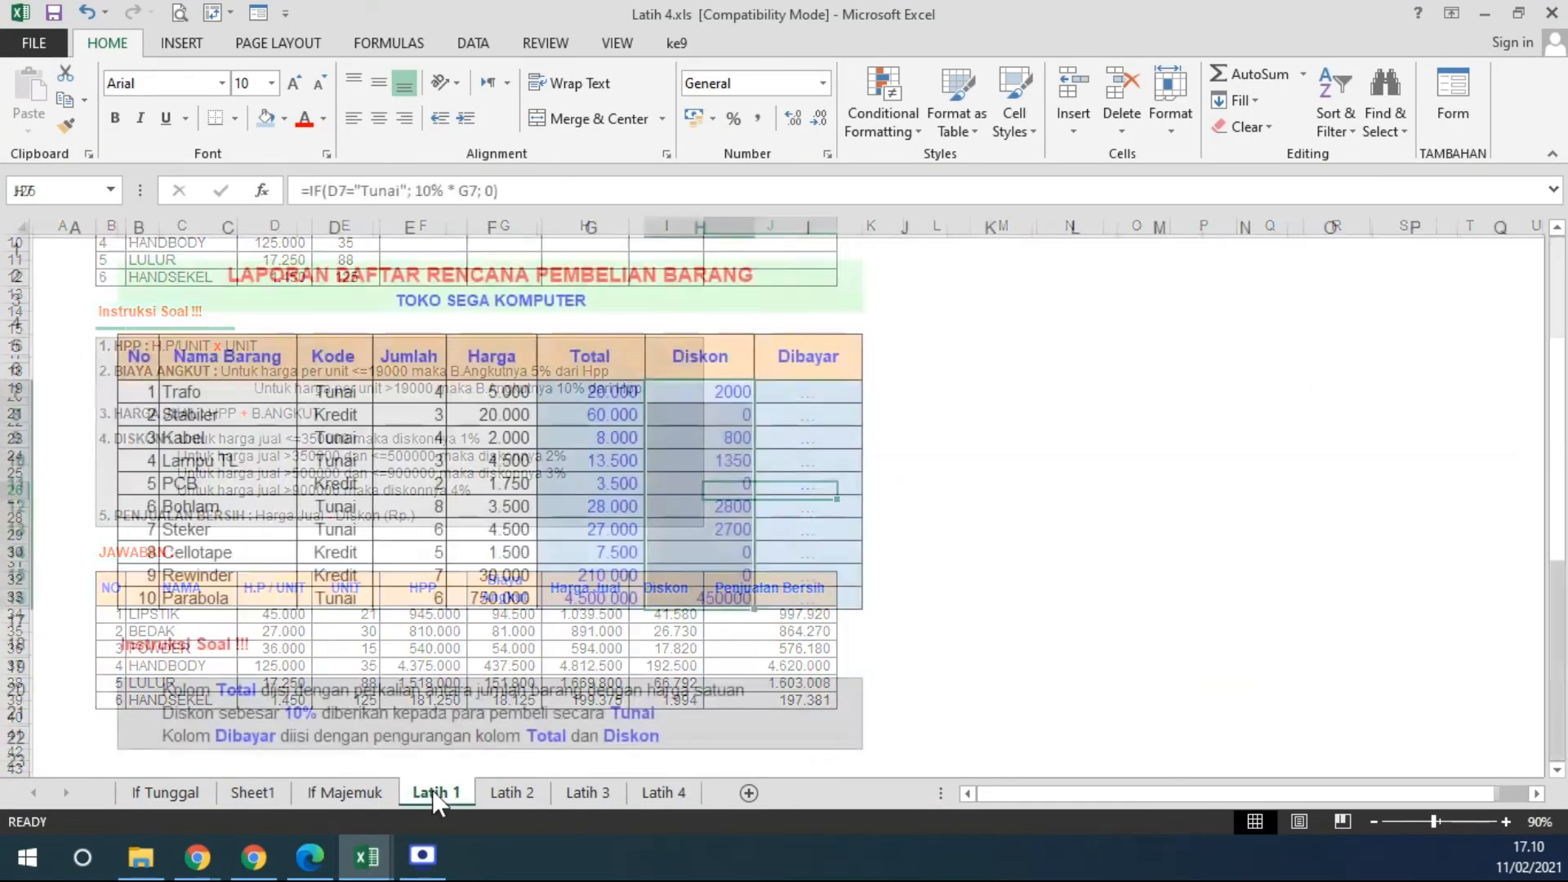
{"action": "left_click", "coordinate": [508, 792]}
{"action": "left_click", "coordinate": [570, 792]}
{"action": "scroll", "coordinate": [648, 683], "scroll_direction": "up", "scroll_amount": 13}
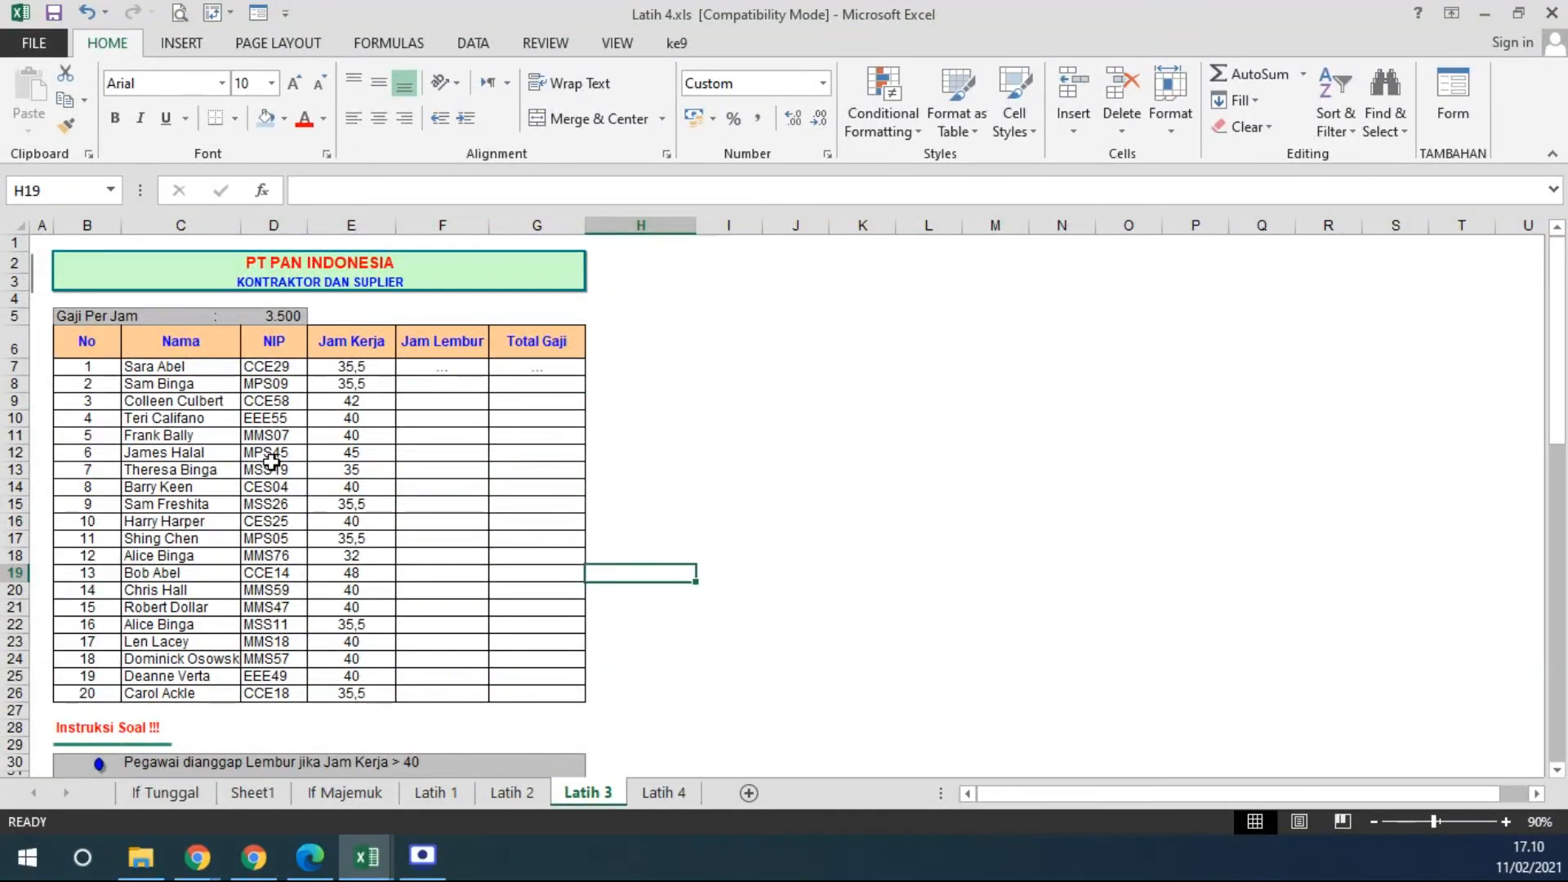
{"action": "scroll", "coordinate": [184, 417], "scroll_direction": "up", "scroll_amount": 4}
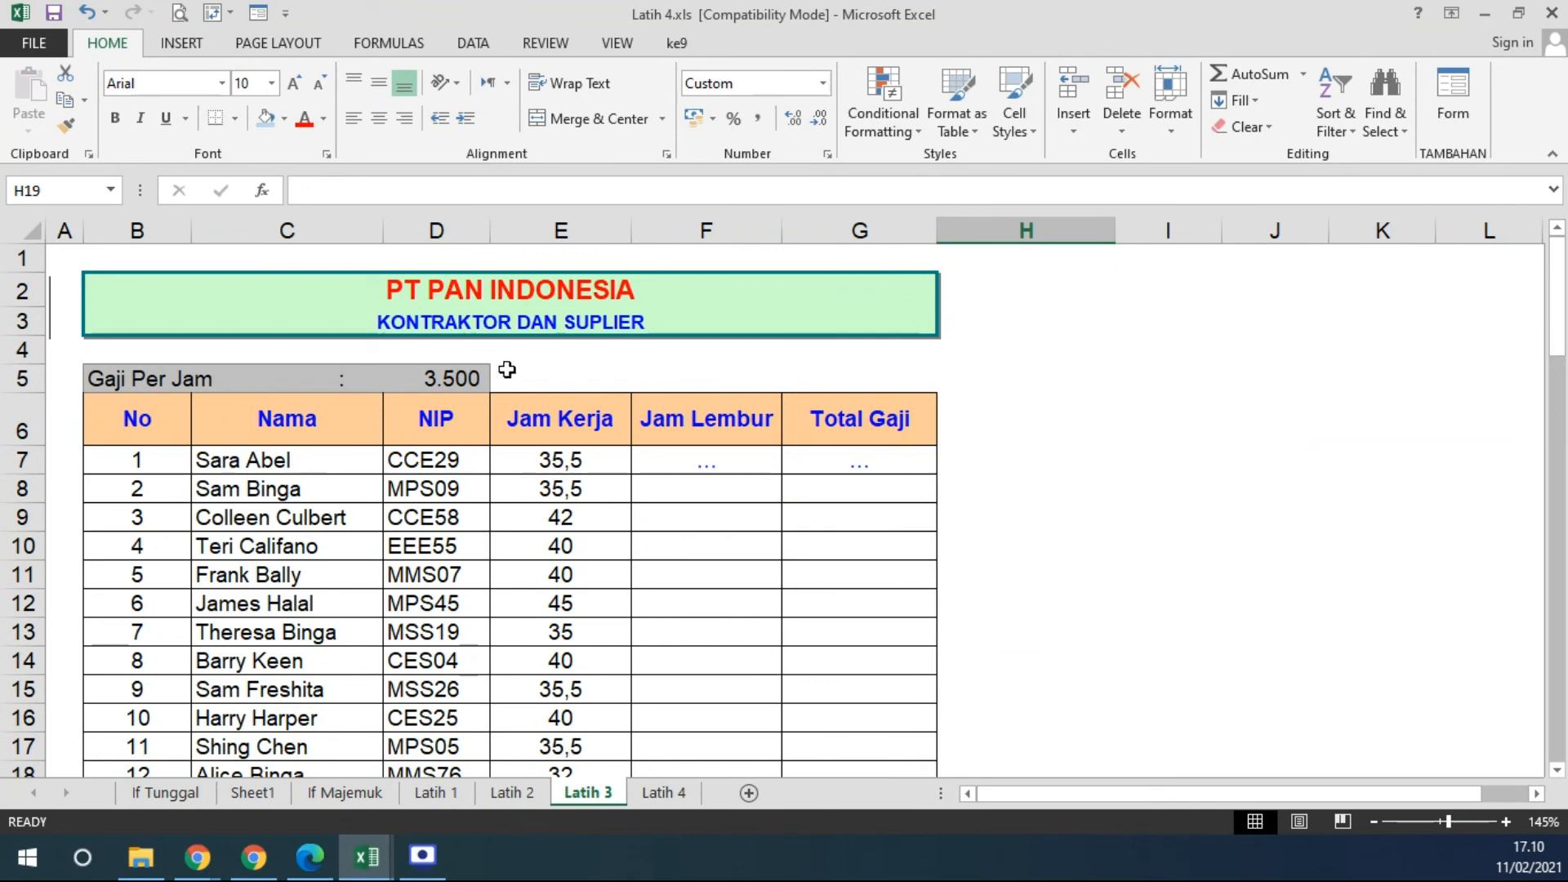
Enter 3500 as the Gaji Per Jam value in D5.
{"action": "left_click", "coordinate": [147, 378]}
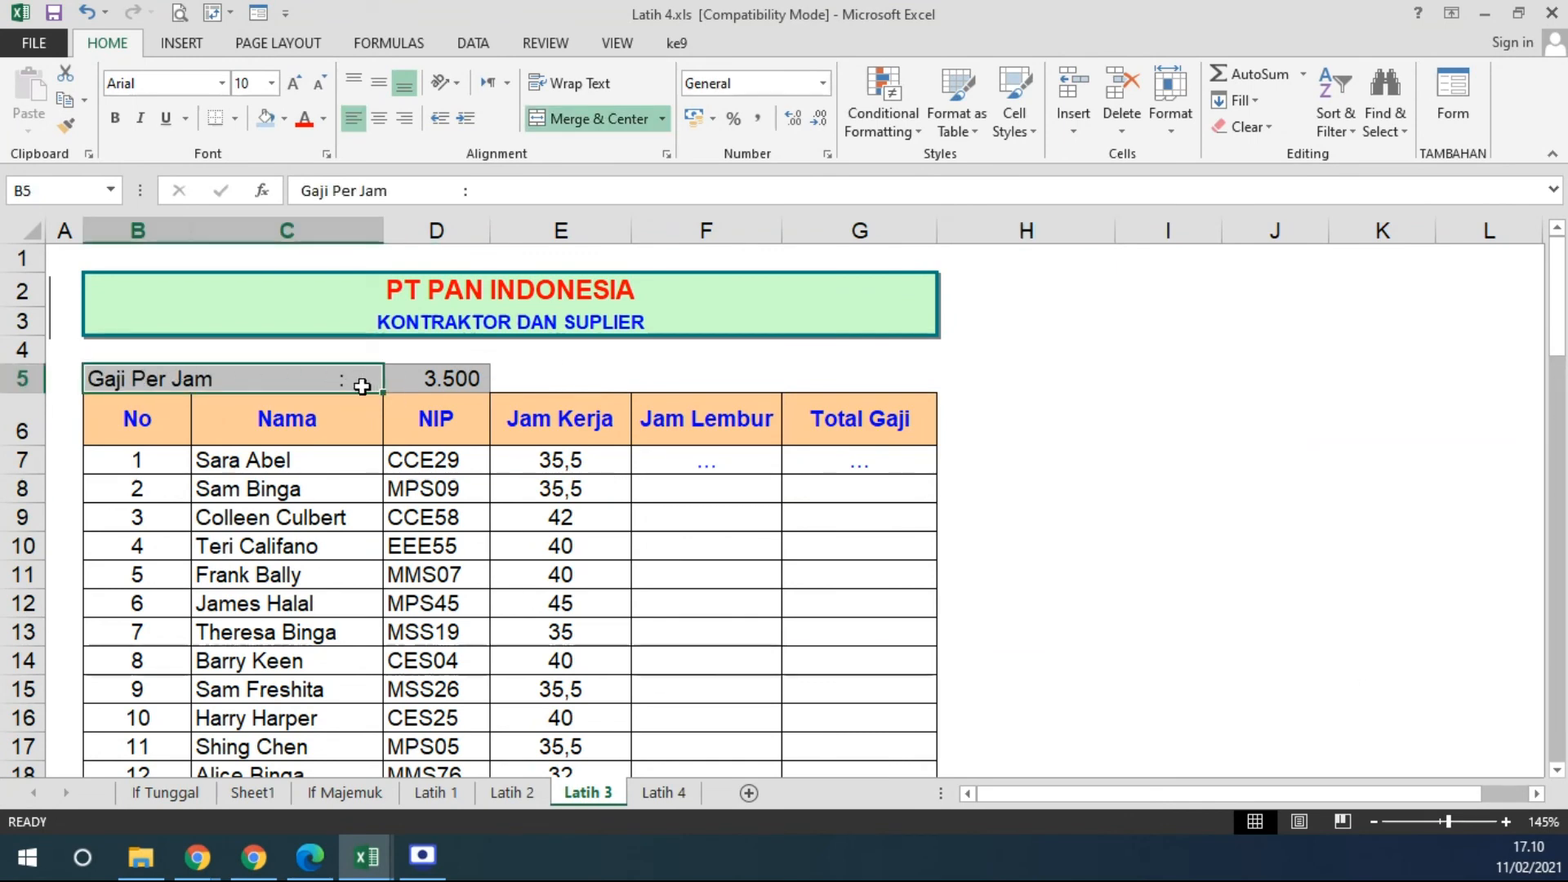
{"action": "left_click", "coordinate": [417, 378]}
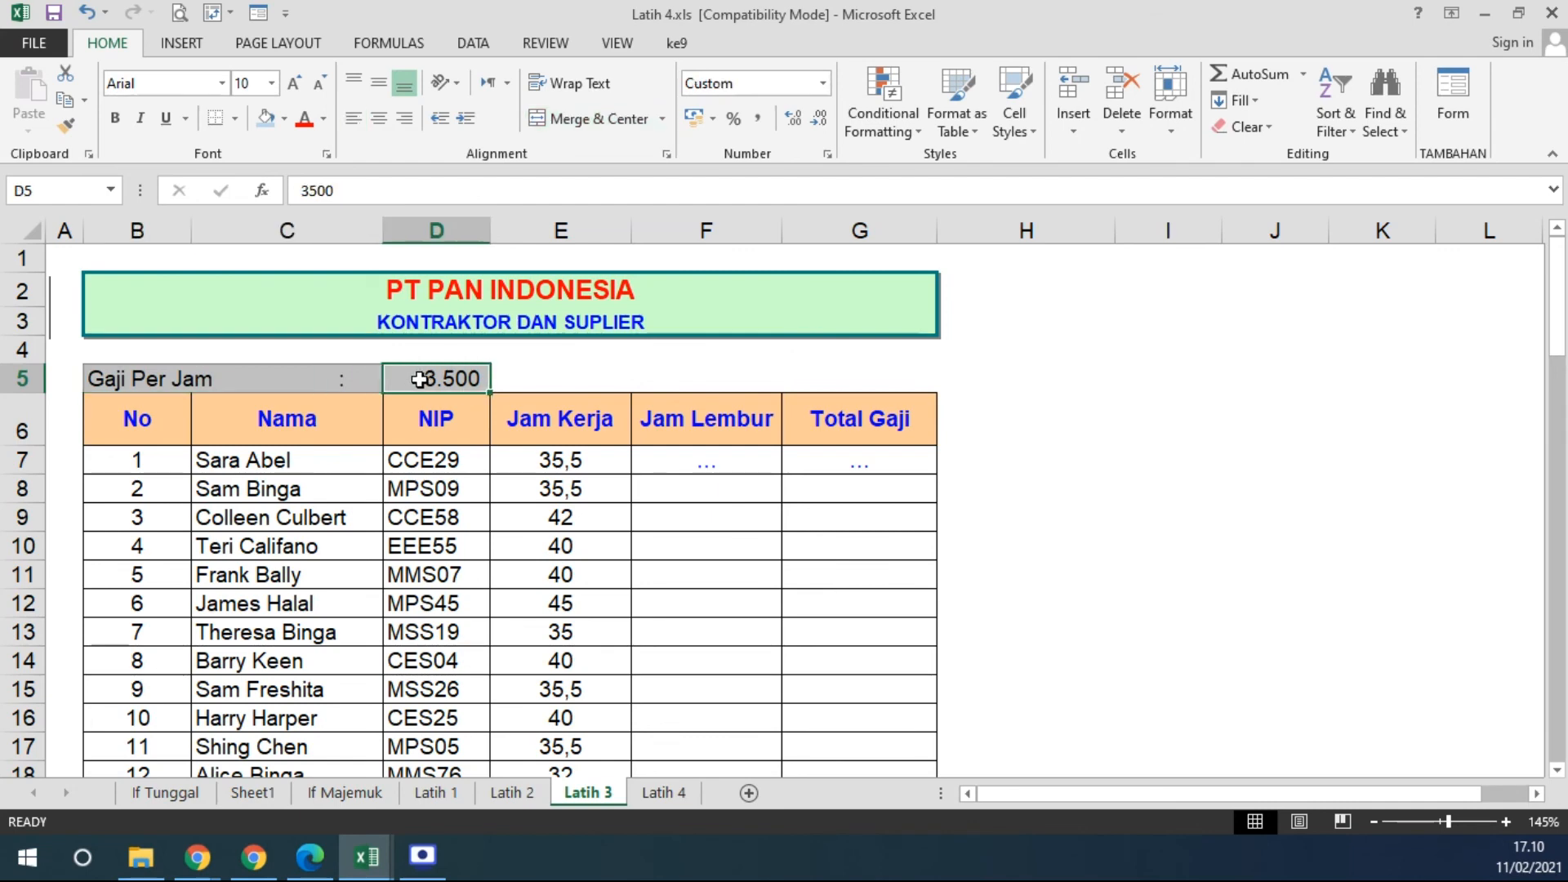
{"action": "left_click", "coordinate": [683, 454]}
{"action": "left_click", "coordinate": [443, 377]}
{"action": "double_click", "coordinate": [442, 383]}
{"action": "left_click_drag", "start_coordinate": [437, 382], "coordinate": [509, 379]}
{"action": "left_click", "coordinate": [561, 460]}
{"action": "left_click", "coordinate": [487, 380]}
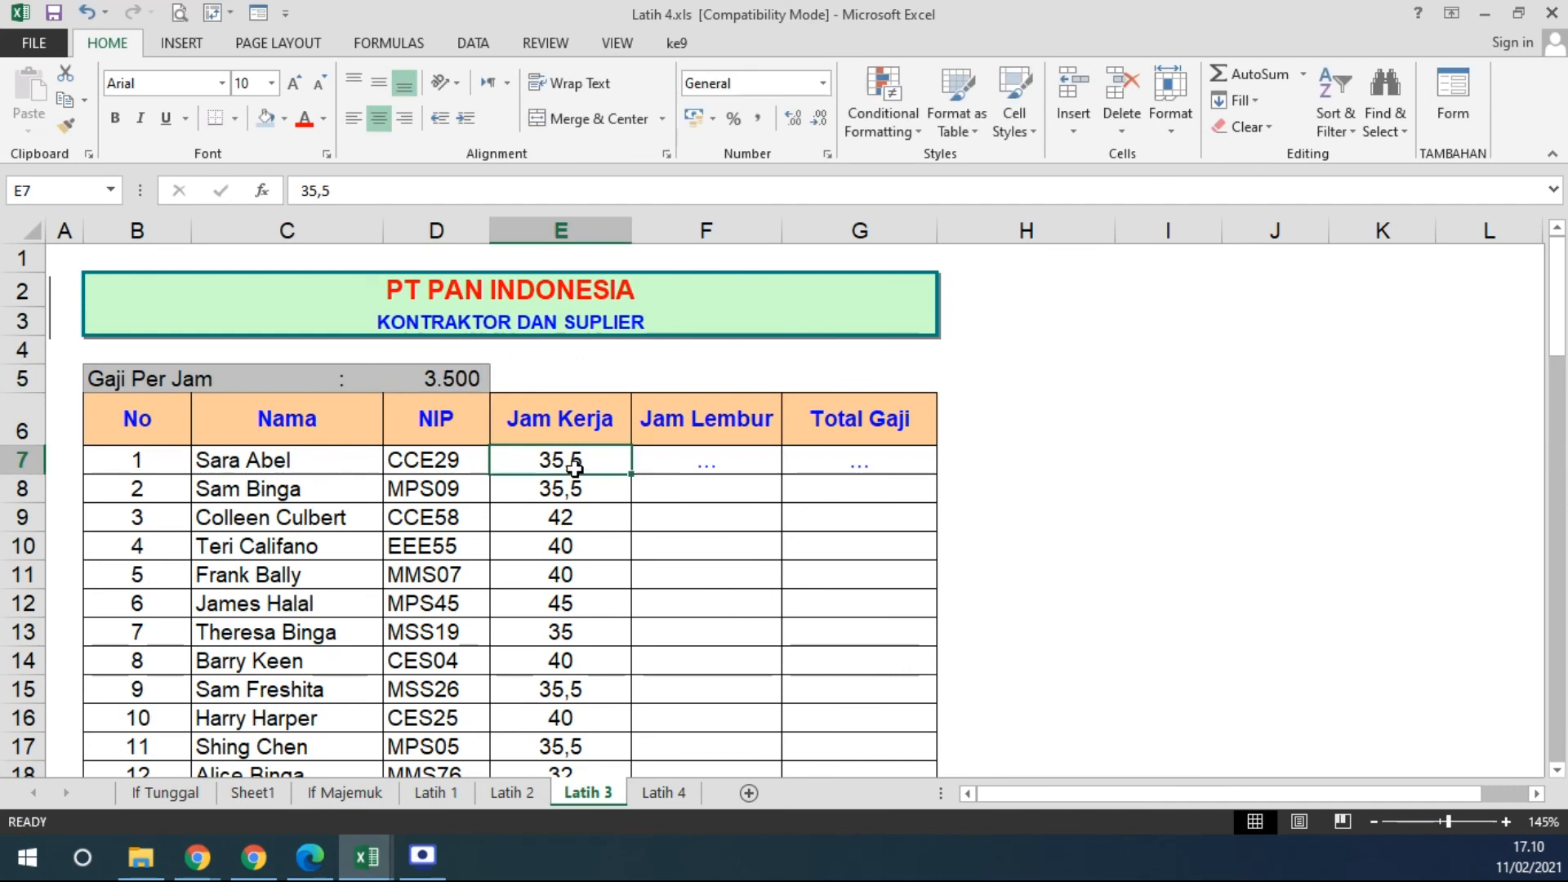
{"action": "type", "text": "3500"}
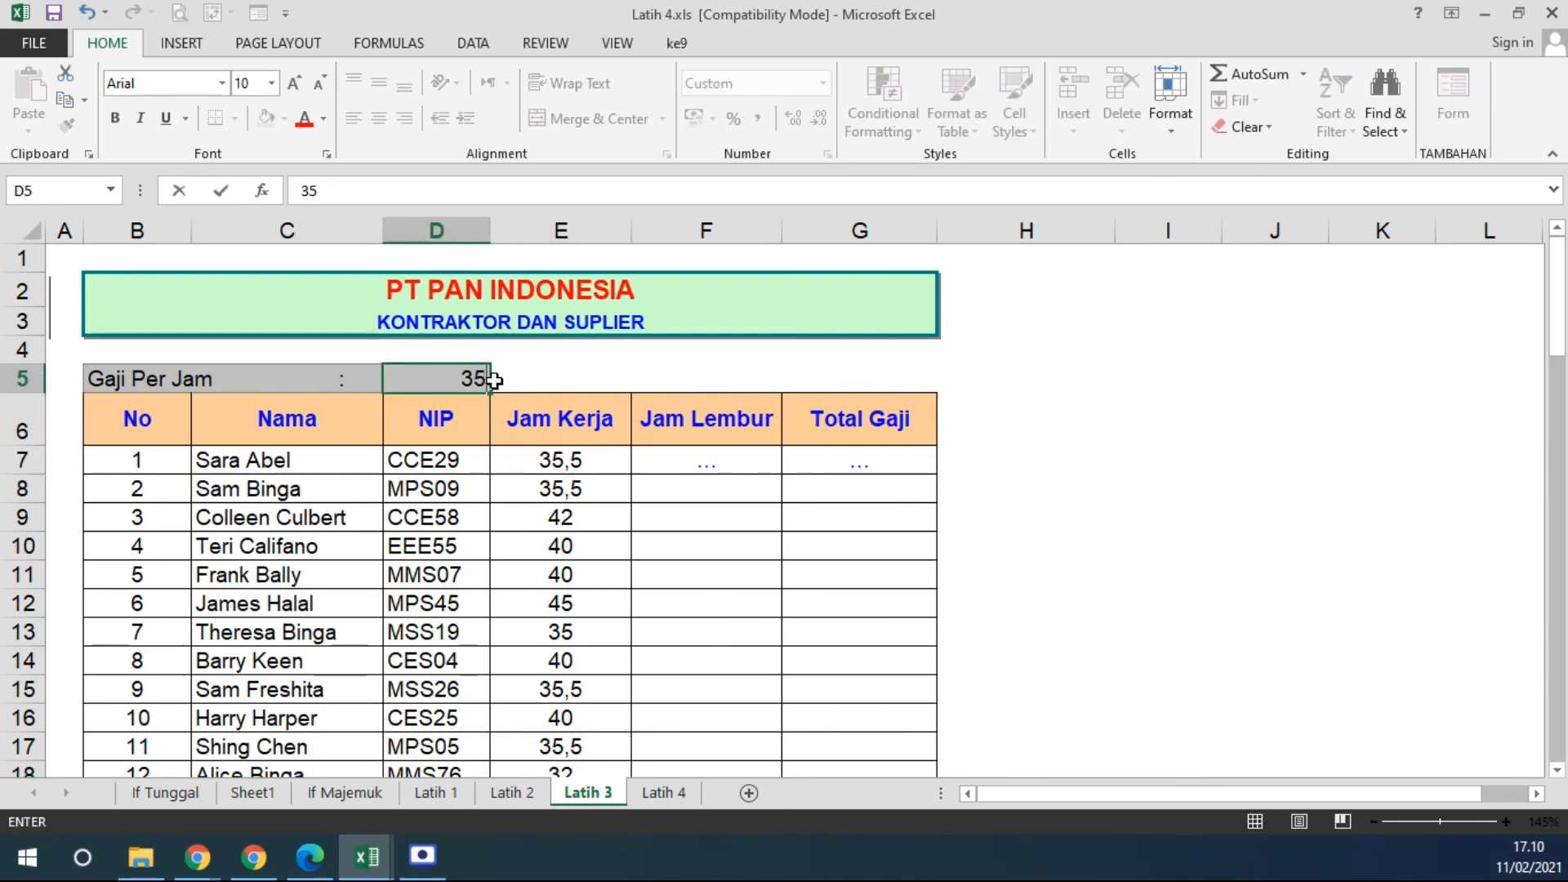
{"action": "key", "text": "Return"}
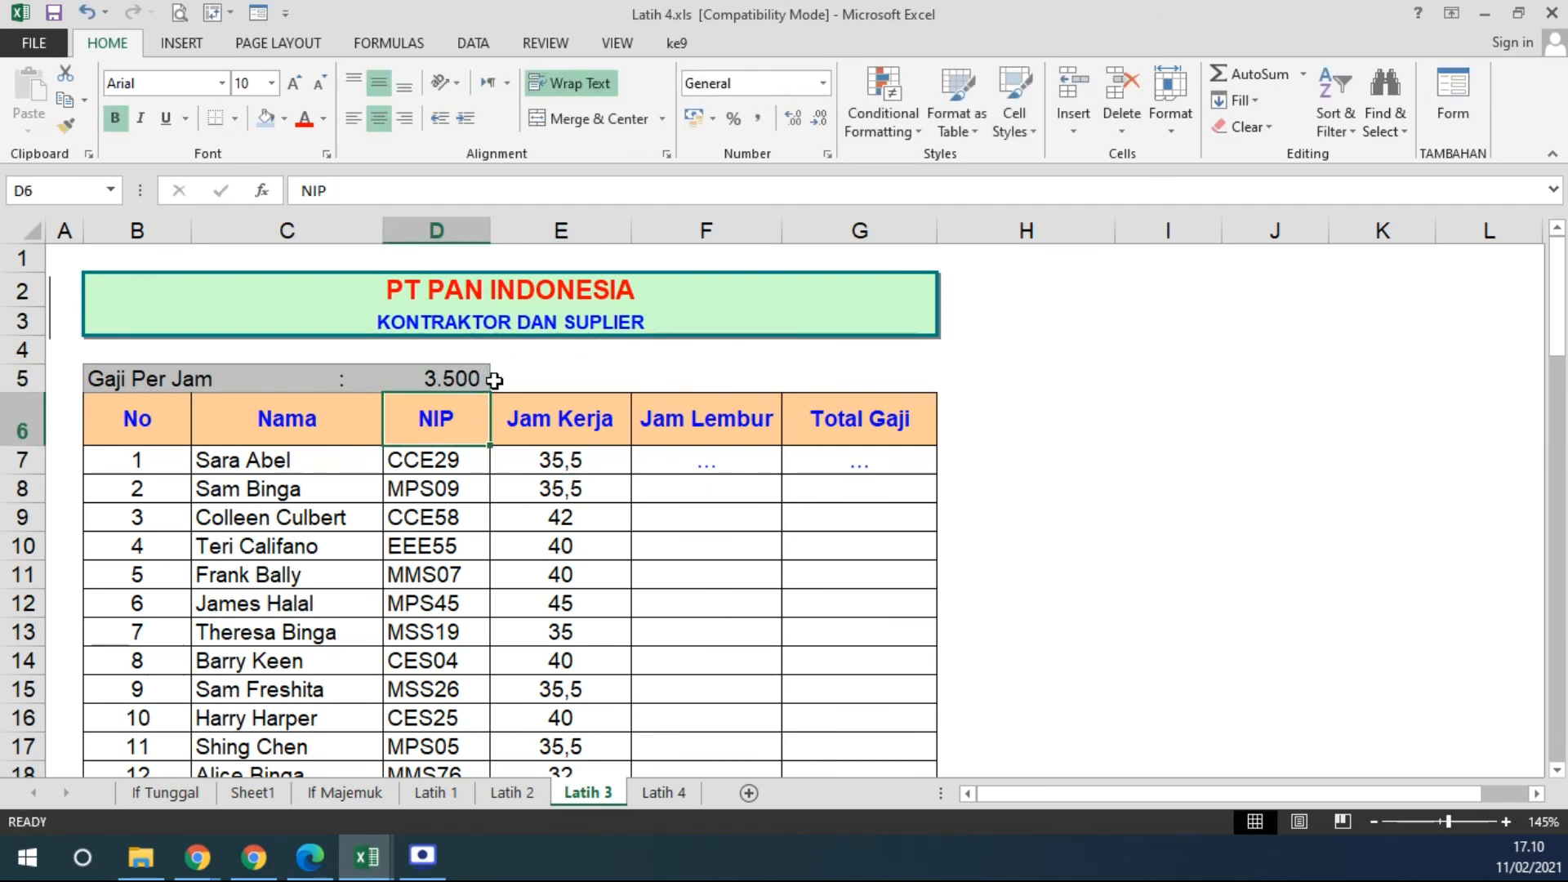
{"action": "left_click", "coordinate": [448, 382]}
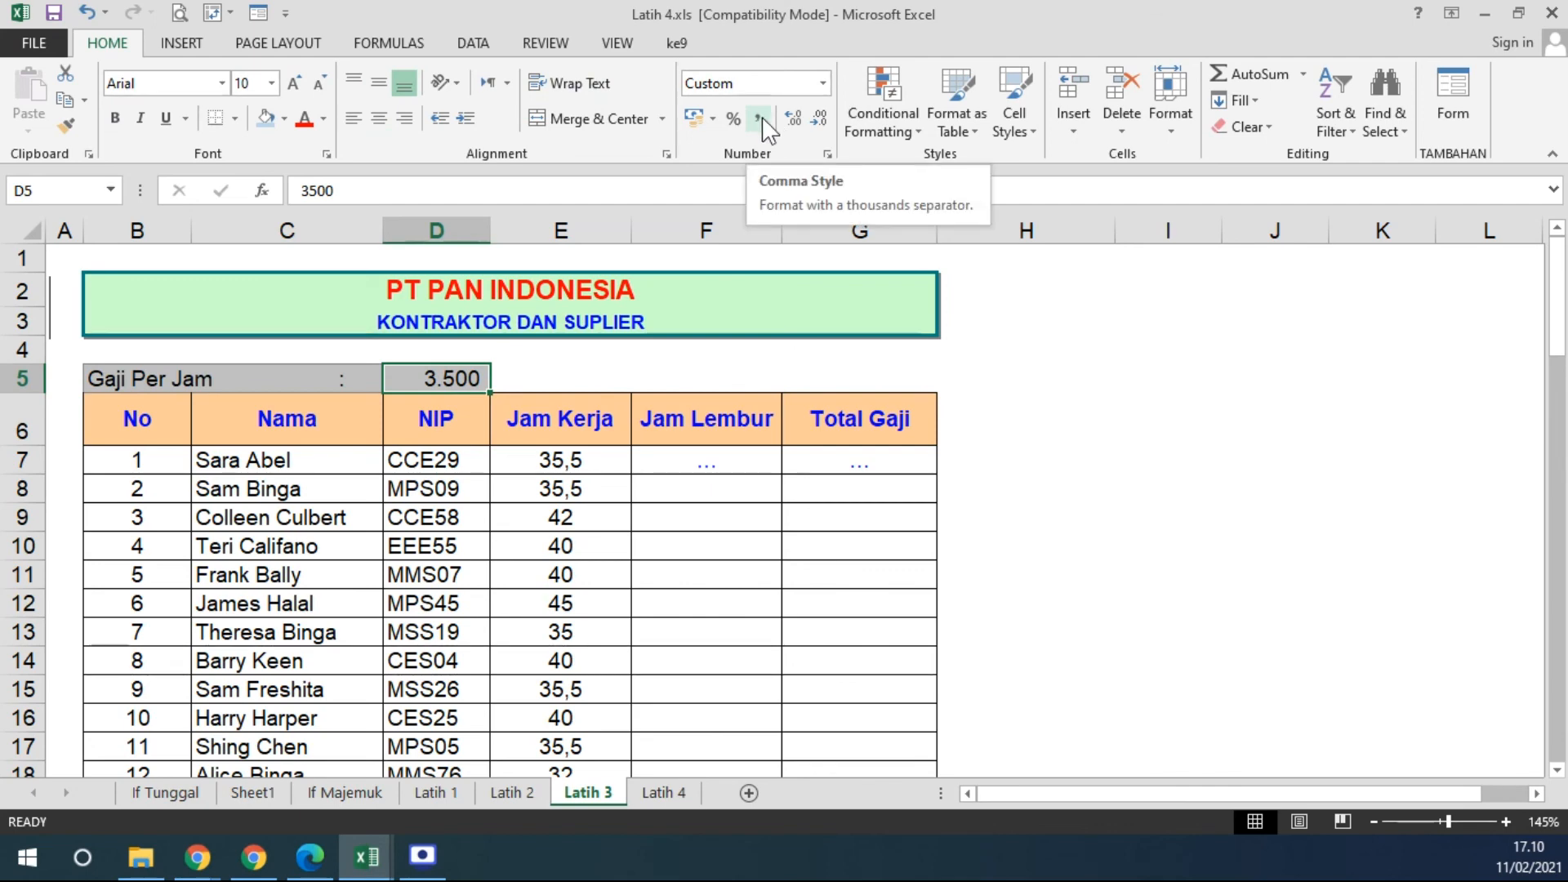
Open the first Jam Kerja value in E7 for editing and read the Instruksi Soal below the Latih 3 table.
{"action": "double_click", "coordinate": [543, 462]}
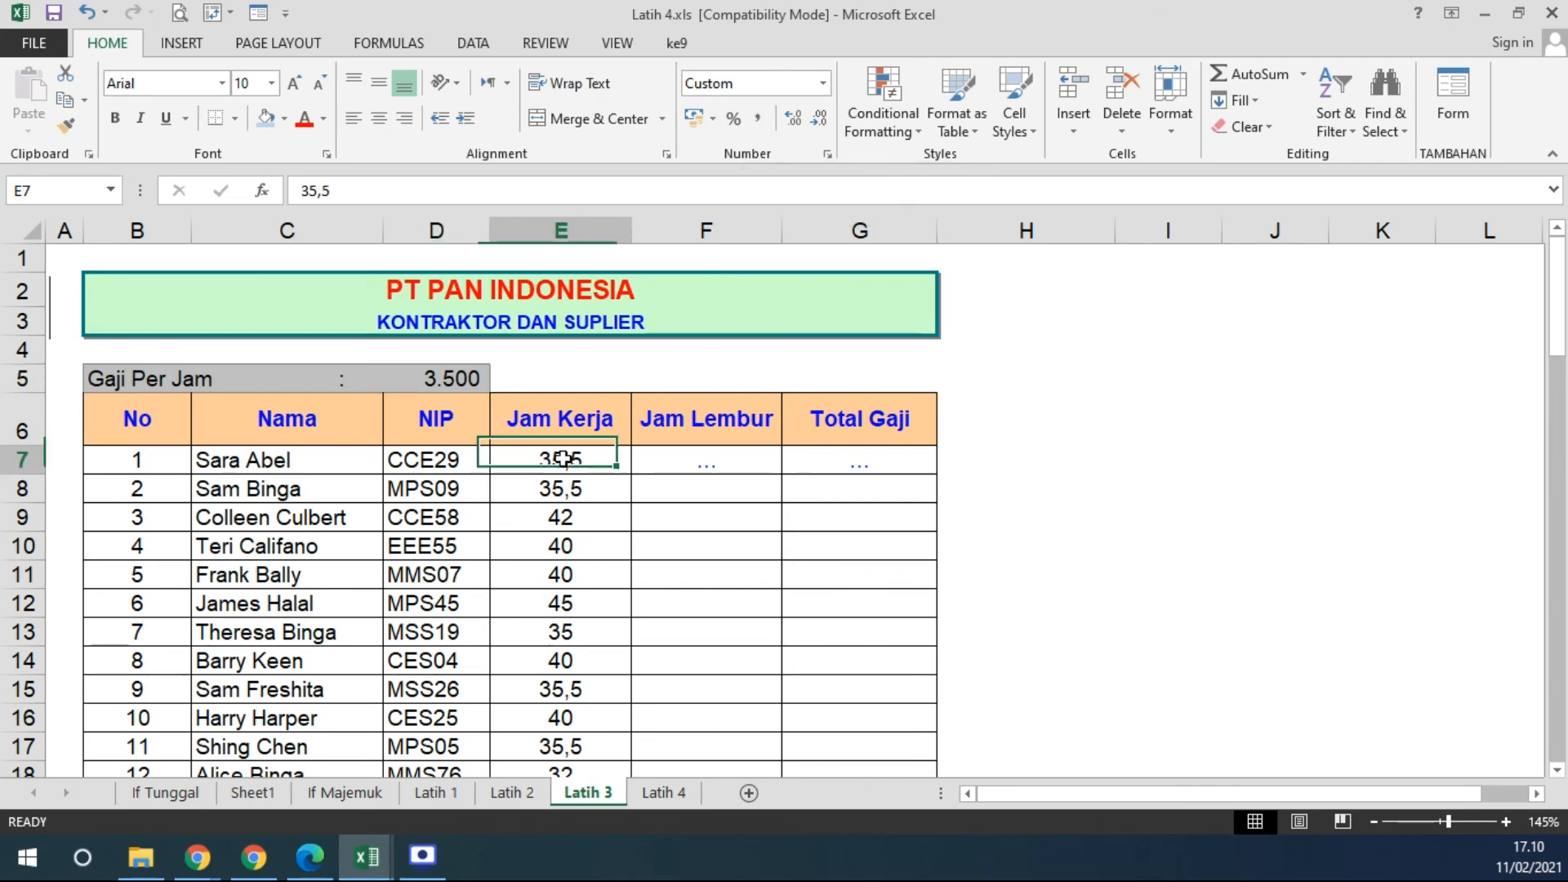
{"action": "left_click_drag", "start_coordinate": [543, 461], "coordinate": [594, 459]}
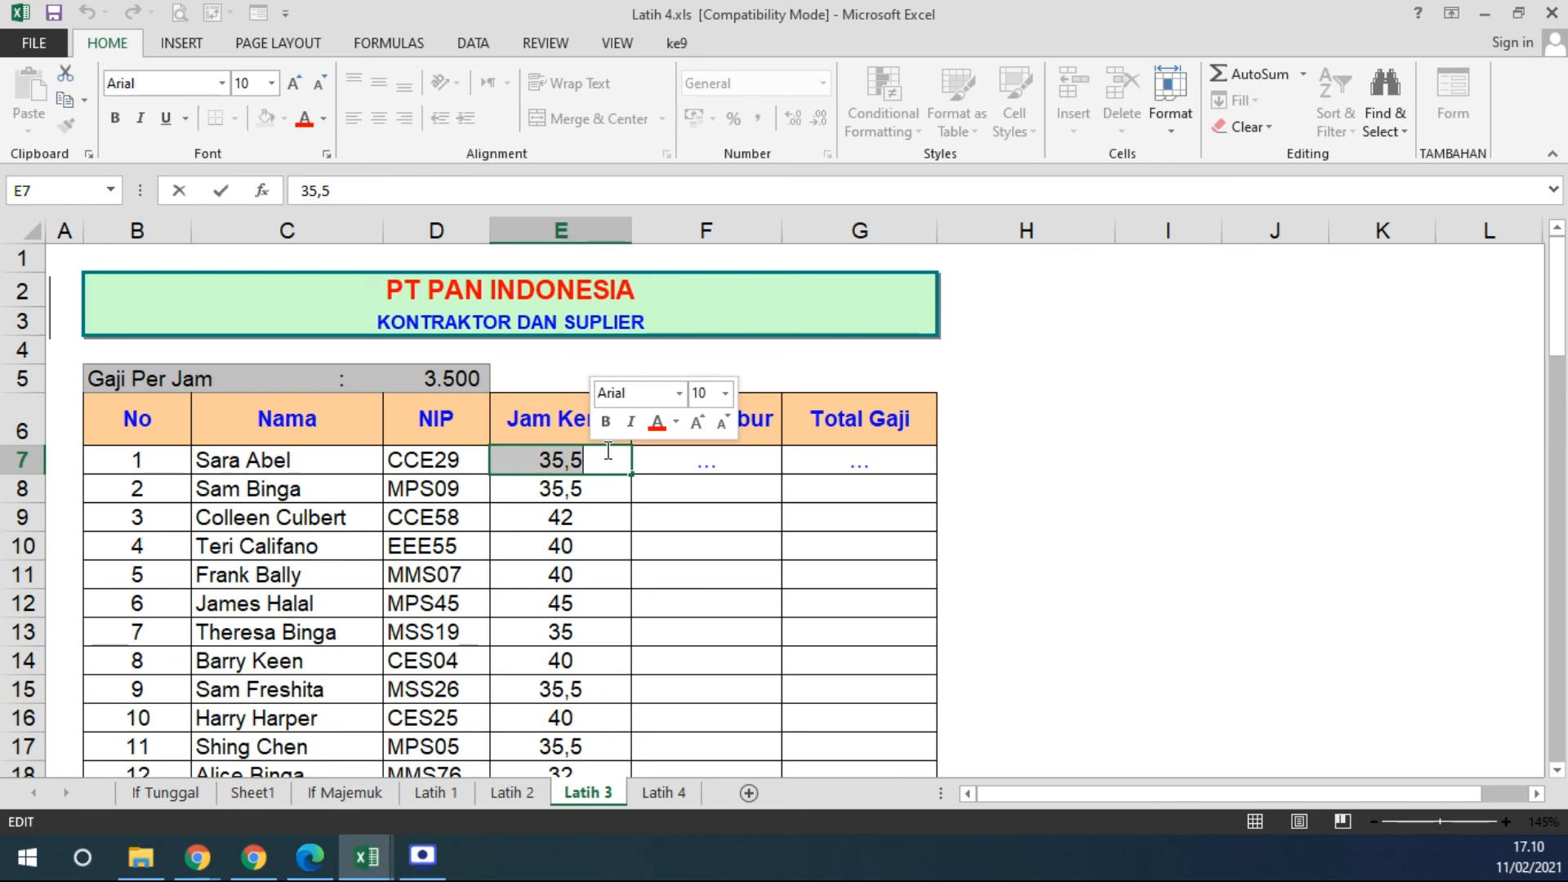
{"action": "scroll", "coordinate": [708, 421], "scroll_direction": "down", "scroll_amount": 6}
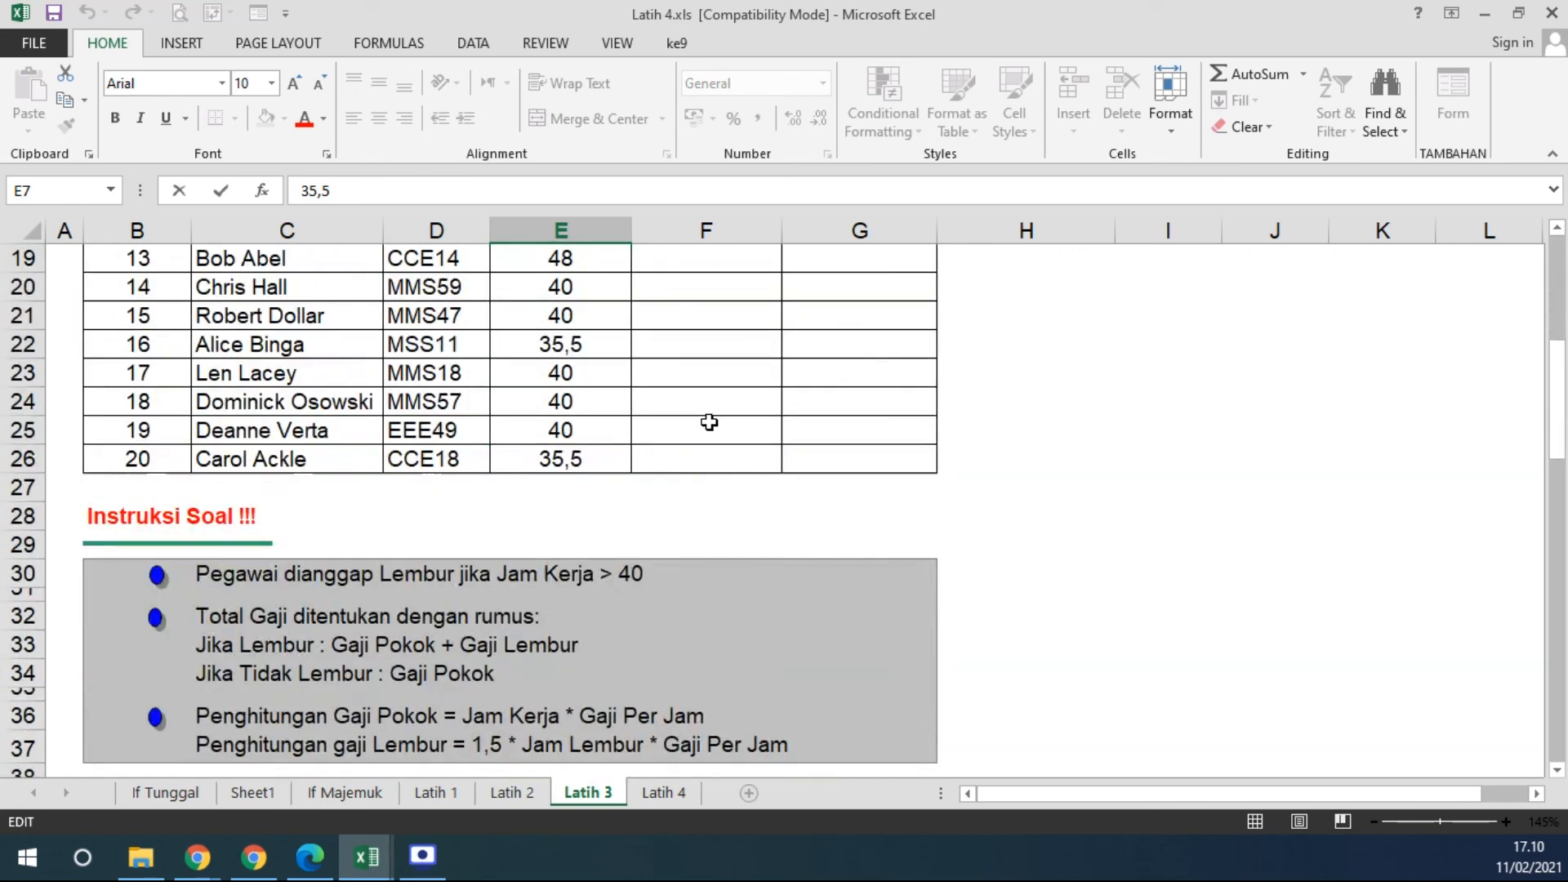
{"action": "scroll", "coordinate": [707, 421], "scroll_direction": "up", "scroll_amount": 3}
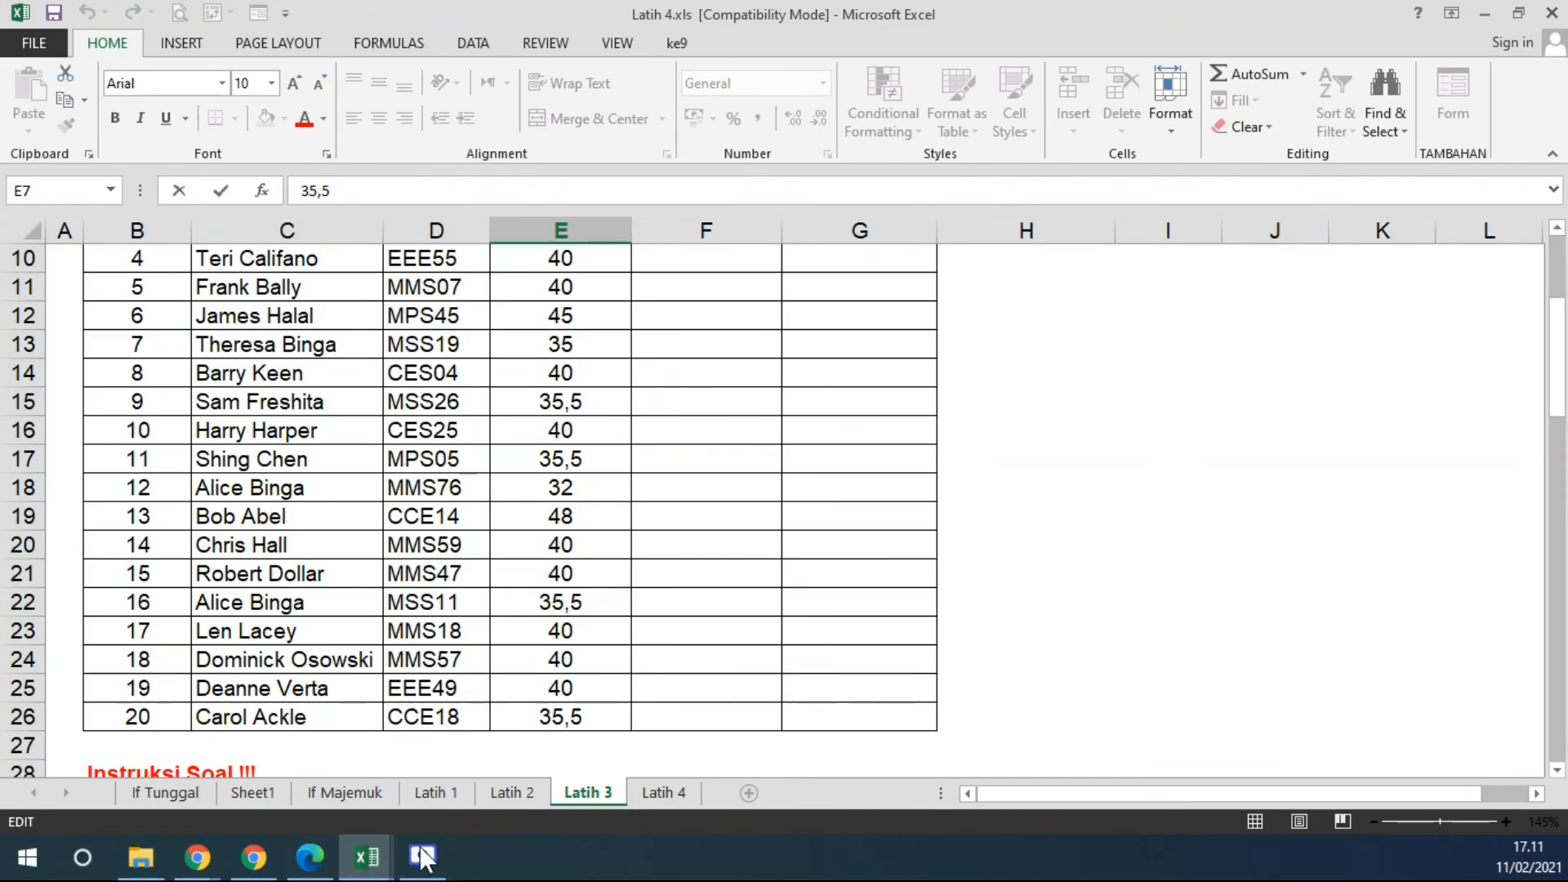
Switch to Soal Excel.pdf in Edge and view the PT PAN INDONESIA table of Soal 4.5.
{"action": "left_click", "coordinate": [309, 858]}
{"action": "scroll", "coordinate": [491, 551], "scroll_direction": "down", "scroll_amount": 15}
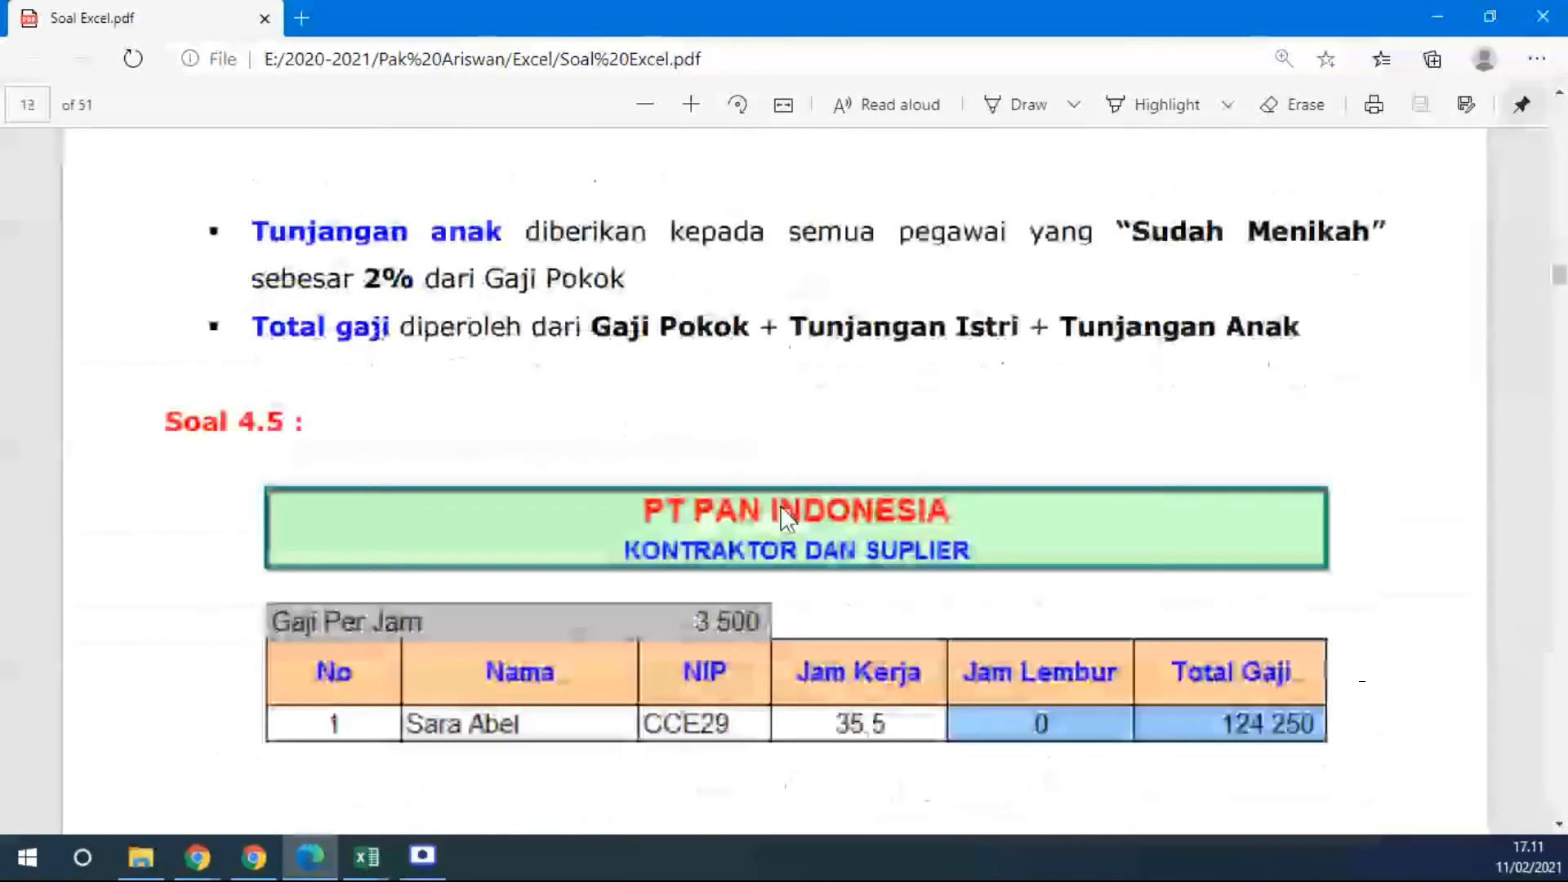
{"action": "scroll", "coordinate": [500, 196], "scroll_direction": "up", "scroll_amount": 6}
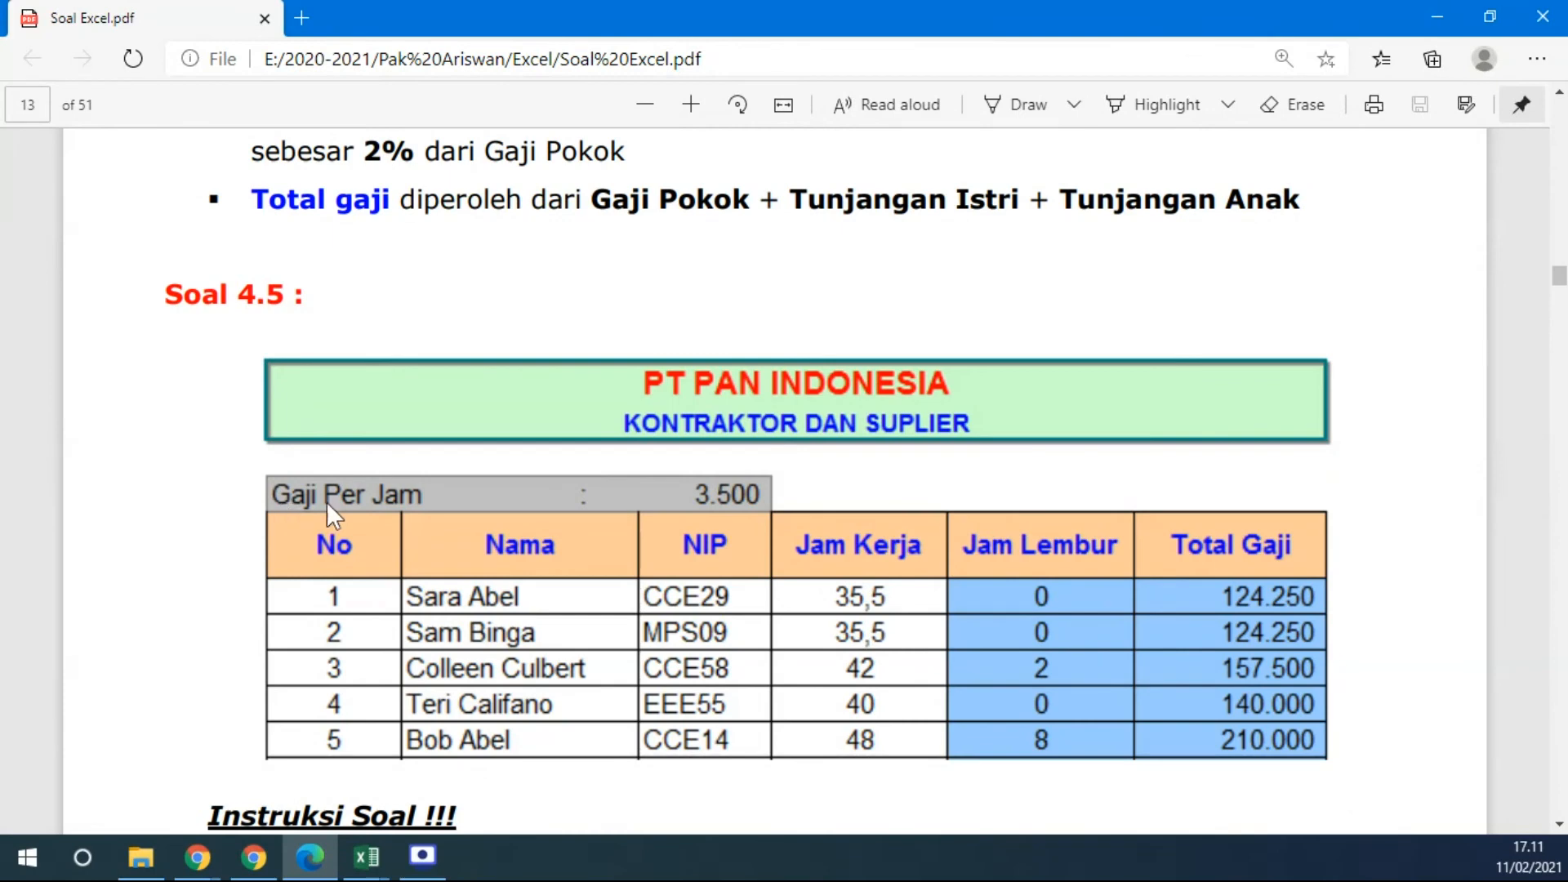